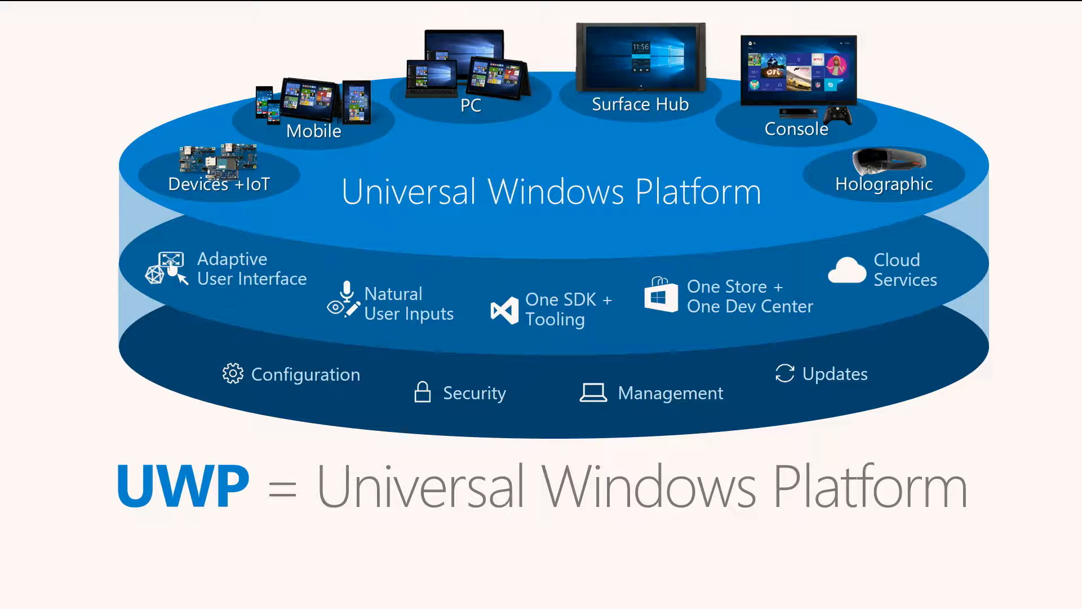
key(Right)
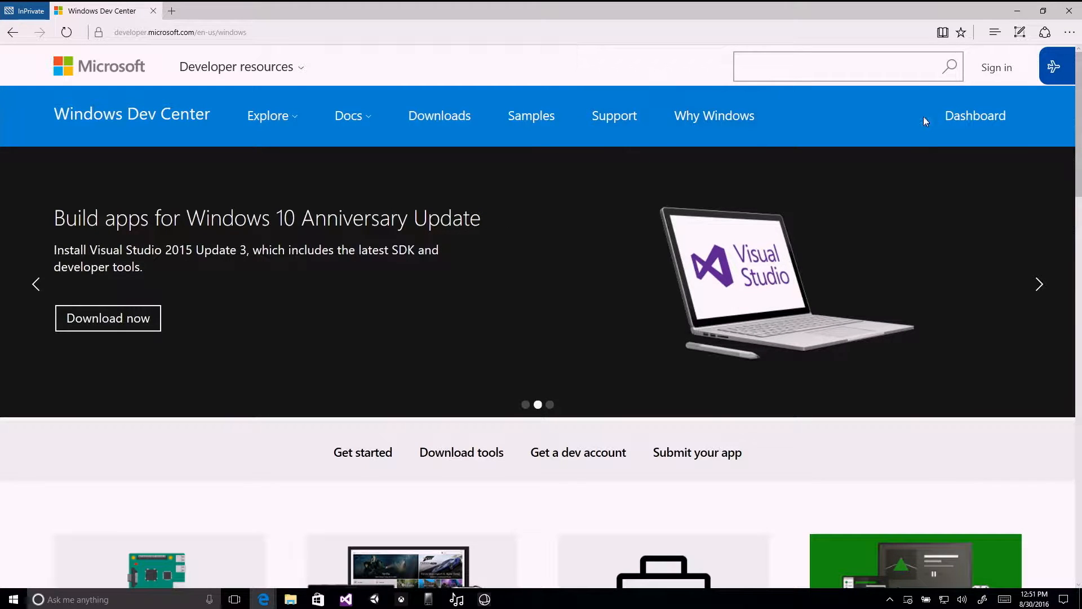
Open the developer account registration page from the Windows Dev Center home page and view its sign-up page.
click(997, 68)
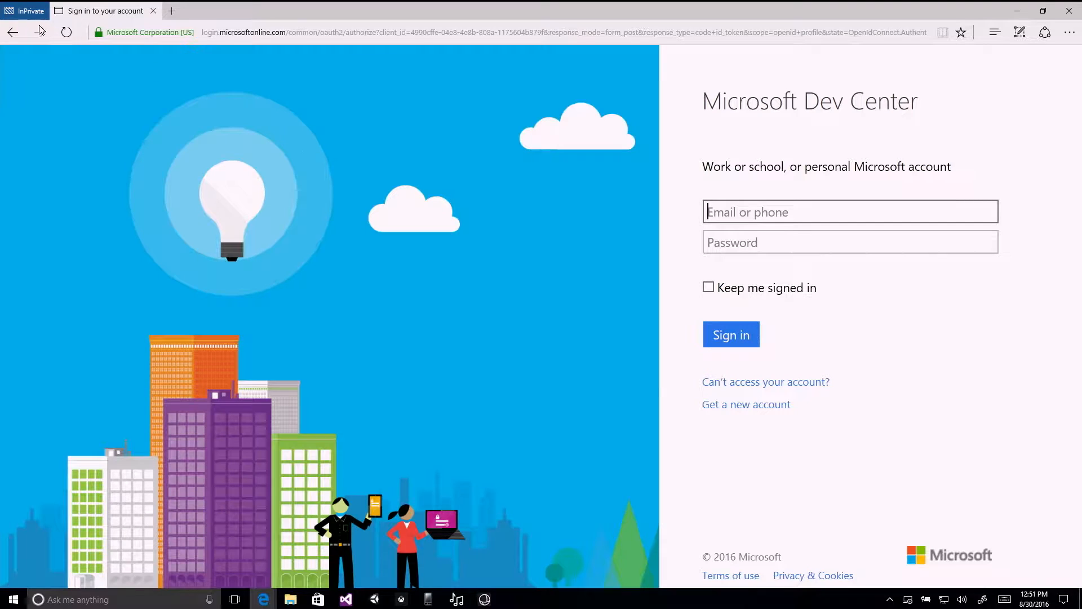
click(12, 32)
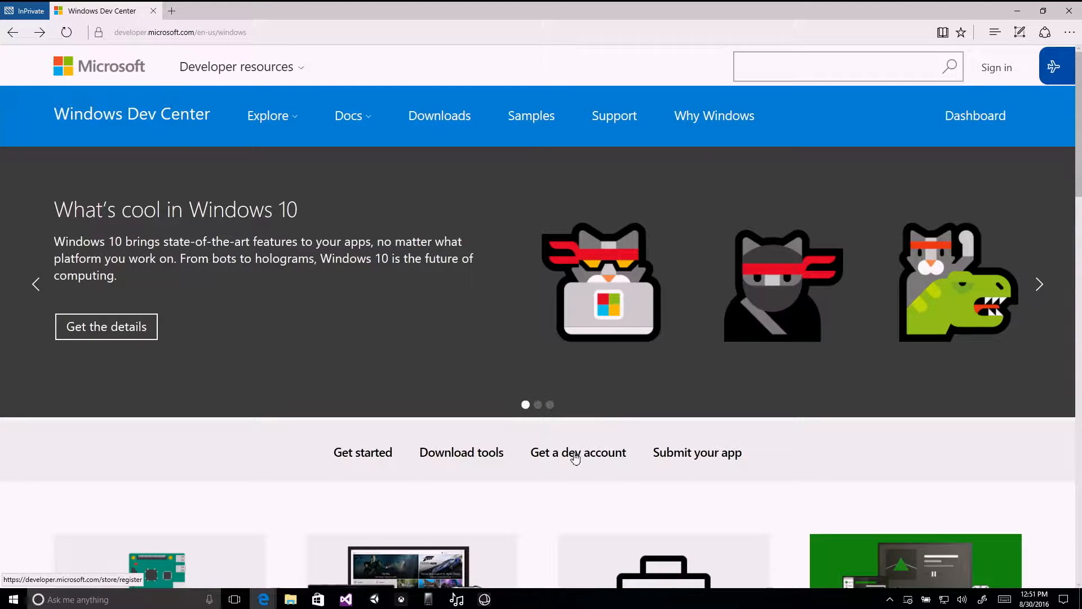
click(574, 452)
scroll(442, 372, down, 3)
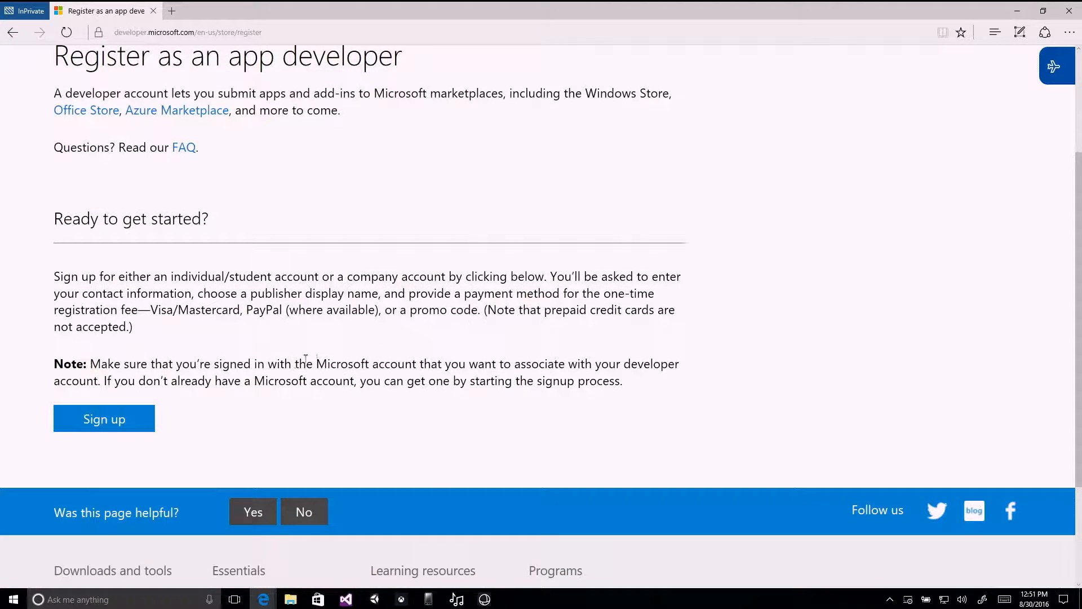
click(148, 421)
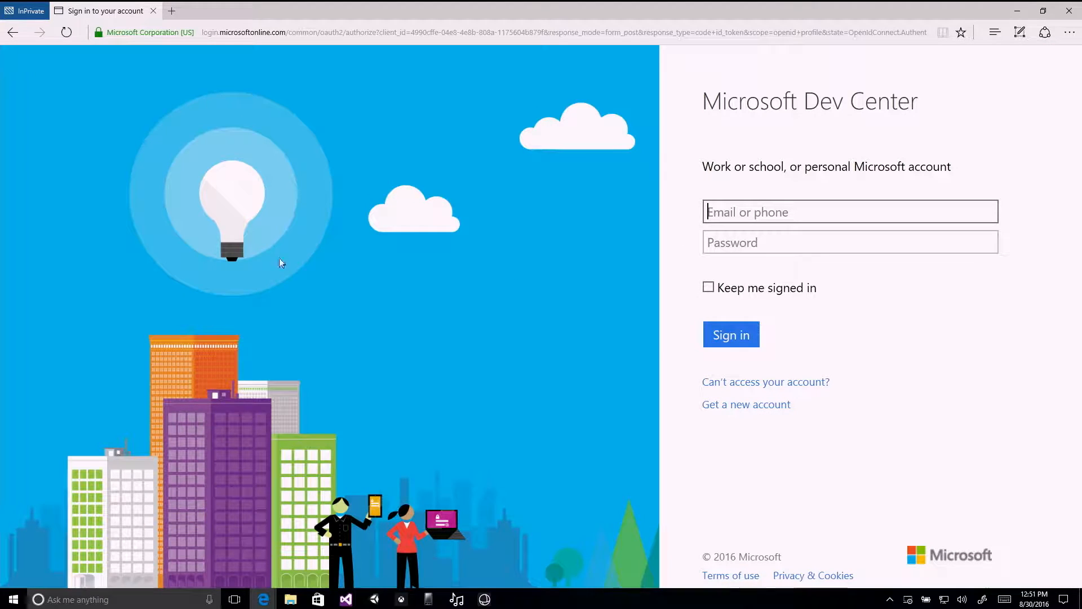
Return to the app developer registration page, review its account requirements and start the sign-up.
click(13, 32)
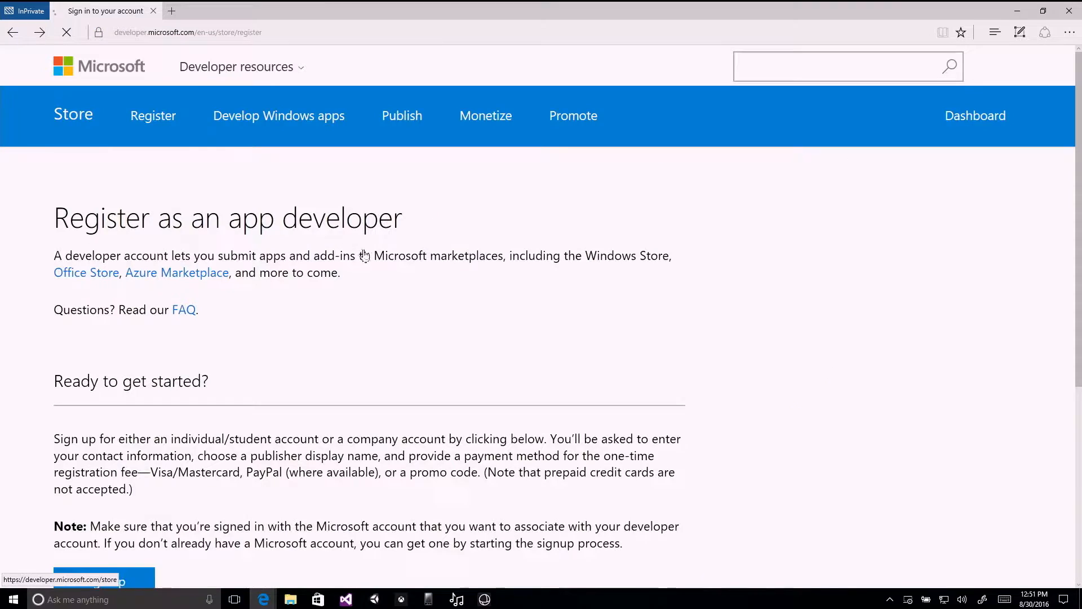
scroll(345, 297, down, 2)
scroll(158, 163, up, 1)
click(110, 420)
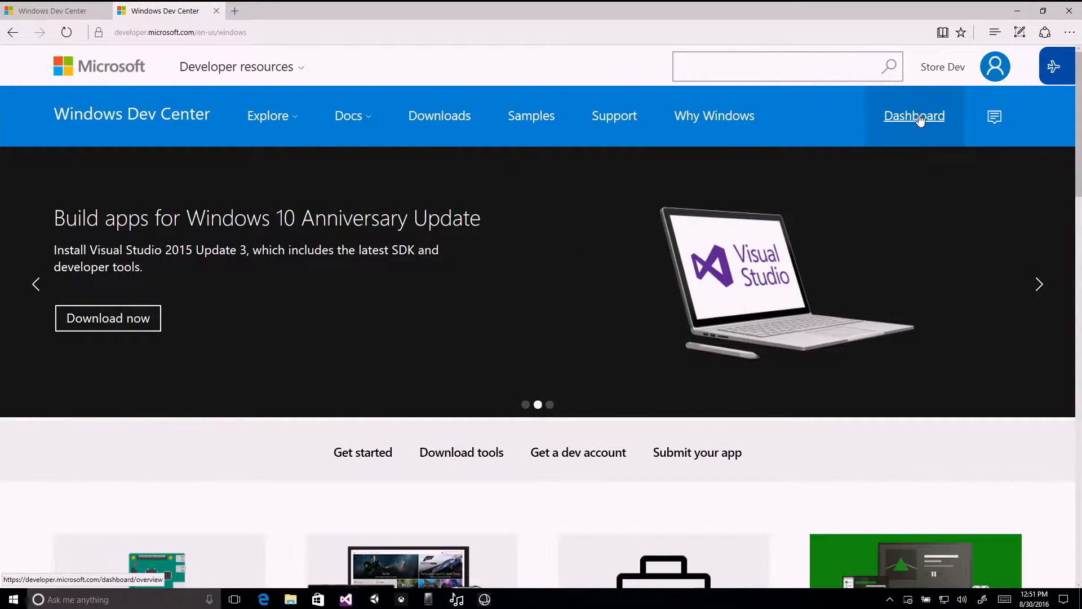
Open the developer dashboard, look over the existing apps and start creating a new app.
click(918, 119)
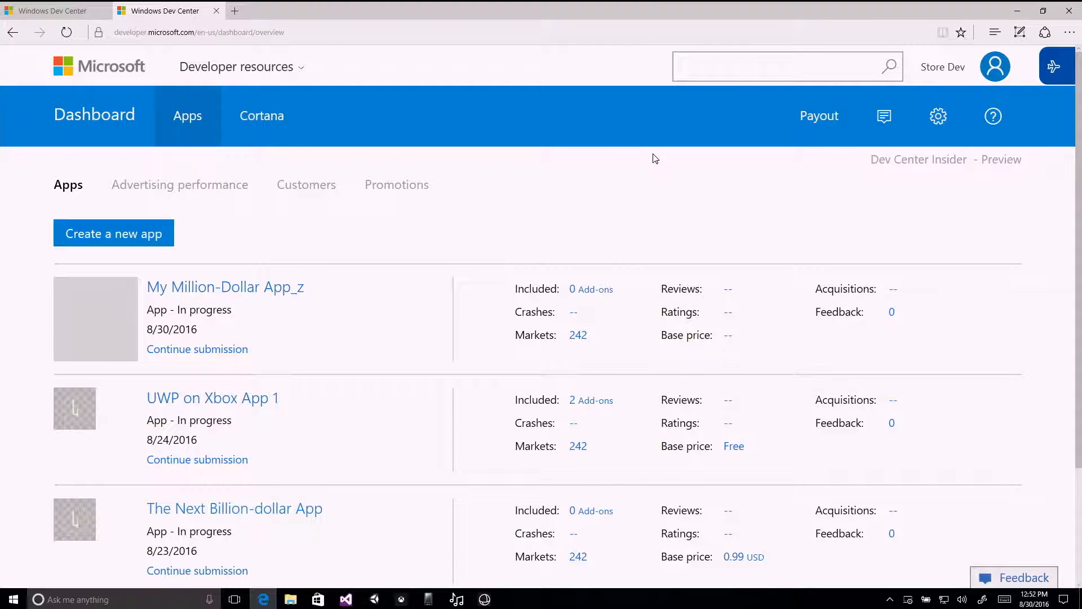
scroll(654, 169, down, 1)
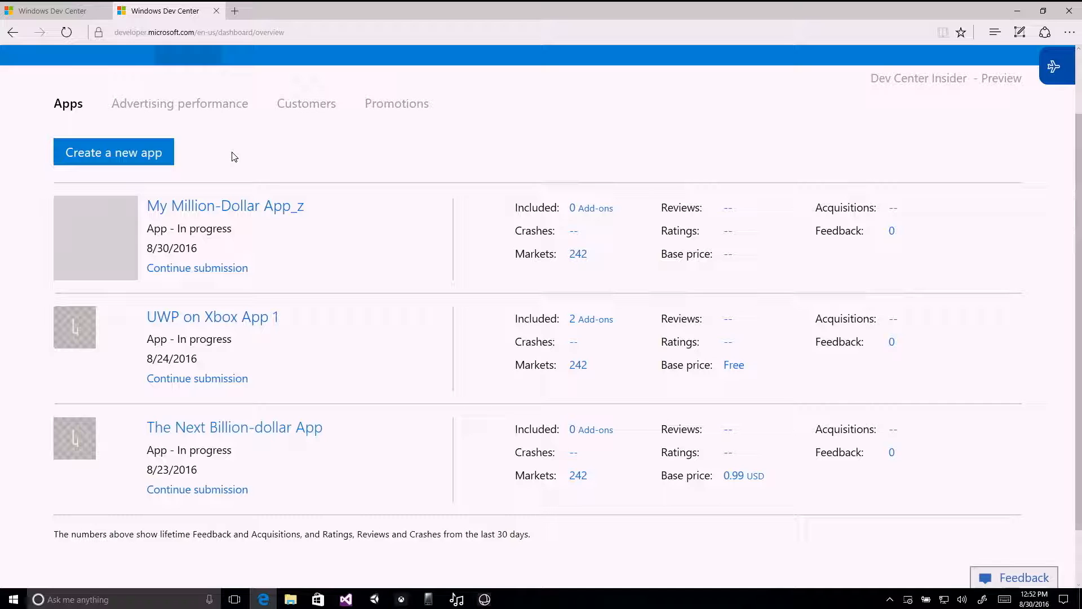
click(140, 151)
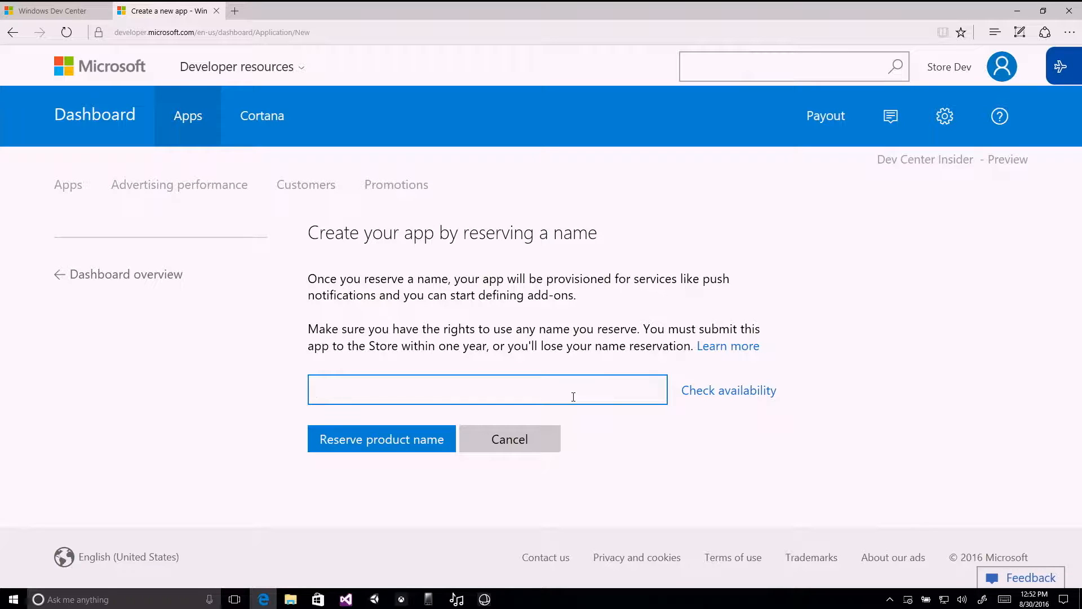
Check the availability of the app name "Xbox News app for Demo" and reserve it.
text(Xbox News app)
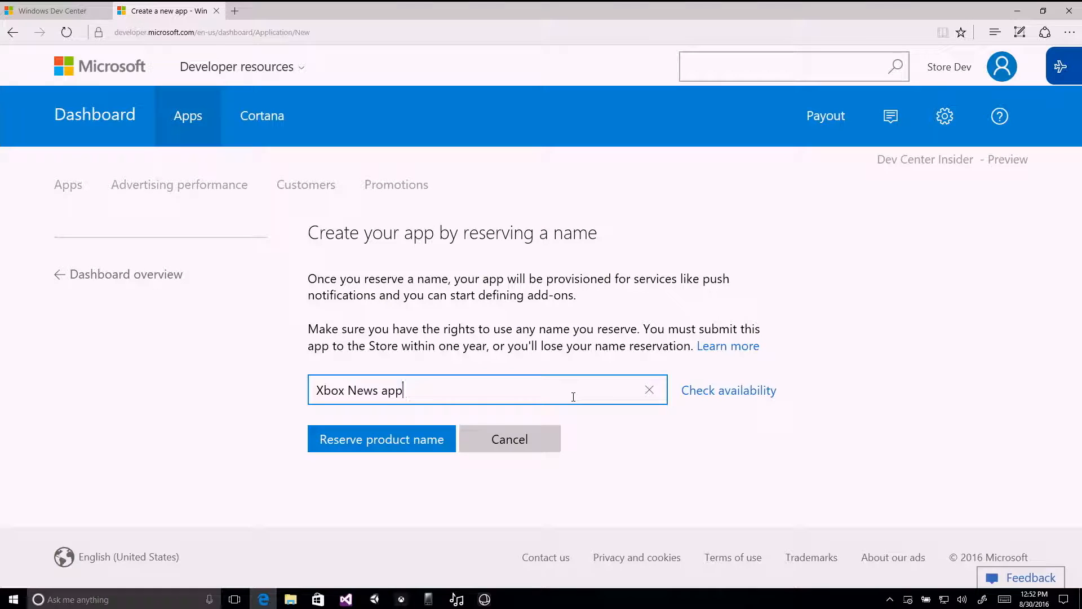
text( for Demo)
click(706, 397)
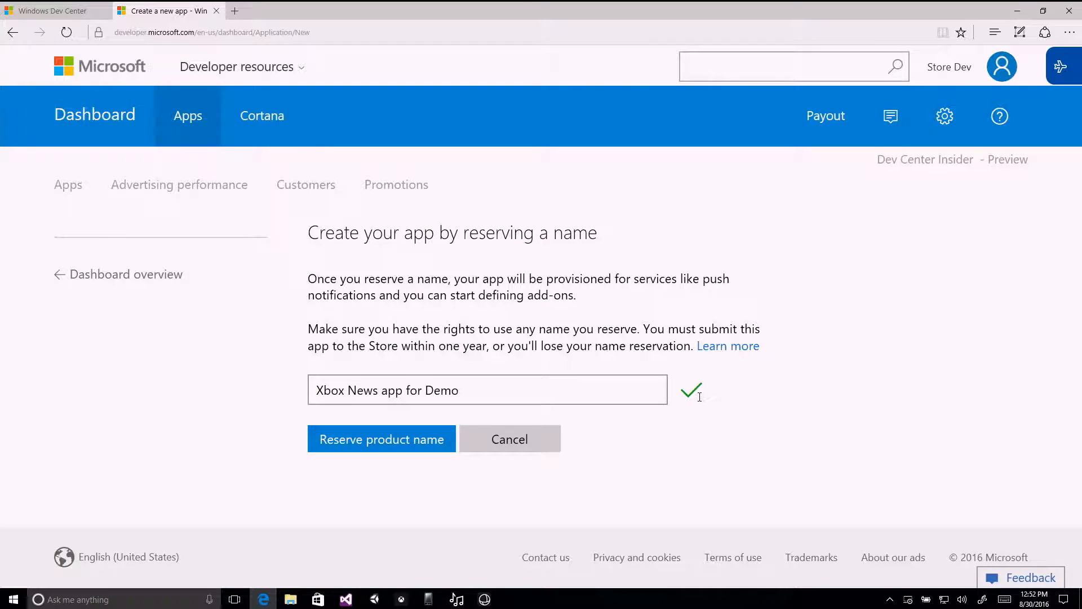
click(425, 441)
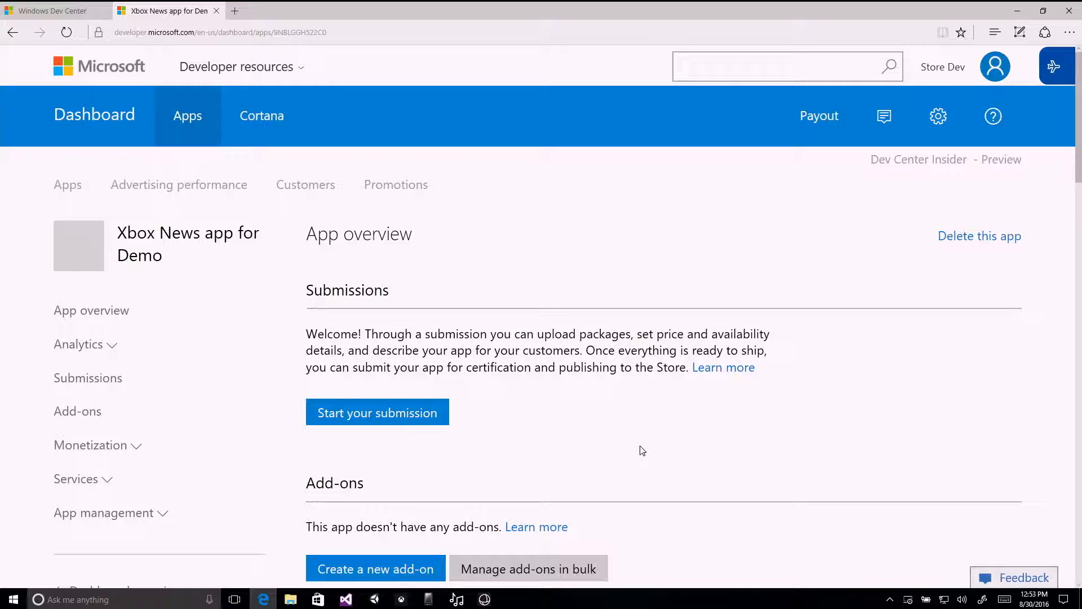
Start the Store submission for Xbox News app for Demo and open its Pricing and availability section.
scroll(738, 440, down, 1)
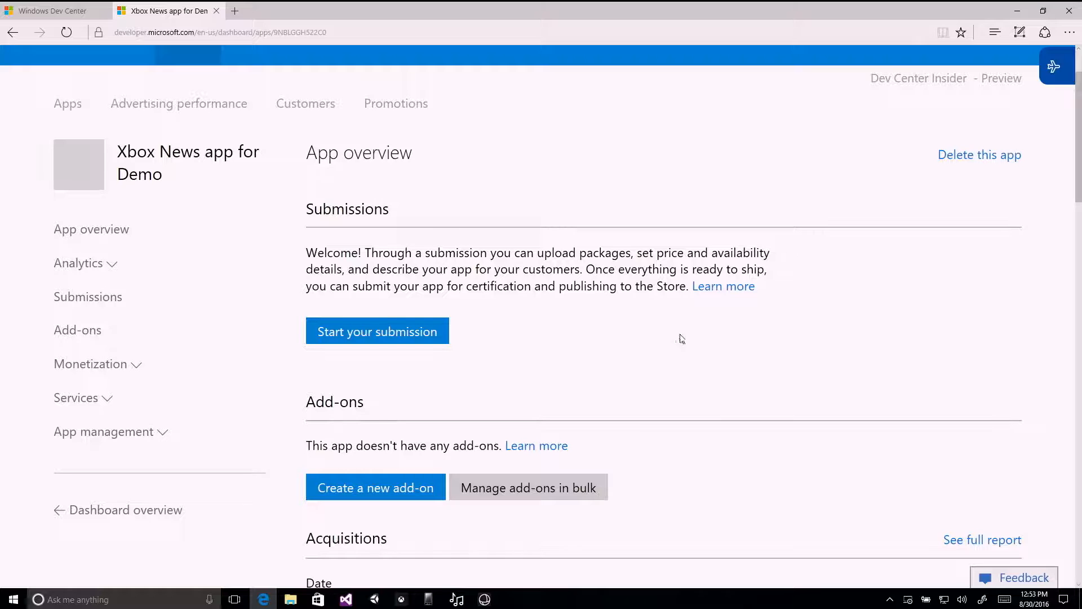
scroll(553, 239, down, 1)
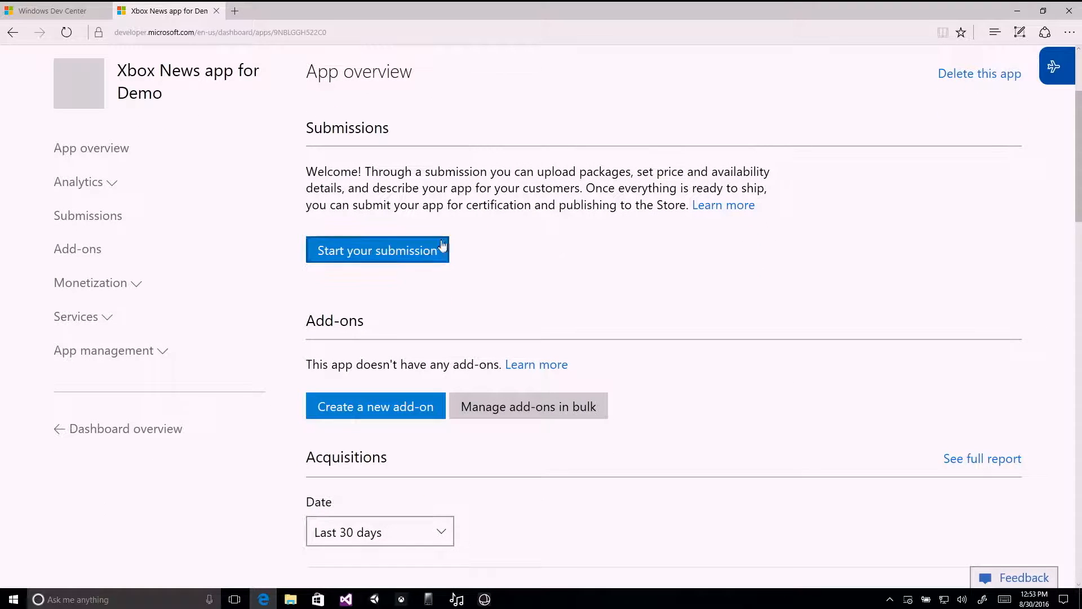
click(413, 252)
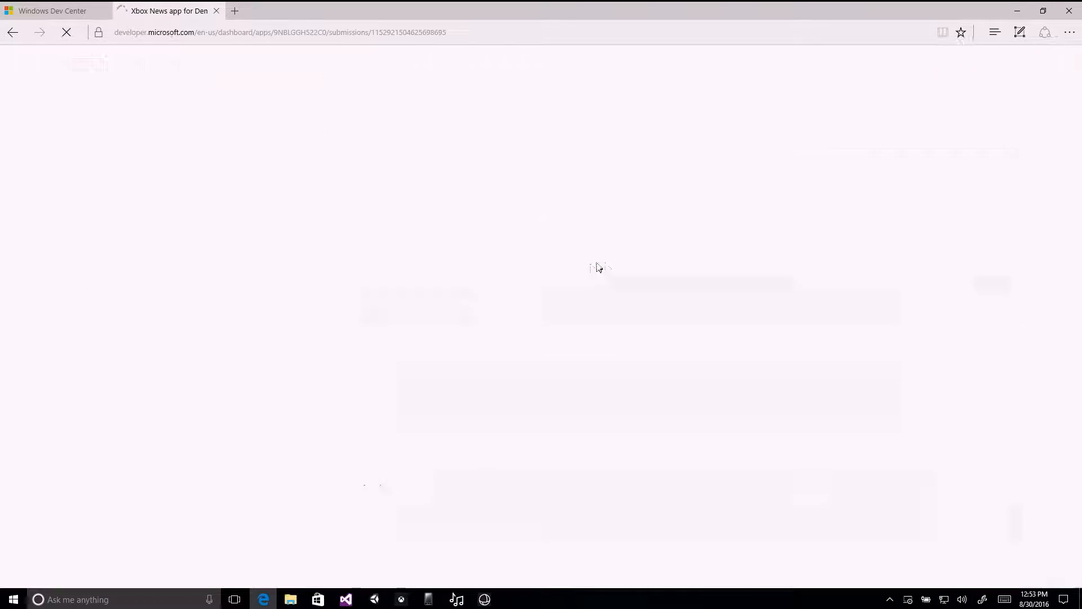
scroll(581, 265, down, 2)
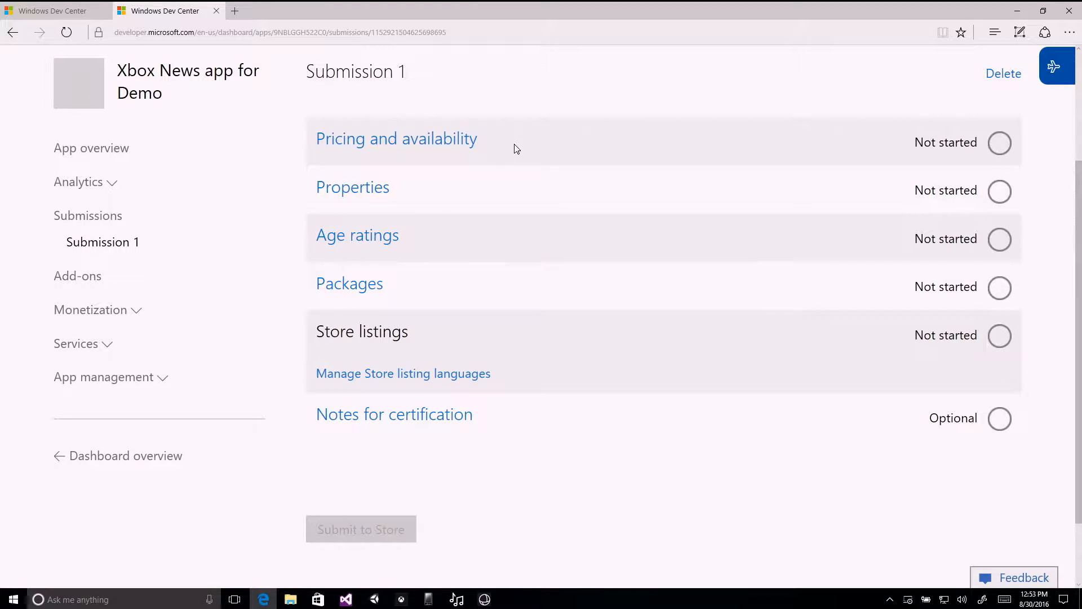
click(451, 146)
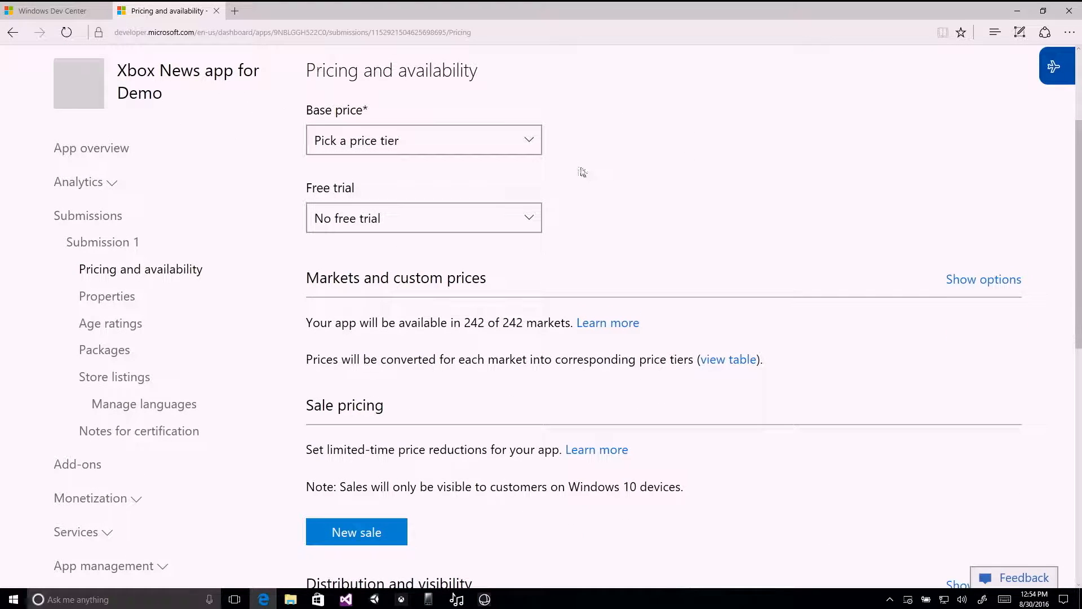
Look through the available price tiers and set the app's base price to 0.99 USD.
click(523, 145)
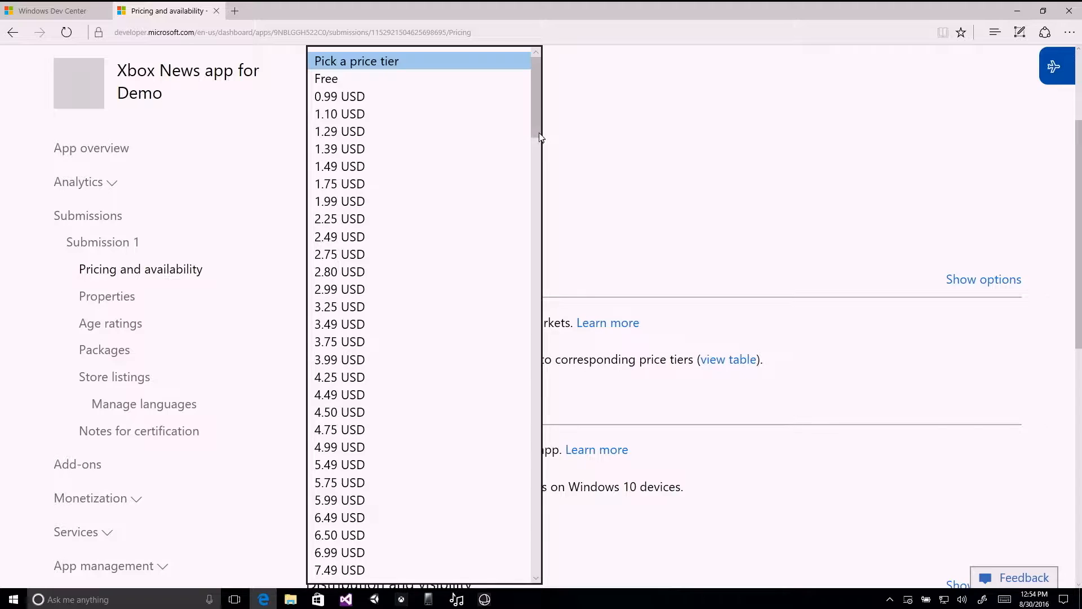
scroll(541, 115, down, 2)
scroll(541, 116, up, 2)
drag(541, 112, 541, 566)
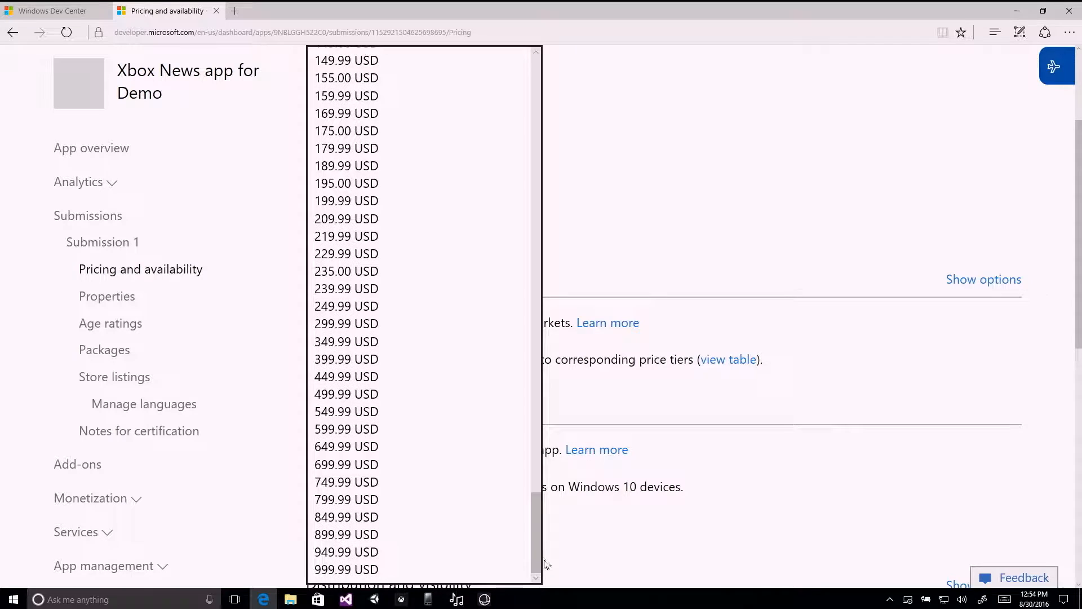
click(620, 282)
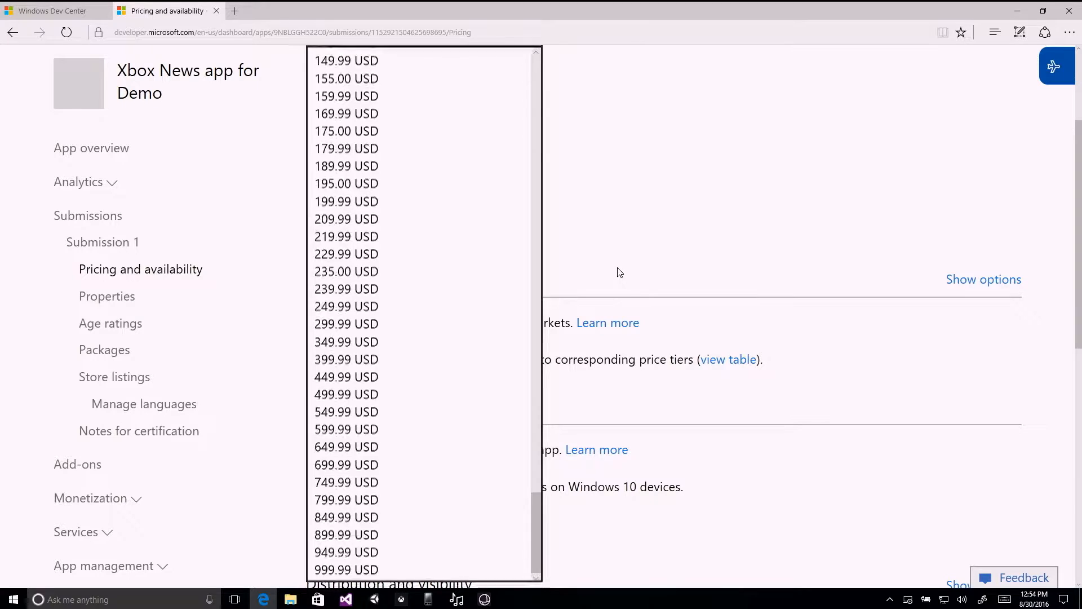
click(477, 224)
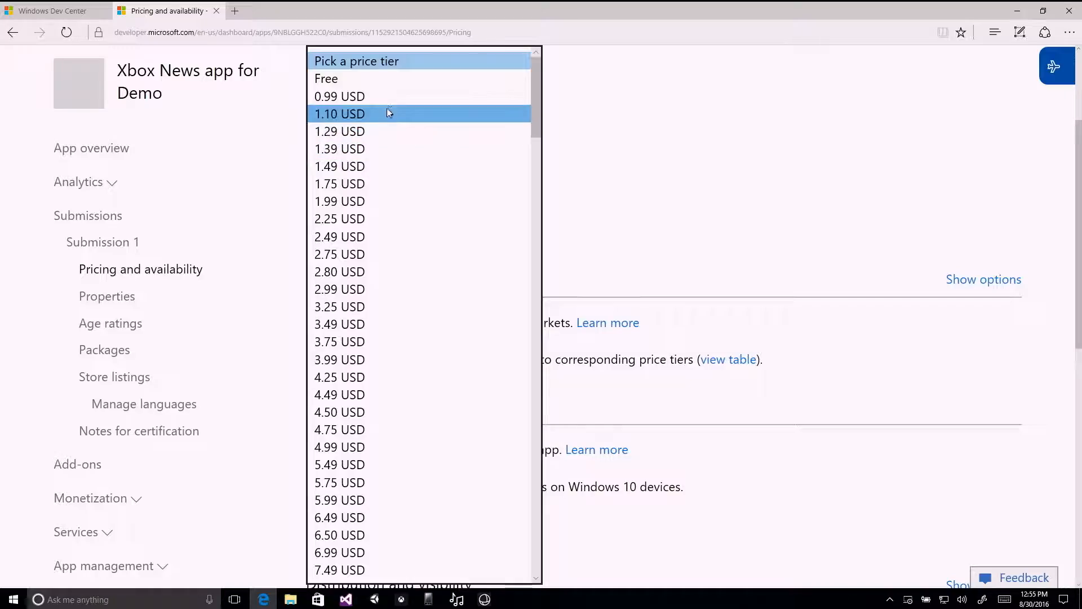
click(389, 98)
Set the app's free trial to 7 days.
click(420, 224)
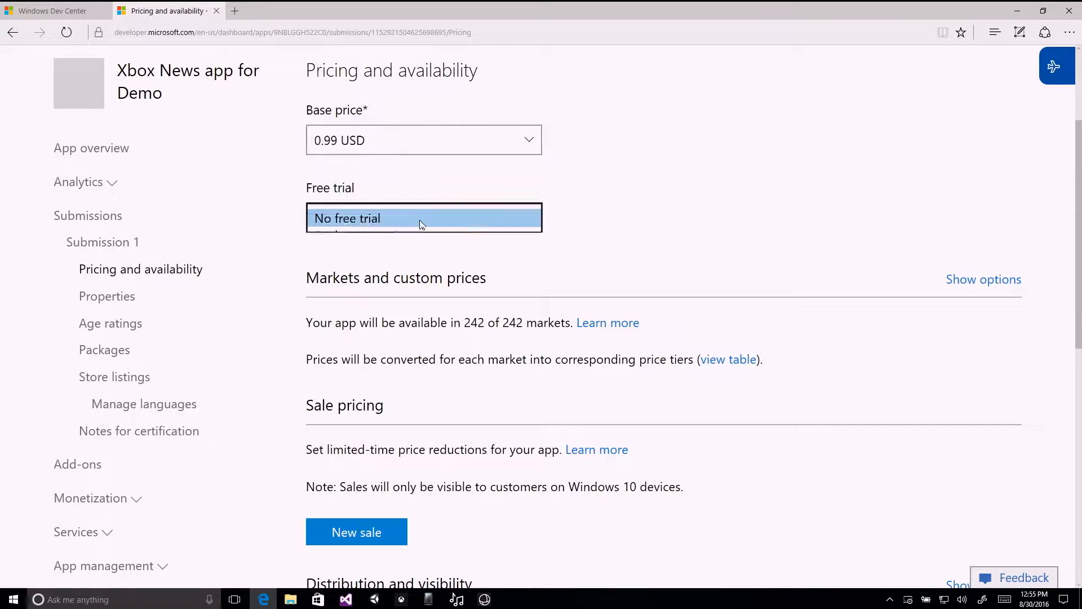
click(397, 272)
scroll(744, 228, down, 1)
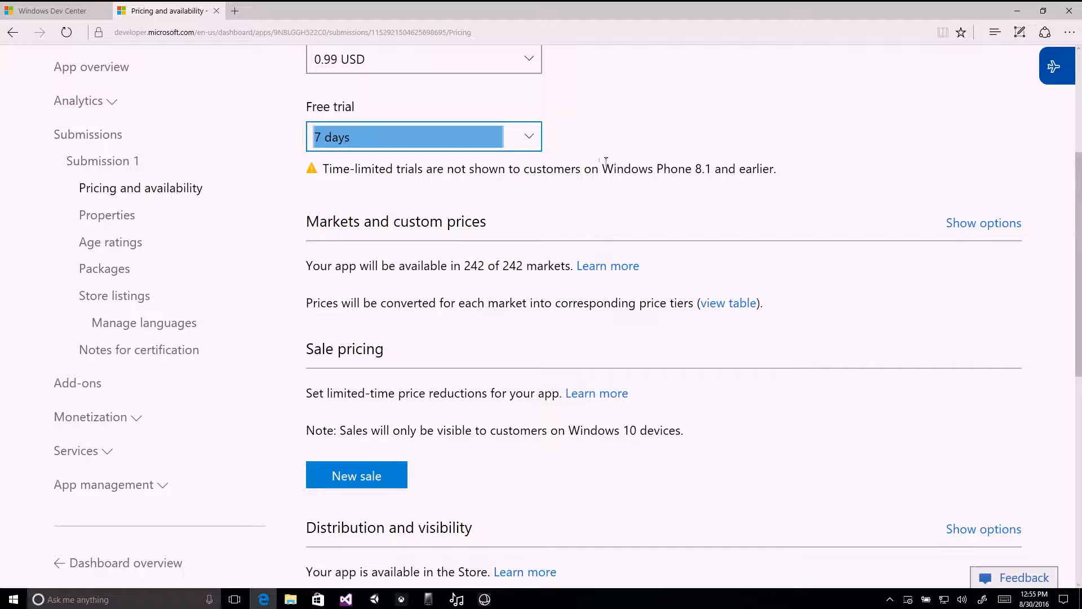
click(530, 141)
click(508, 105)
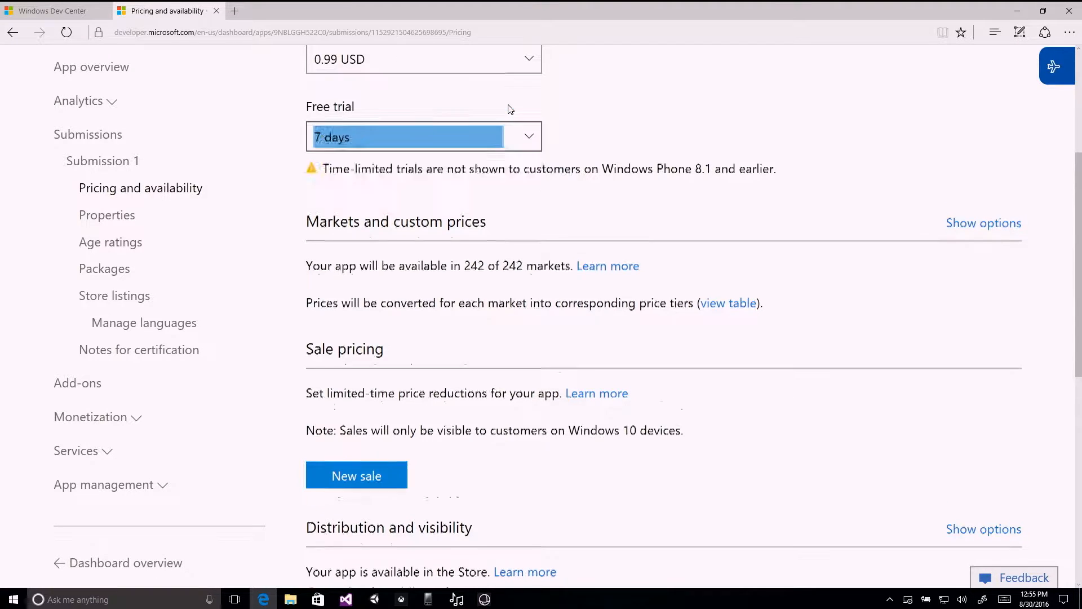
click(532, 141)
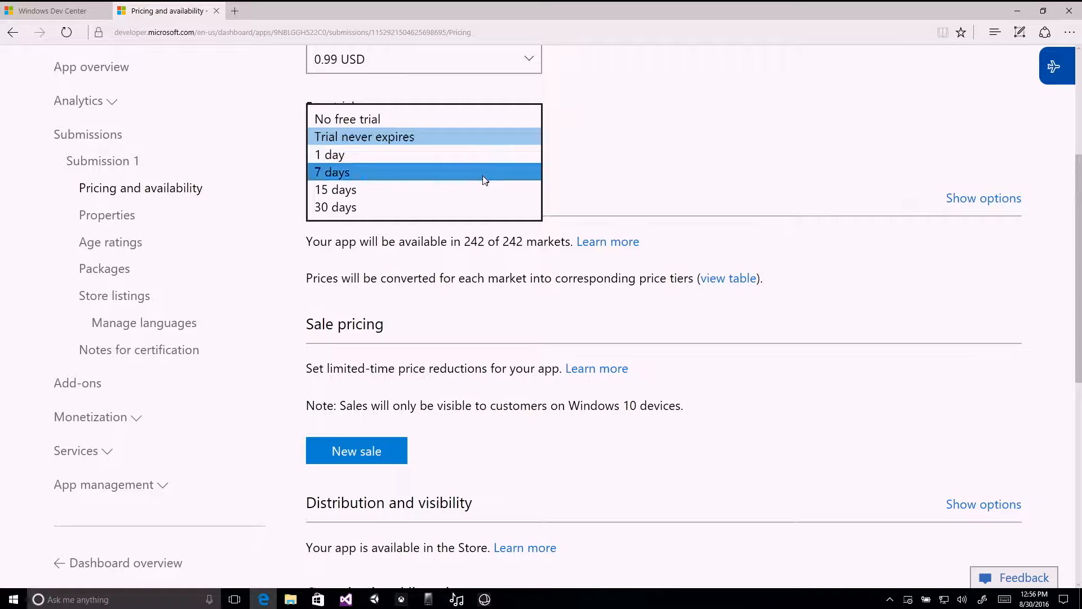
click(483, 180)
Show the markets and custom prices options and examine the list of markets with their individual price settings.
scroll(686, 169, down, 3)
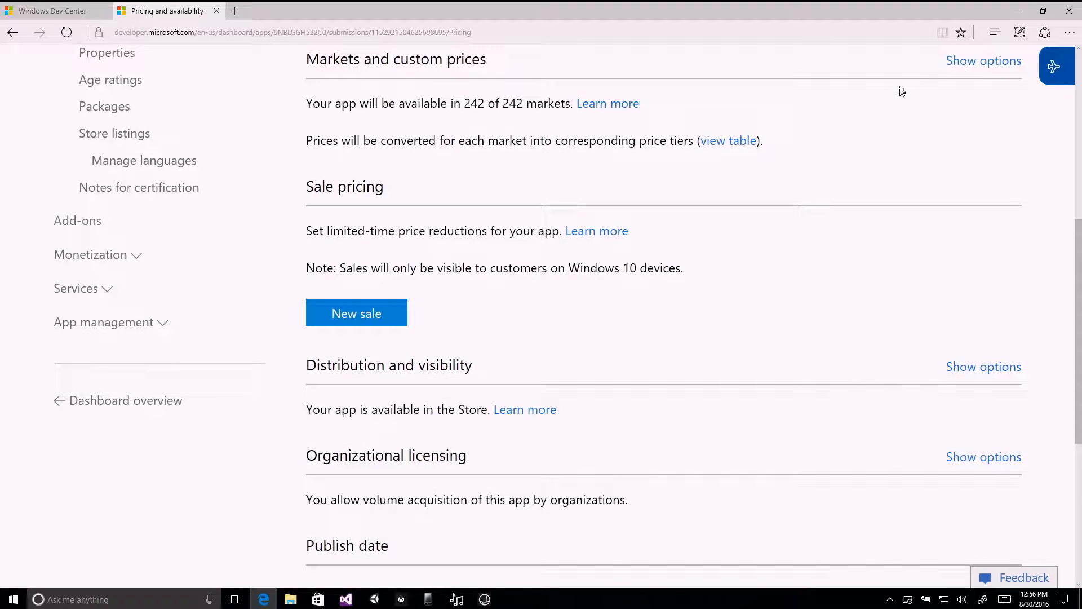
click(978, 68)
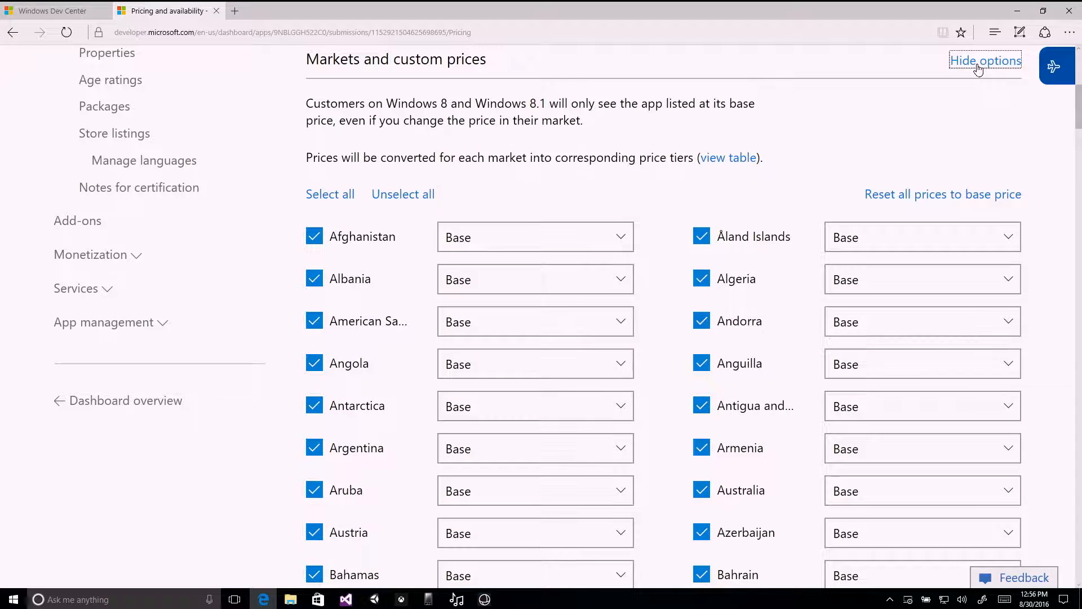
scroll(939, 147, down, 5)
scroll(945, 140, down, 20)
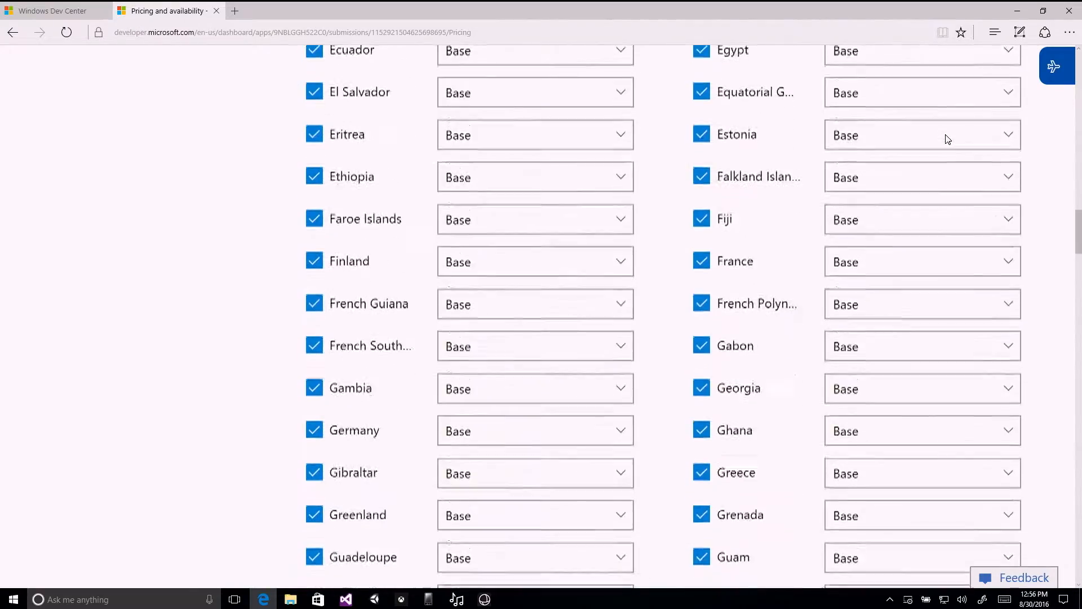
scroll(940, 141, up, 20)
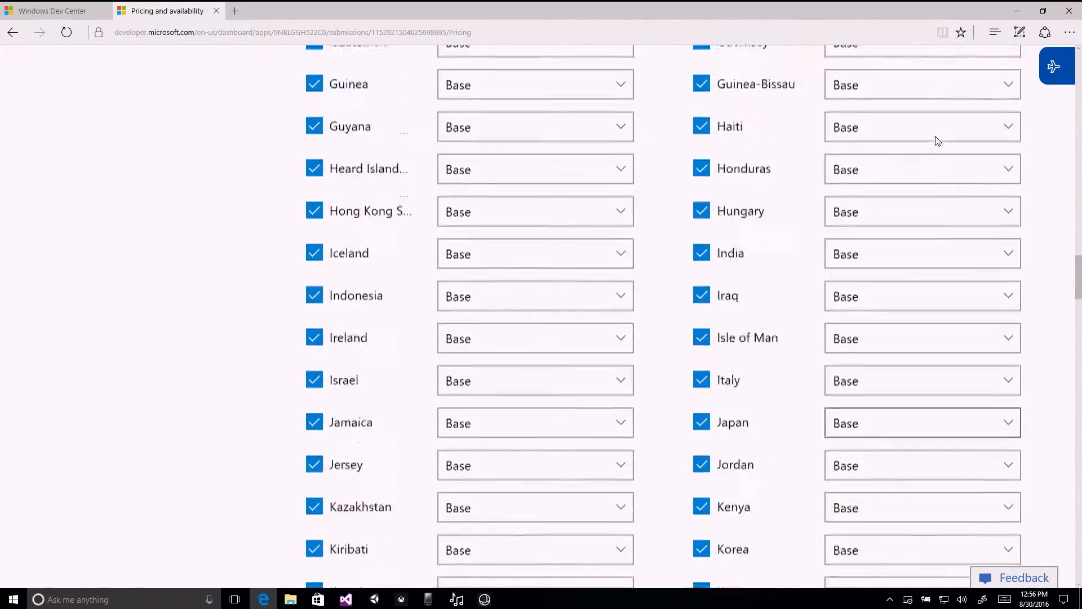
scroll(937, 141, up, 15)
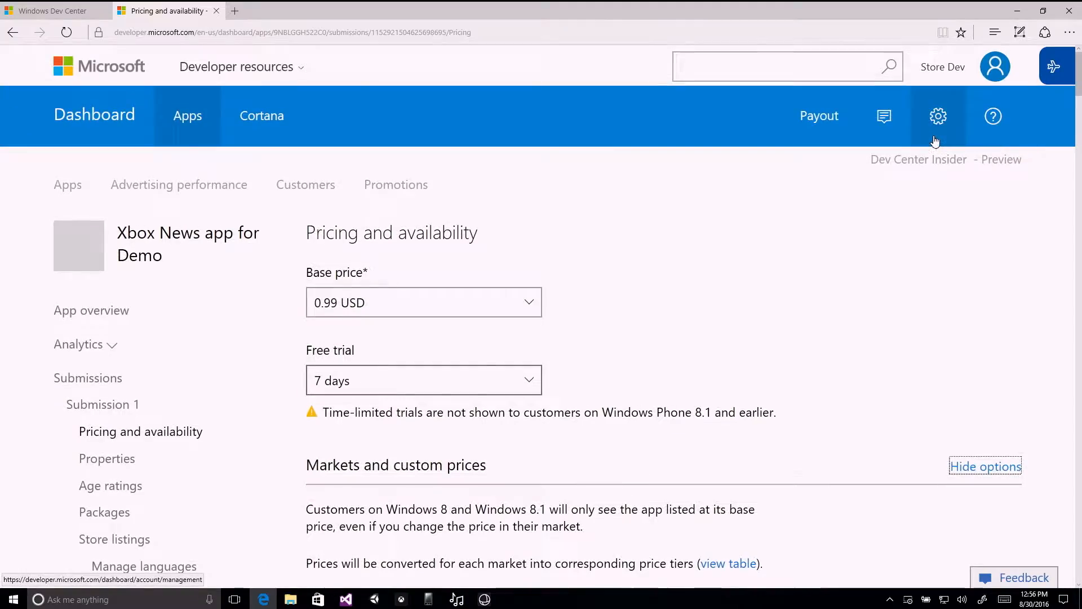
scroll(937, 146, down, 4)
scroll(936, 149, down, 5)
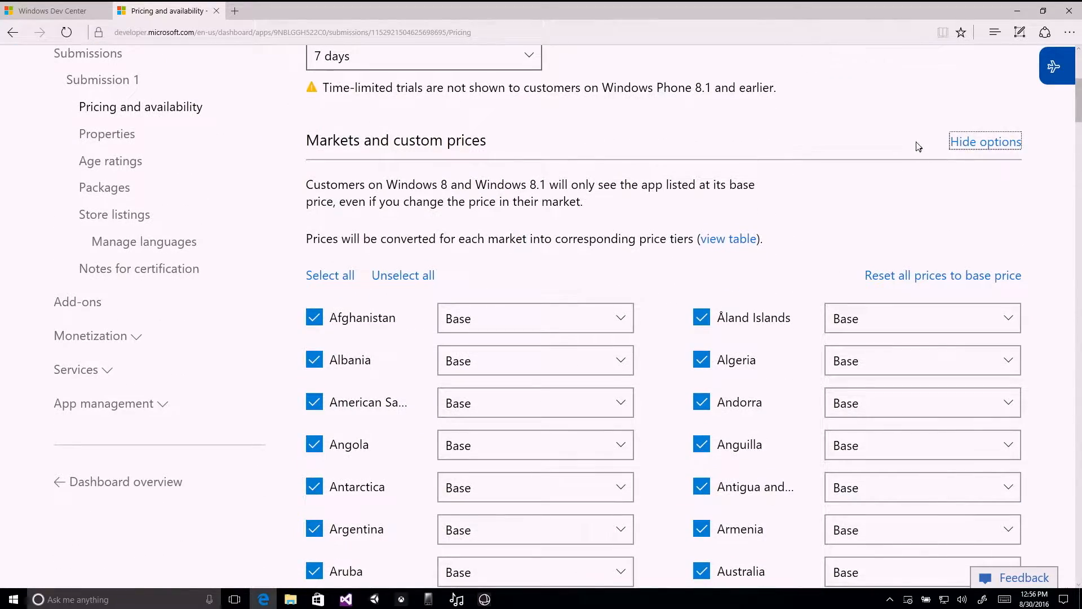
scroll(916, 152, down, 2)
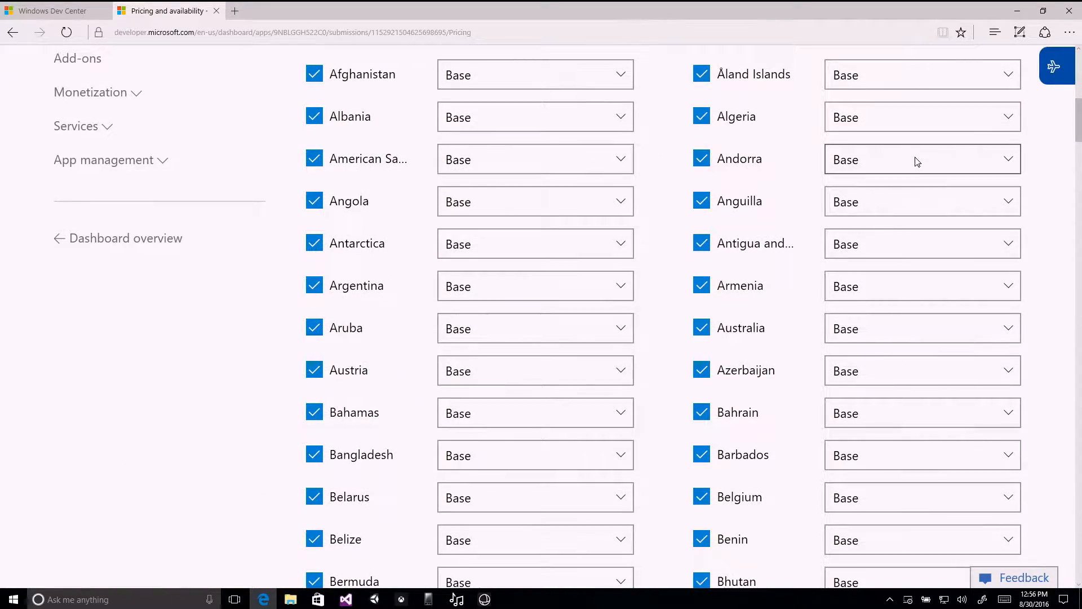
scroll(841, 161, up, 5)
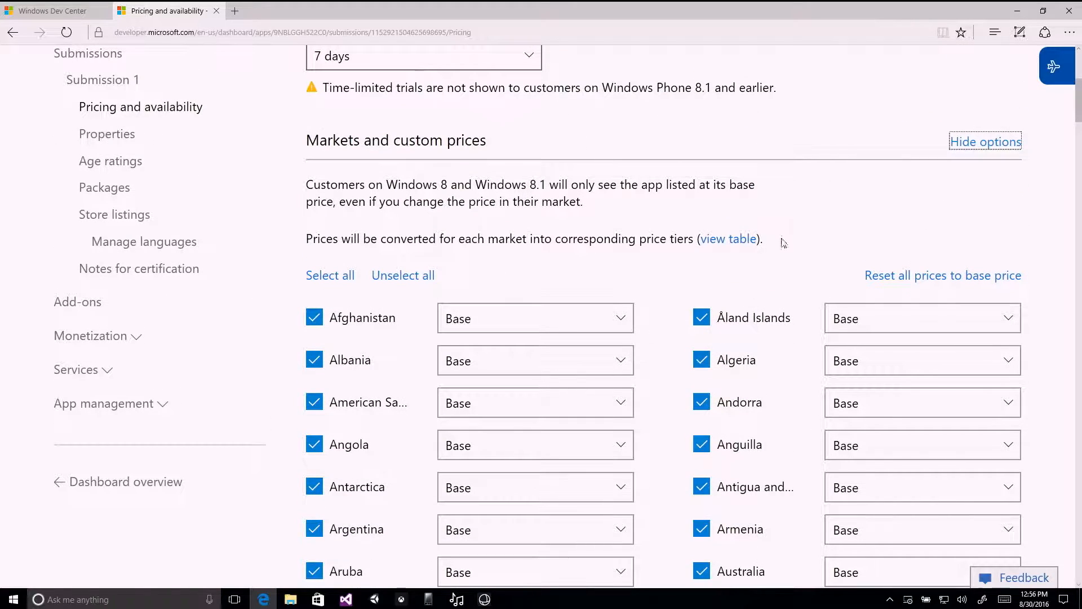
scroll(787, 278, down, 3)
scroll(787, 278, down, 2)
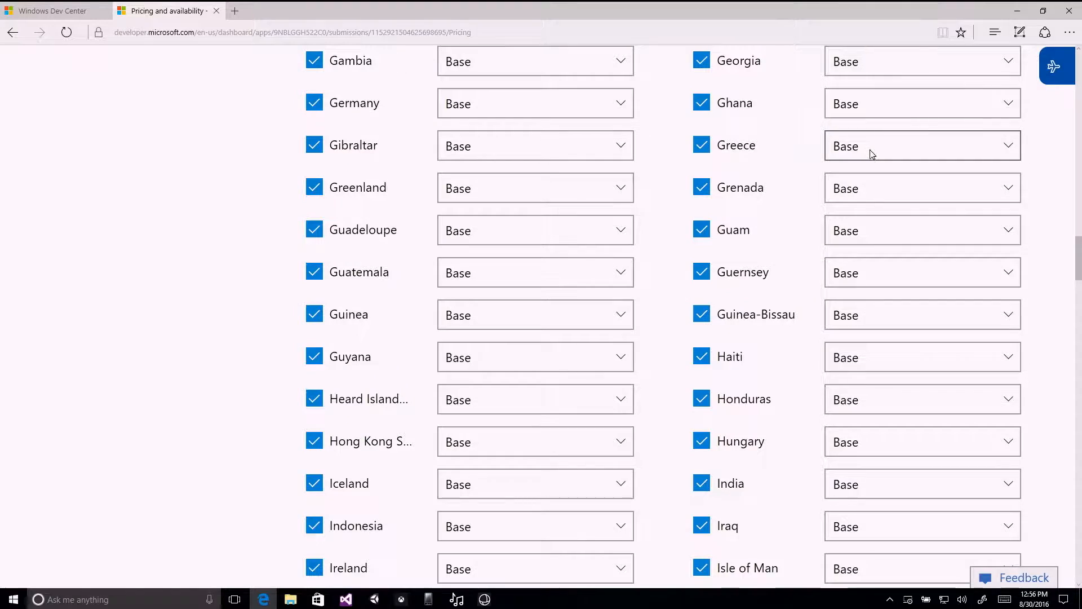
Set the custom price for the Greece market to 4.59 EUR.
click(872, 150)
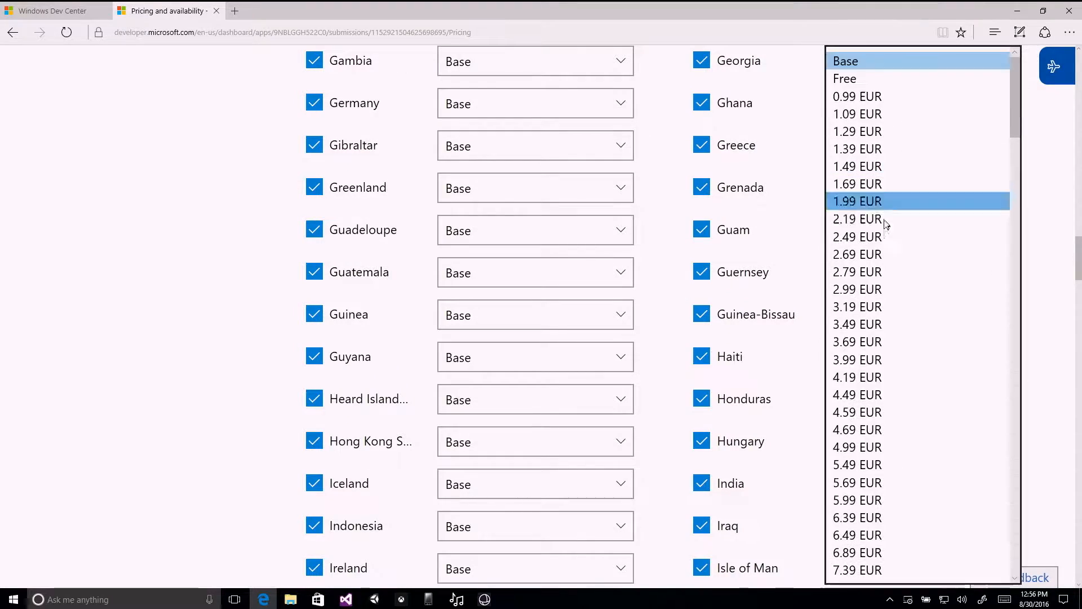
click(886, 412)
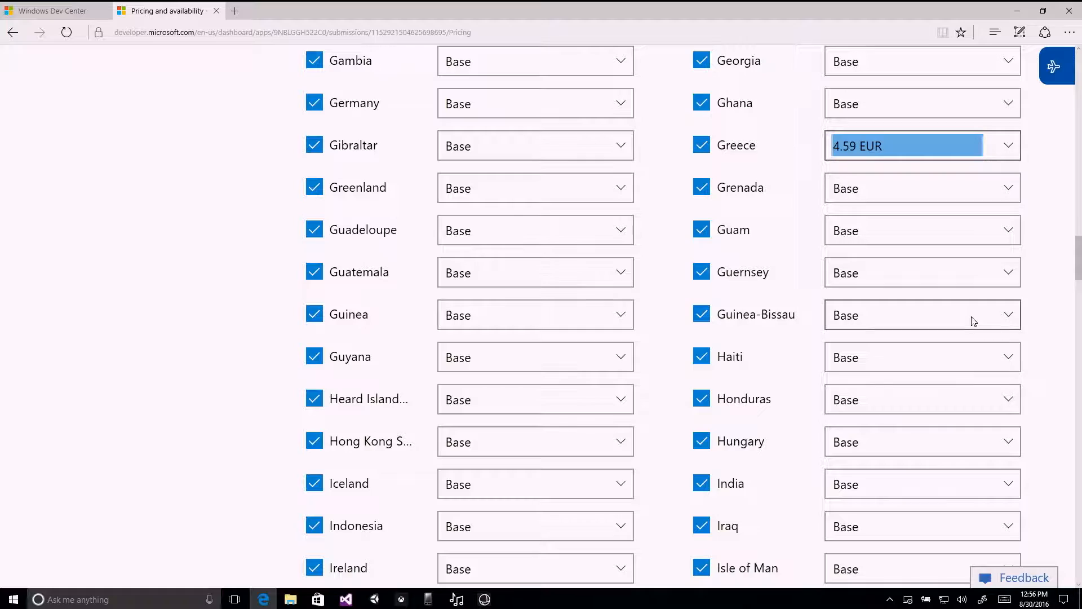
click(1044, 193)
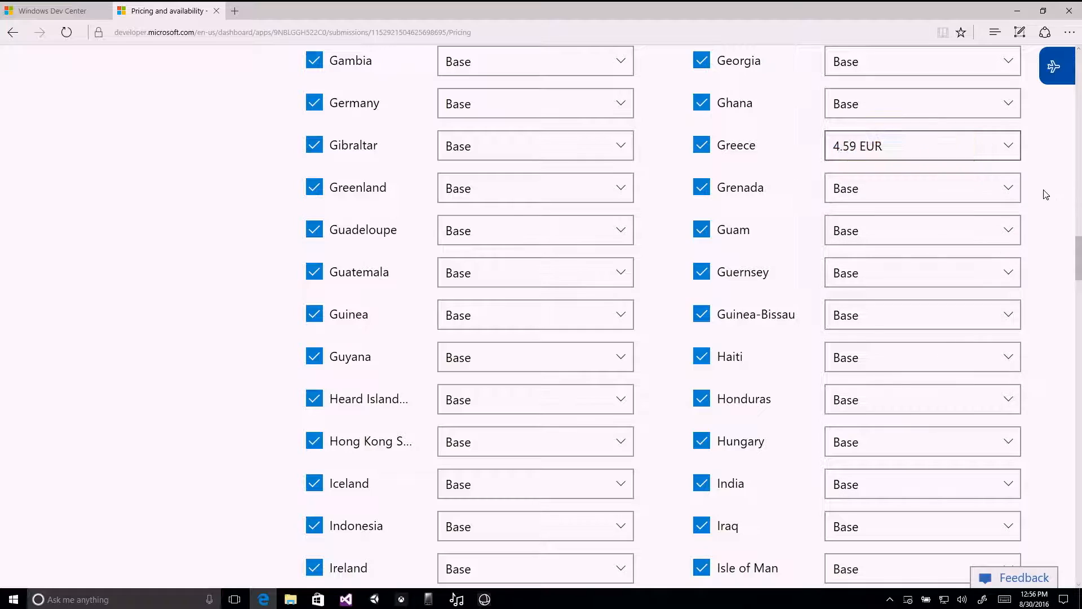
Reset the custom prices of all markets to the base price.
scroll(1032, 181, up, 20)
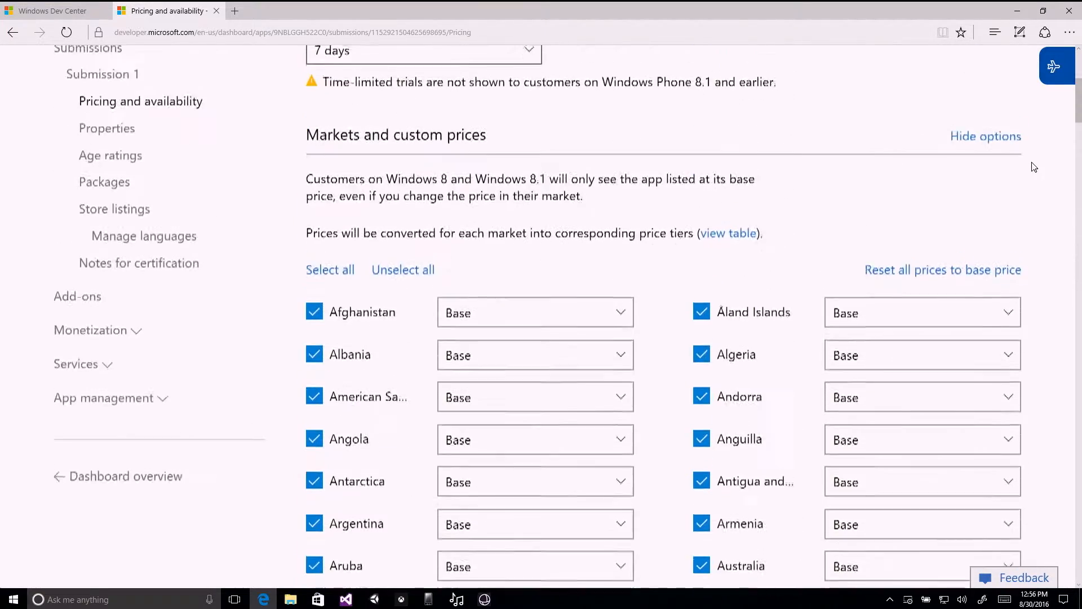
scroll(1034, 167, down, 4)
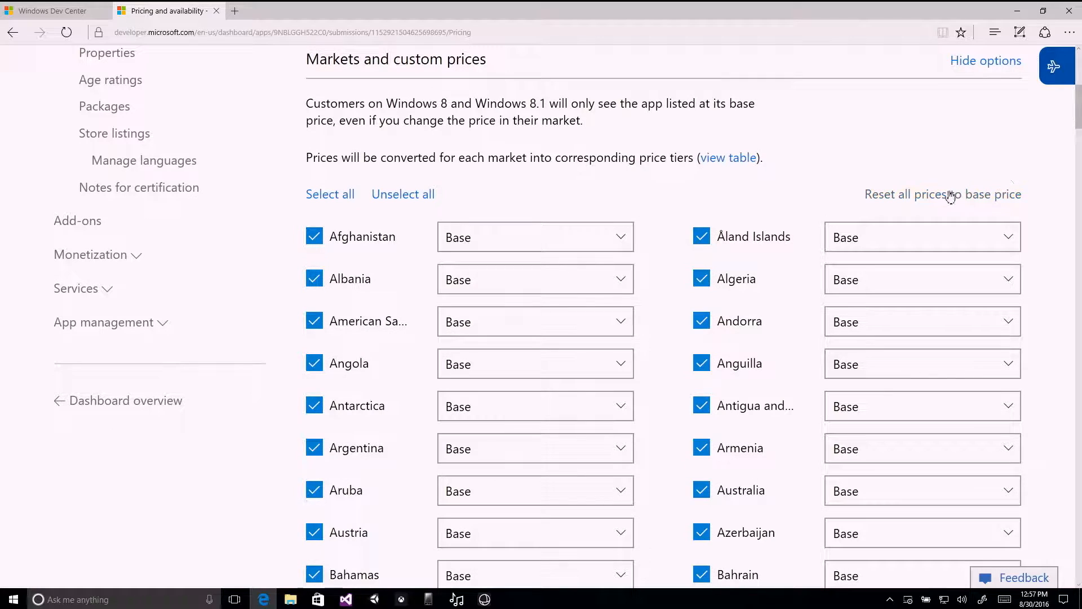
click(928, 195)
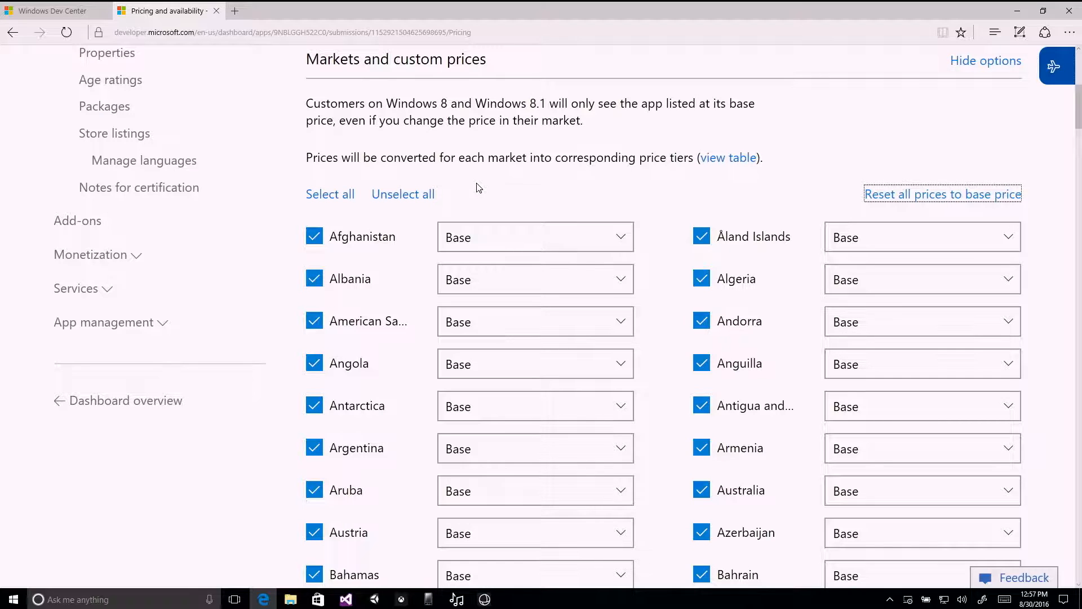
Exclude Afghanistan and Albania from the app's markets, reselect all markets and collapse the market options.
click(313, 237)
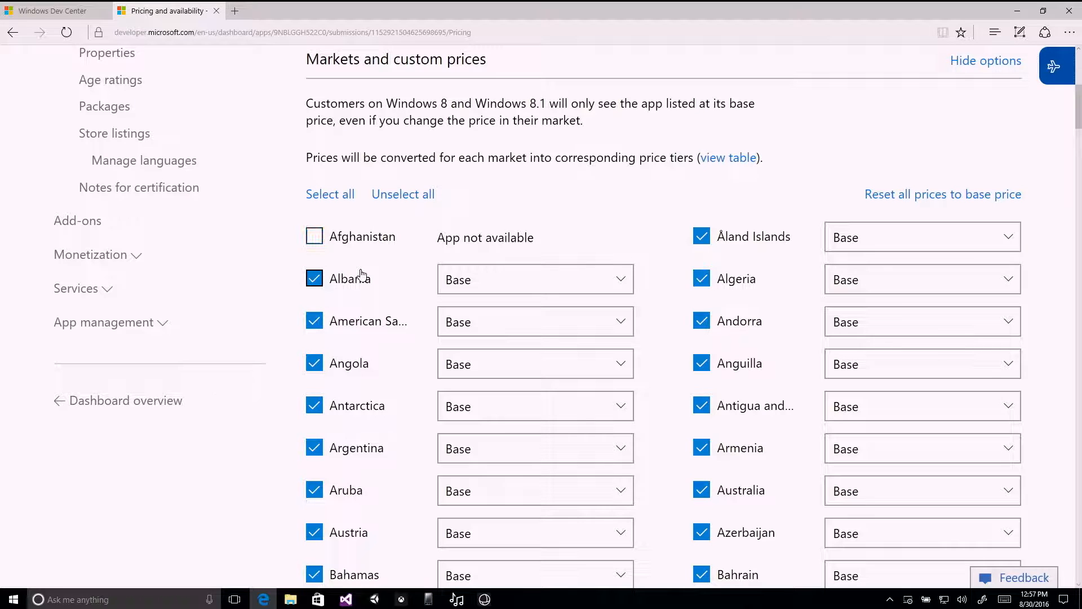
click(314, 278)
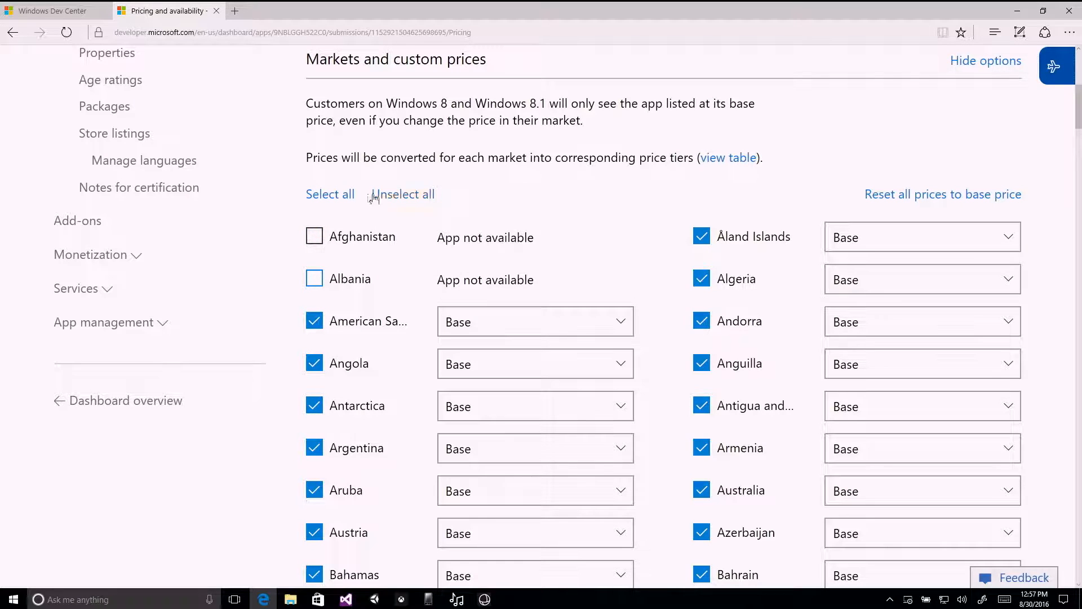
click(345, 193)
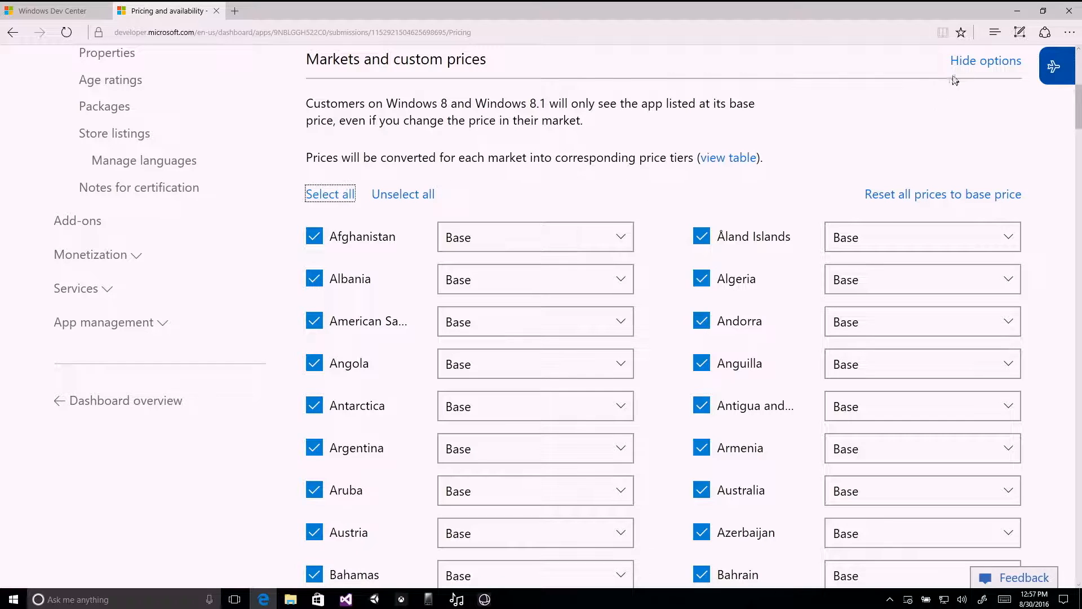
click(967, 66)
Add a new sale under Sale pricing and look at its price tier and name fields.
scroll(766, 164, down, 2)
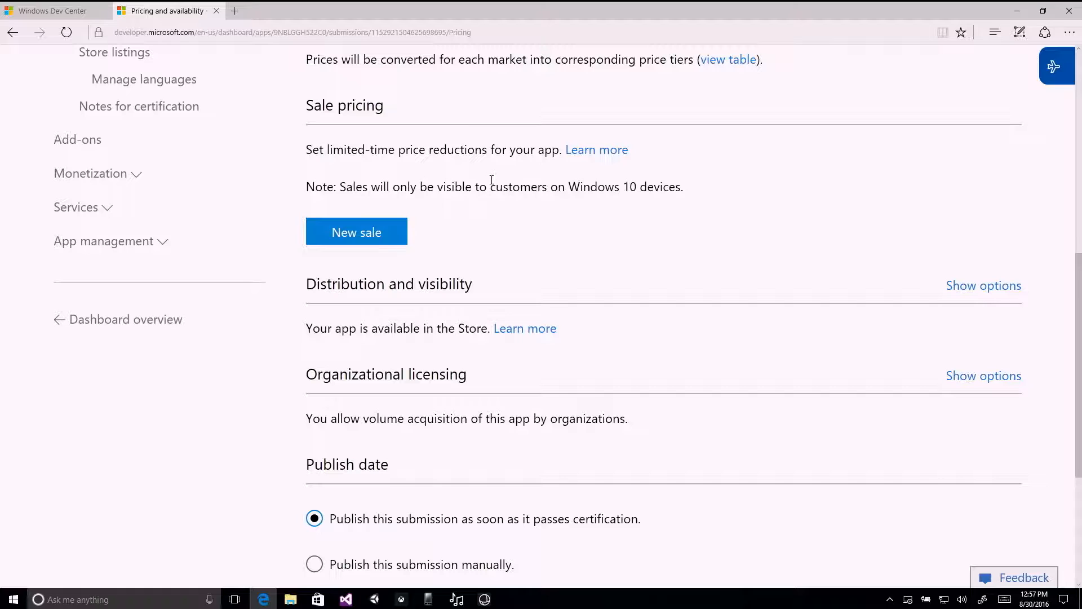
click(372, 239)
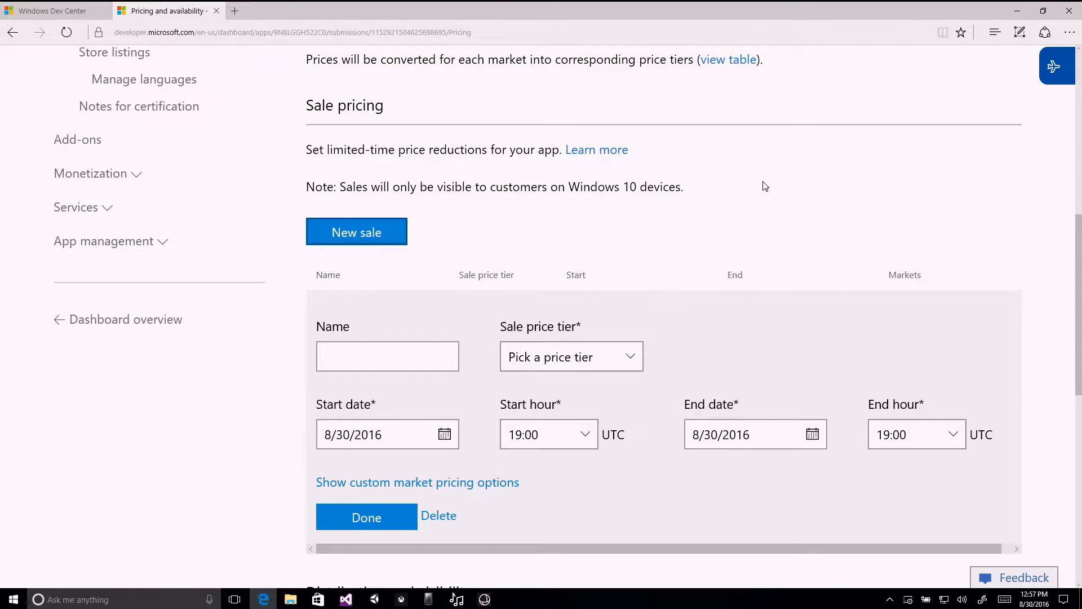
scroll(763, 186, down, 2)
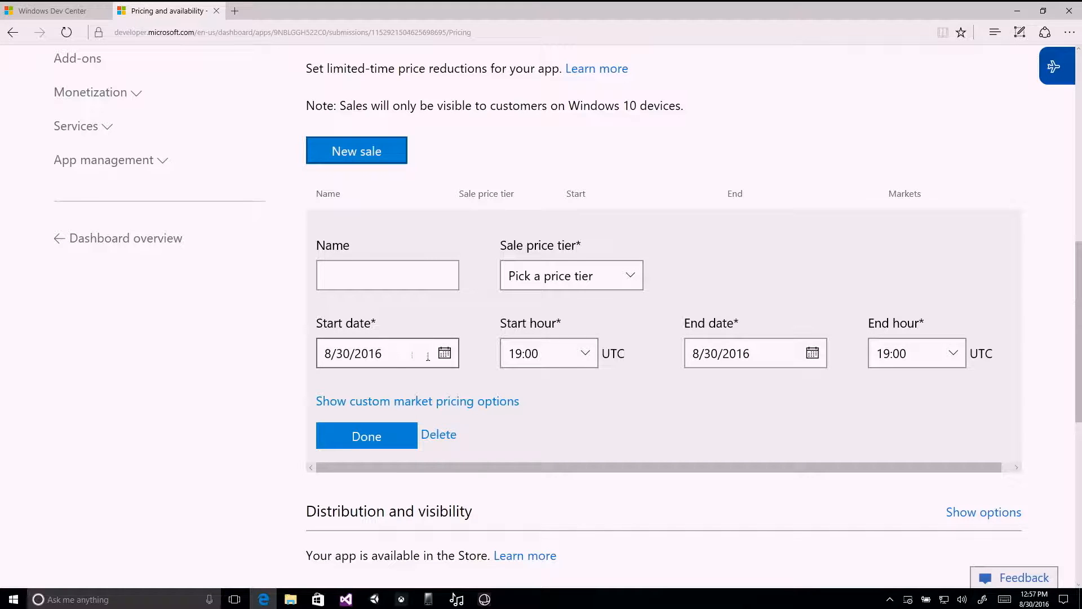
click(628, 276)
click(705, 254)
click(425, 276)
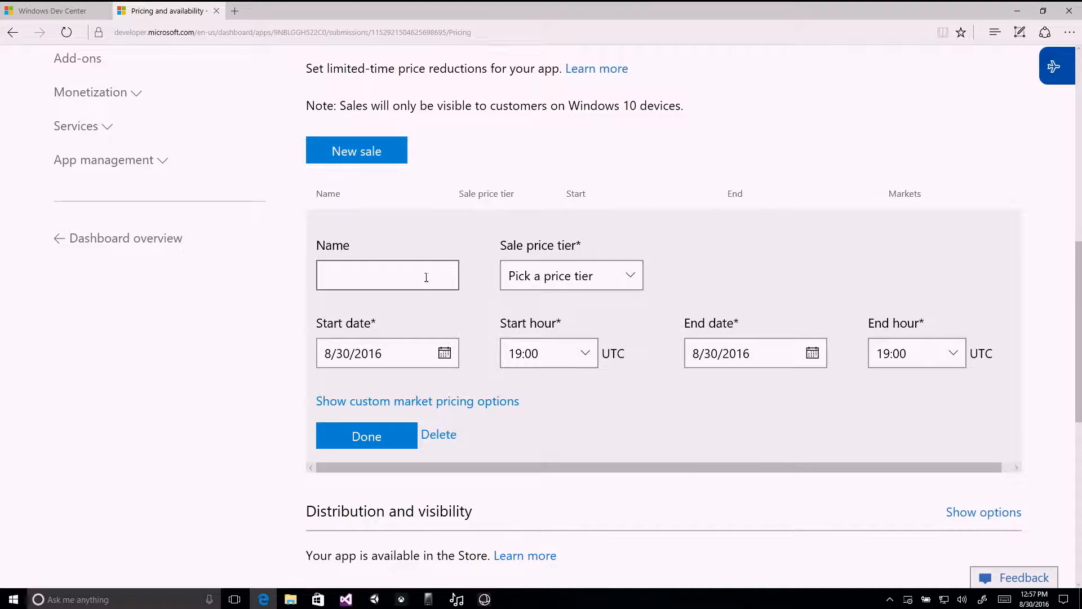
Delete the unnamed sale, restore it once and delete it again.
click(439, 435)
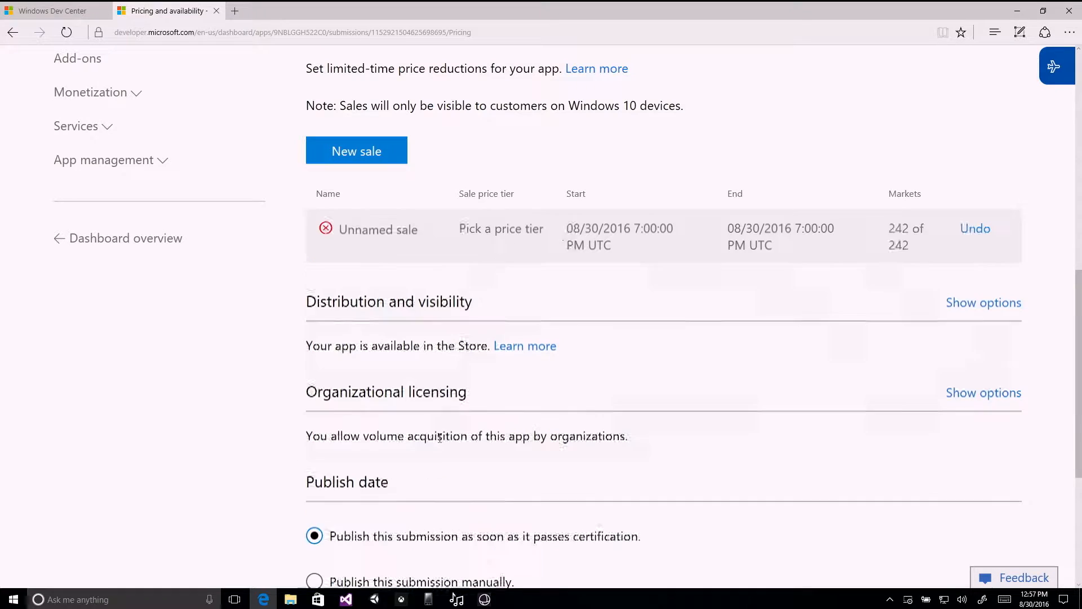
click(971, 230)
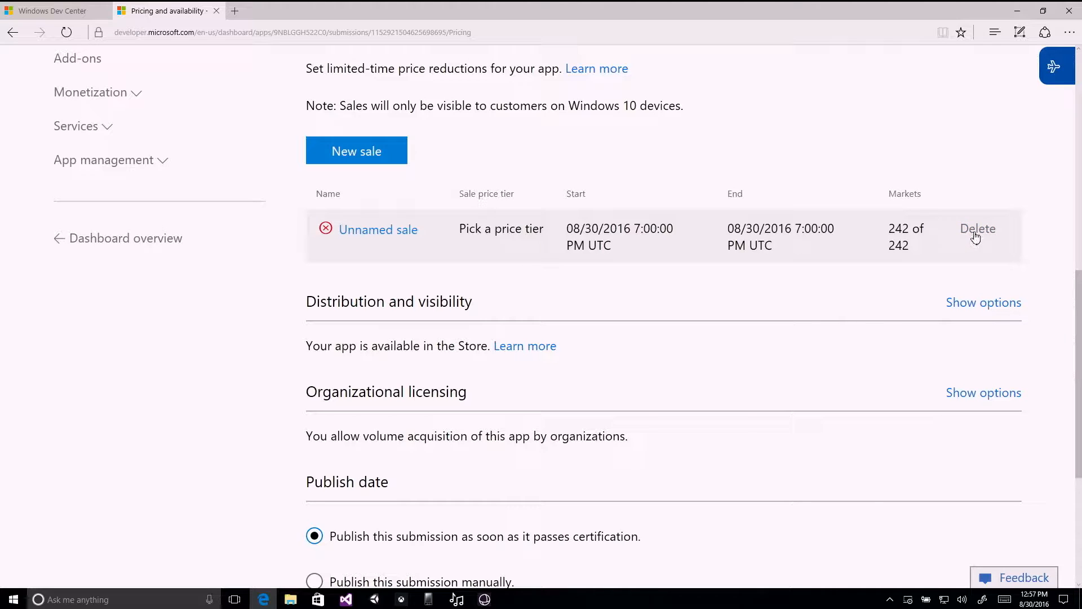
click(973, 232)
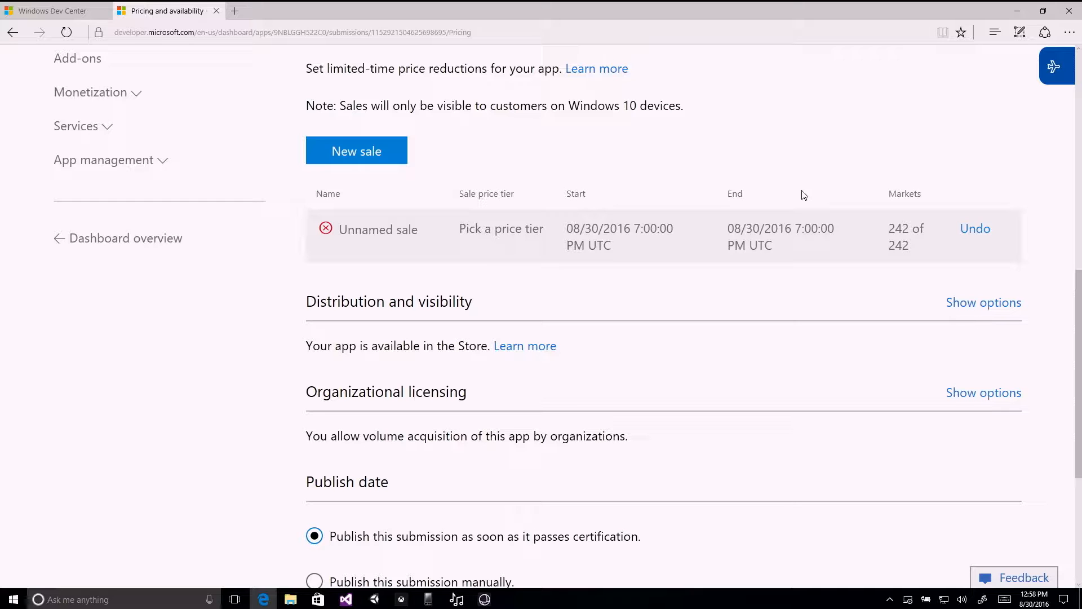
Examine the Distribution and visibility and Organizational licensing options, including online and offline volume licensing, and collapse them again.
scroll(800, 172, down, 3)
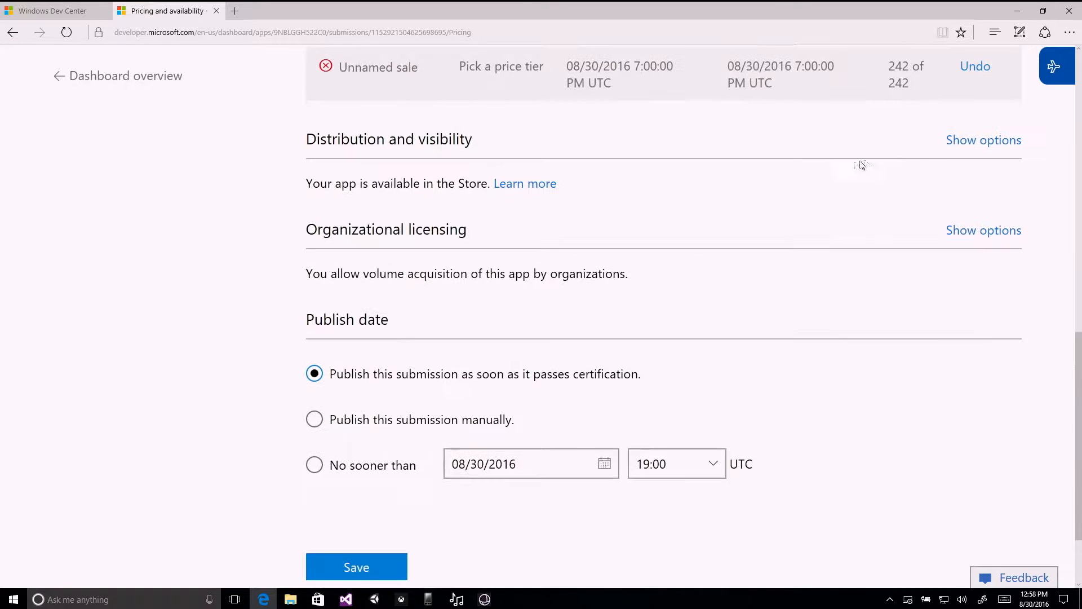
click(958, 145)
scroll(862, 187, down, 2)
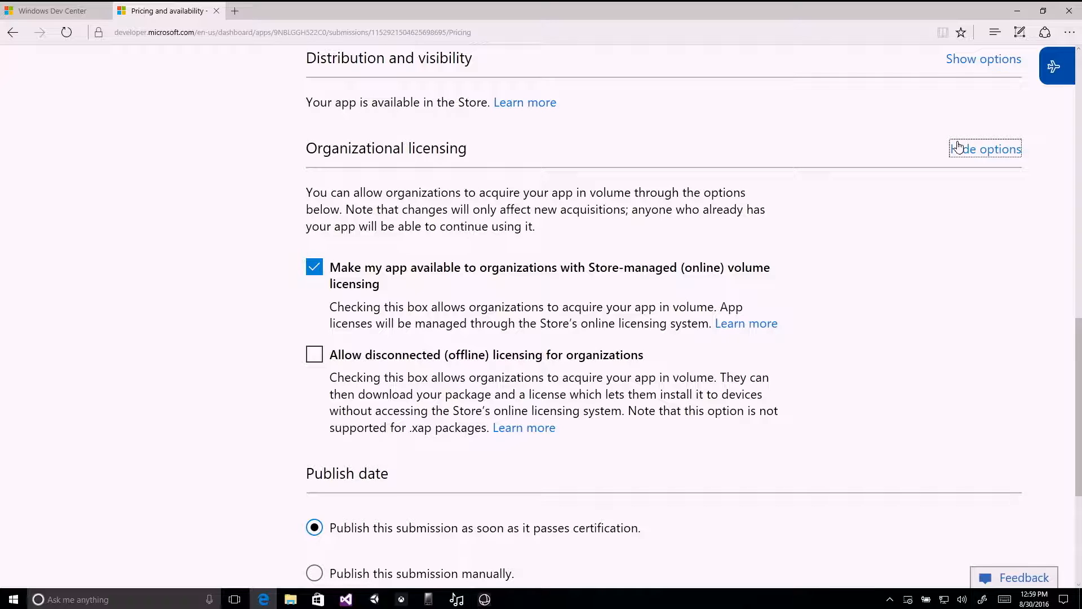
scroll(977, 228, down, 2)
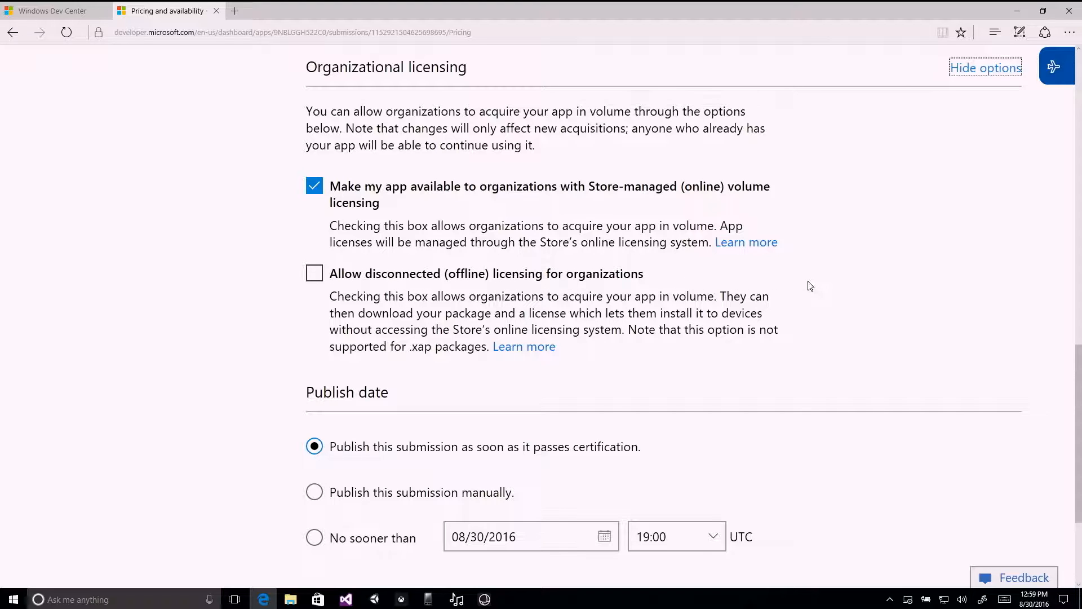
click(985, 70)
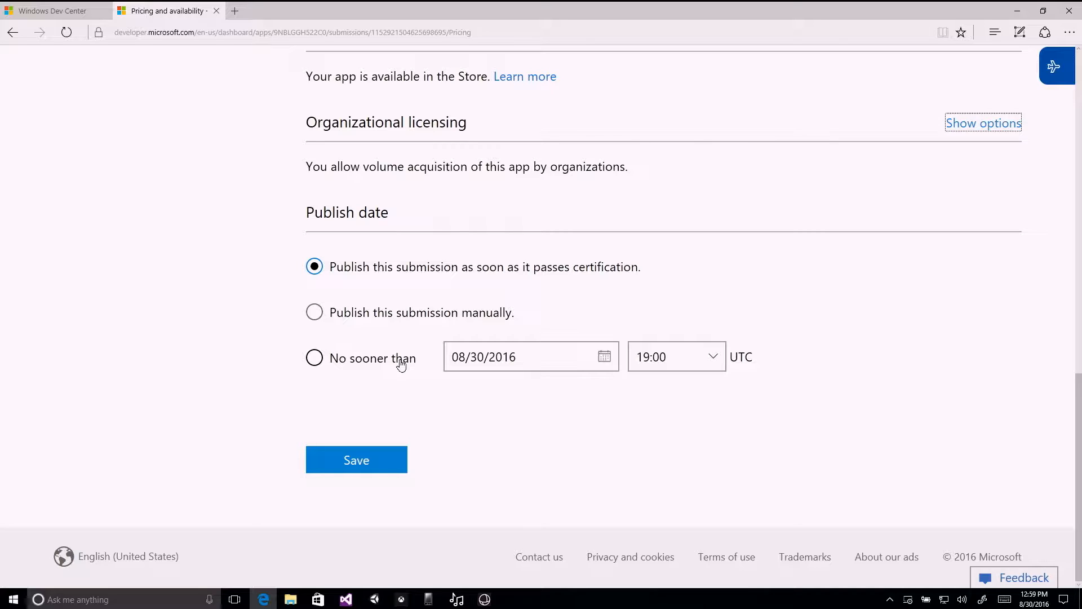
Choose to publish this submission manually and save the pricing and availability settings.
click(429, 314)
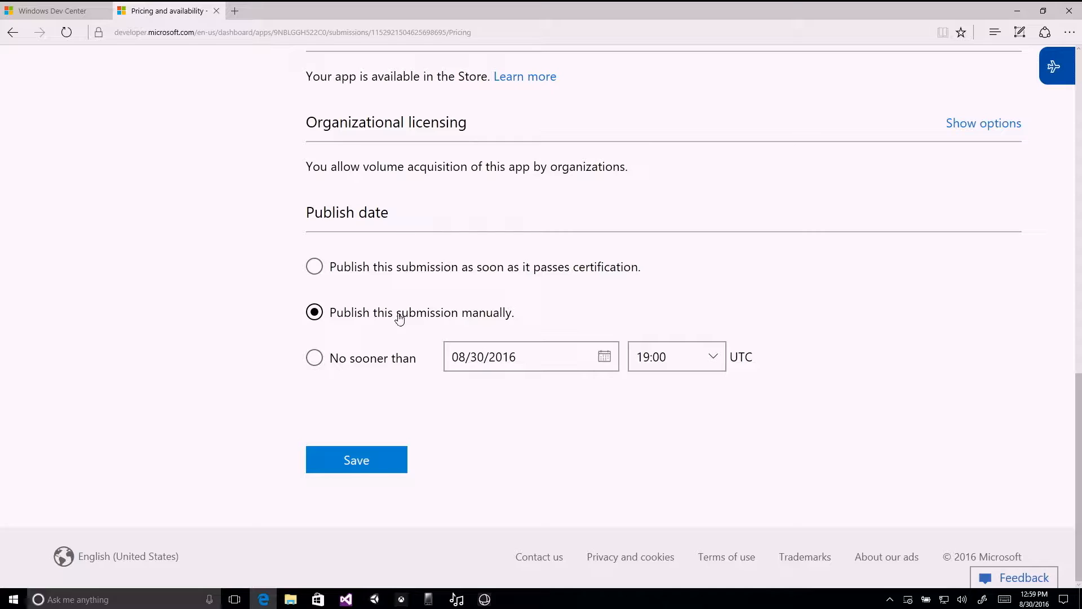
click(366, 465)
scroll(499, 447, down, 15)
click(374, 465)
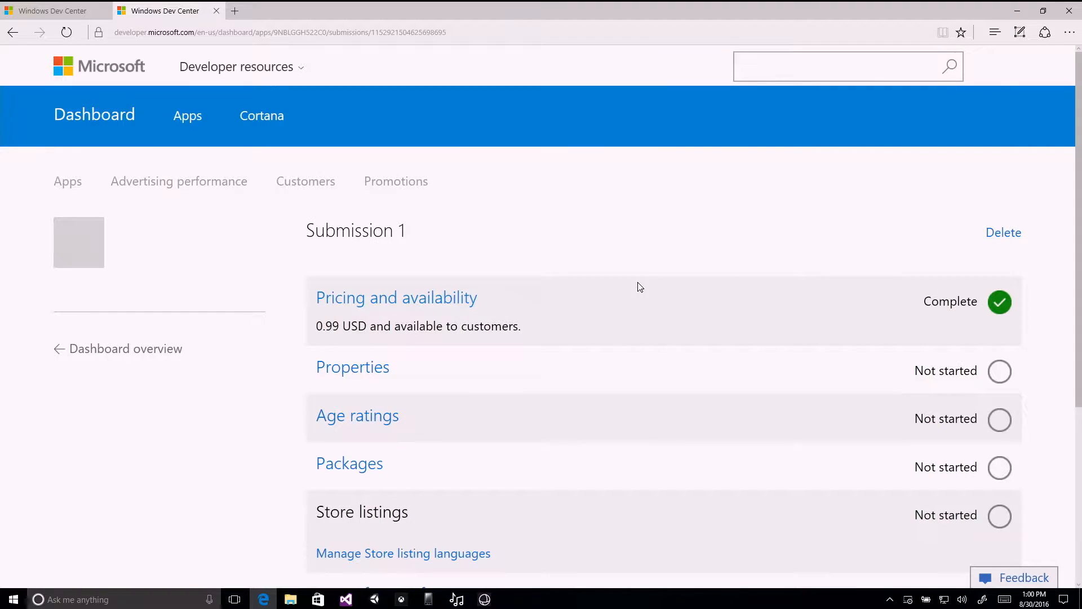
Review the pricing summary of Submission 1 and open its Properties section.
scroll(653, 276, down, 3)
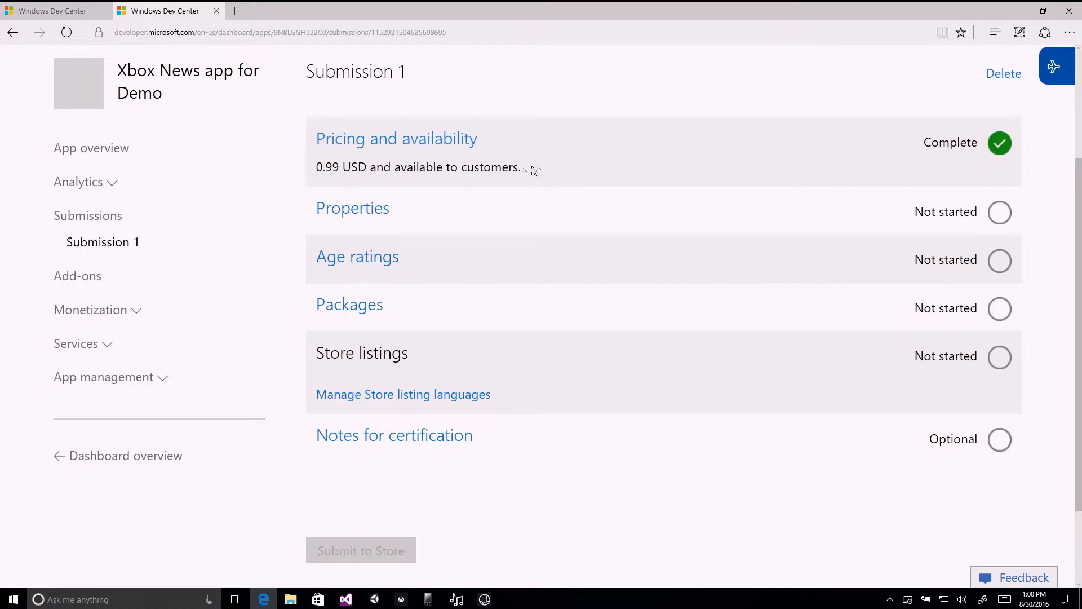
drag(529, 169, 351, 185)
click(416, 176)
click(377, 214)
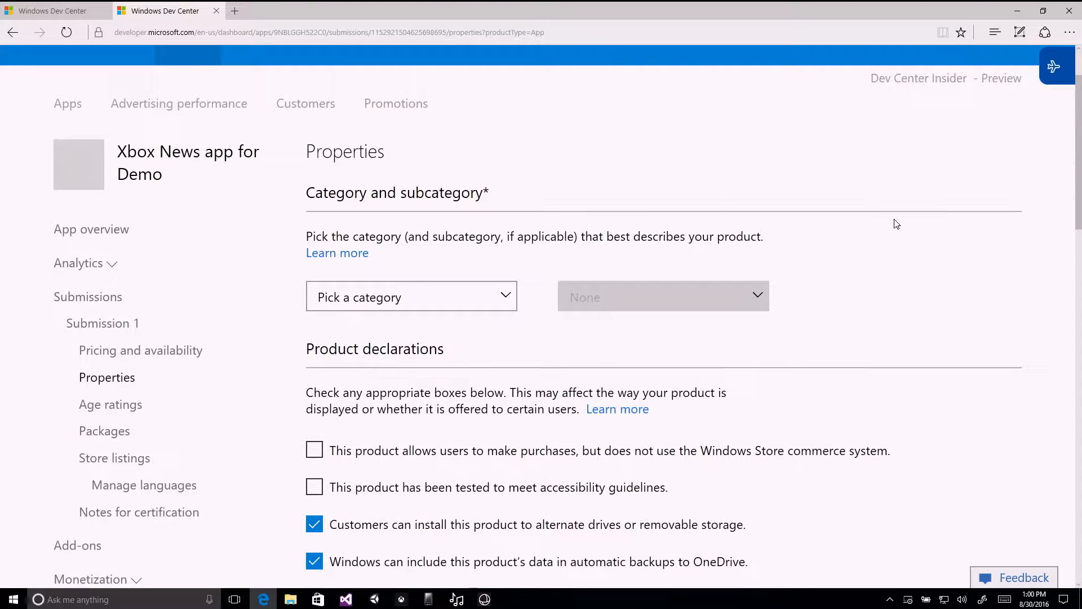
Set the product category to News + weather and read the note about the Games category below it.
scroll(896, 226, down, 1)
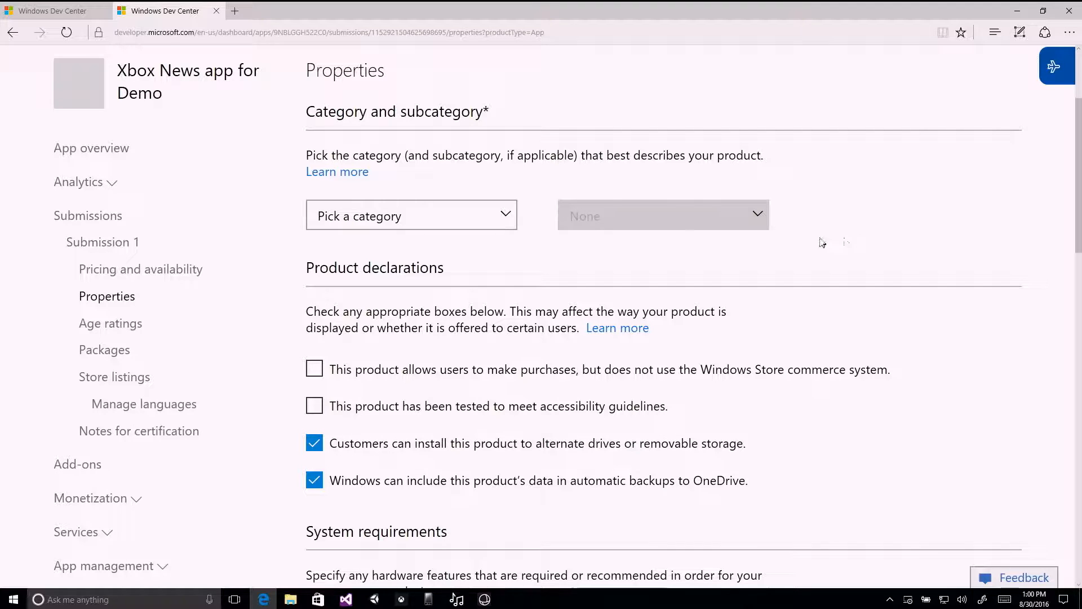
click(483, 223)
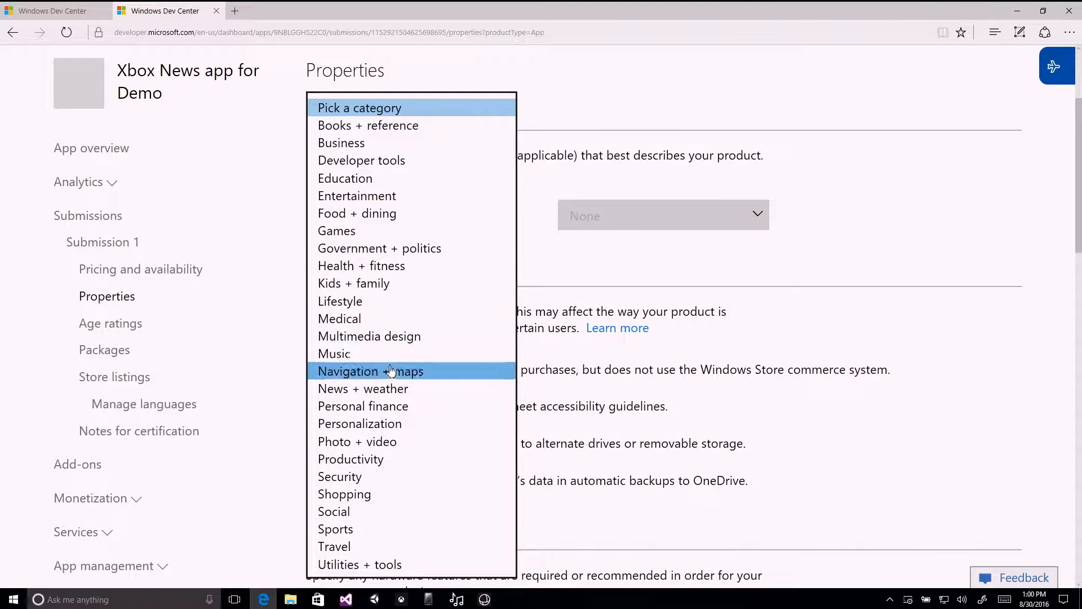
click(395, 388)
drag(307, 237, 387, 264)
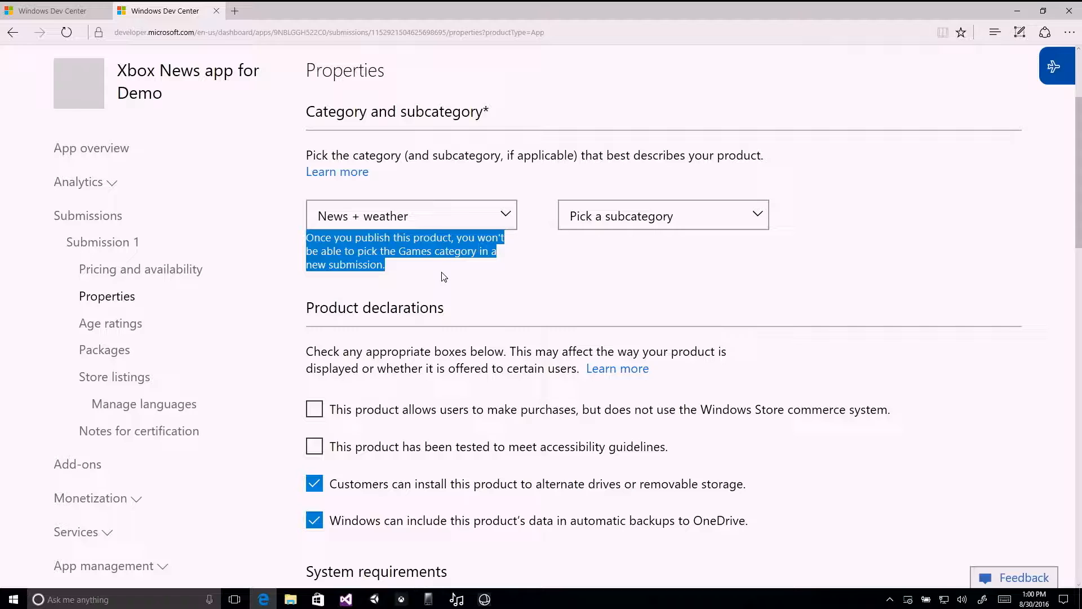
scroll(600, 293, up, 3)
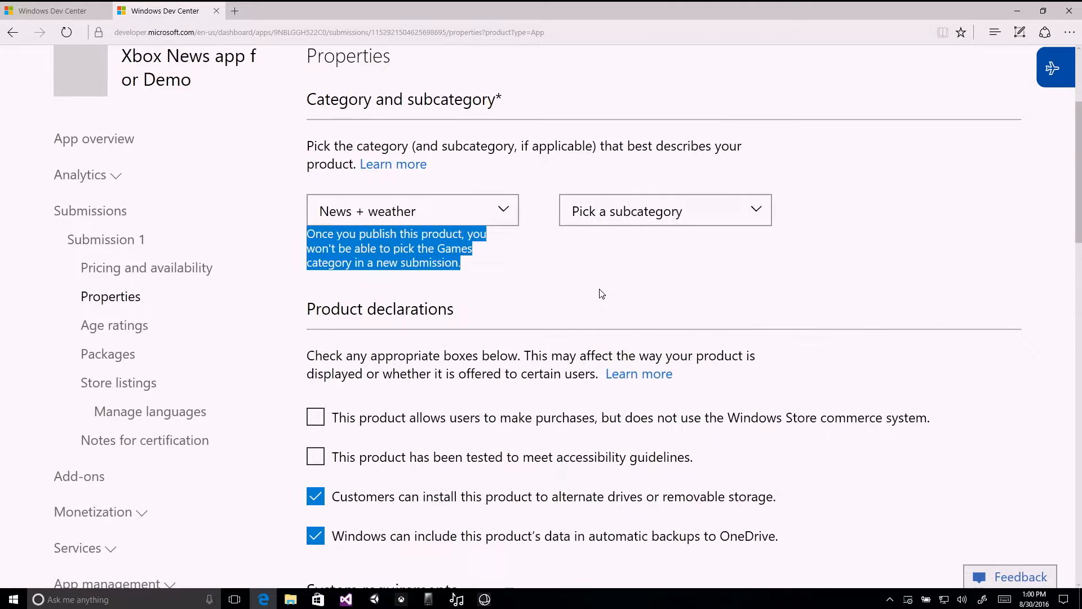
scroll(549, 280, down, 1)
scroll(549, 280, up, 1)
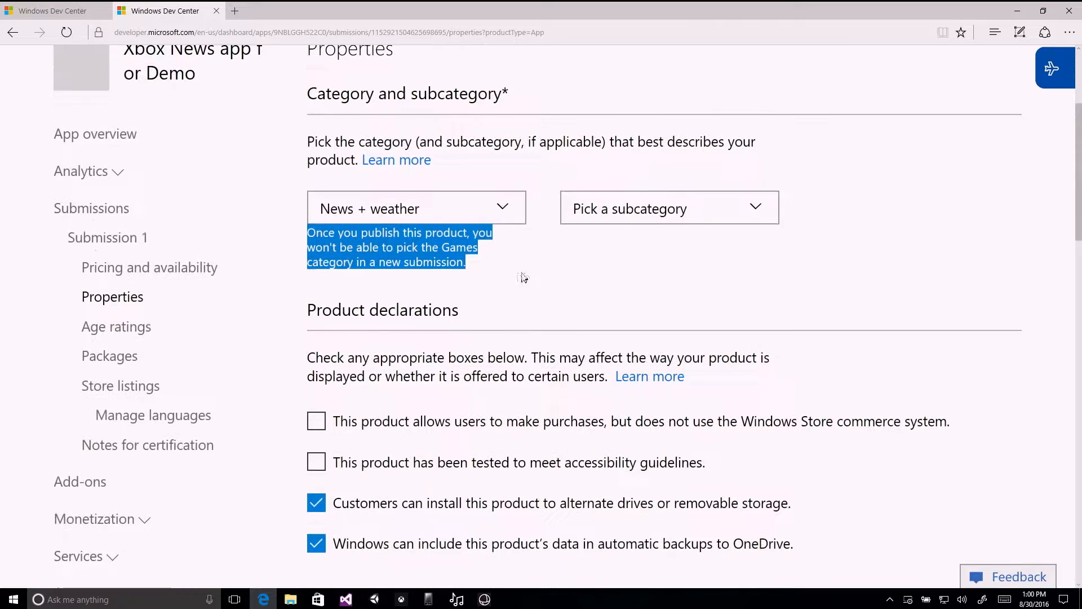
click(475, 268)
scroll(475, 268, down, 2)
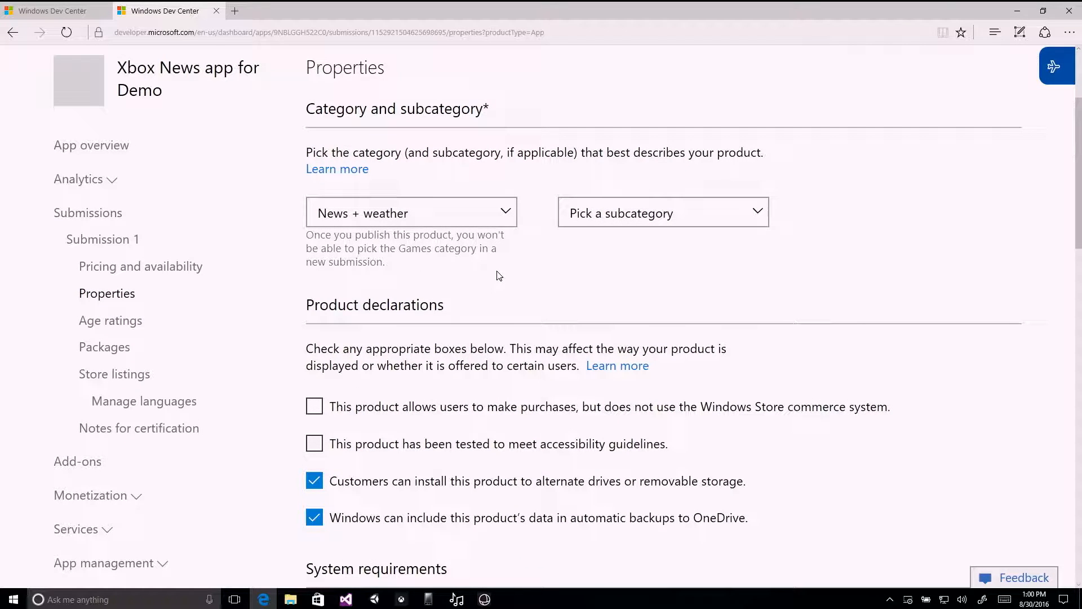
Magnify the category section, set the subcategory to News and move on to the product declarations.
key(super+plus)
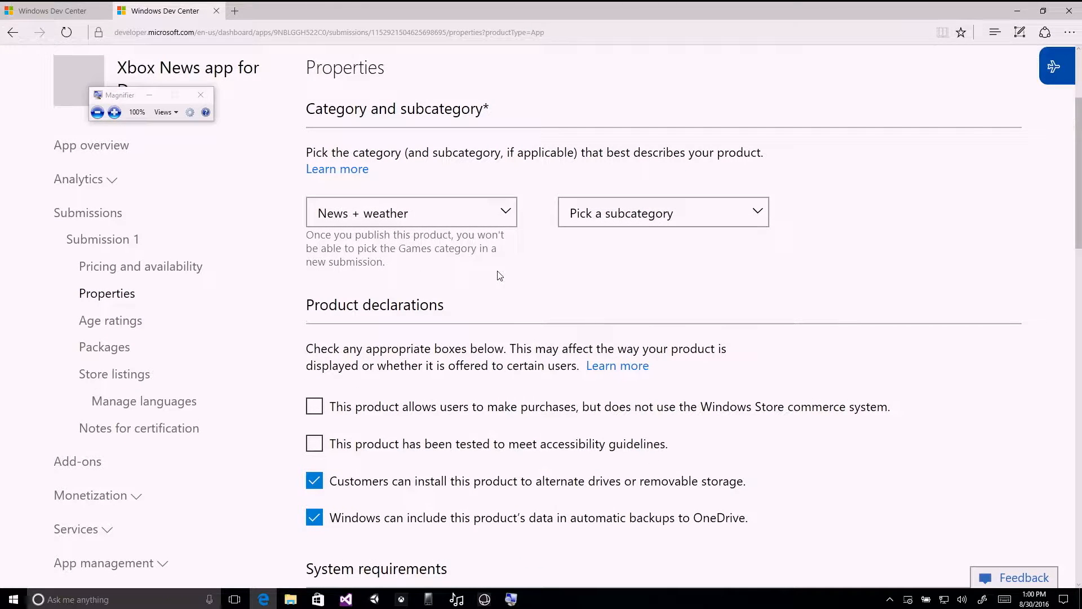
key(super+plus)
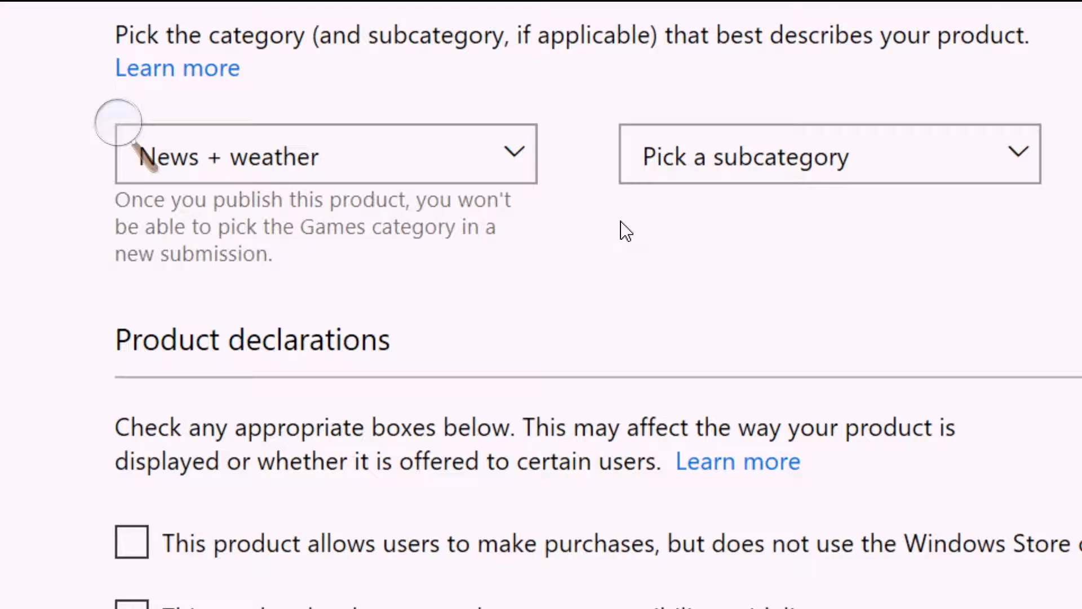
click(773, 147)
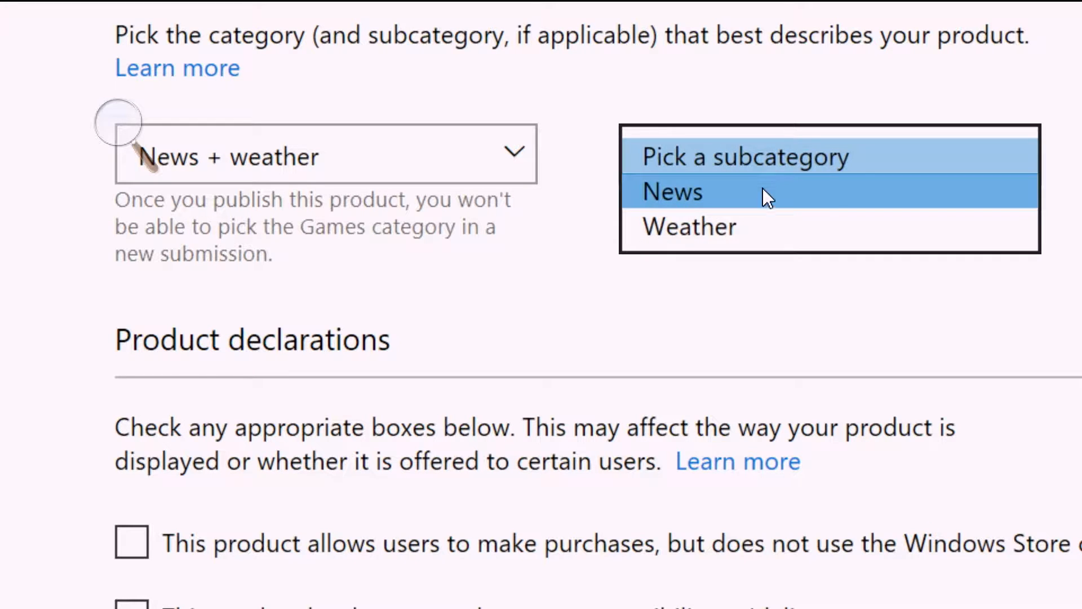
click(762, 191)
click(754, 234)
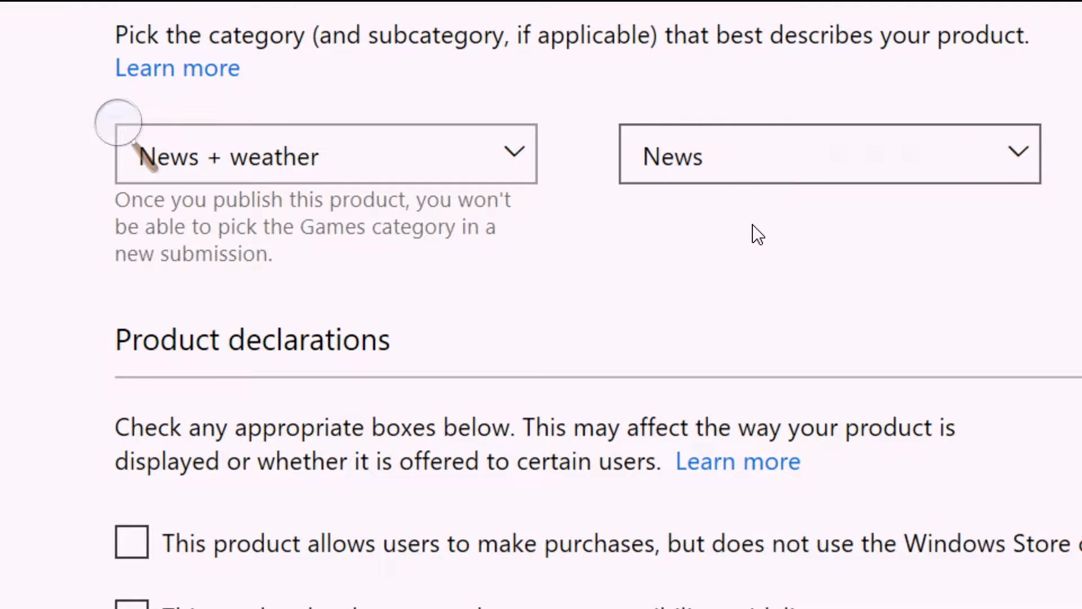
scroll(754, 237, down, 3)
scroll(754, 237, down, 3)
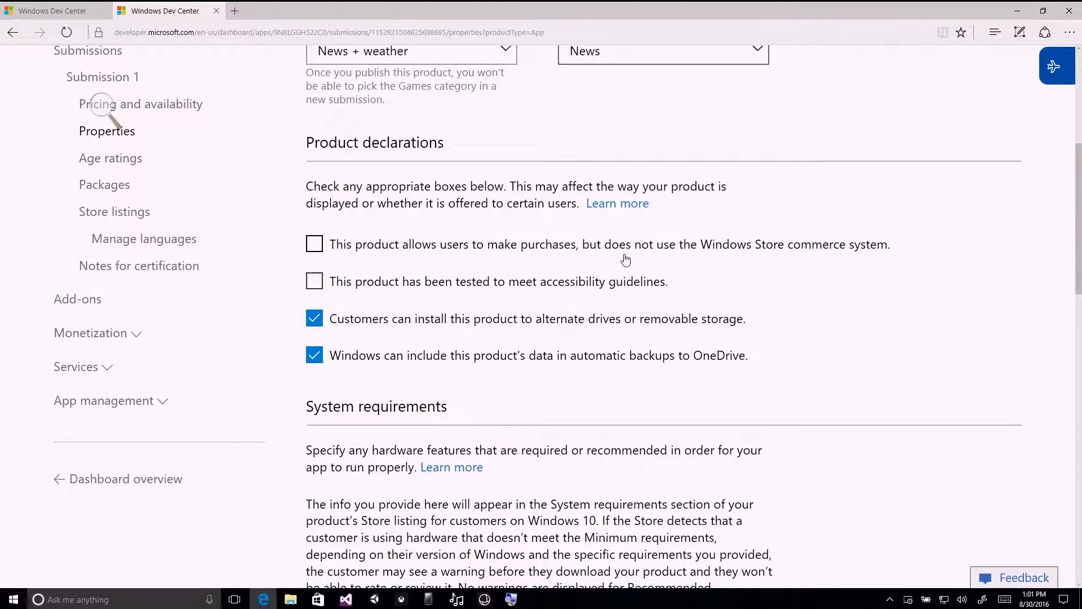
Review the product declarations covering outside purchases, accessibility guidelines, alternate drives and automatic OneDrive backups.
scroll(748, 246, down, 1)
scroll(748, 244, up, 1)
click(758, 252)
click(739, 252)
scroll(578, 287, down, 1)
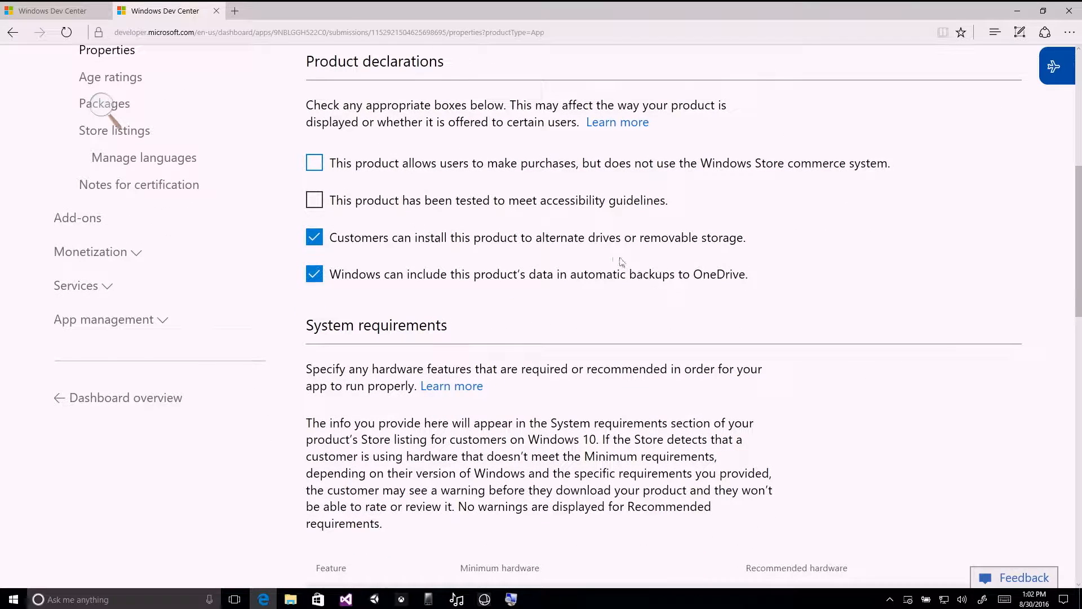
click(552, 244)
click(654, 282)
click(682, 282)
click(676, 241)
scroll(815, 267, down, 3)
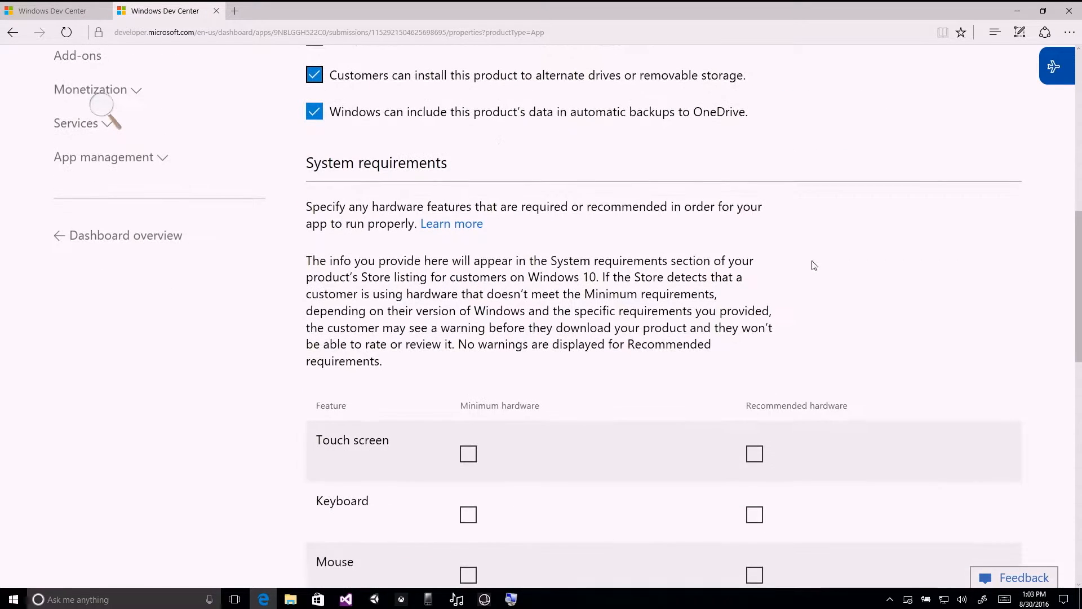
Examine the System requirements explanation and the table of minimum and recommended hardware features.
scroll(857, 261, down, 3)
scroll(925, 255, up, 1)
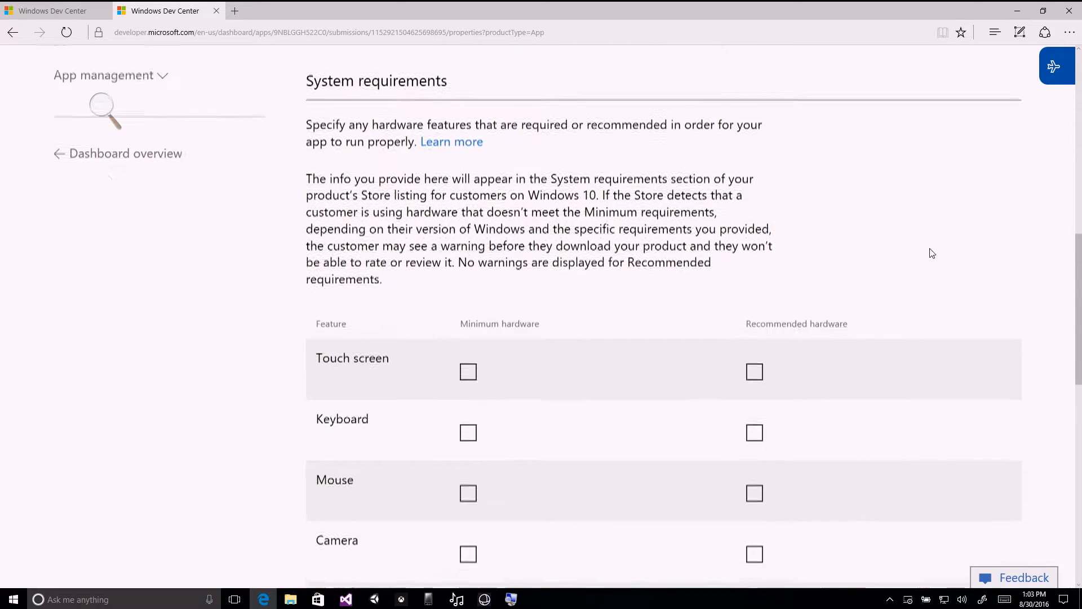
scroll(958, 254, down, 2)
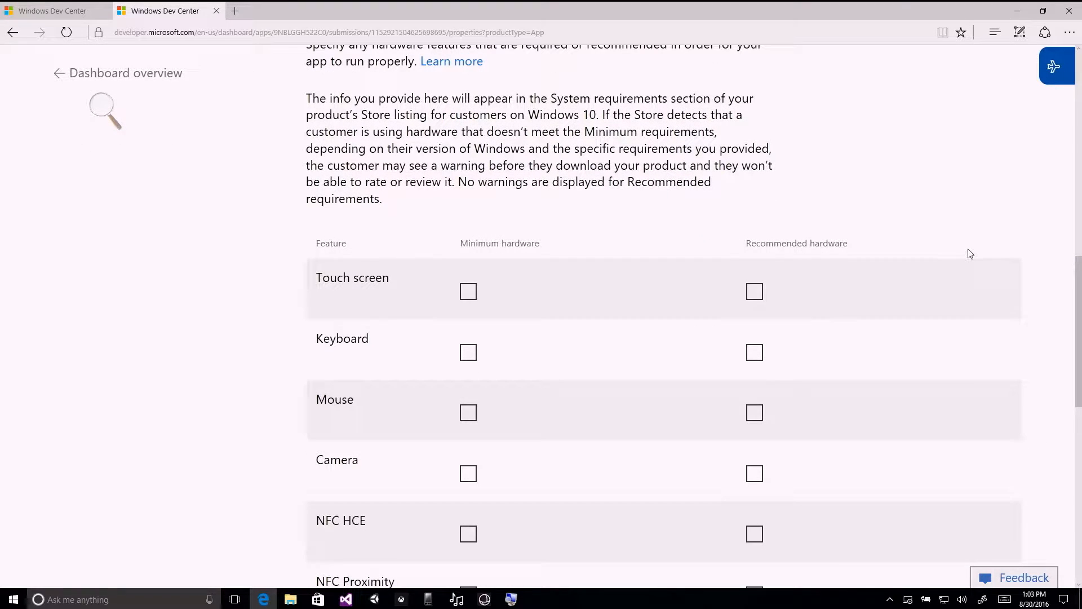
scroll(970, 253, down, 3)
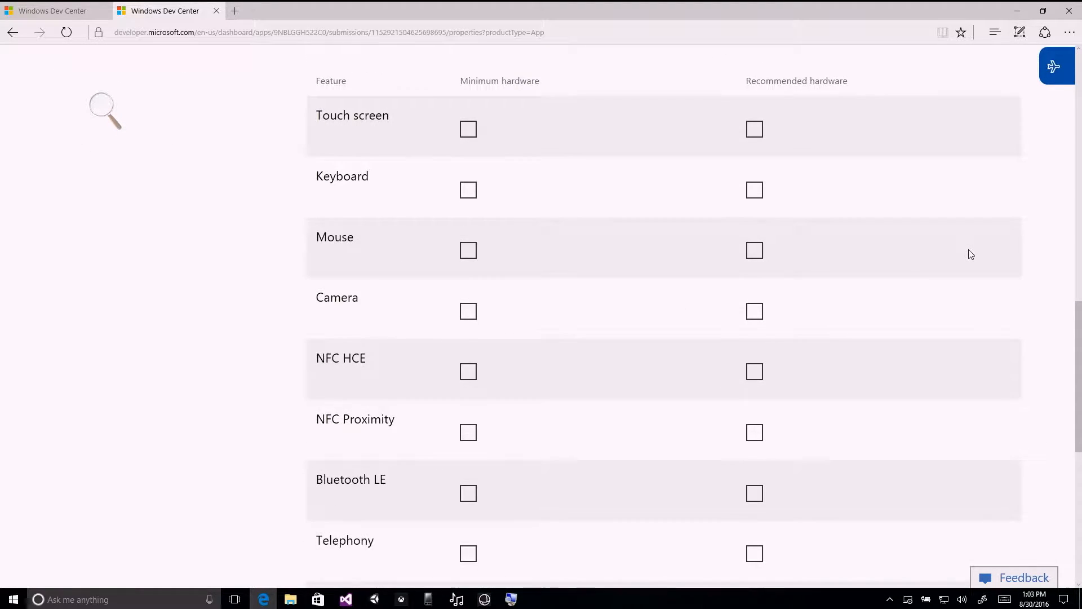
scroll(970, 254, down, 2)
scroll(967, 254, up, 6)
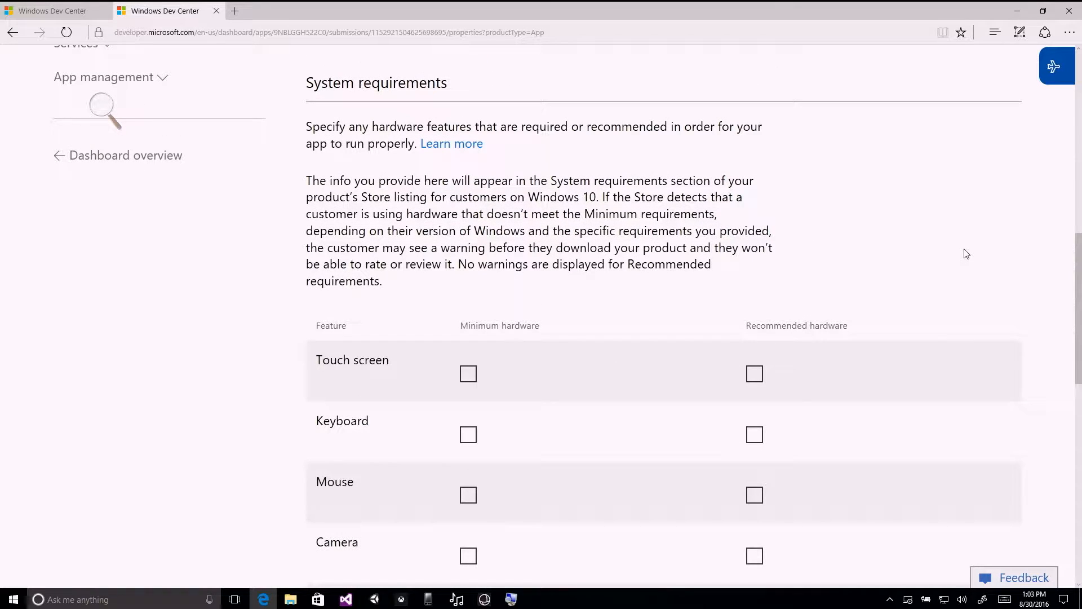
scroll(966, 253, down, 4)
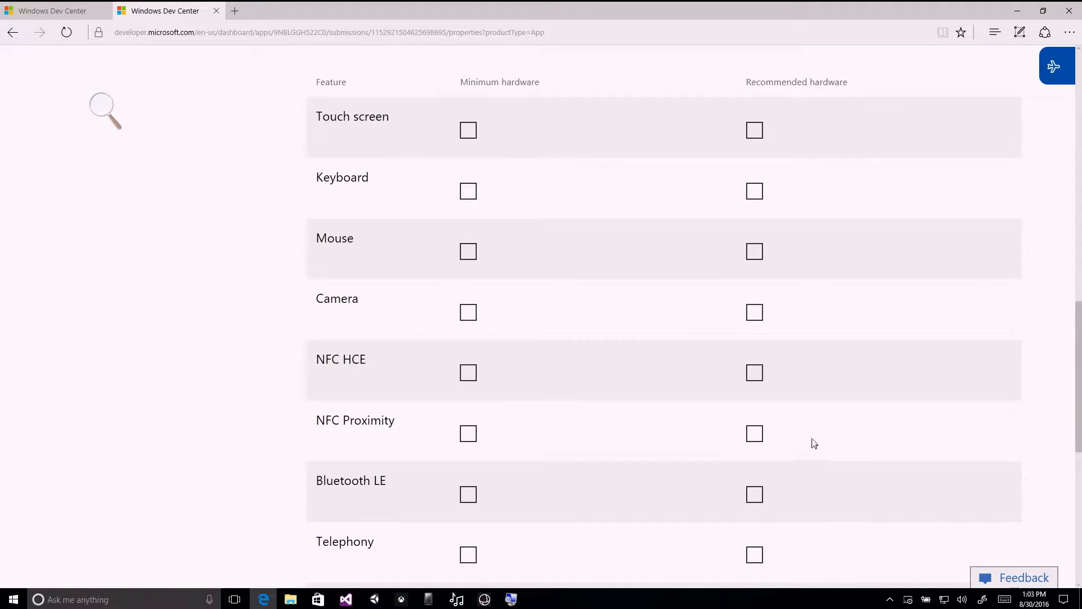
scroll(826, 437, down, 2)
scroll(828, 435, up, 5)
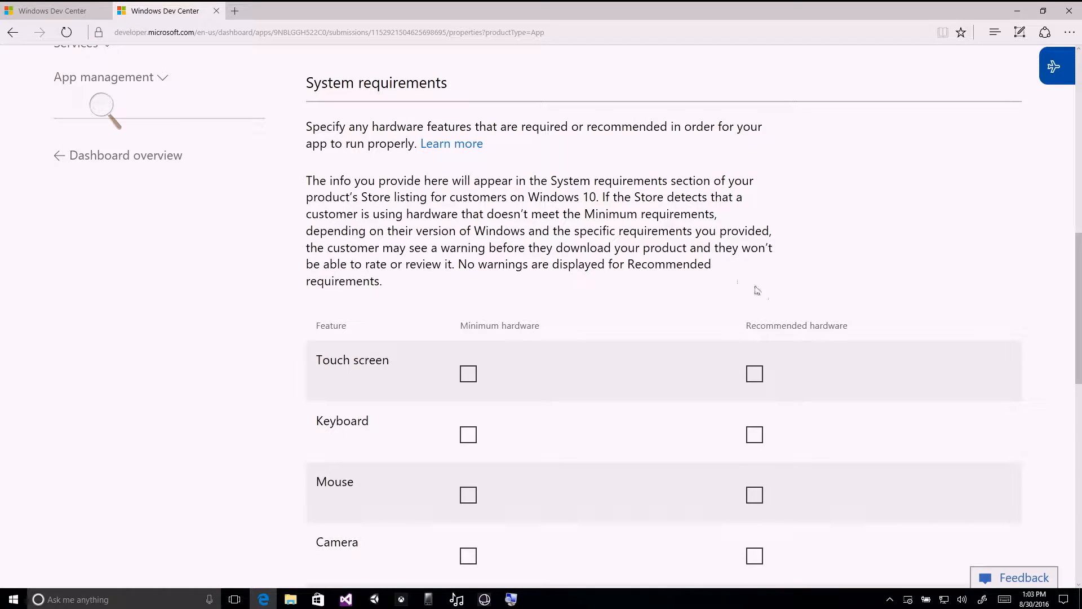
Highlight the System requirements passages on hardware below the minimum, the download warning and customers being unable to rate or review.
drag(600, 197, 714, 215)
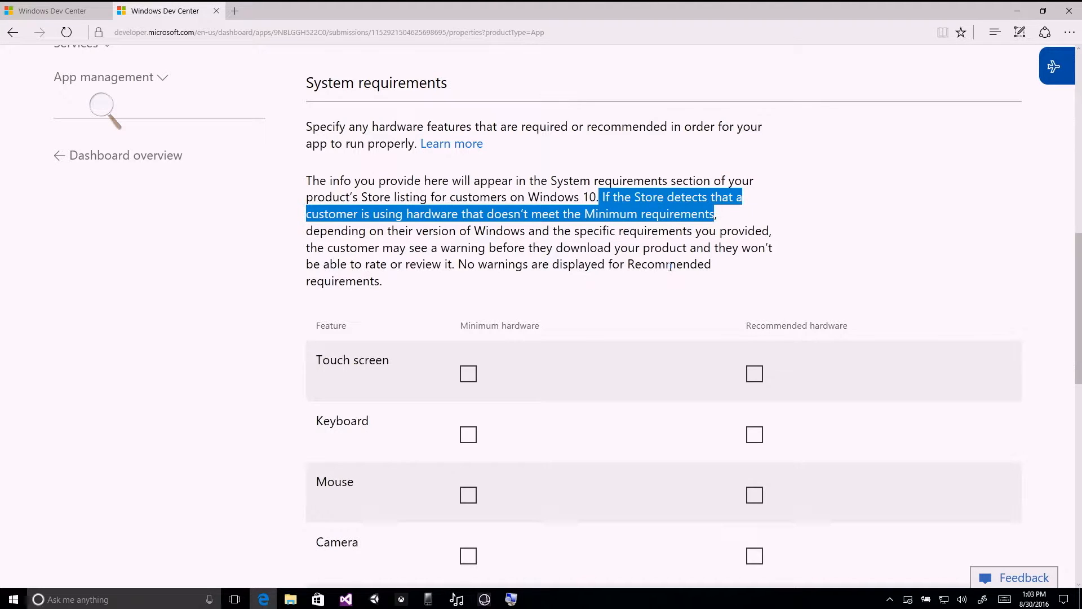
drag(410, 248, 678, 250)
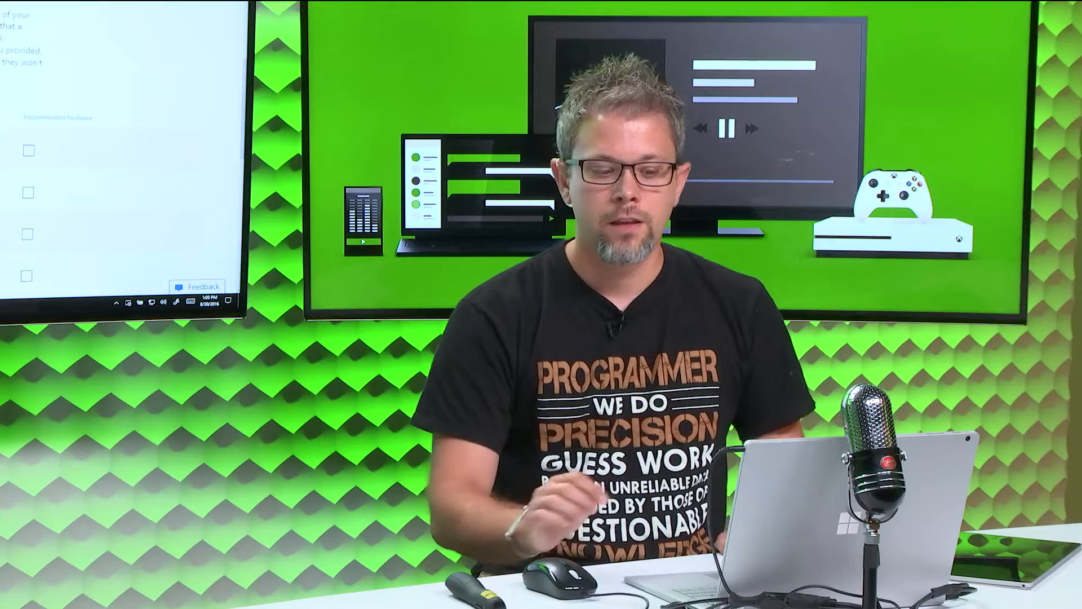
drag(2, 62, 43, 63)
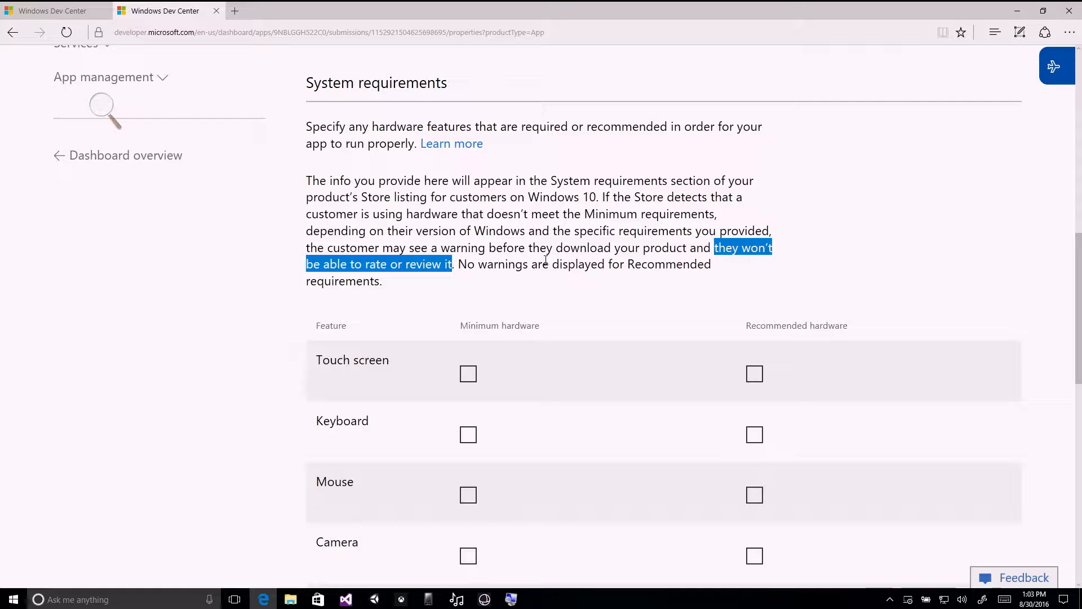
Examine the minimum and recommended hardware options from touch screen through memory, DirectX, video memory, processor and graphics.
scroll(538, 276, down, 2)
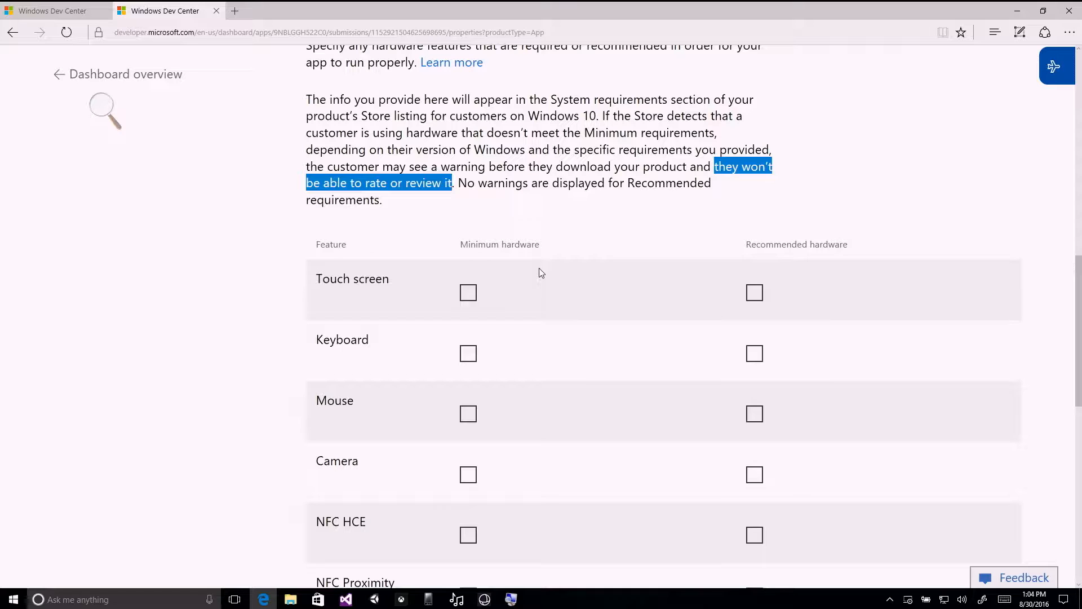
scroll(637, 270, down, 5)
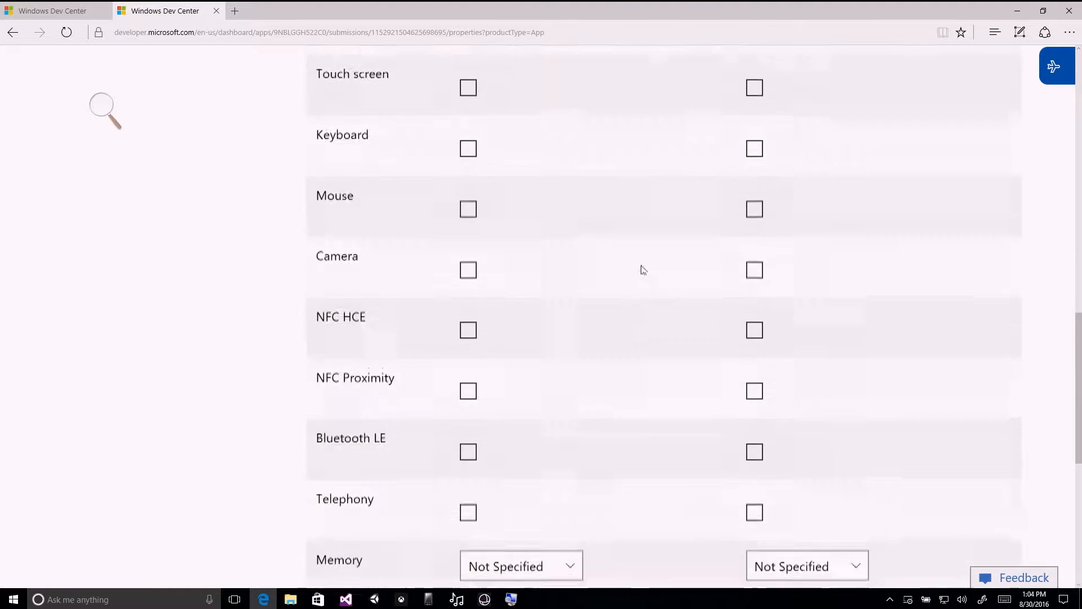
scroll(652, 280, down, 3)
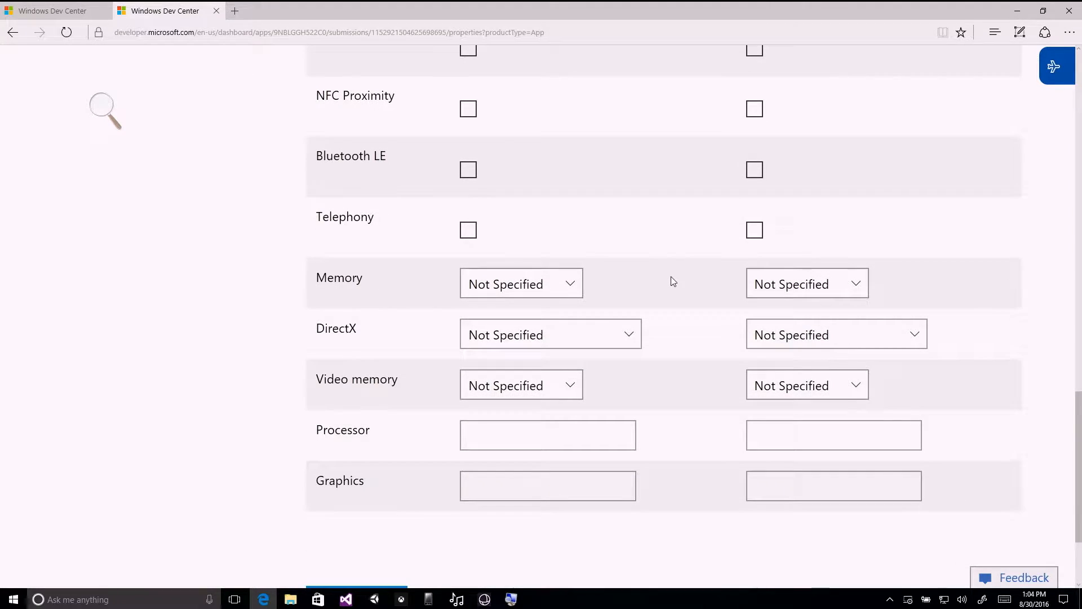
scroll(678, 287, down, 2)
scroll(679, 288, up, 5)
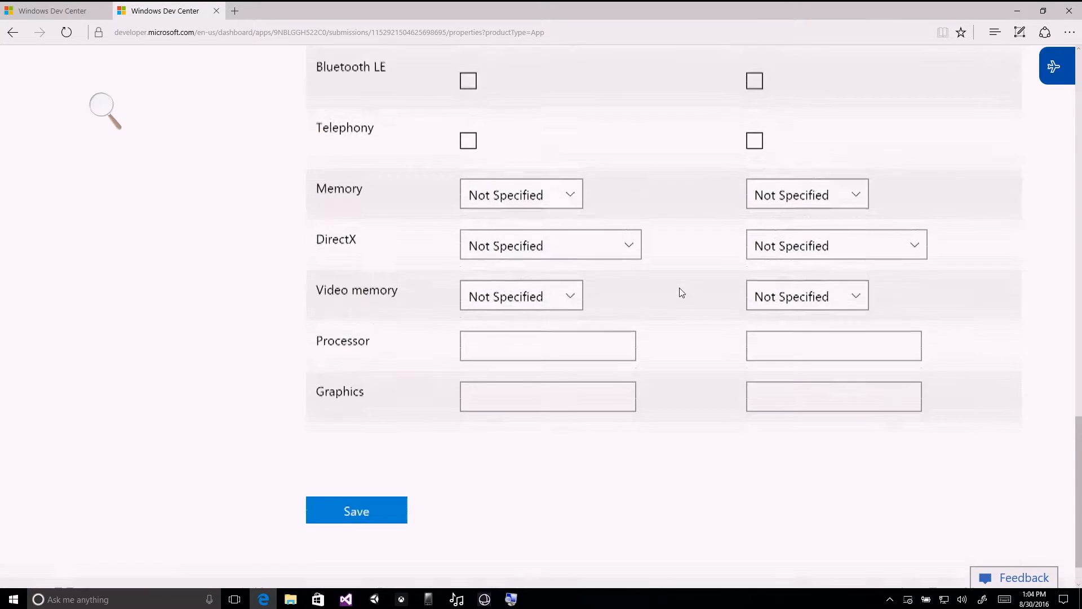
scroll(683, 292, up, 4)
scroll(682, 292, down, 1)
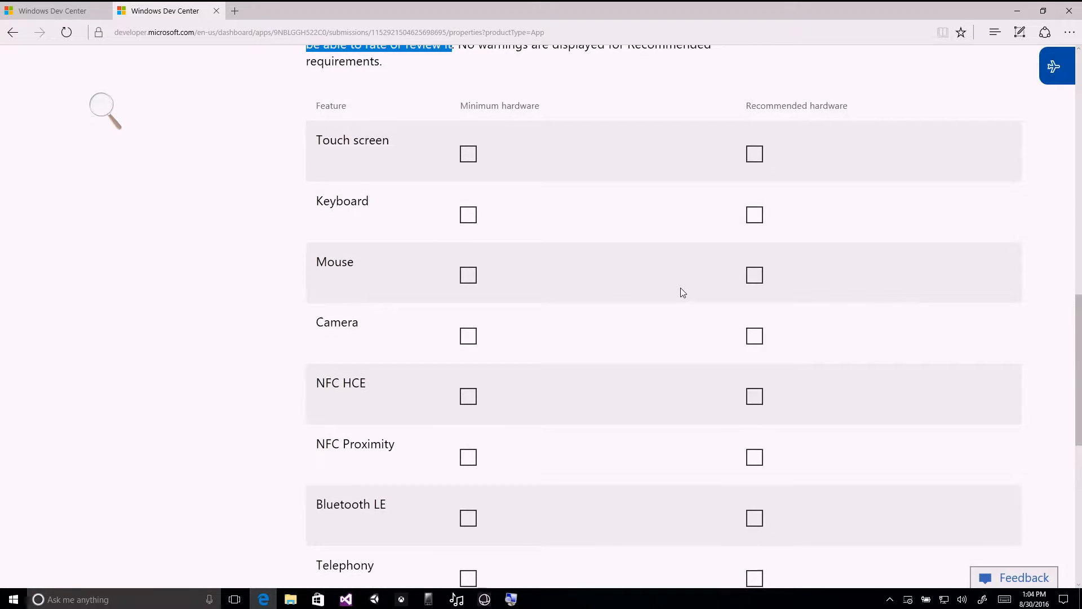
scroll(682, 291, down, 1)
scroll(682, 292, down, 4)
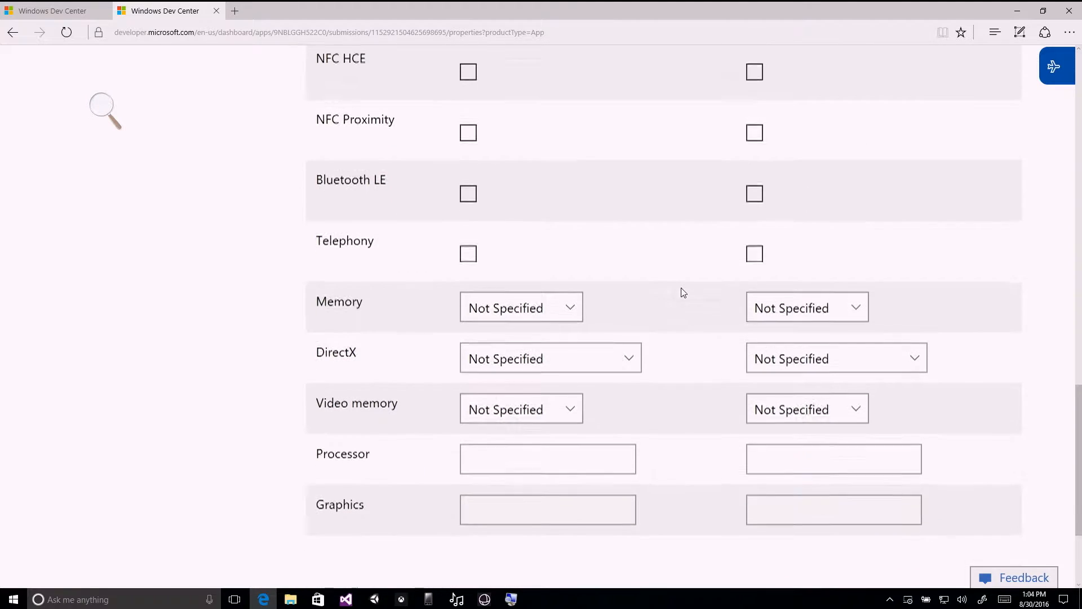
scroll(684, 292, down, 2)
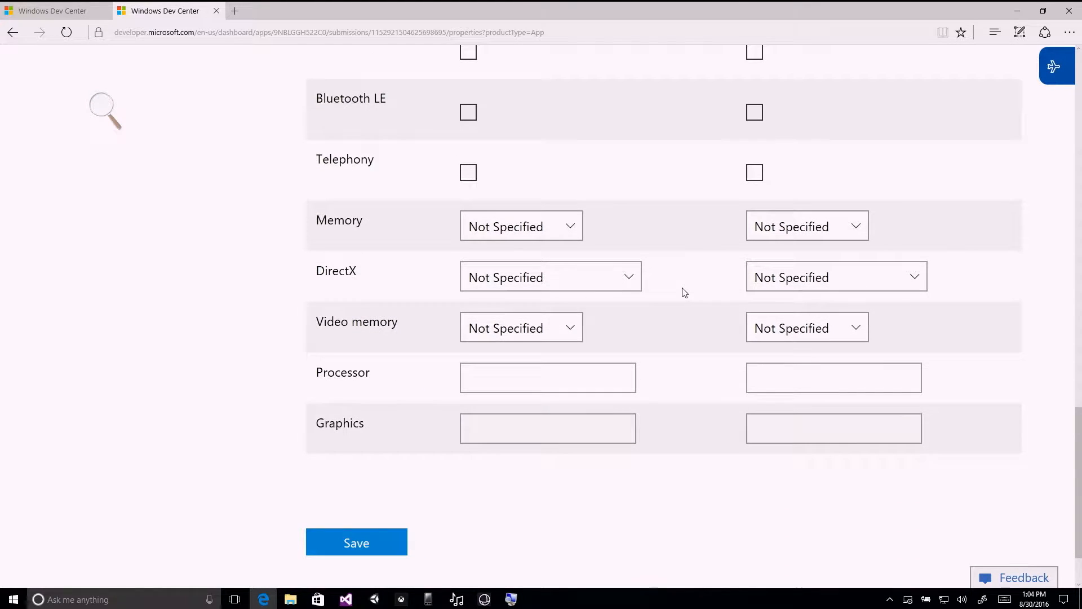
scroll(683, 292, down, 2)
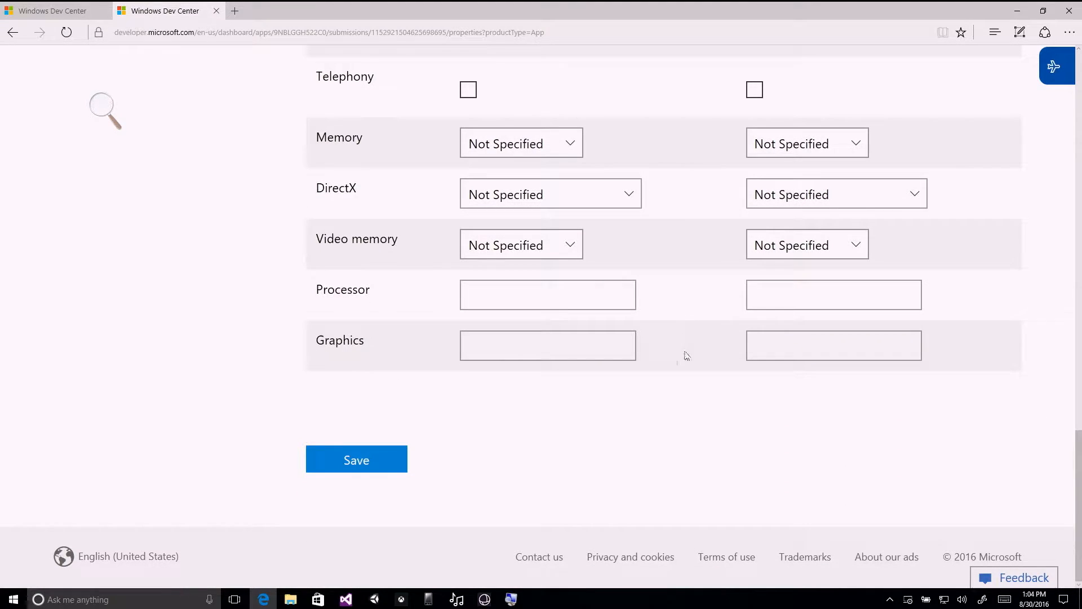
Save the product properties without specifying any minimum or recommended hardware.
scroll(619, 394, up, 5)
scroll(622, 389, up, 13)
scroll(629, 378, down, 11)
scroll(630, 376, down, 8)
click(367, 464)
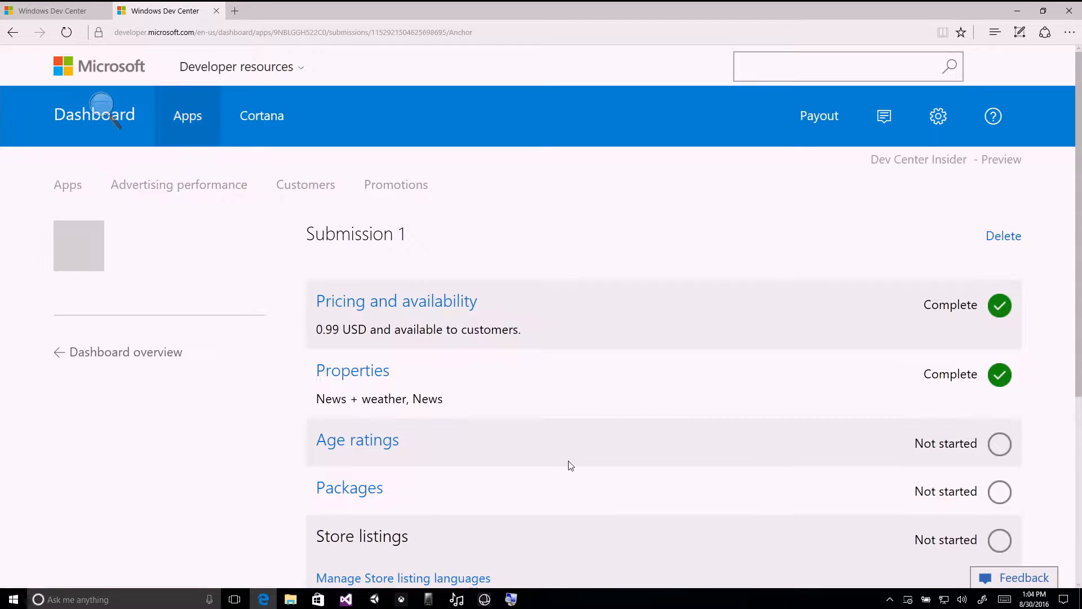
Review the section statuses of Submission 1 and open its Age ratings section.
scroll(641, 354, down, 2)
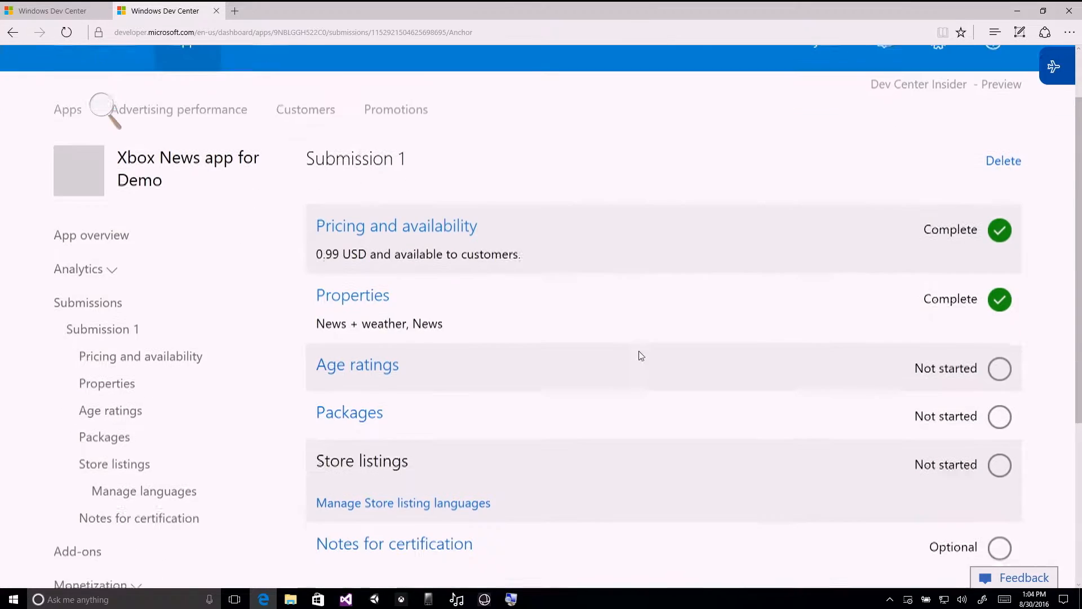
scroll(644, 348, down, 2)
click(376, 278)
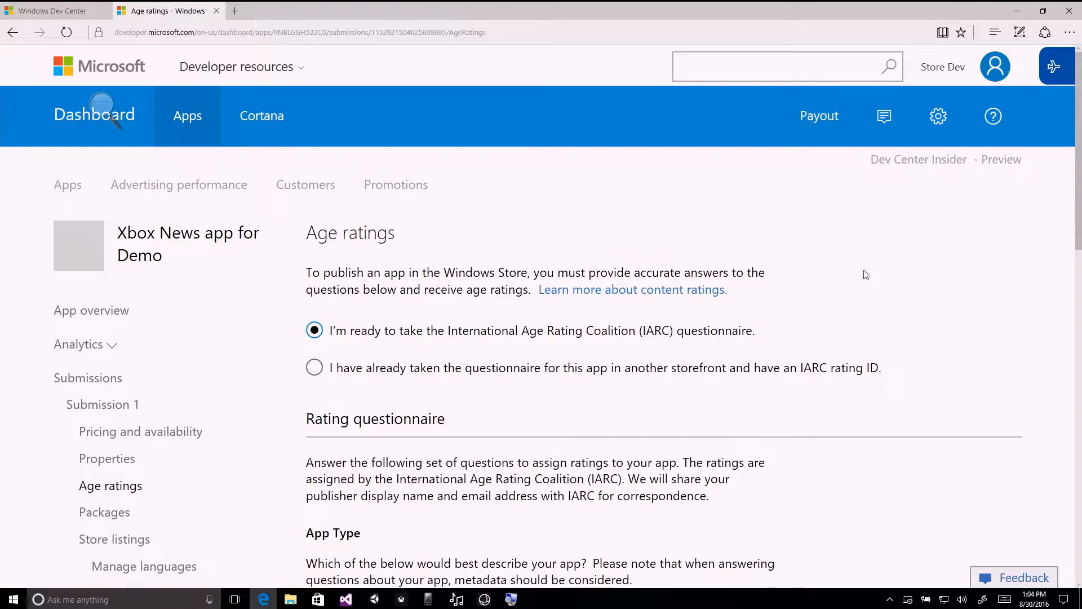
Look at the option for importing an existing IARC rating ID and return to taking the IARC questionnaire.
scroll(885, 272, down, 2)
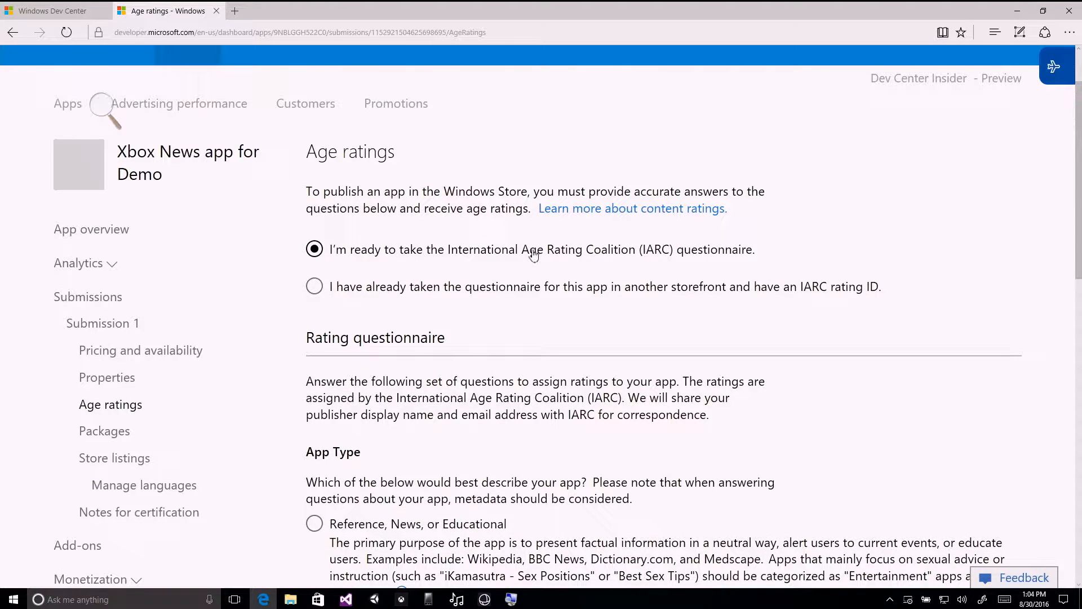
scroll(909, 251, down, 2)
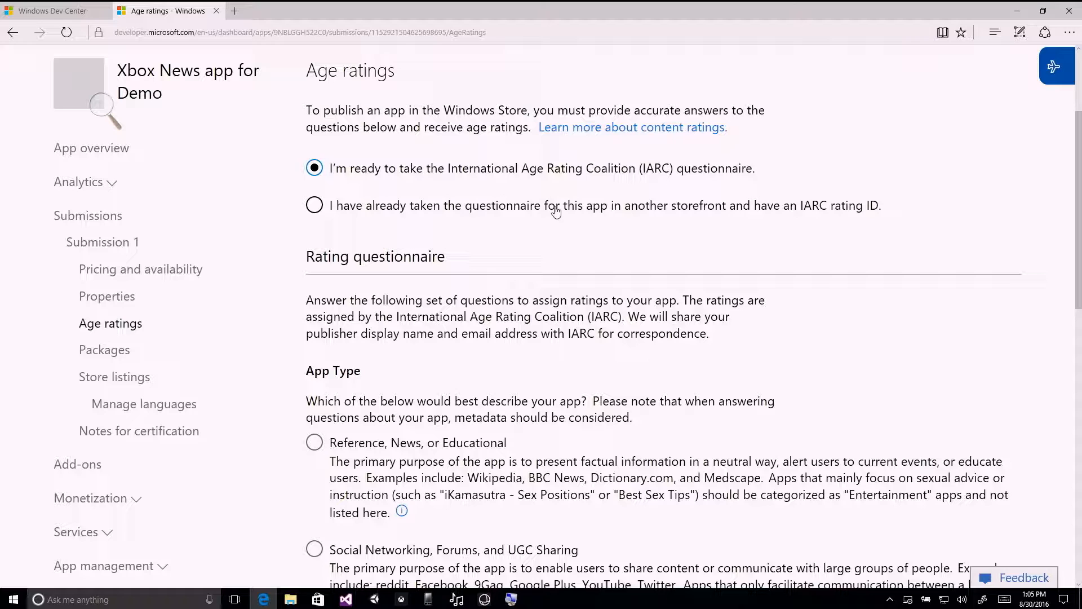
click(802, 208)
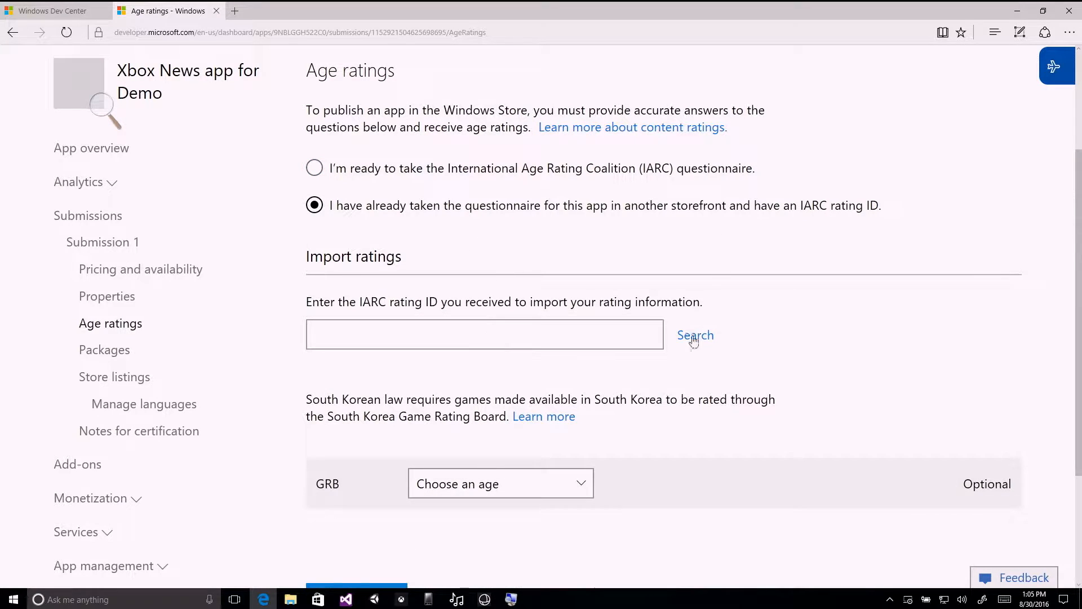
click(550, 172)
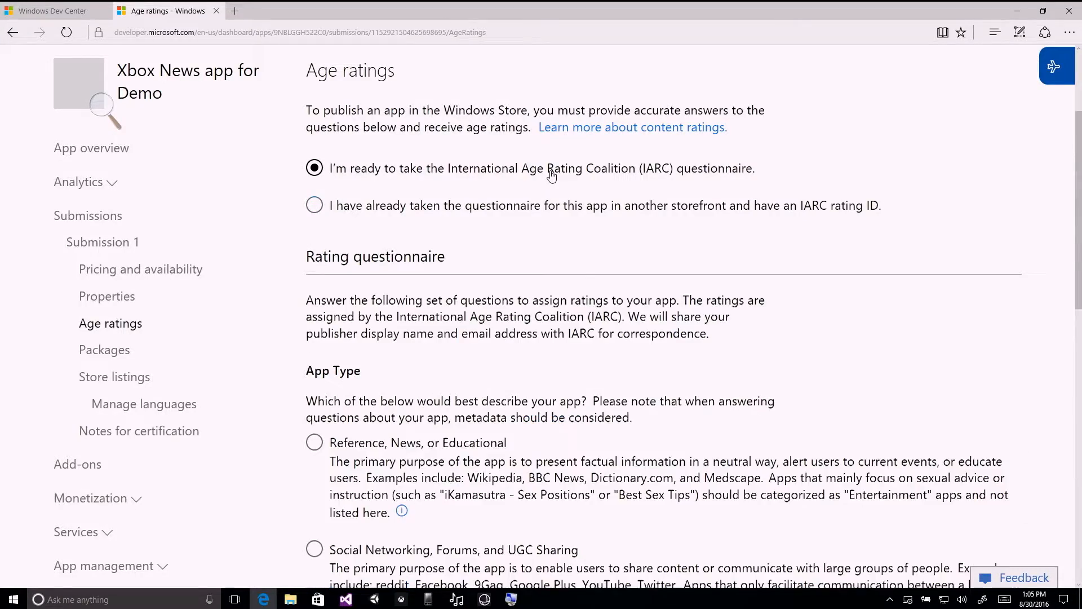
Compare the app types in the rating questionnaire and choose Reference, News, or Educational.
scroll(962, 184, down, 3)
scroll(962, 184, up, 3)
scroll(961, 184, down, 5)
scroll(952, 185, up, 2)
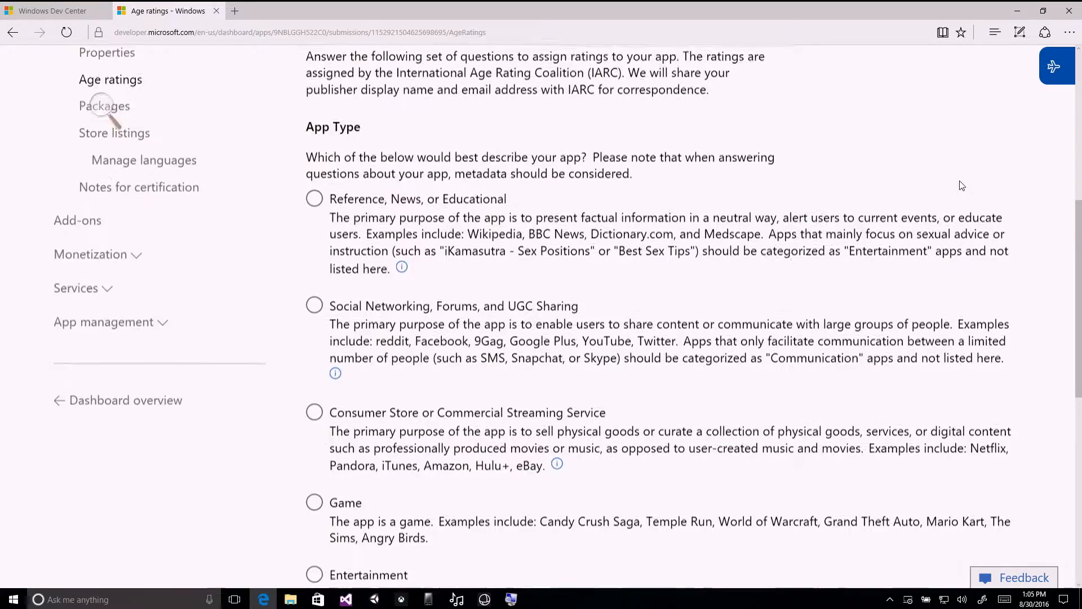
scroll(950, 182, down, 6)
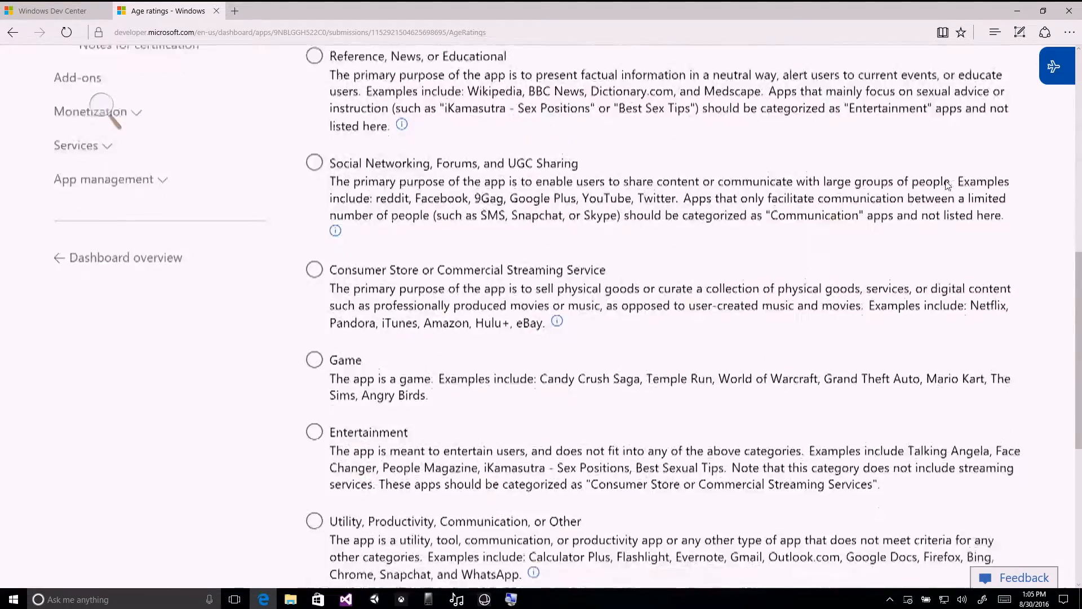
scroll(947, 185, down, 2)
scroll(947, 184, up, 8)
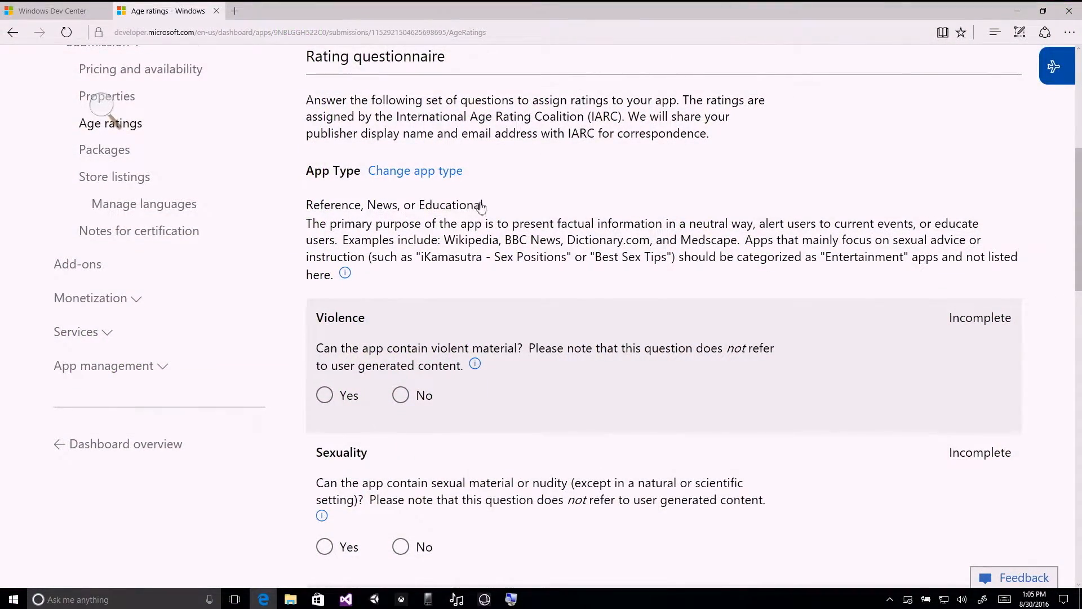
Answer the Violence questions: Yes to violent material, Yes to visually depicted, No to gross or gory, Yes to text or spoken references.
scroll(479, 209, down, 3)
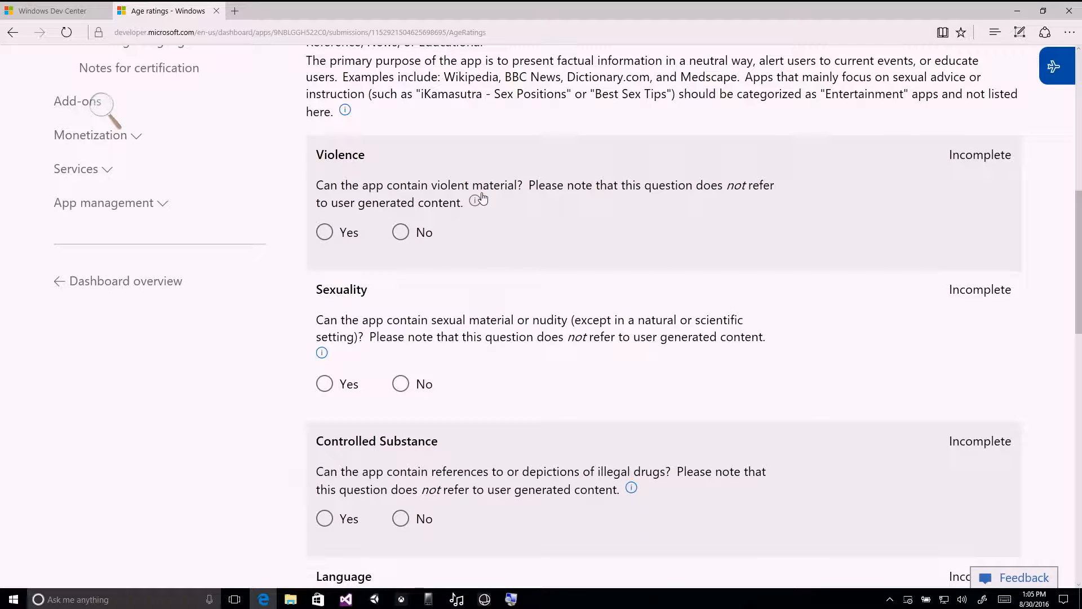
click(326, 233)
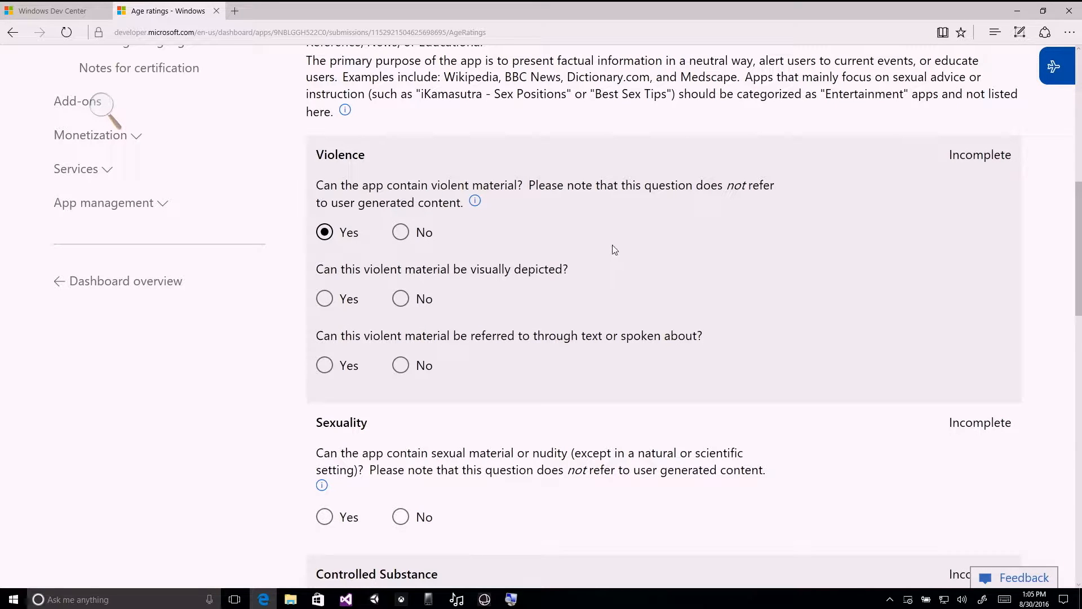
scroll(615, 249, down, 1)
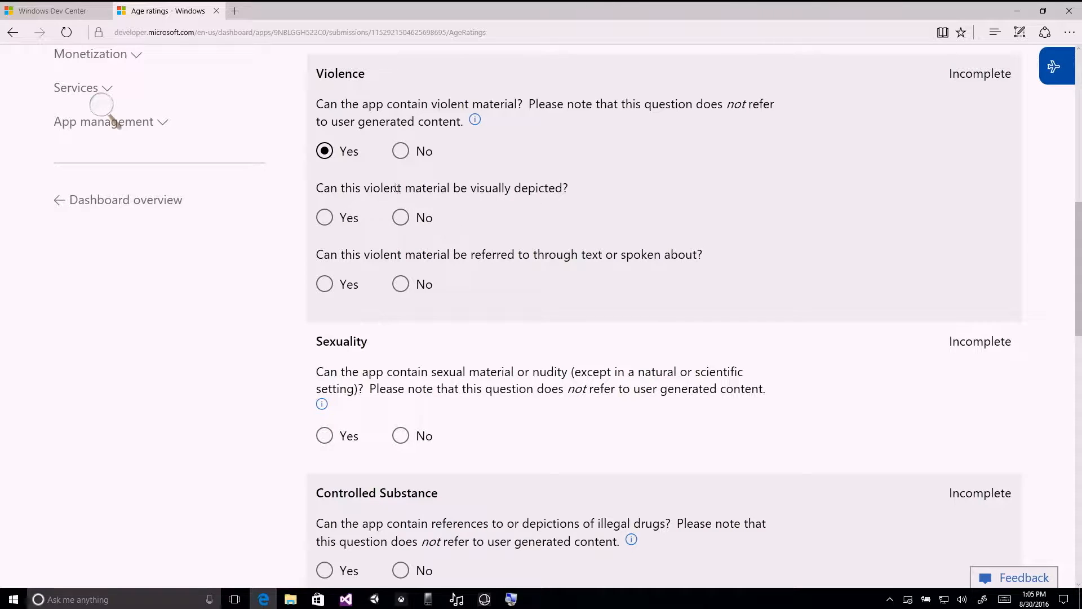
click(325, 220)
scroll(463, 234, down, 1)
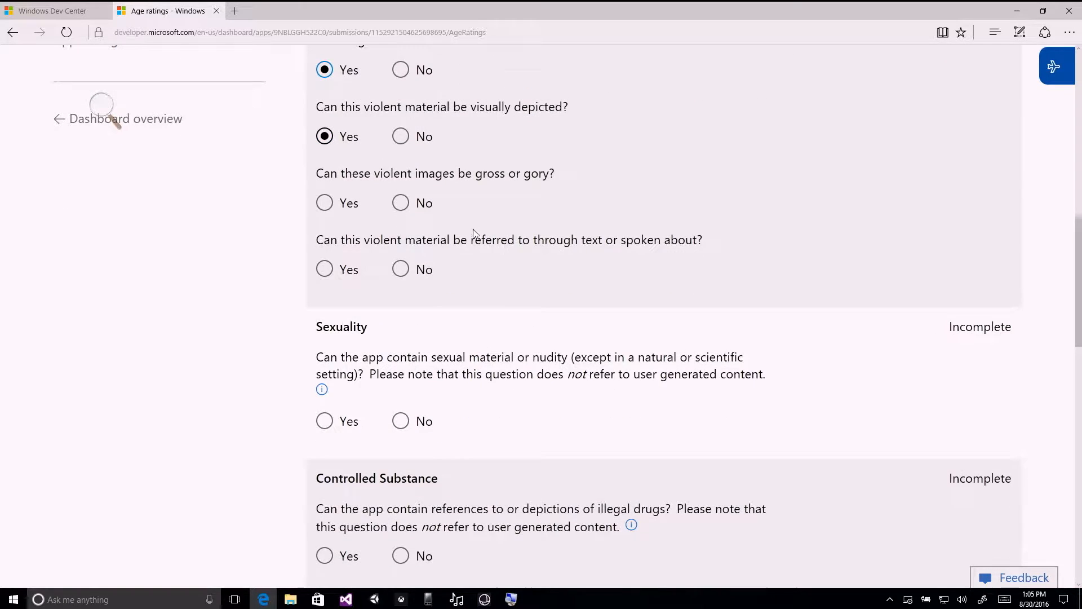
click(400, 207)
click(325, 269)
Answer No to the Sexuality question about sexual material or nudity in the age rating questionnaire.
scroll(571, 294, down, 4)
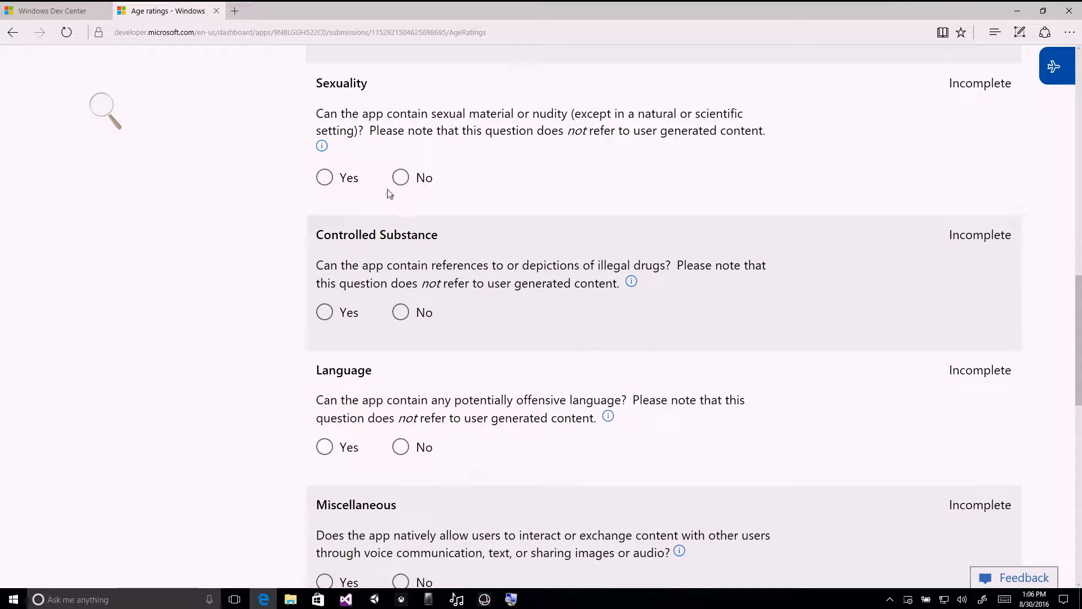
click(401, 178)
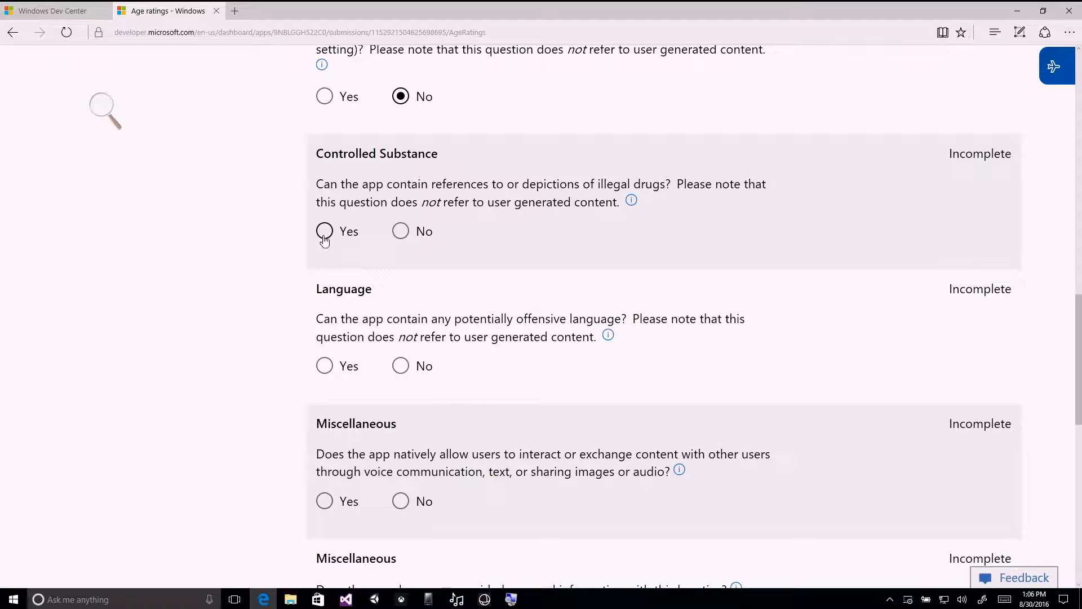
scroll(449, 231, up, 6)
scroll(447, 226, up, 3)
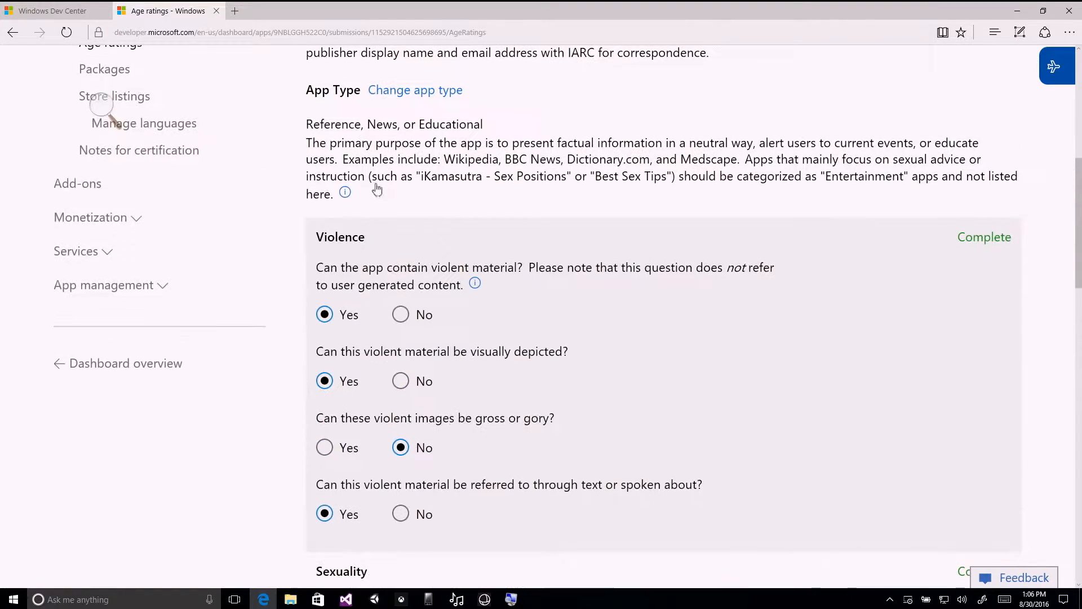
scroll(526, 196, down, 6)
scroll(525, 196, down, 1)
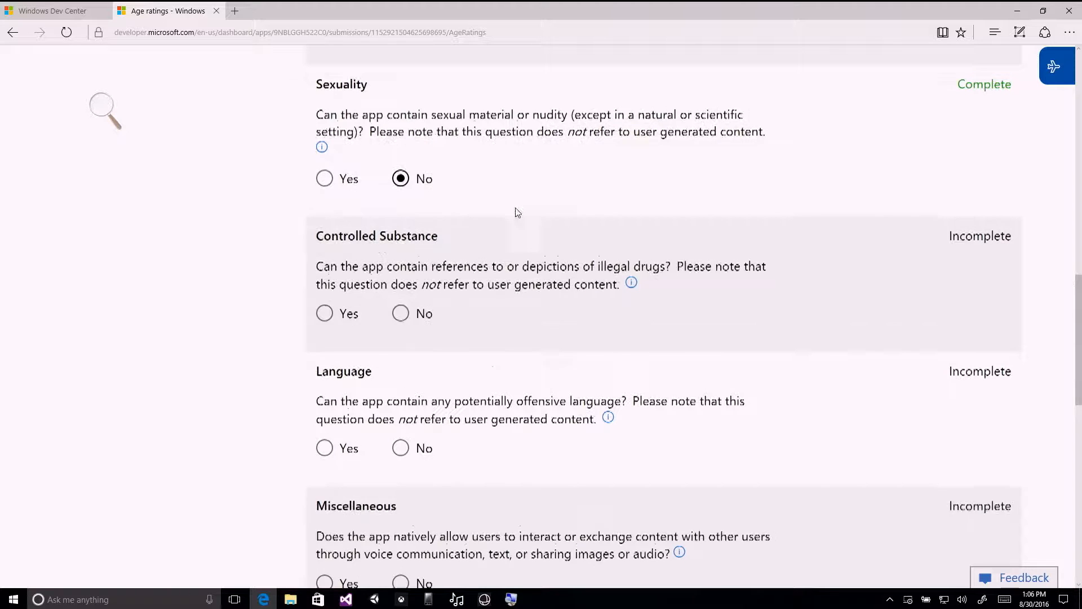
Answer the Controlled Substance questions: Yes to illegal drug references, No to focus of the app, Yes to visual depictions, Yes to text or spoken references.
scroll(514, 210, down, 1)
click(325, 232)
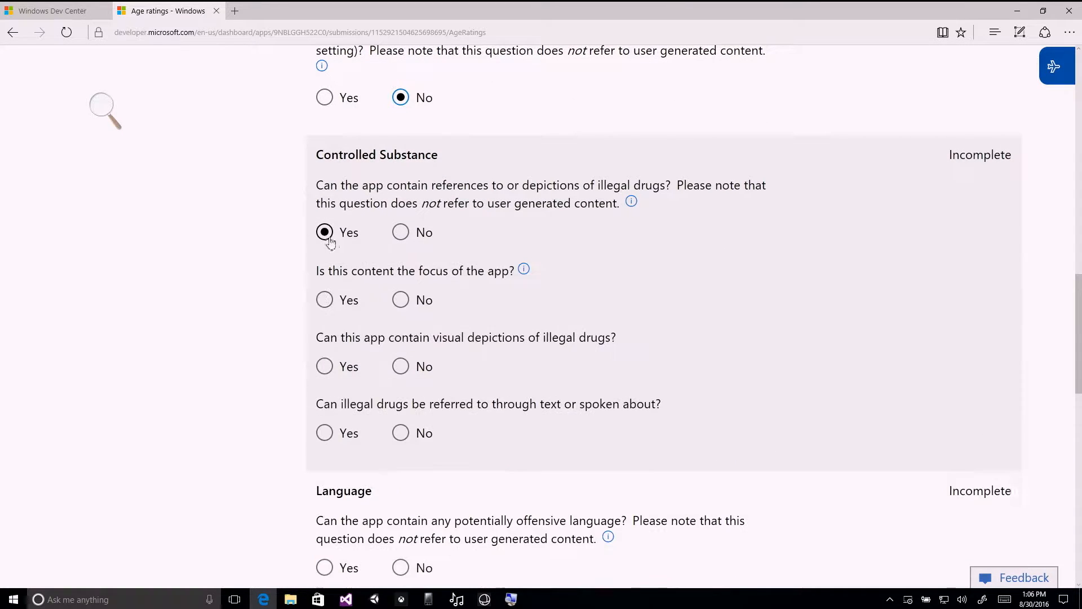
scroll(445, 259, down, 1)
click(401, 219)
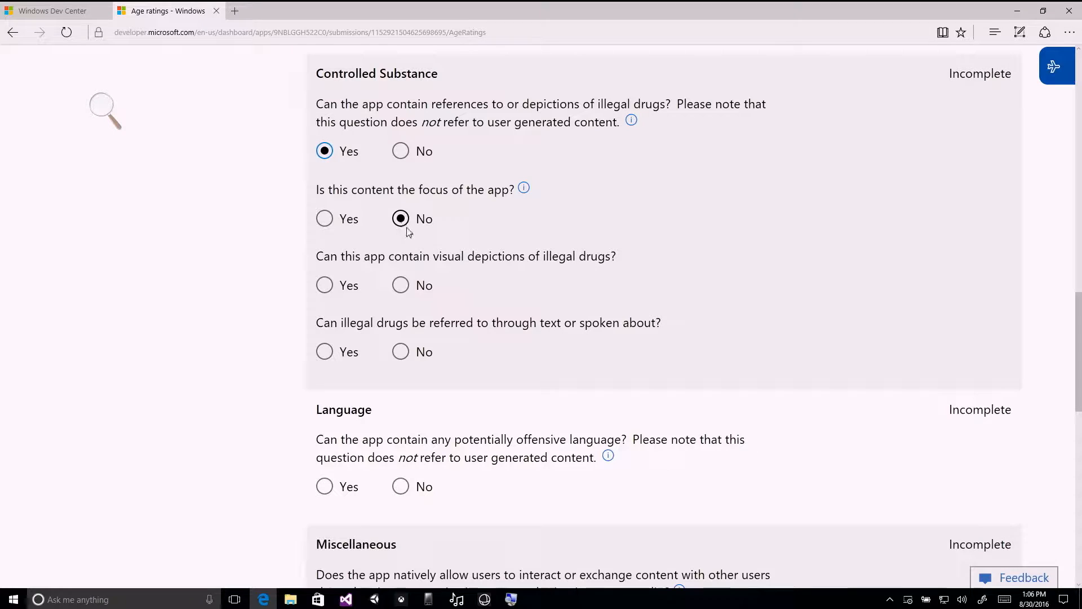
click(325, 285)
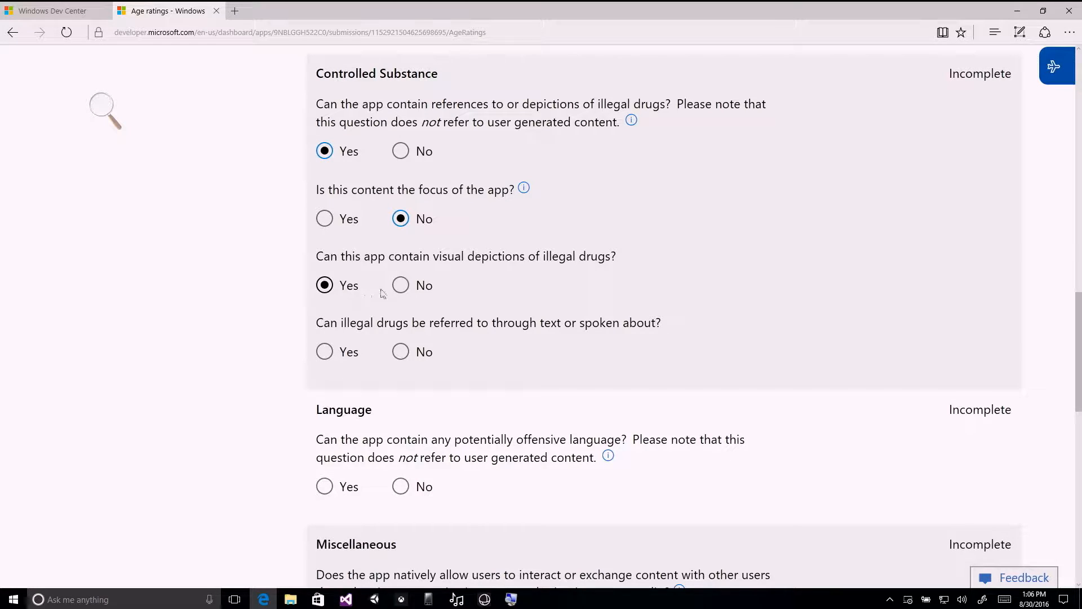
scroll(523, 288, down, 1)
click(324, 270)
Answer No to potentially offensive language and No to users interacting or exchanging content with other users.
scroll(564, 282, down, 1)
scroll(571, 280, down, 1)
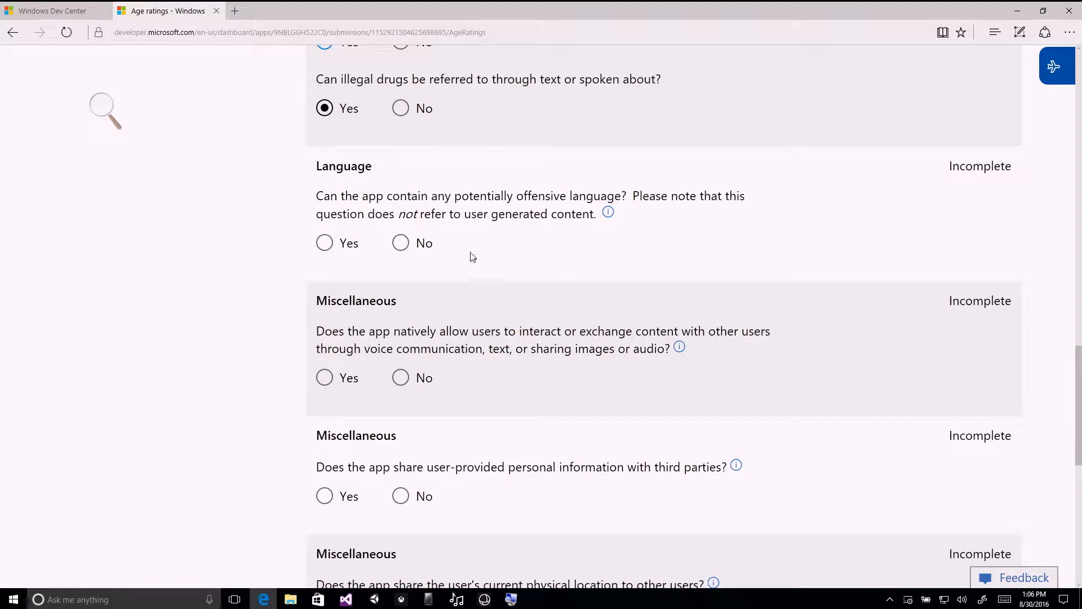
click(417, 244)
scroll(535, 246, down, 2)
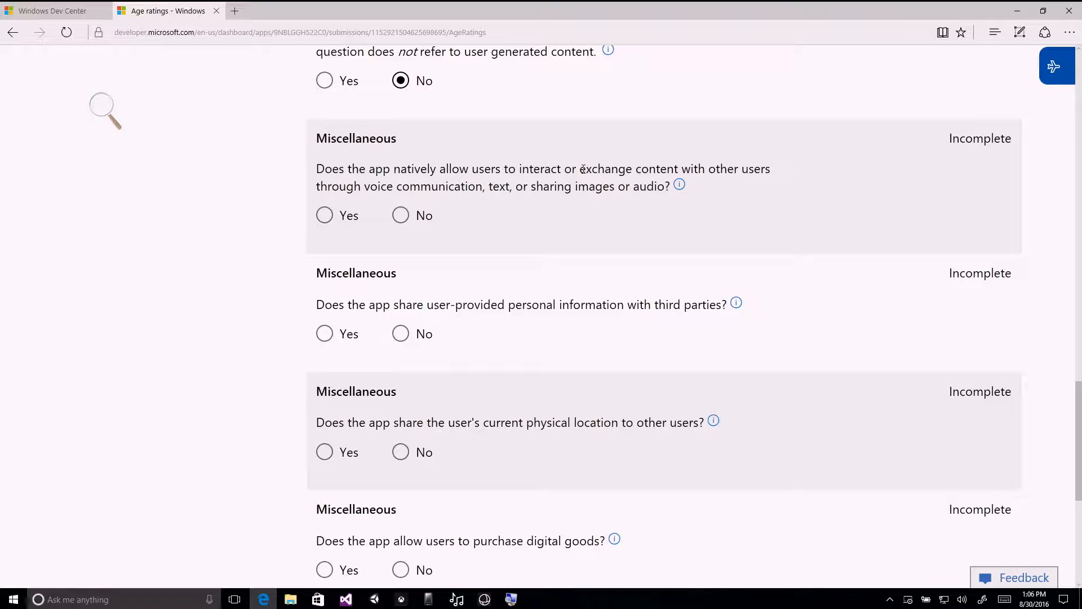
click(400, 217)
Answer No to sharing personal information with third parties, sharing the user's physical location, and purchasing digital goods.
scroll(513, 218, down, 2)
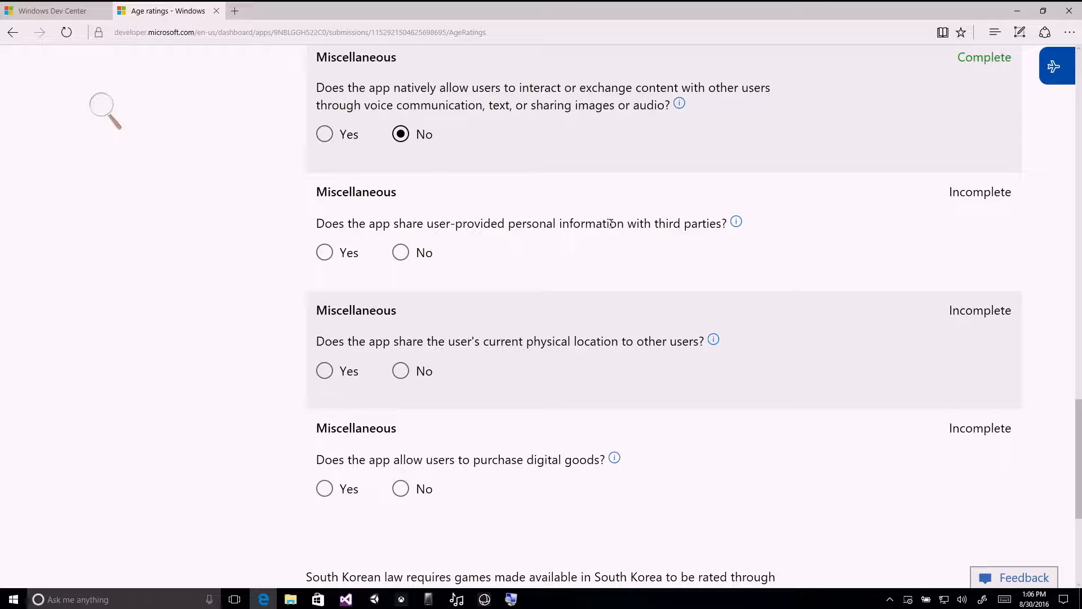
click(400, 253)
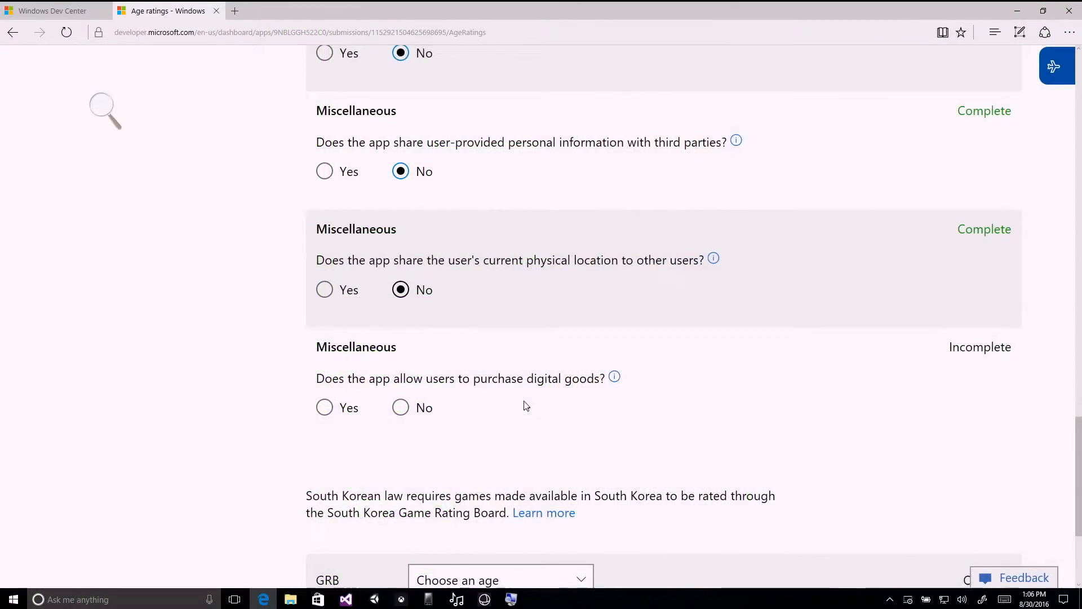
scroll(526, 405, down, 1)
click(401, 328)
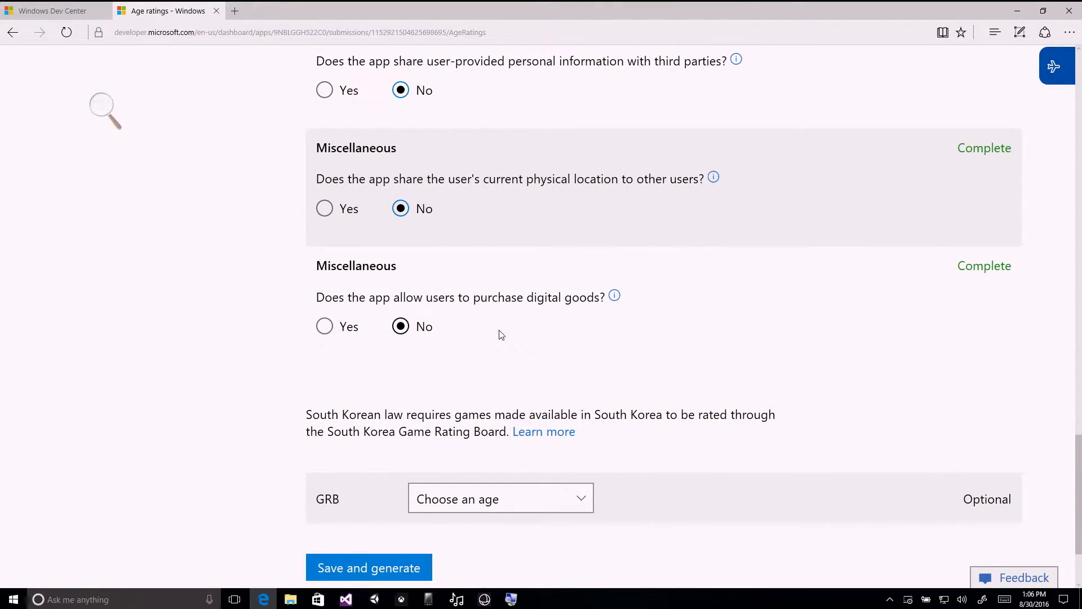
scroll(502, 335, up, 10)
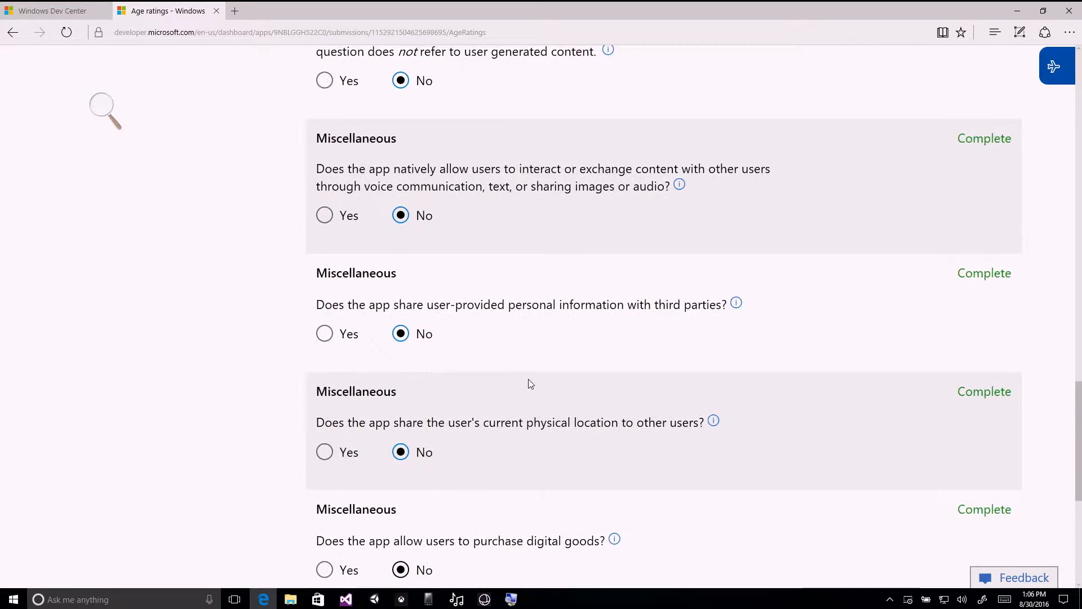
scroll(546, 374, up, 1)
scroll(546, 374, down, 10)
scroll(544, 374, down, 1)
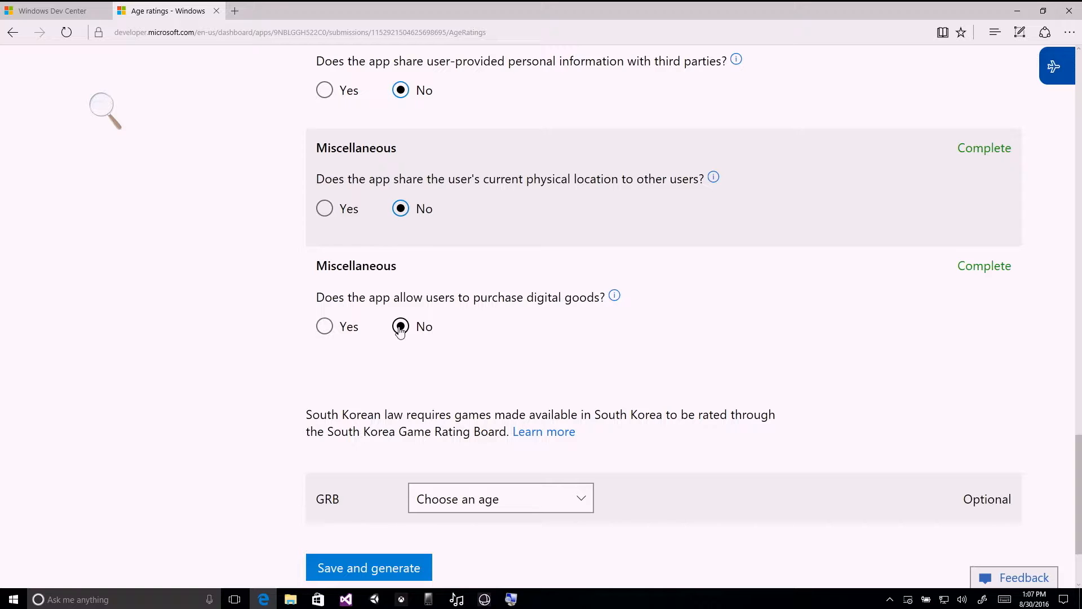
Set the optional South Korean GRB age rating to 15.
scroll(483, 338, down, 2)
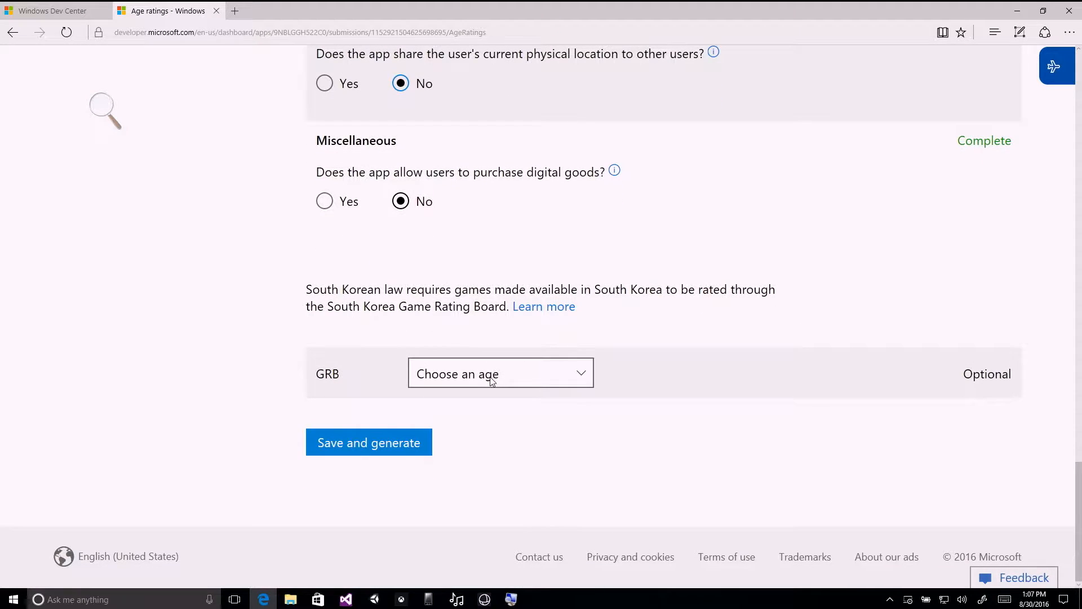
click(491, 375)
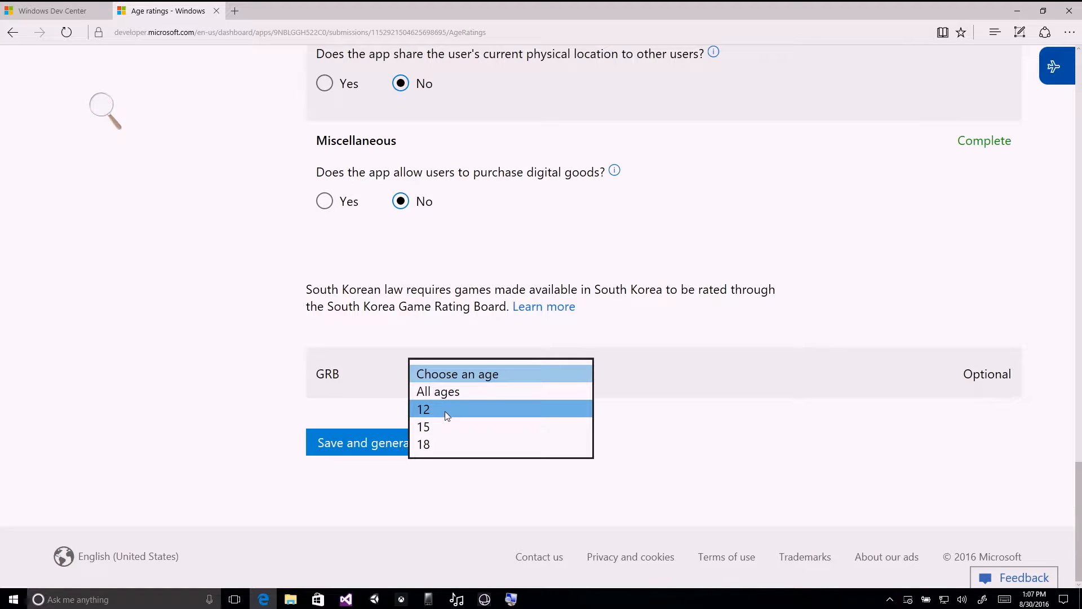
click(451, 428)
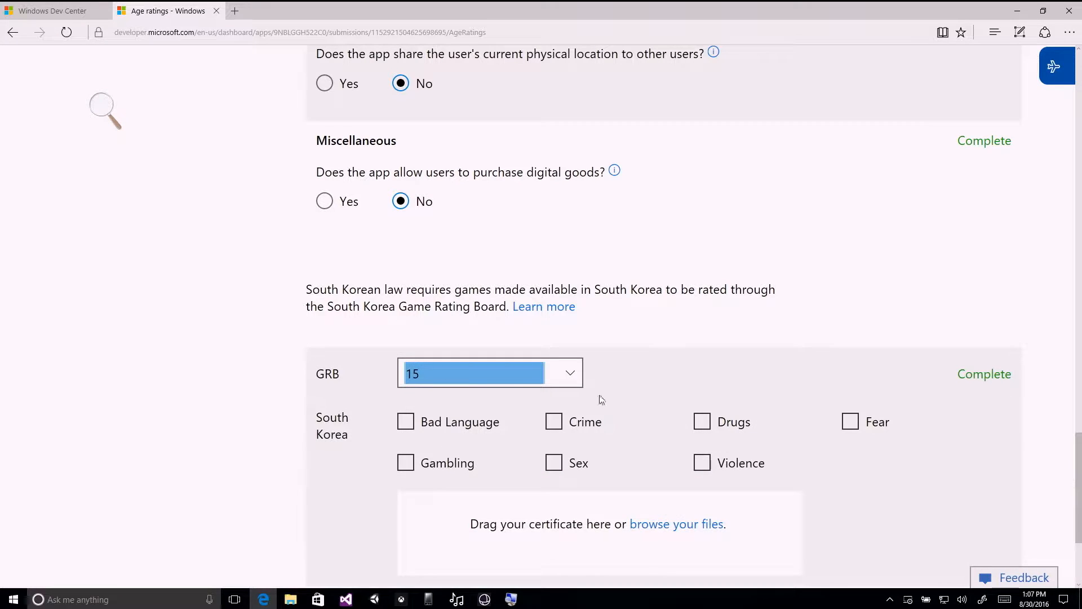
click(645, 376)
Mark Crime, Drugs and Violence as the South Korea content descriptors, and save and generate the ratings.
scroll(646, 377, down, 4)
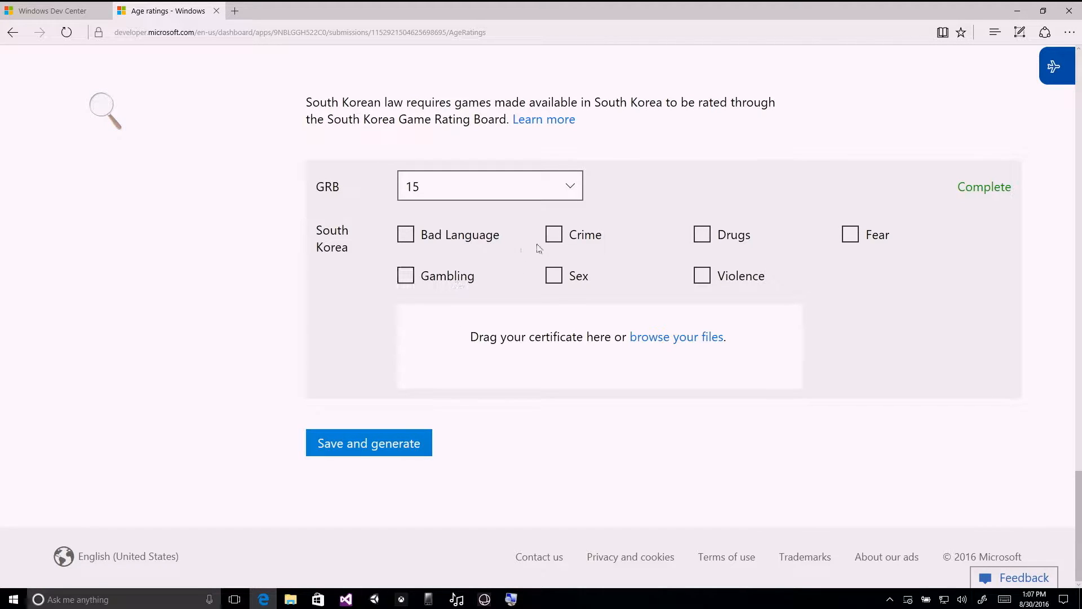
click(586, 243)
click(728, 240)
click(738, 278)
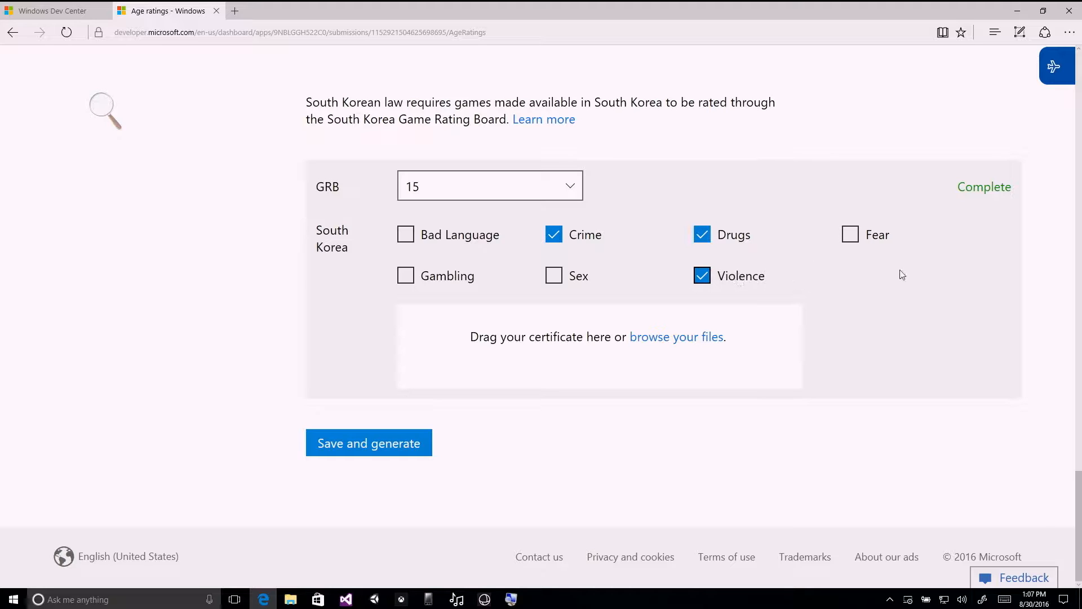
click(410, 448)
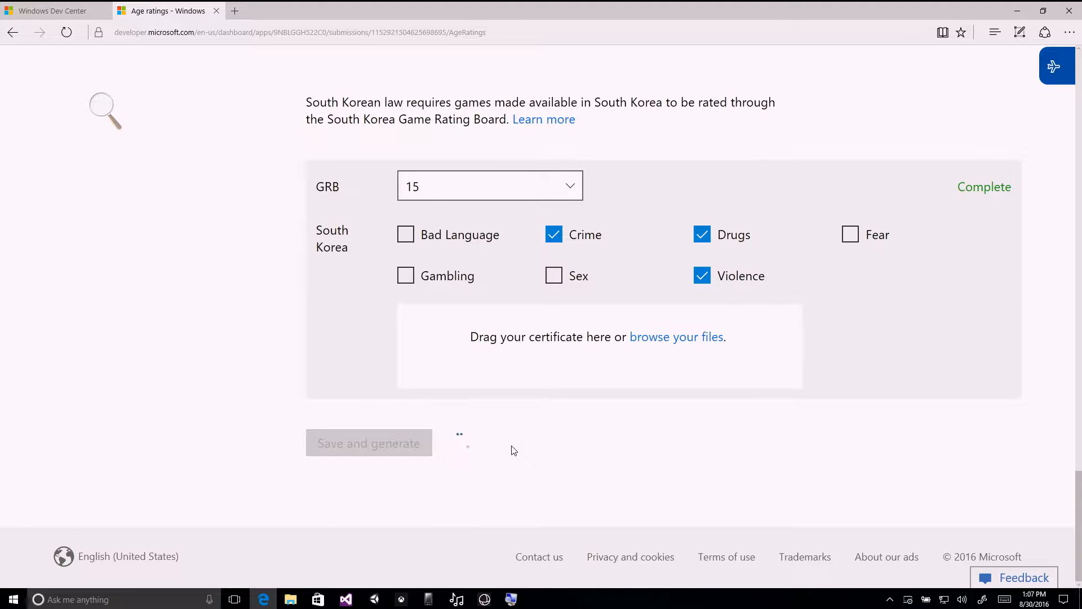
Review the generated age ratings for each rating system, including those applied by Microsoft.
scroll(727, 279, down, 3)
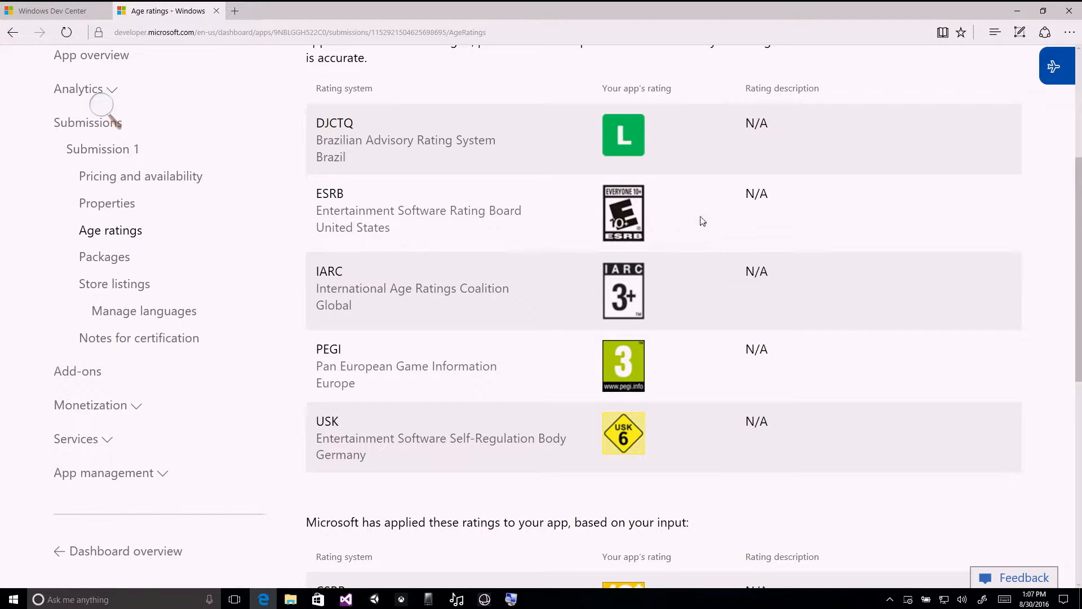
scroll(703, 221, down, 15)
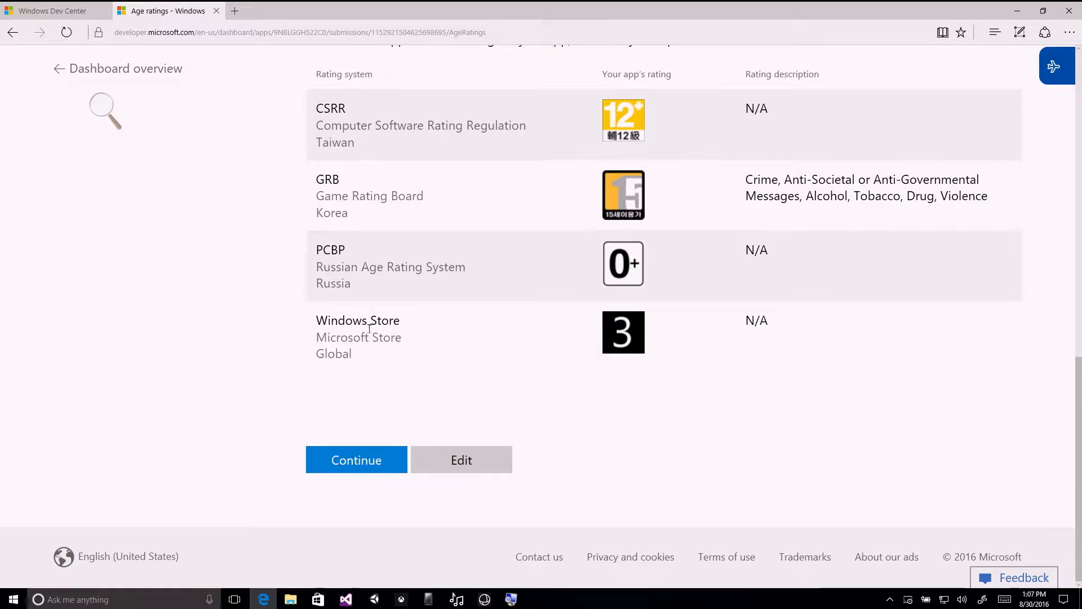
scroll(683, 332, up, 8)
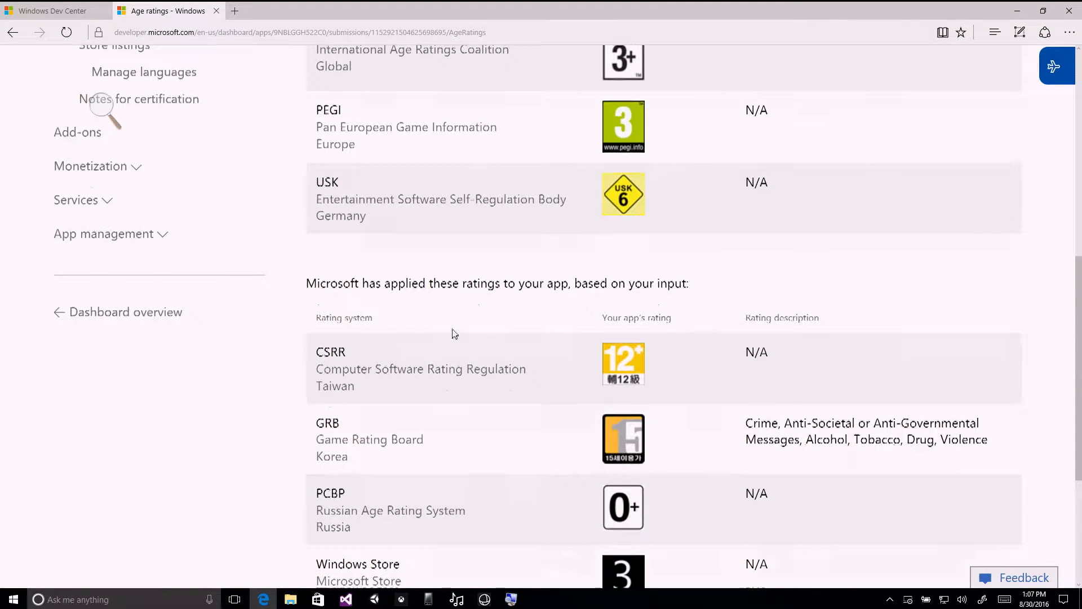
scroll(454, 334, down, 5)
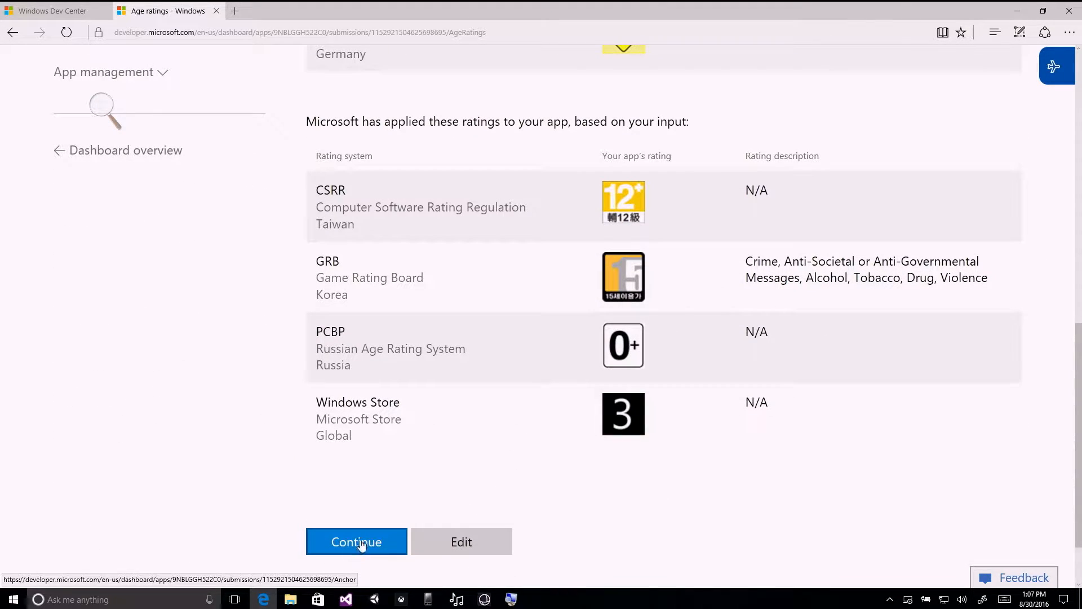
scroll(665, 503, up, 12)
scroll(665, 503, down, 5)
scroll(661, 502, down, 3)
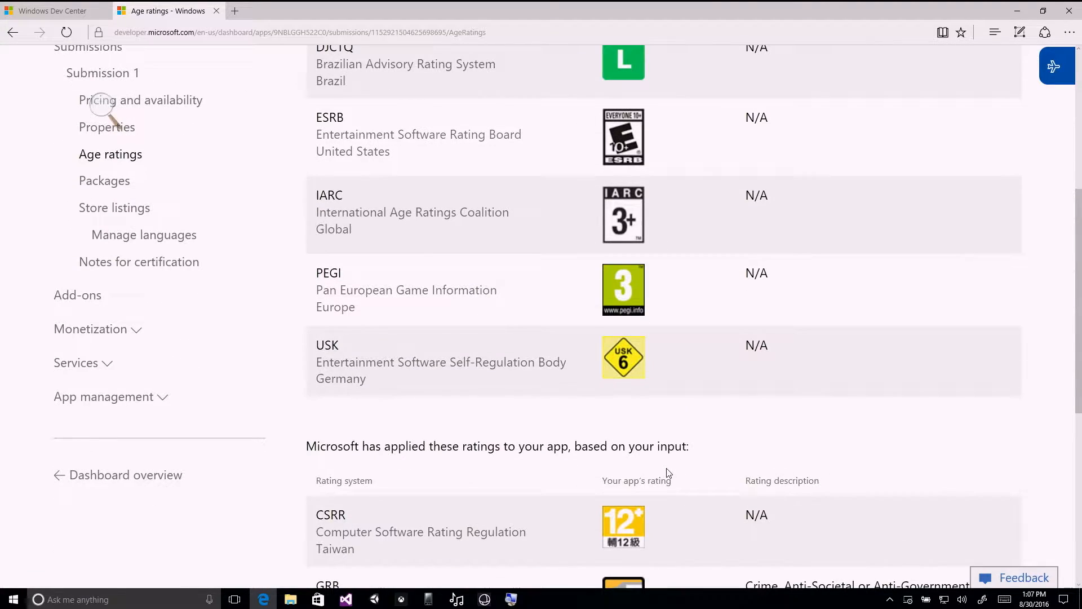
scroll(665, 473, down, 9)
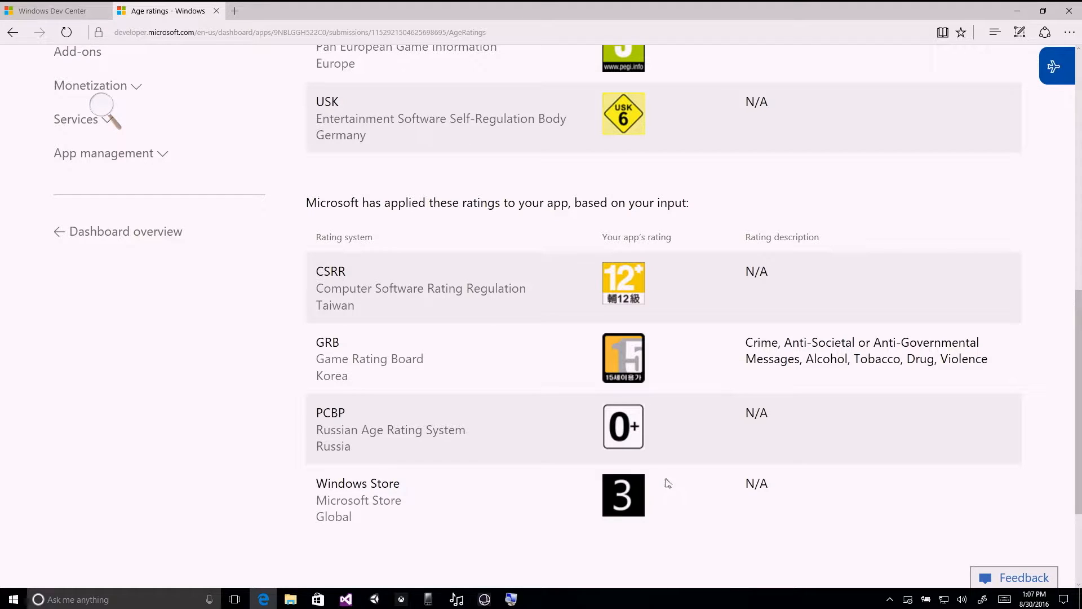
scroll(667, 485, down, 5)
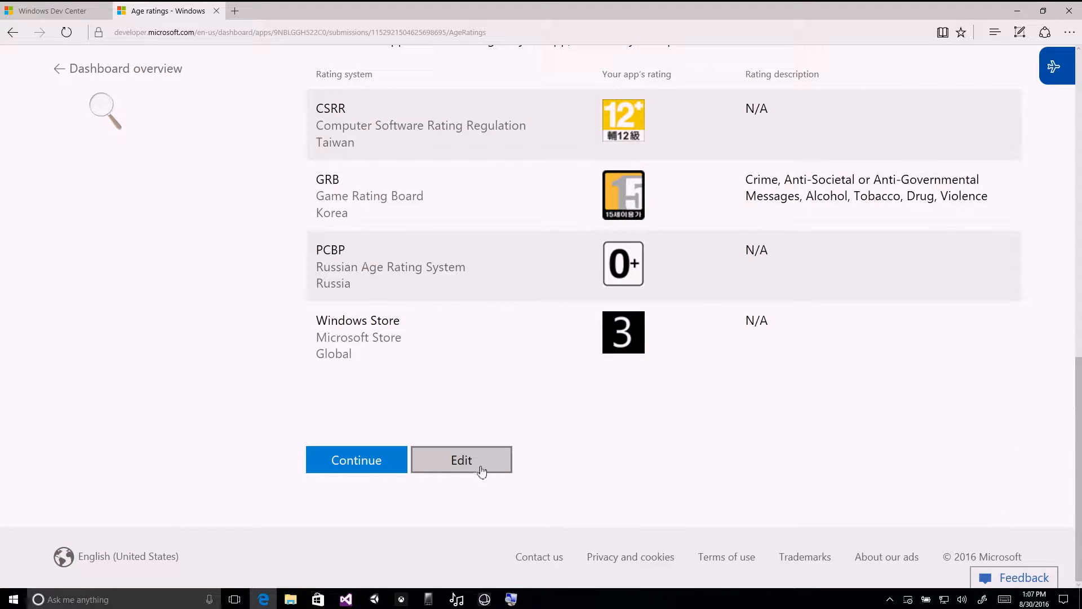
Accept the generated age ratings and open the Packages section of Submission 1.
click(364, 465)
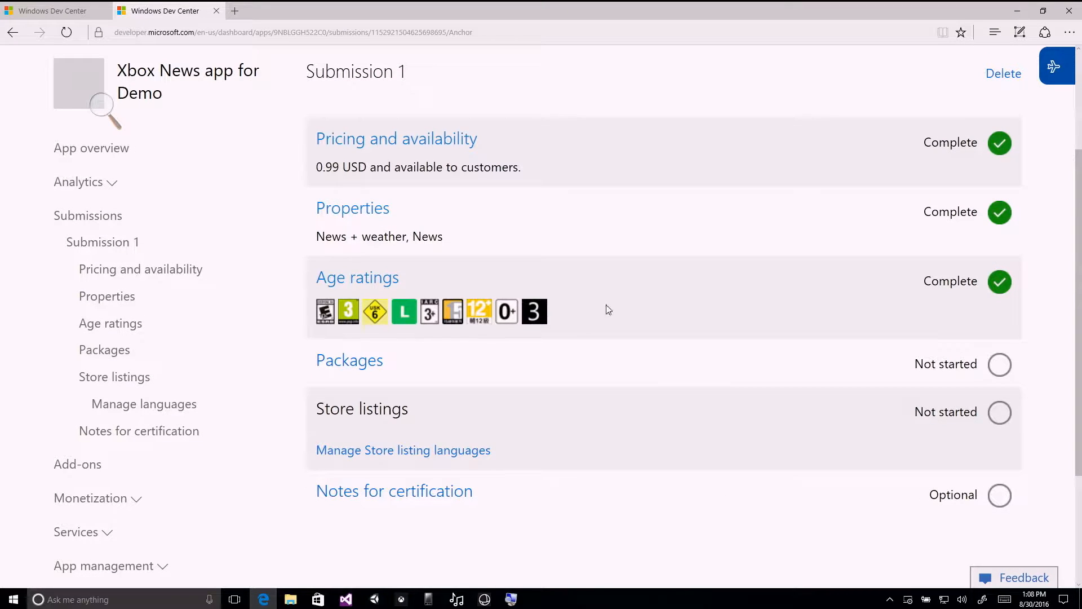
scroll(613, 317, down, 1)
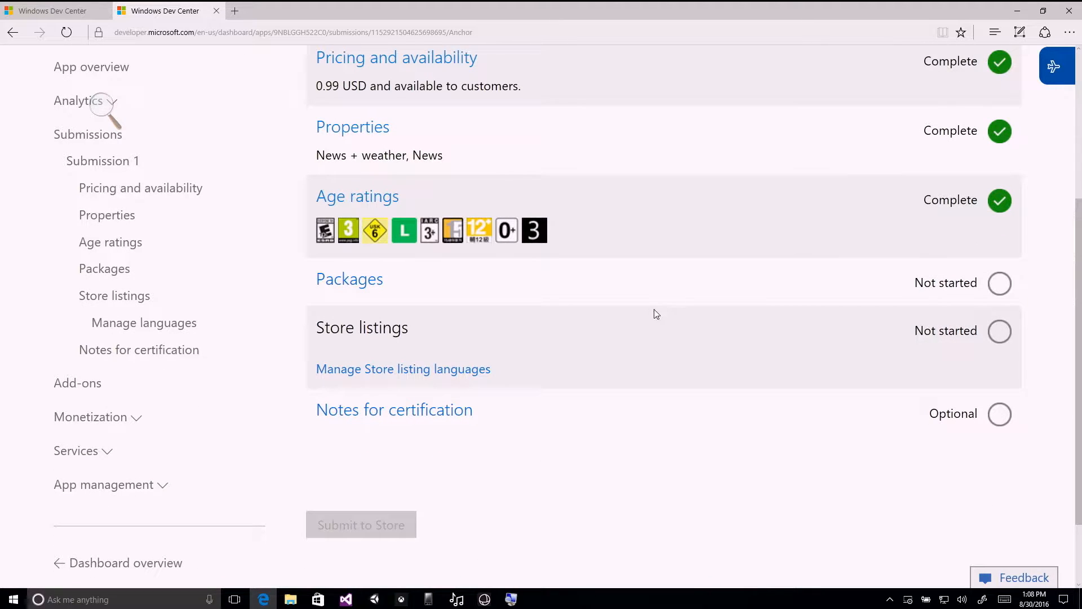
click(347, 280)
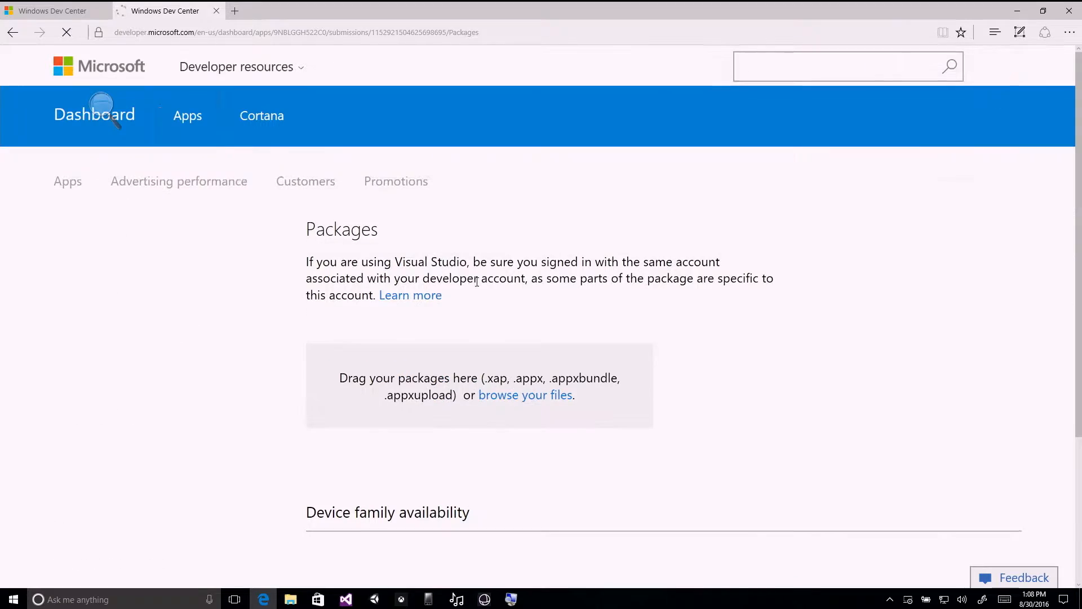
scroll(740, 309, down, 2)
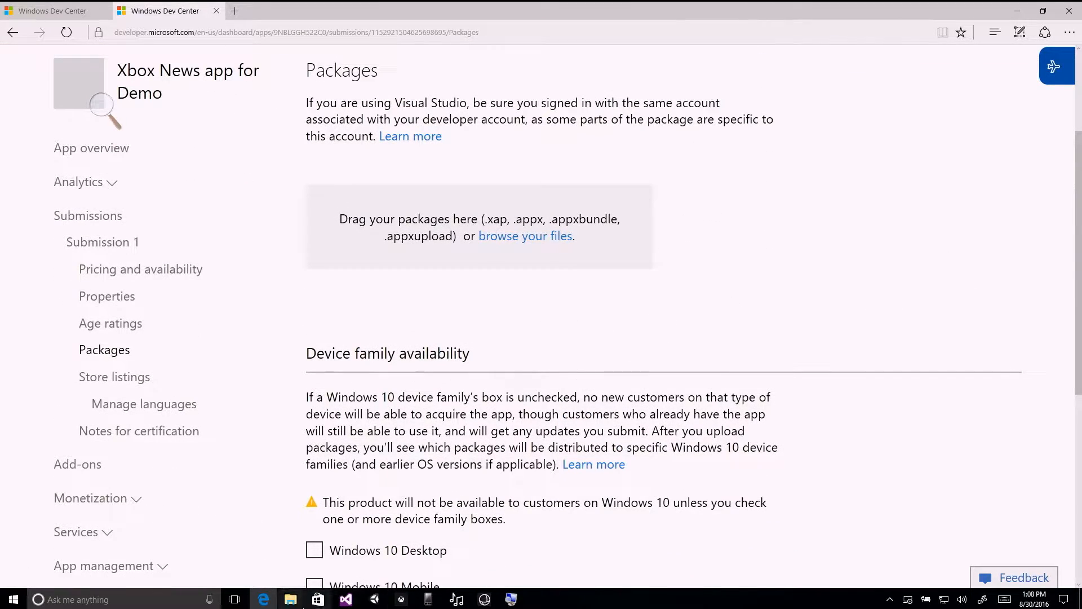
Switch to Visual Studio and start creating Store app packages for the News (Universal Windows) project.
click(346, 599)
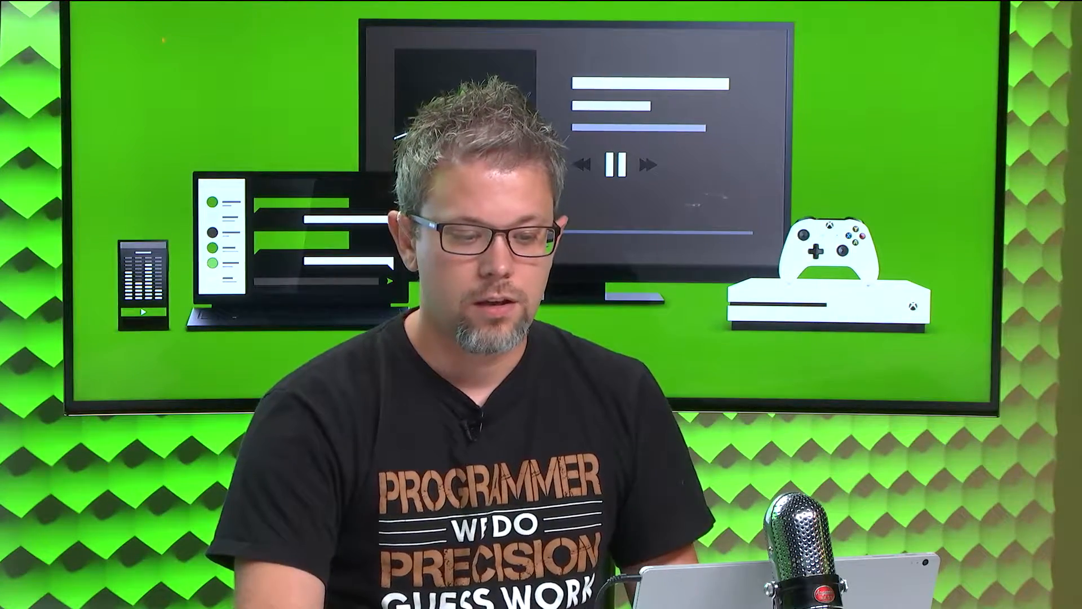
right_click(866, 126)
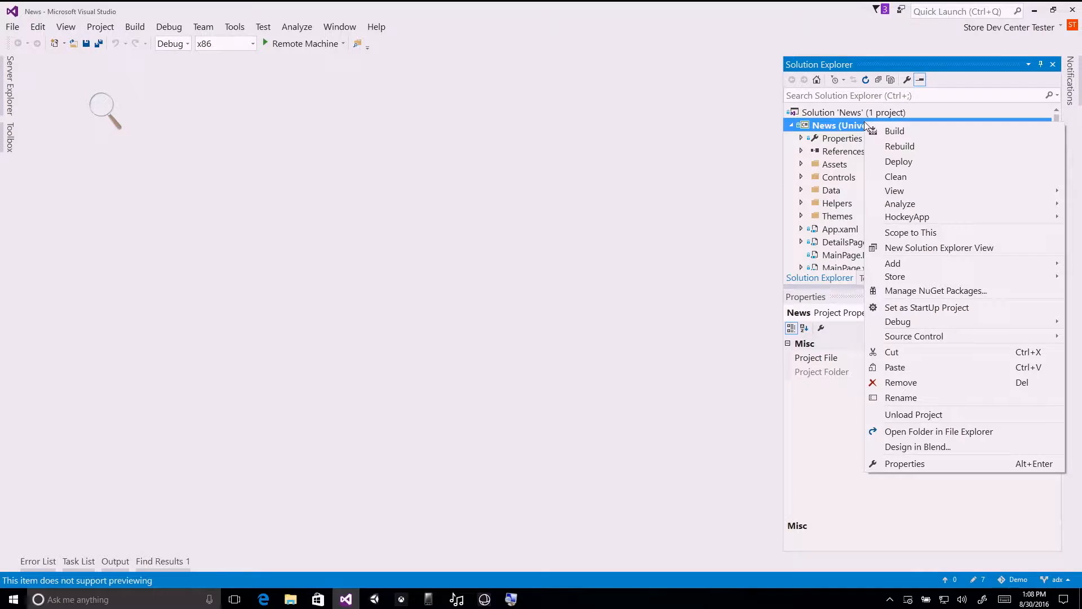
right_click(807, 125)
right_click(803, 125)
click(802, 125)
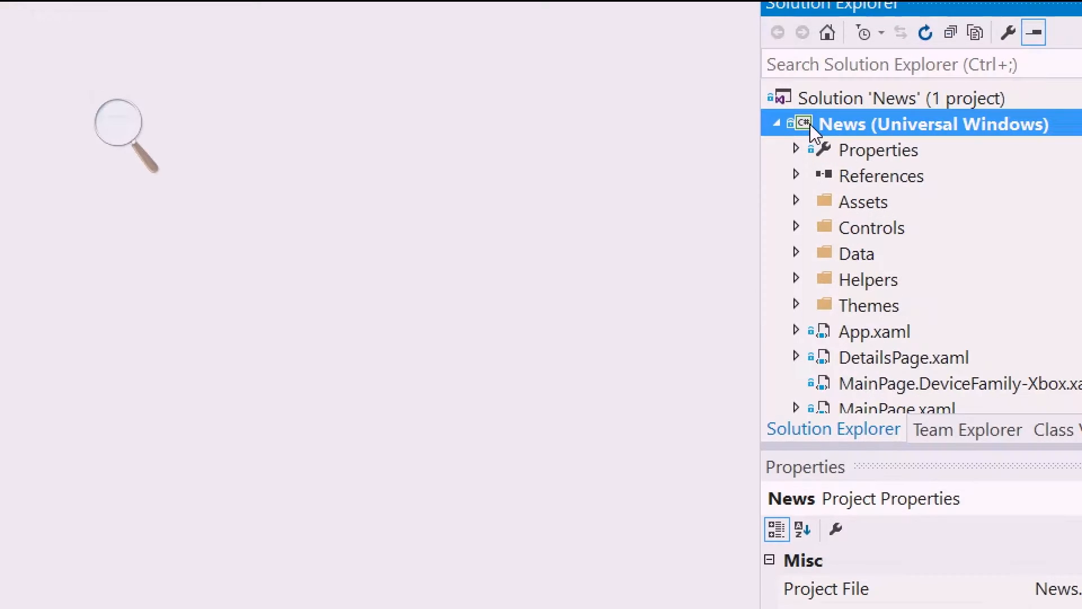
right_click(555, 158)
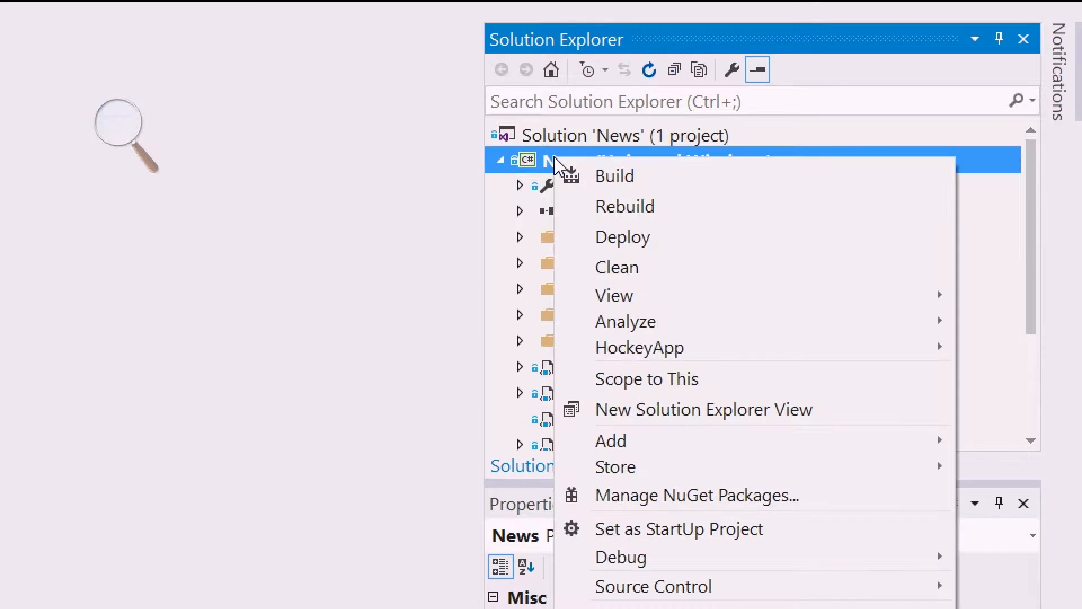
mouse_move(614, 472)
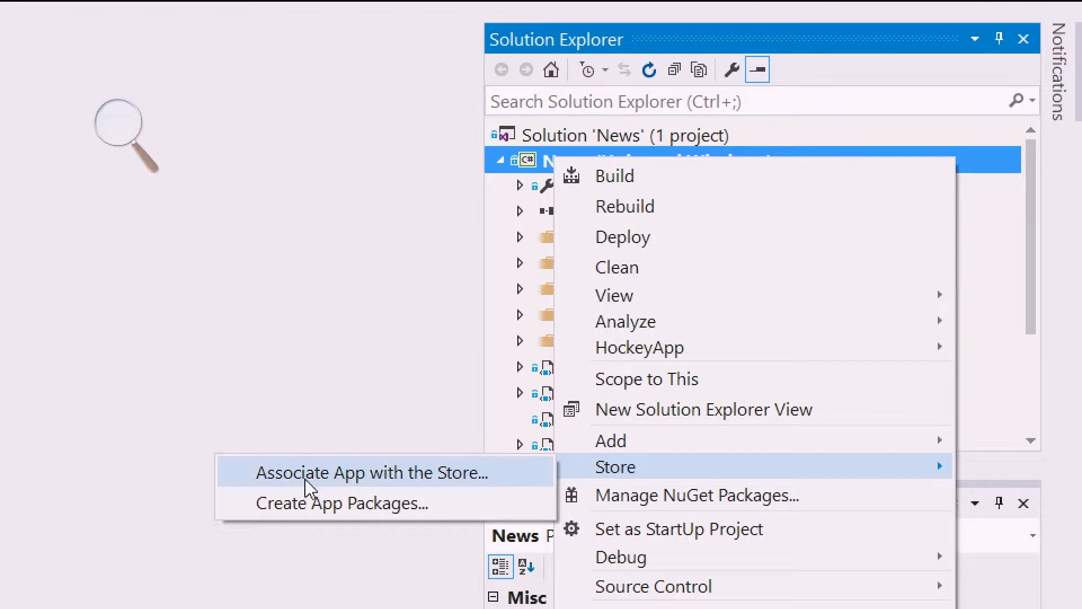
click(316, 503)
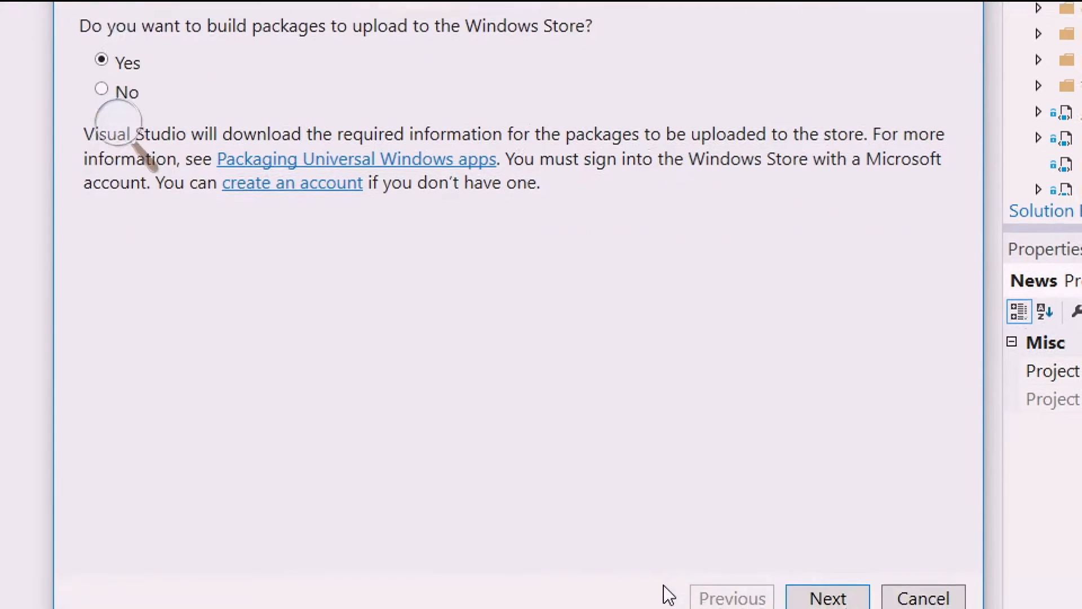
Choose to build packages for the Windows Store under the reserved name Xbox News app for Demo, and continue to package configuration.
click(834, 598)
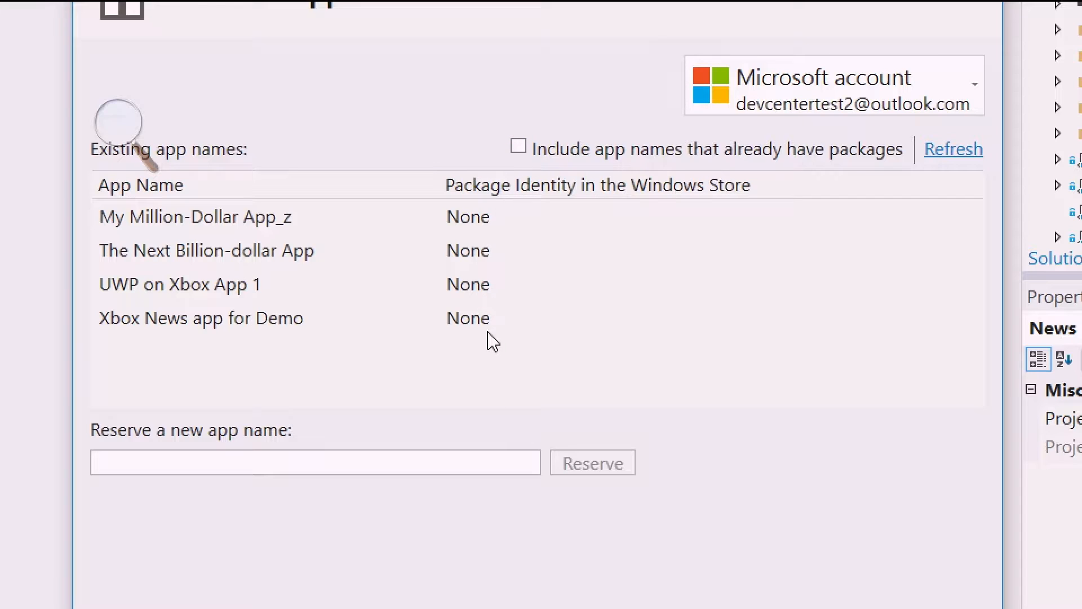
click(242, 331)
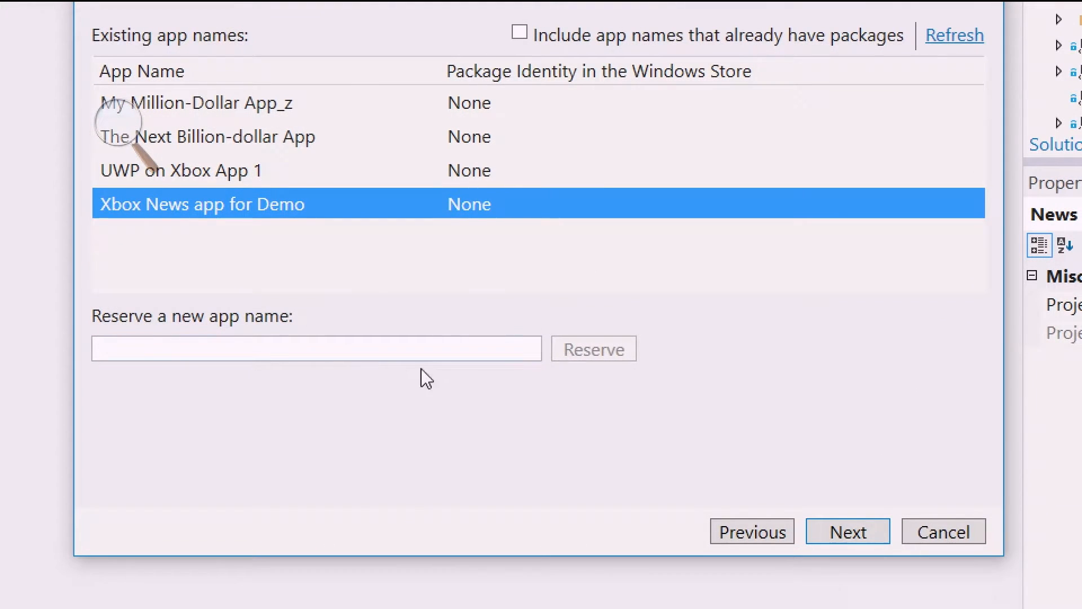
click(161, 352)
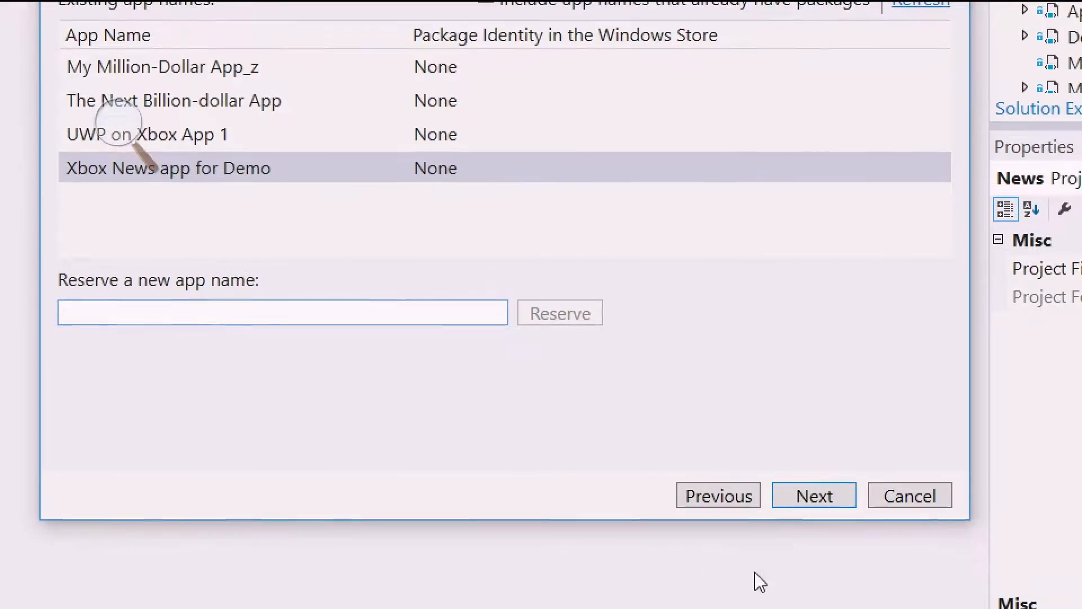
click(839, 498)
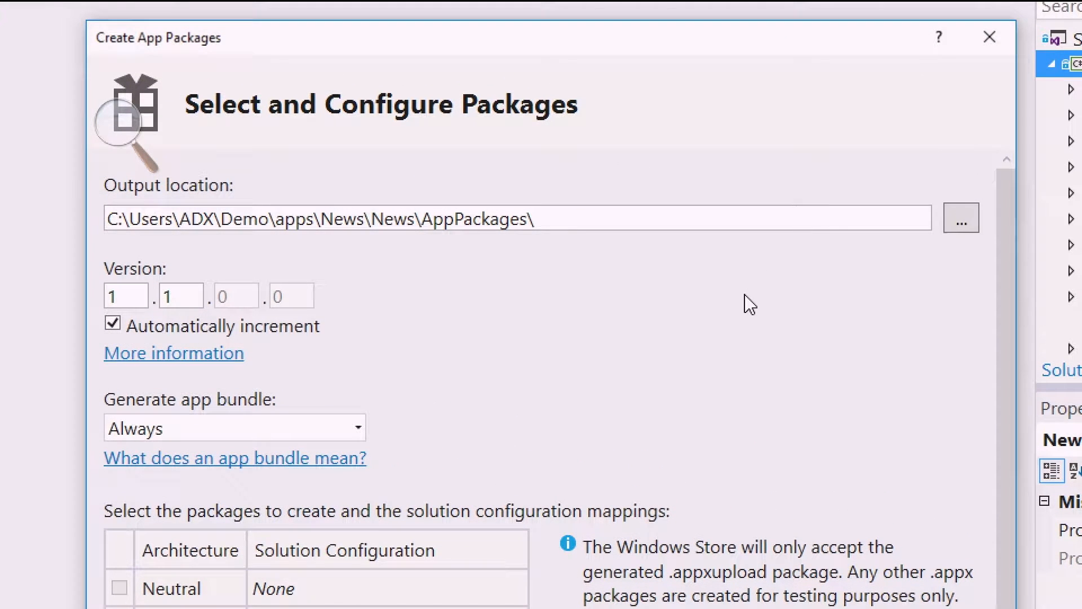
double_click(183, 300)
click(112, 324)
click(231, 297)
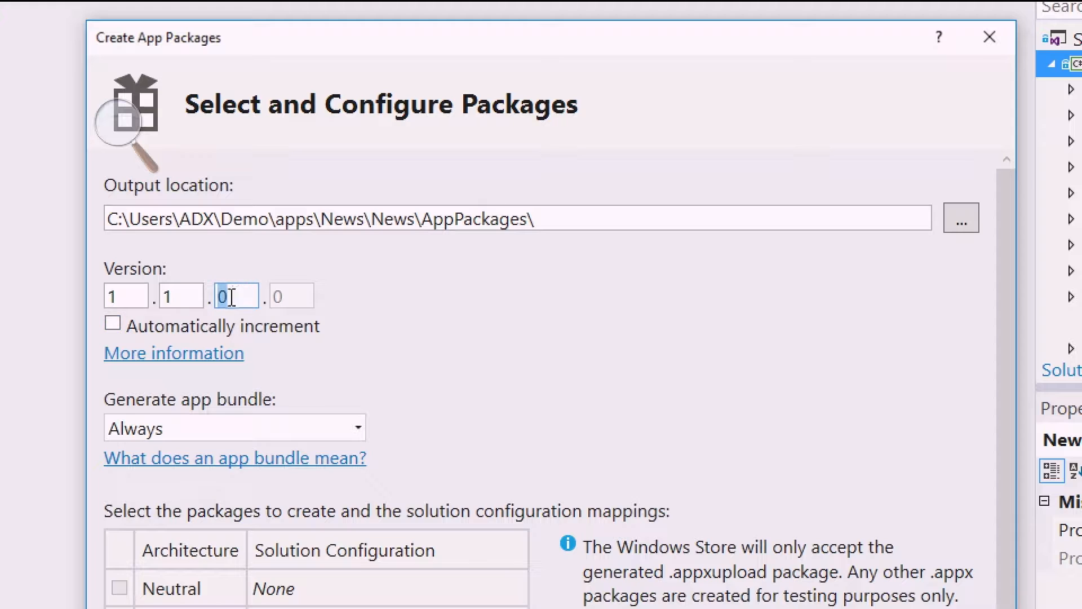
click(115, 326)
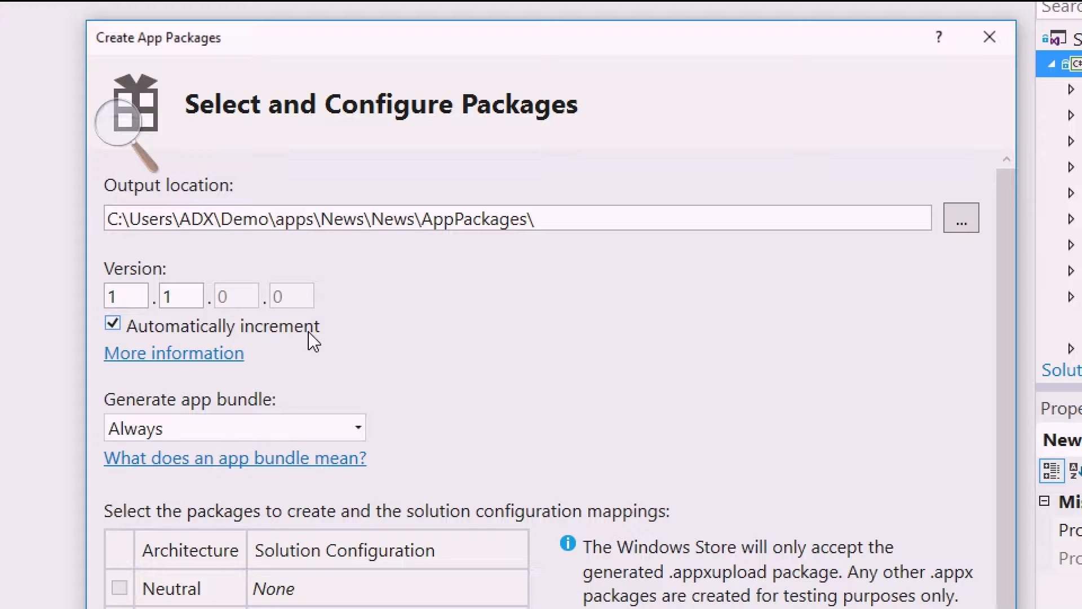
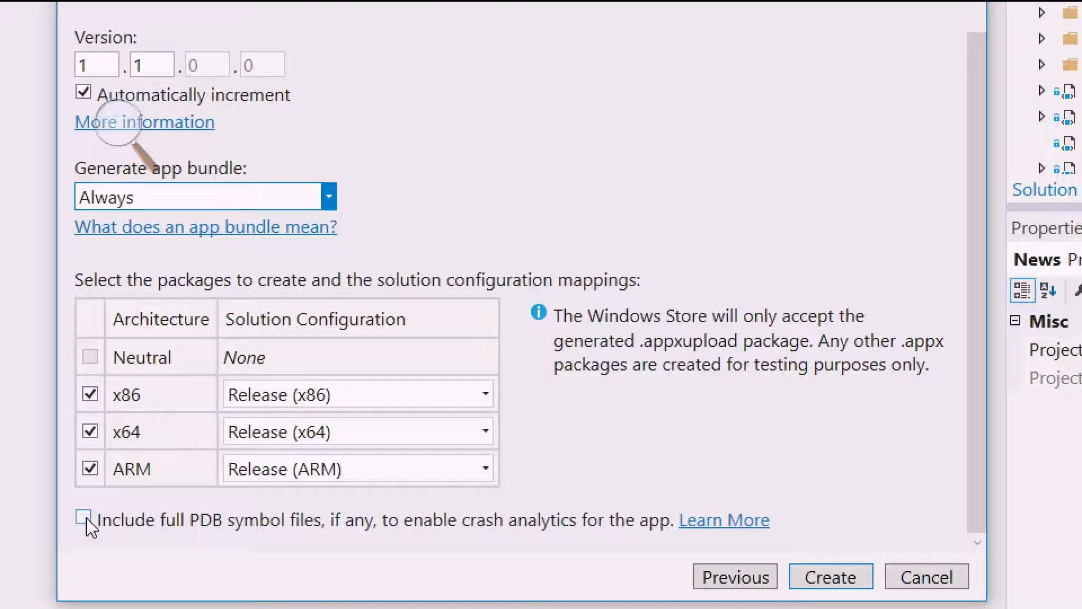
Include full PDB symbol files for crash analytics and create the configured app packages.
click(85, 519)
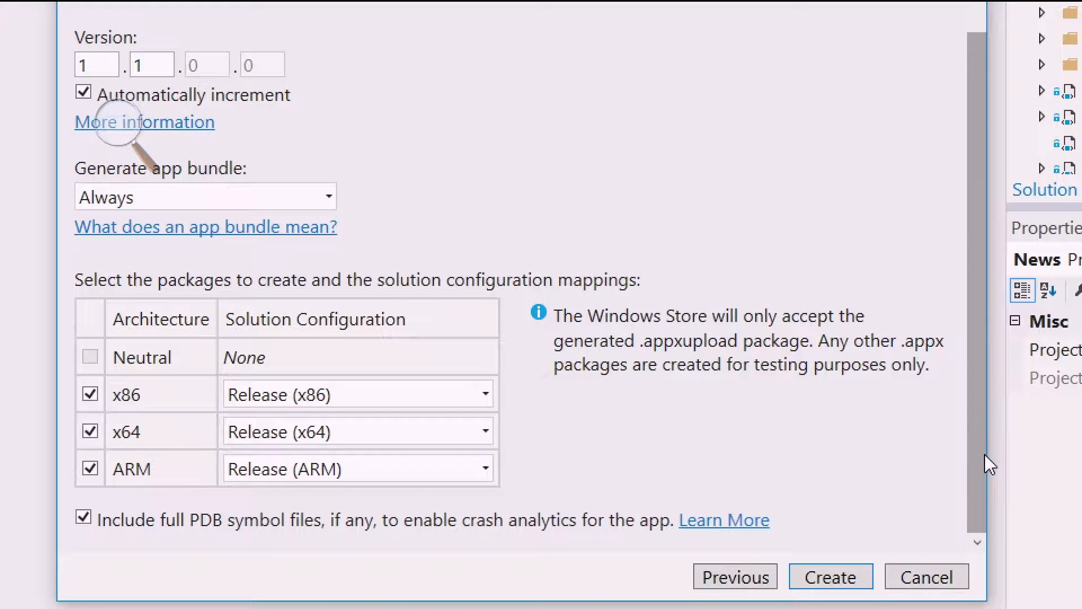
click(852, 581)
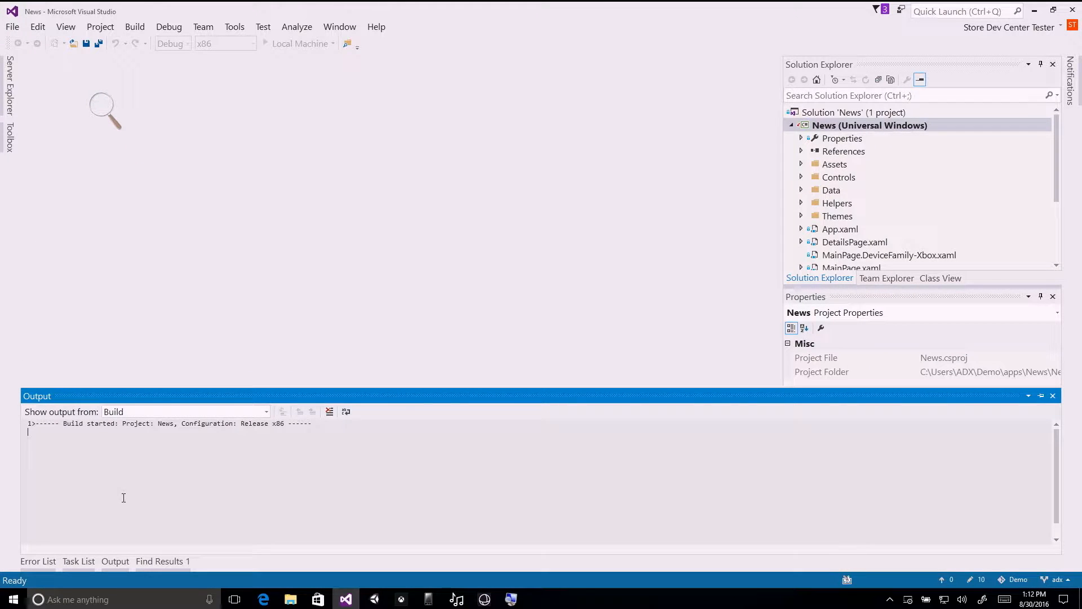
Switch to the browser and bring up the Packages page of My Million-Dollar App_z in Windows Dev Center.
click(290, 601)
click(263, 601)
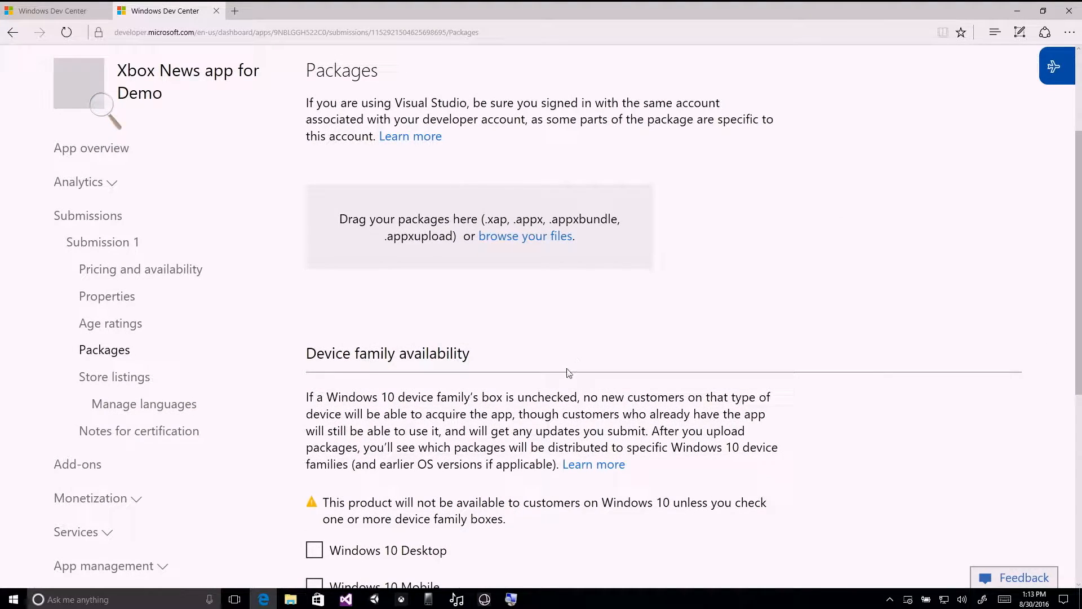
scroll(159, 57, up, 2)
click(61, 15)
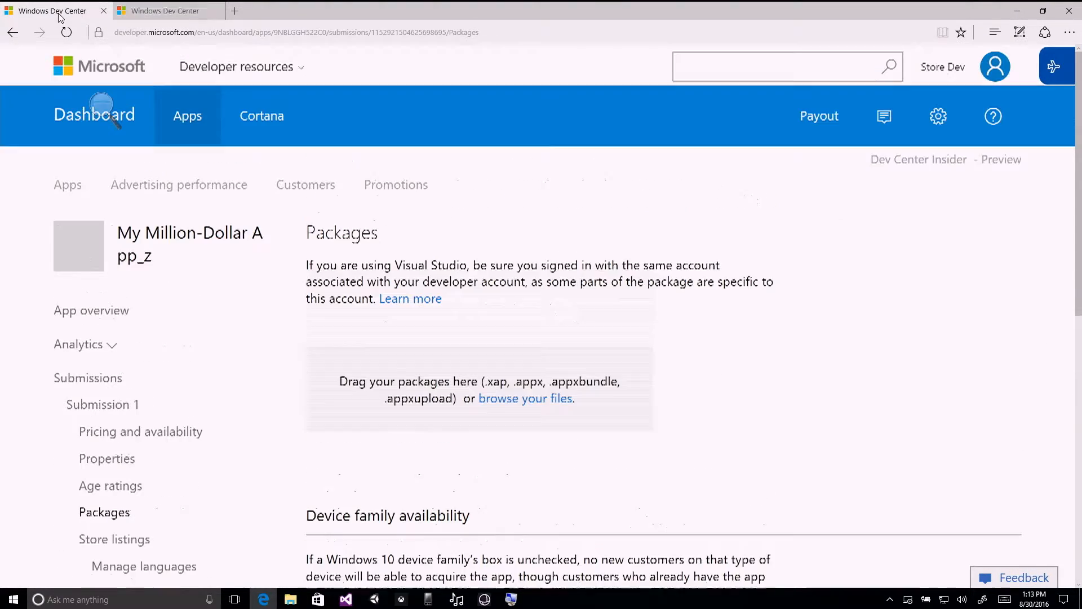
scroll(631, 278, down, 2)
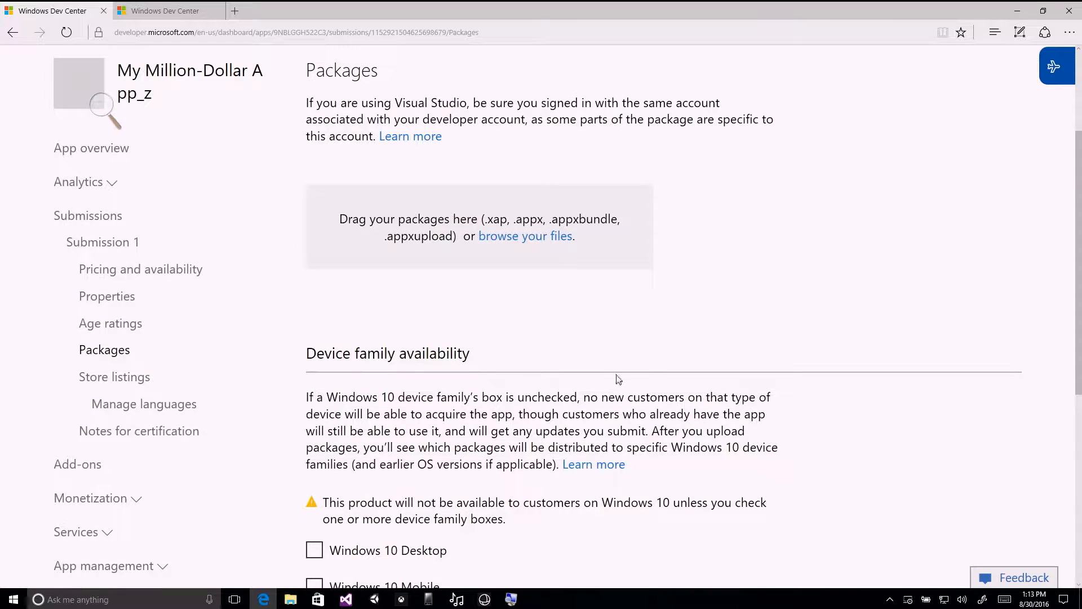
Upload News_1.1.1.0_x86_x64_arm_bundle.appxupload from the Store Demo folder to the submission's packages and follow its validation.
click(291, 601)
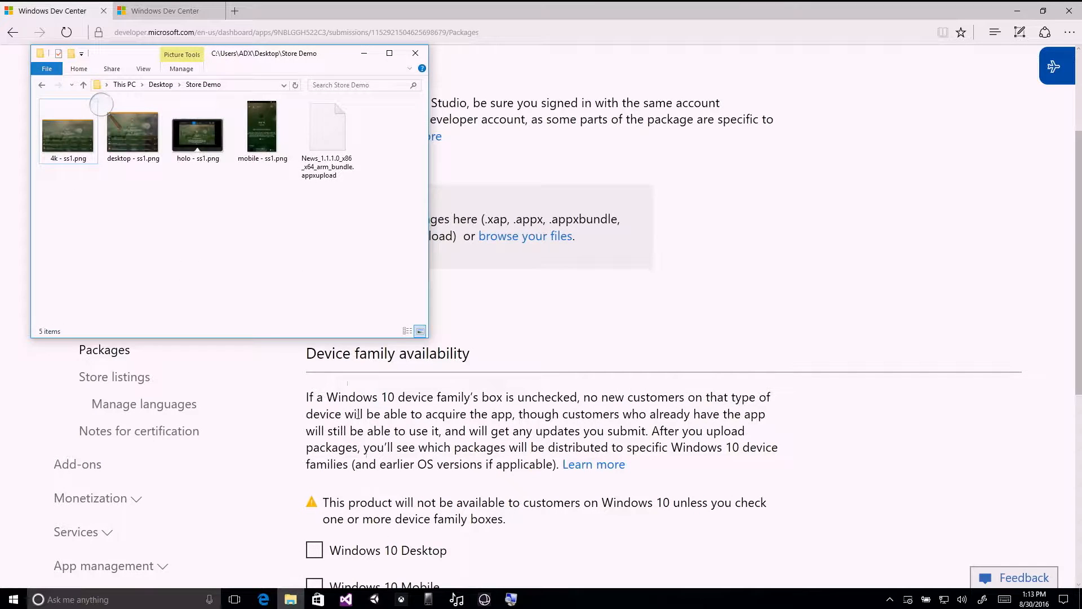
drag(321, 67, 285, 30)
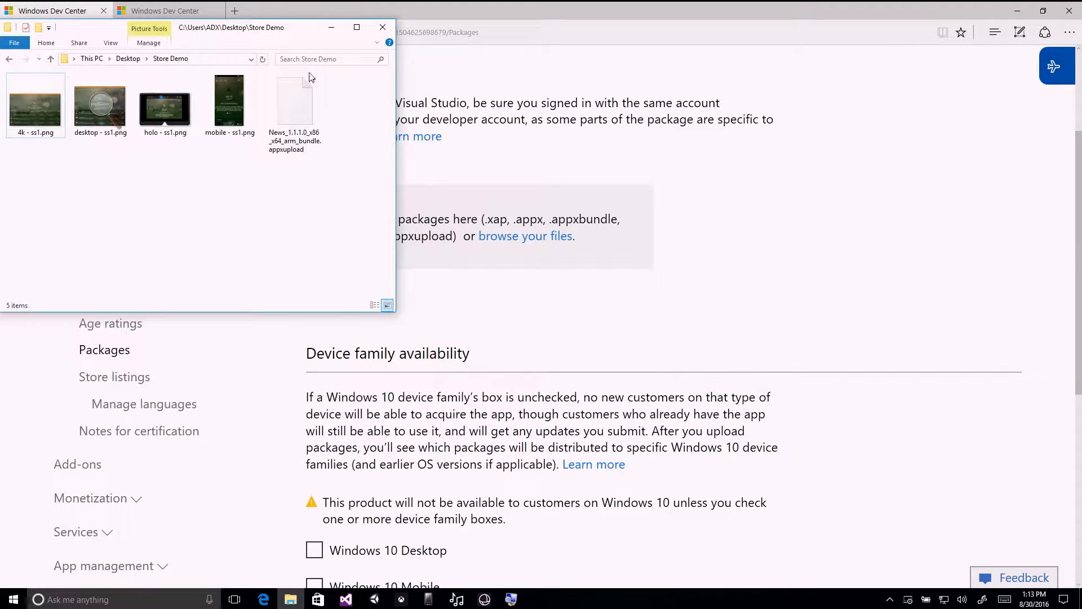
drag(296, 106, 472, 217)
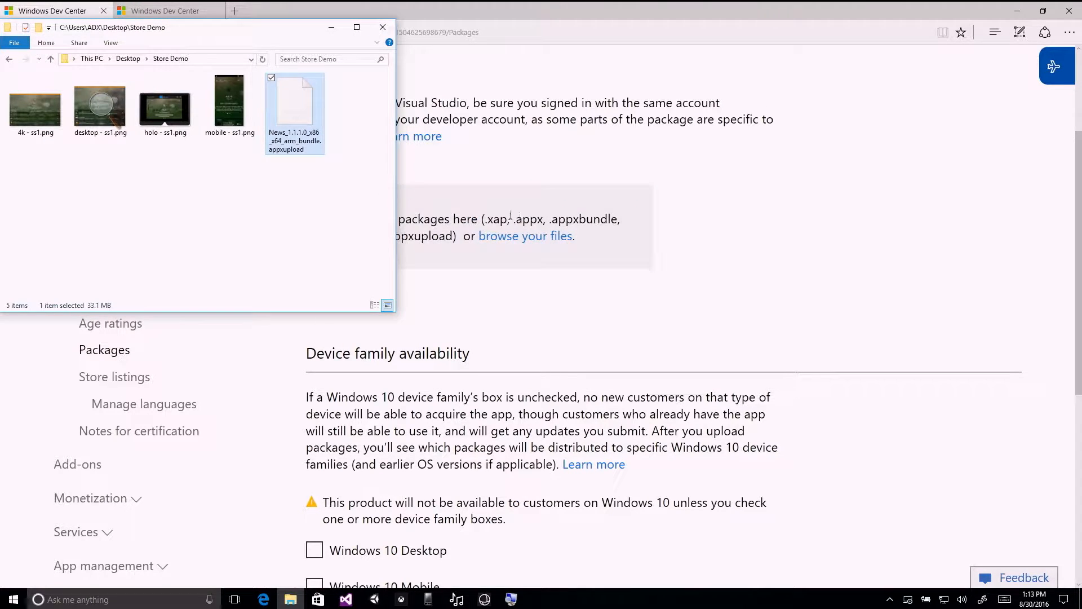
click(848, 213)
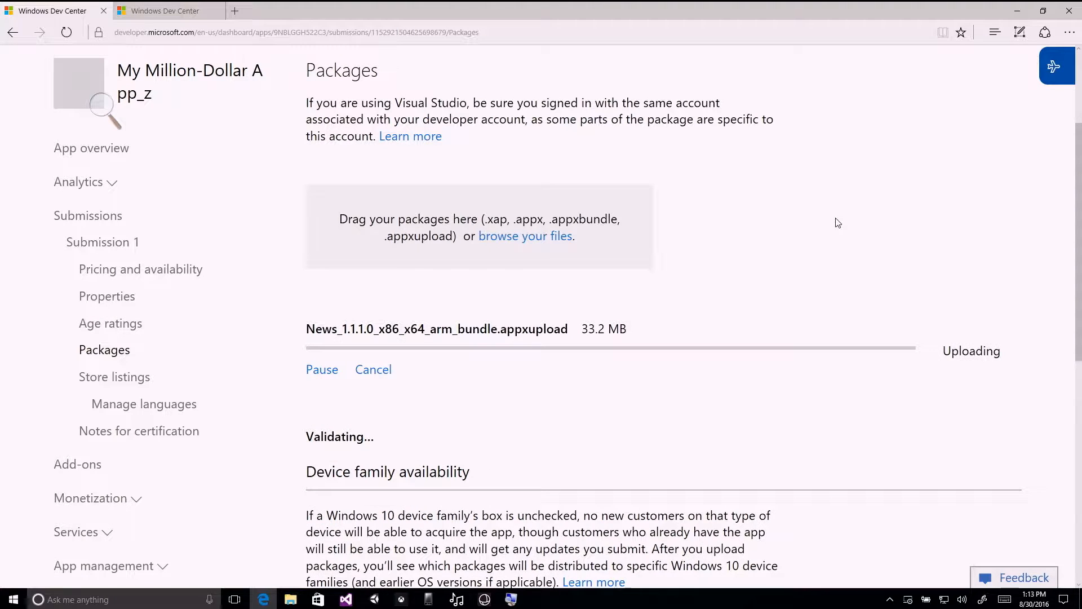
scroll(871, 225, down, 1)
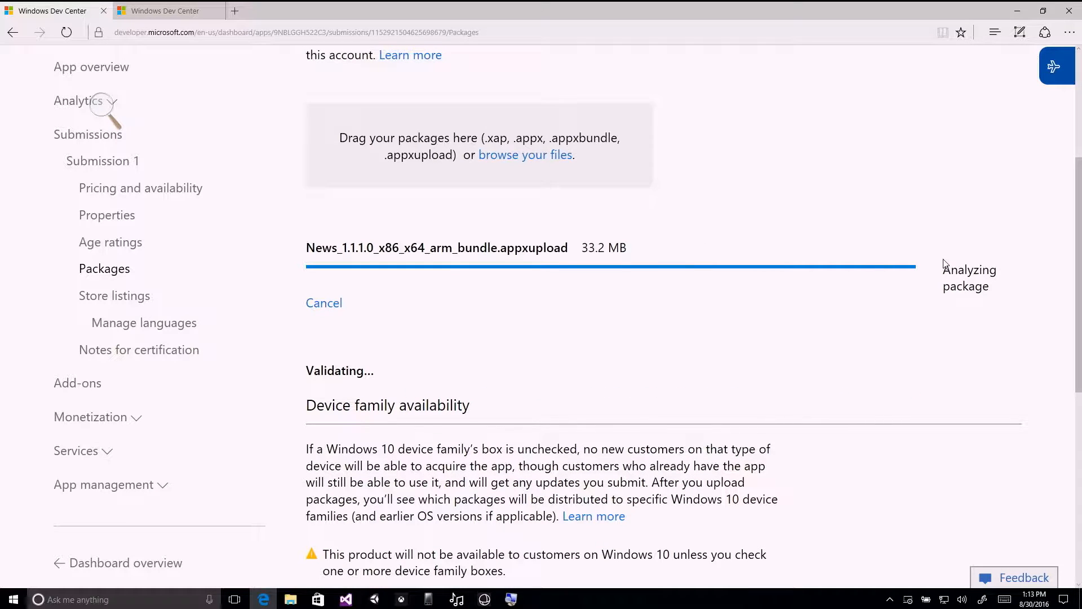
scroll(945, 263, down, 3)
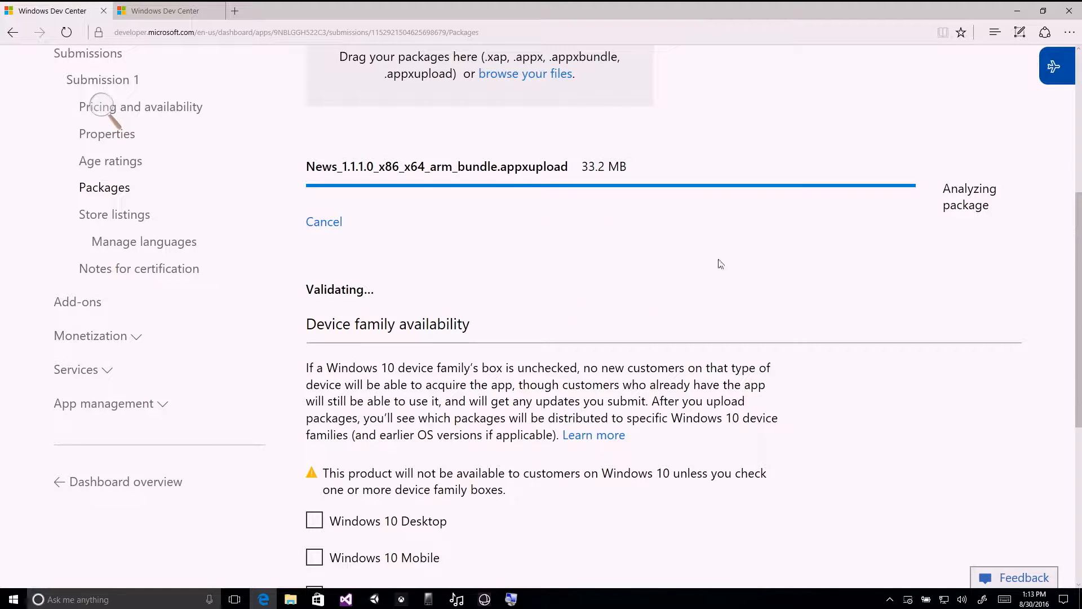
double_click(373, 295)
click(408, 297)
scroll(1000, 198, up, 2)
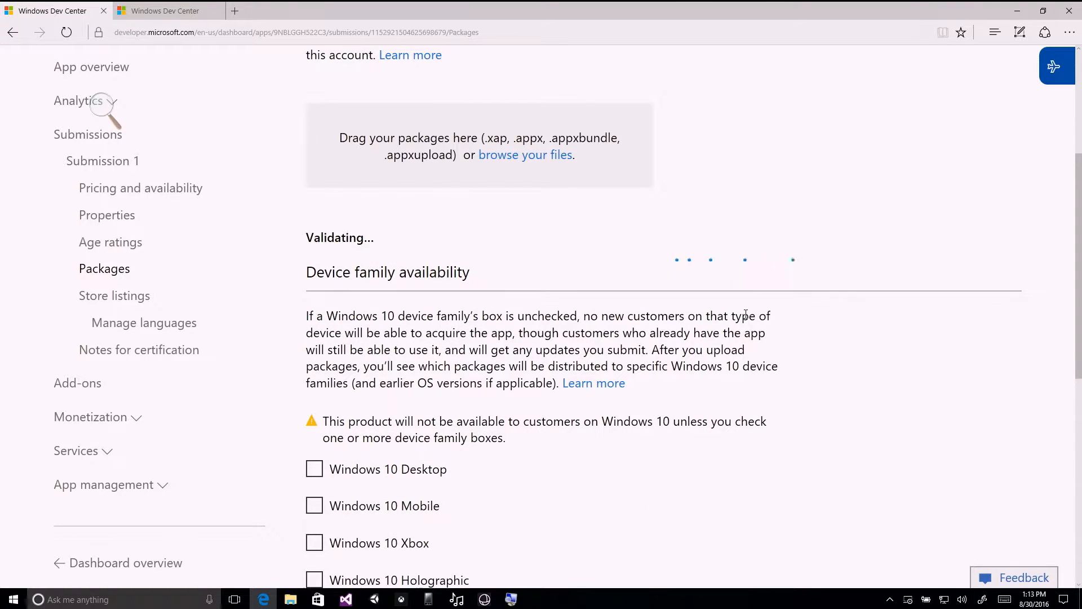
Make the uploaded package also available to the Windows 10 Xbox and Windows 10 Holographic device families.
scroll(795, 282, down, 5)
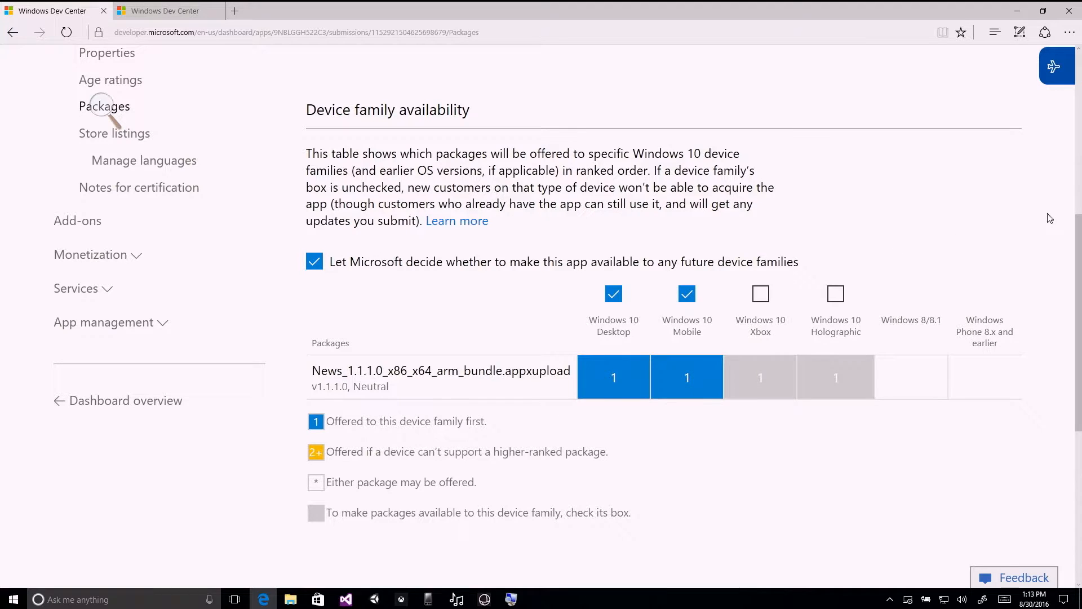
scroll(1050, 218, up, 2)
scroll(1043, 225, down, 4)
scroll(1020, 243, up, 2)
click(761, 295)
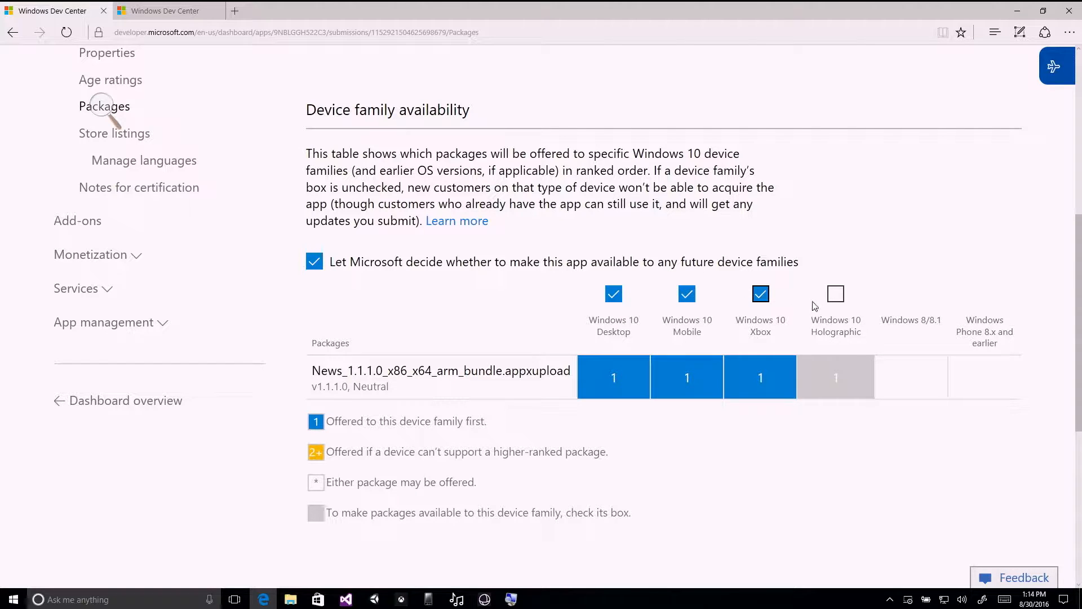
click(836, 293)
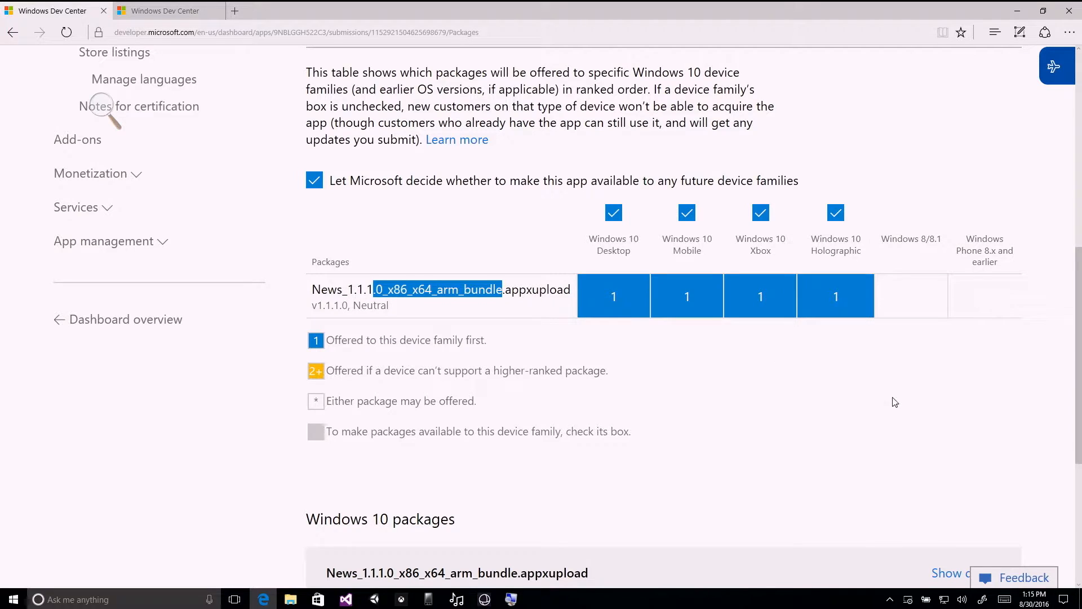
Review the legend explaining how packages are ranked and offered to each device family.
scroll(886, 401, down, 1)
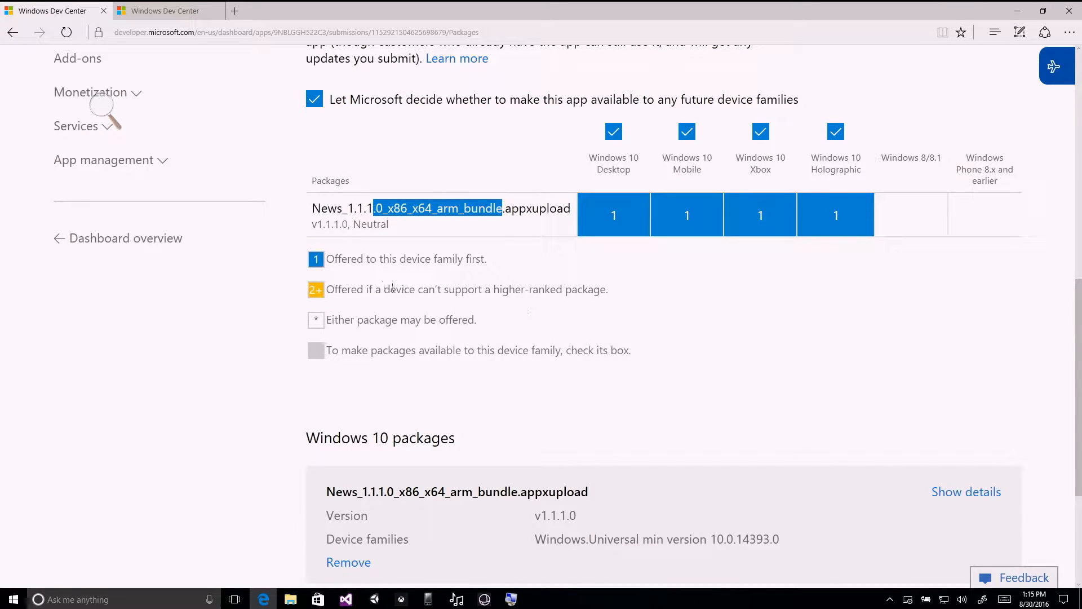
drag(326, 260, 605, 353)
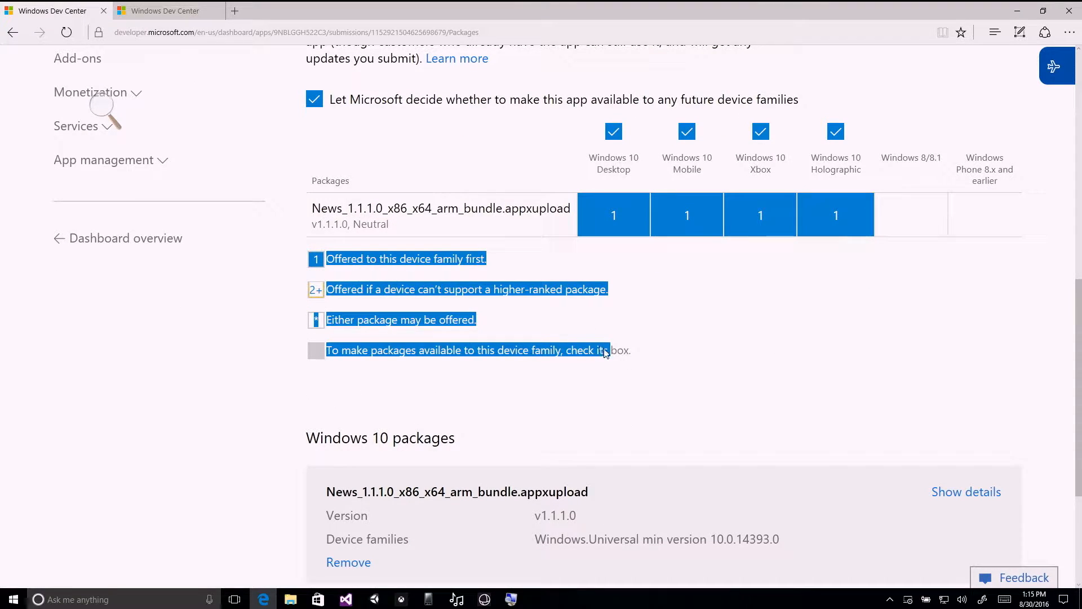
click(635, 353)
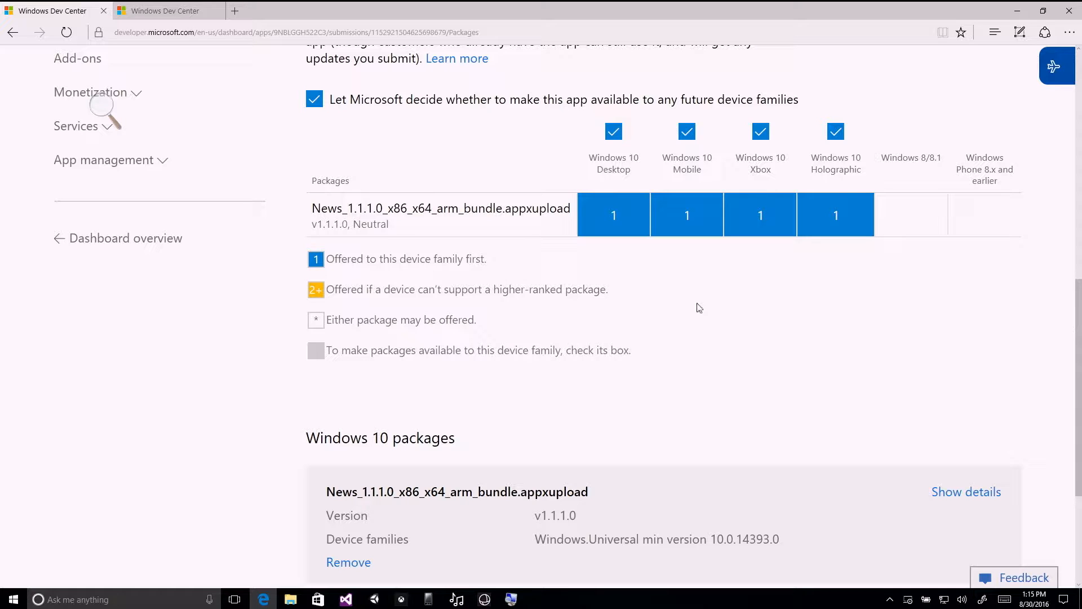
Examine the uploaded Windows 10 package's version, device family and minimum OS version against the device family availability table.
scroll(696, 308, down, 3)
scroll(701, 308, down, 3)
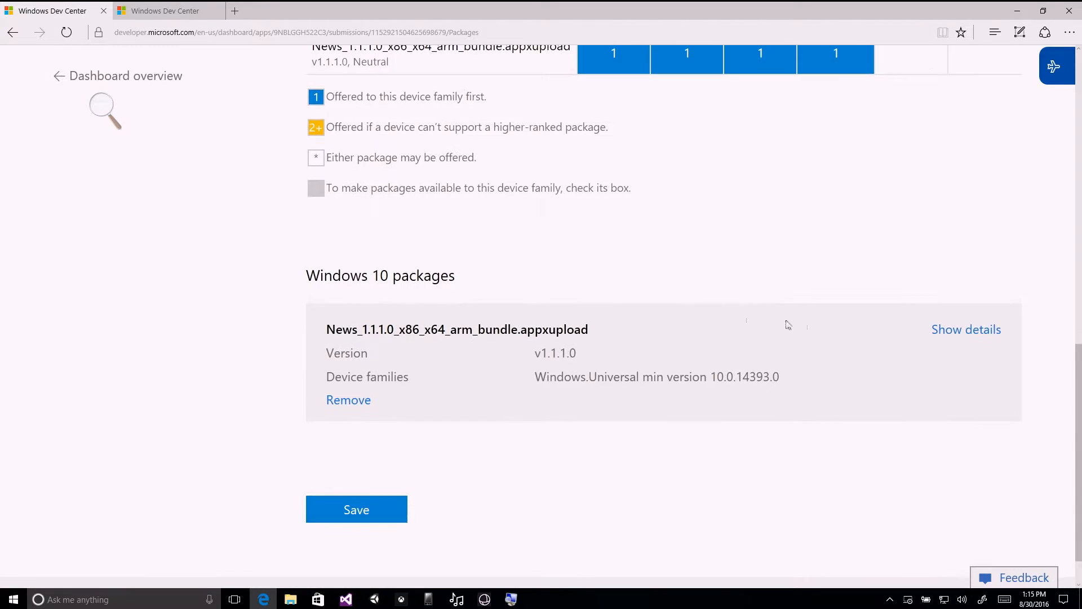
drag(699, 380, 551, 385)
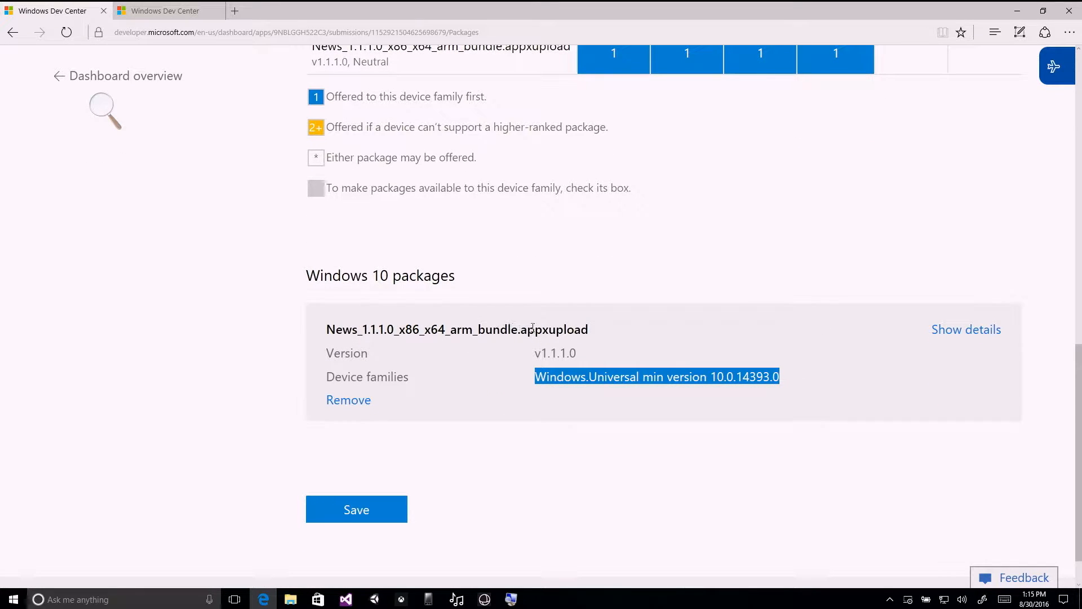
drag(534, 355, 584, 359)
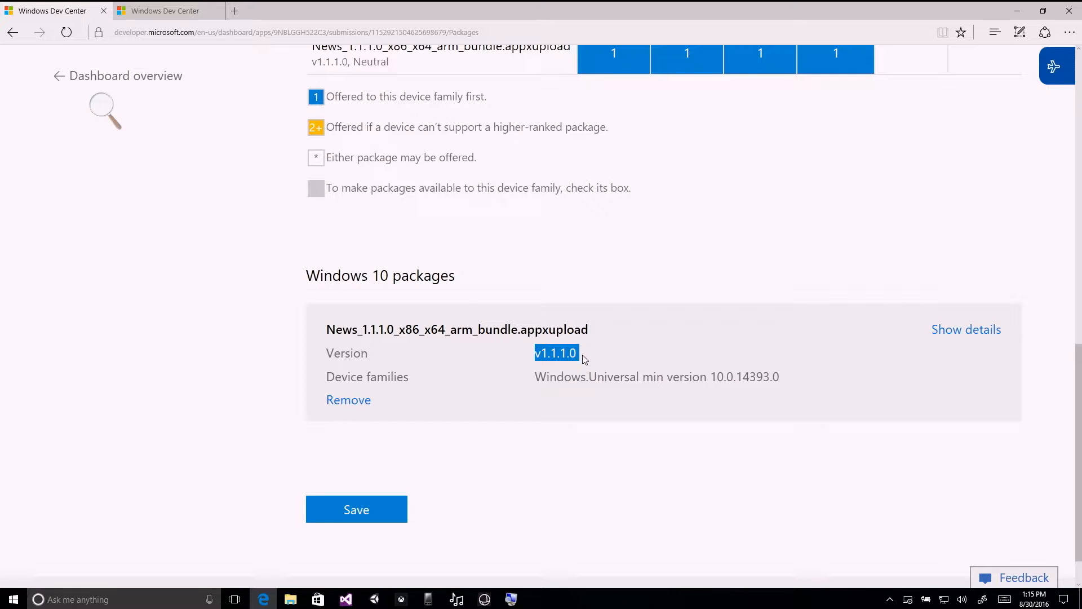
double_click(567, 379)
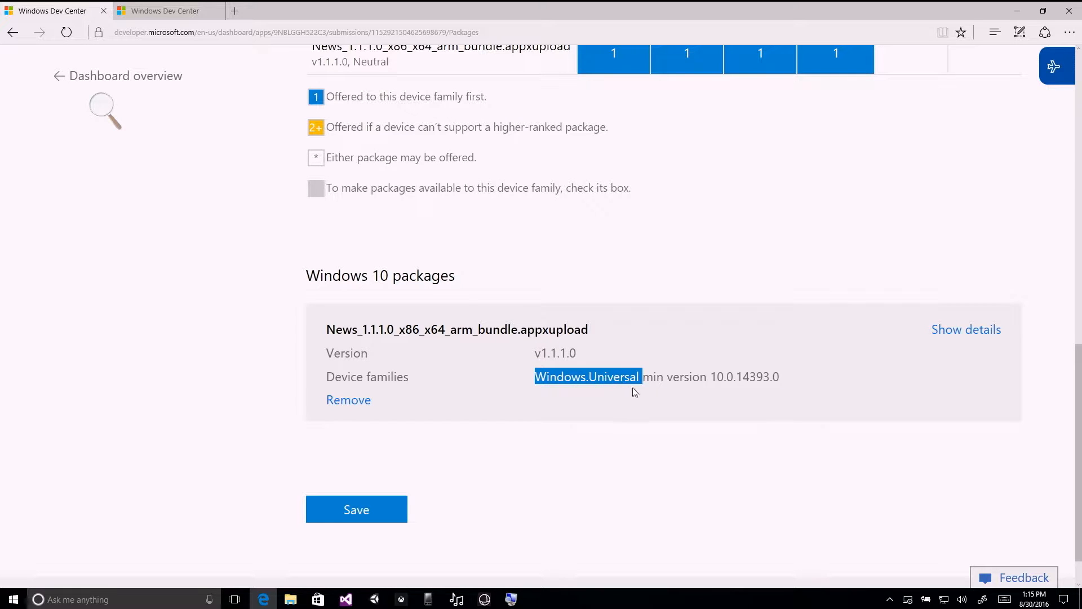
double_click(398, 374)
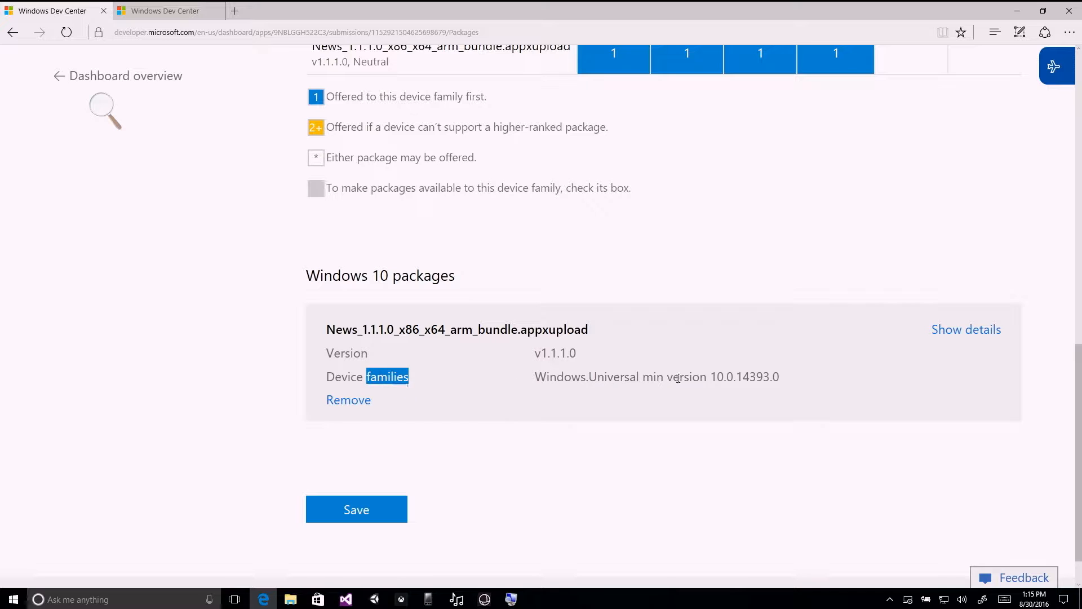
double_click(742, 373)
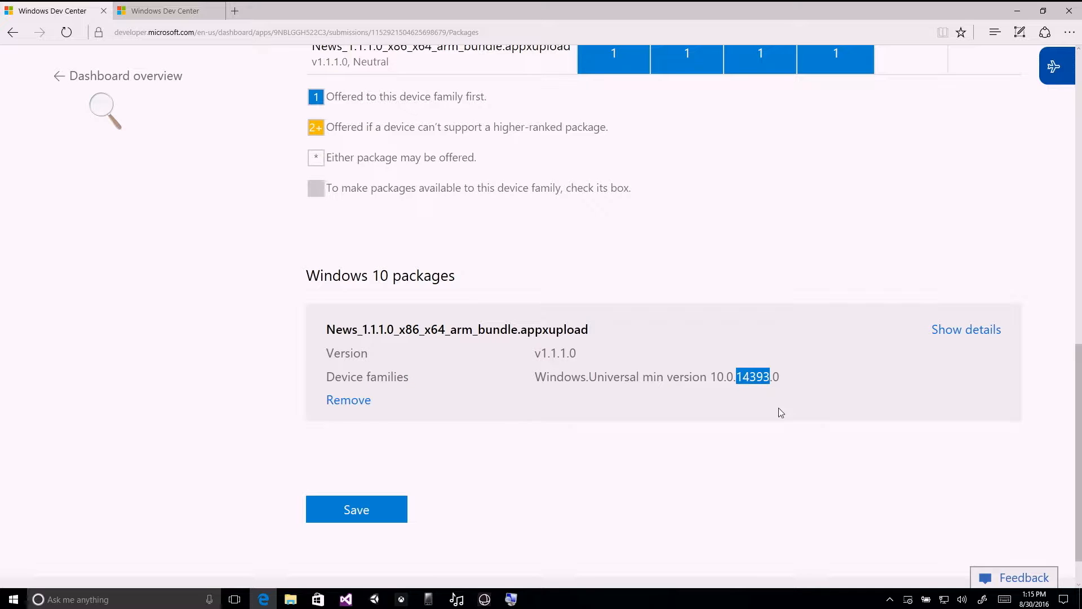
drag(783, 379, 717, 381)
click(757, 378)
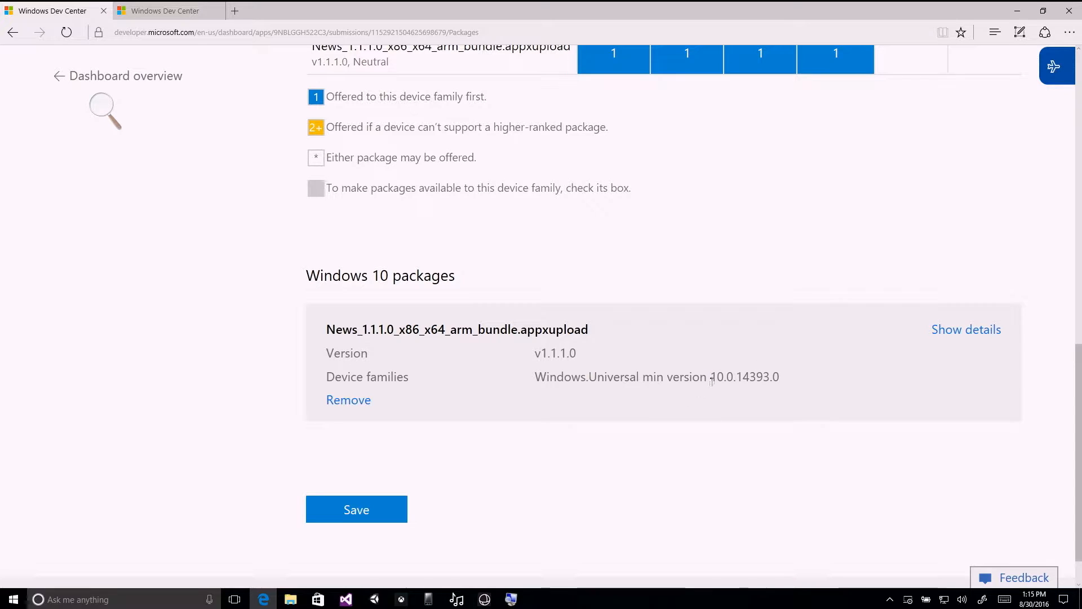
scroll(752, 374, up, 2)
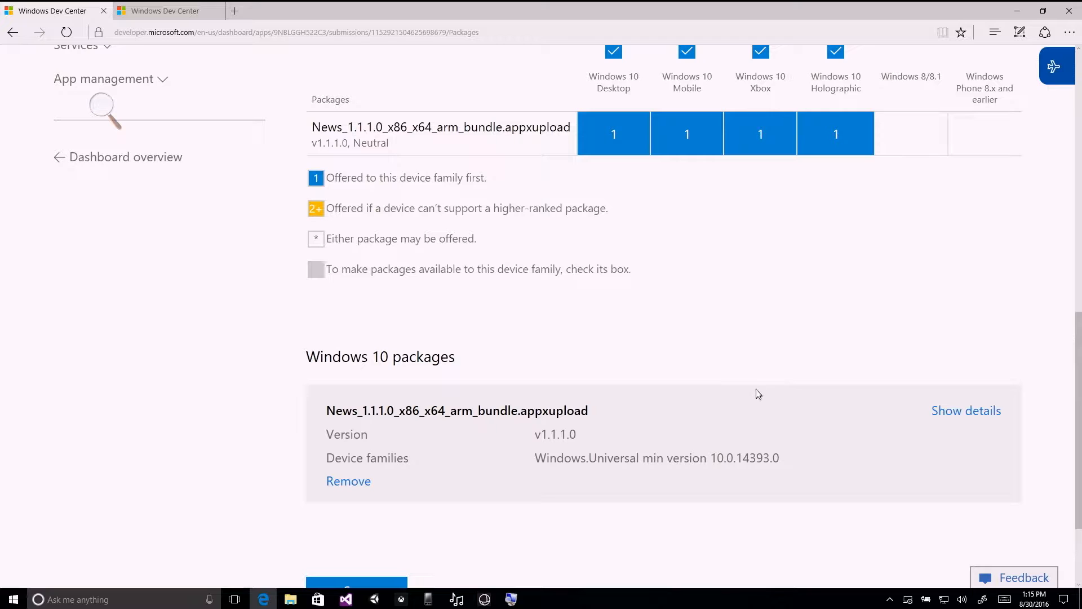
scroll(753, 395, up, 2)
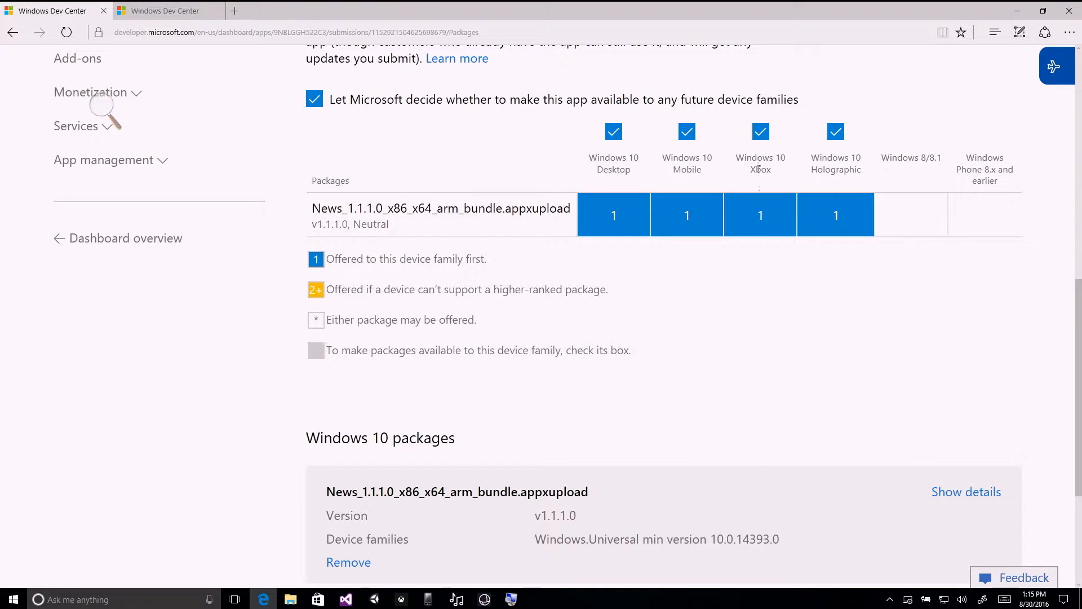
scroll(750, 439, down, 2)
double_click(760, 459)
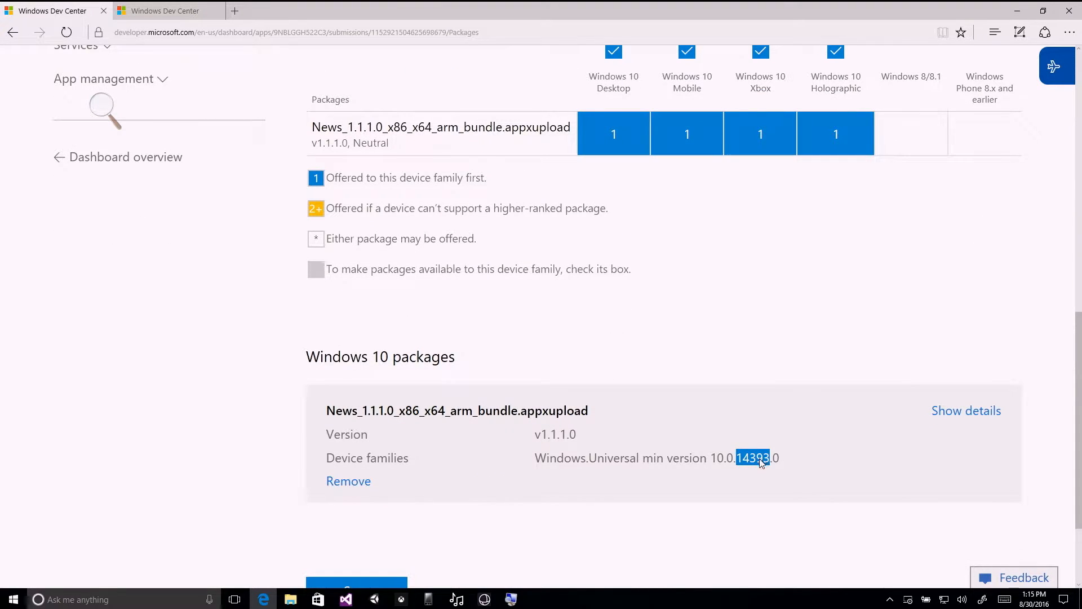
Switch to Visual Studio, dismiss the package creation summary and open the News project's properties.
click(346, 598)
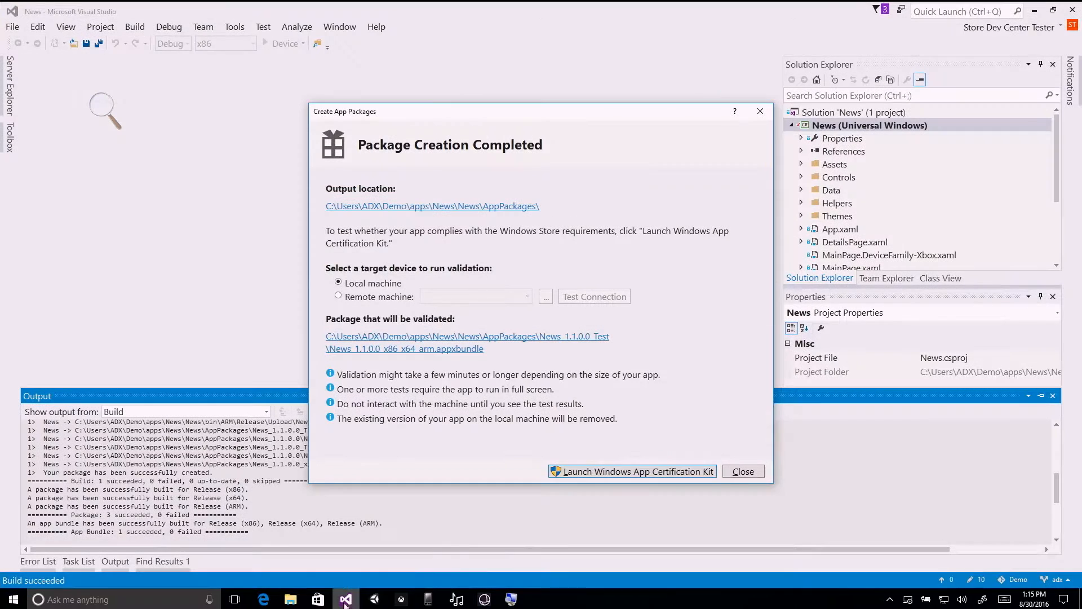
click(743, 473)
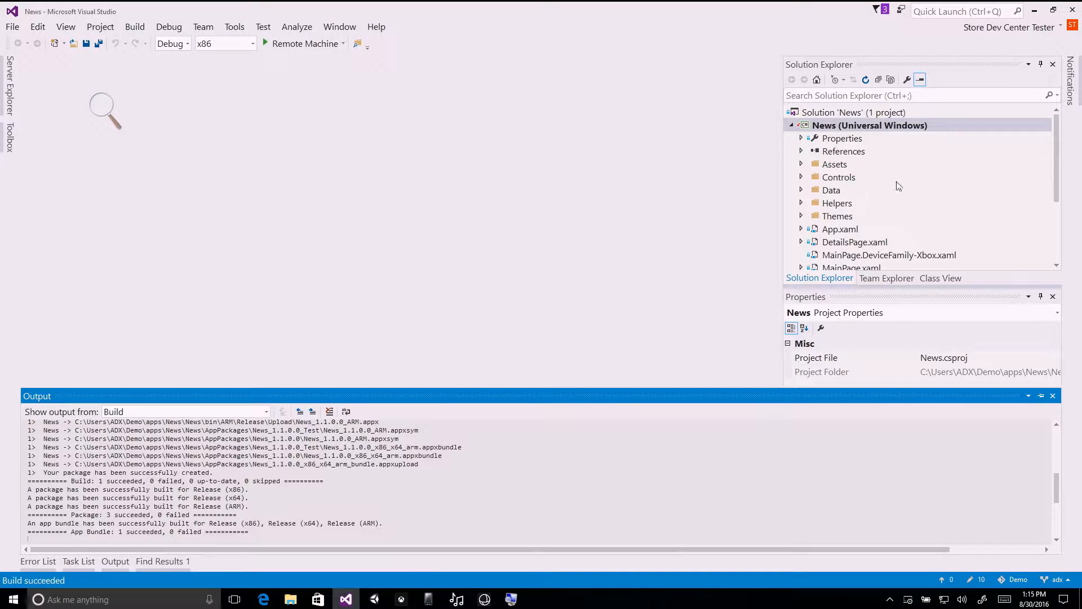
right_click(859, 130)
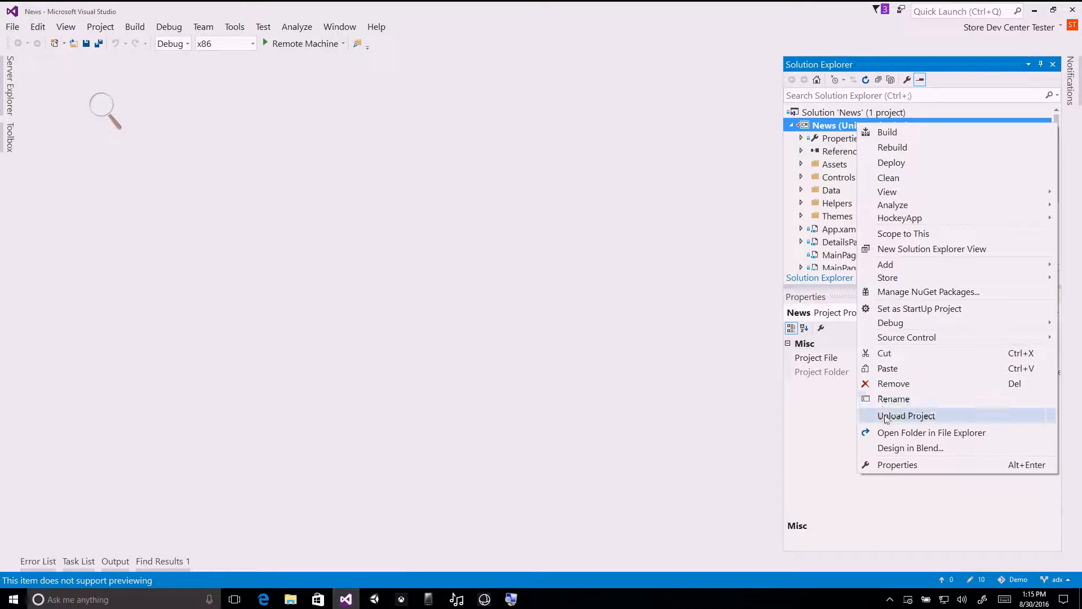
click(896, 465)
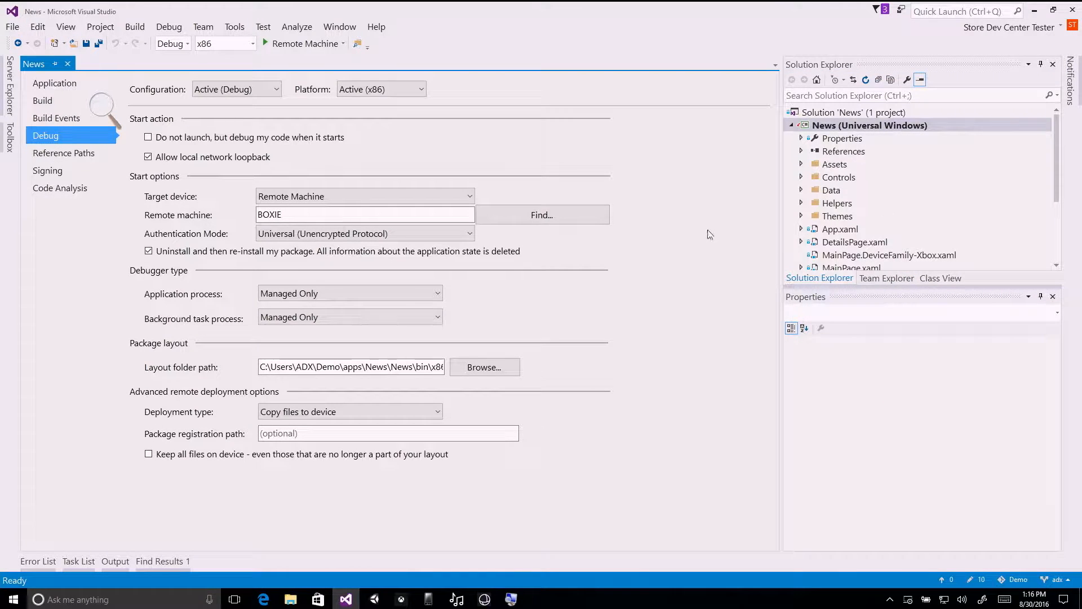
Open the News project's app manifest and check its Packaging and Application settings.
scroll(870, 217, down, 3)
double_click(871, 204)
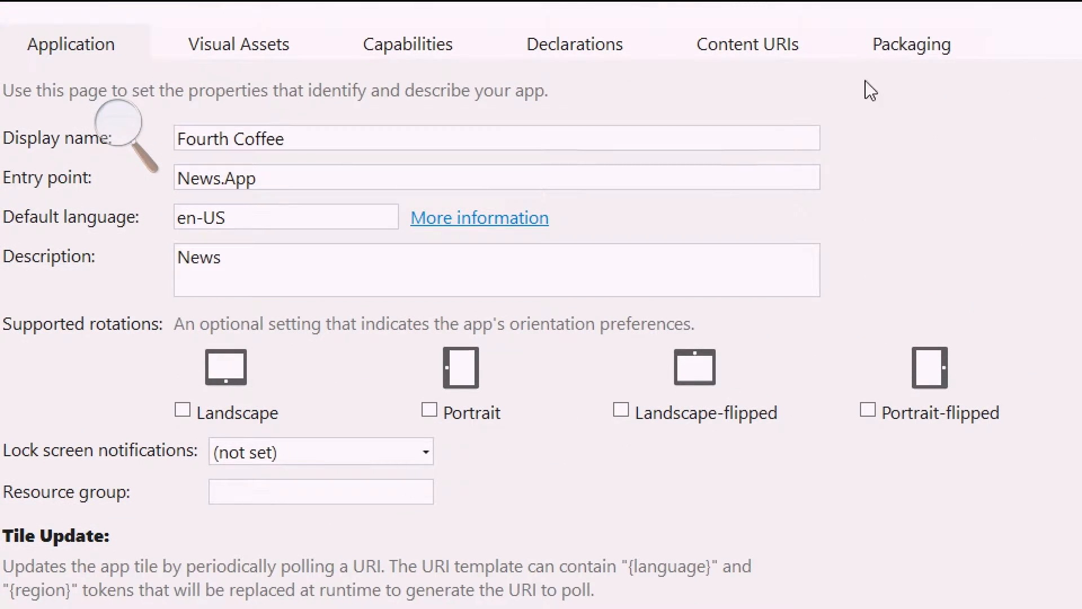
click(928, 34)
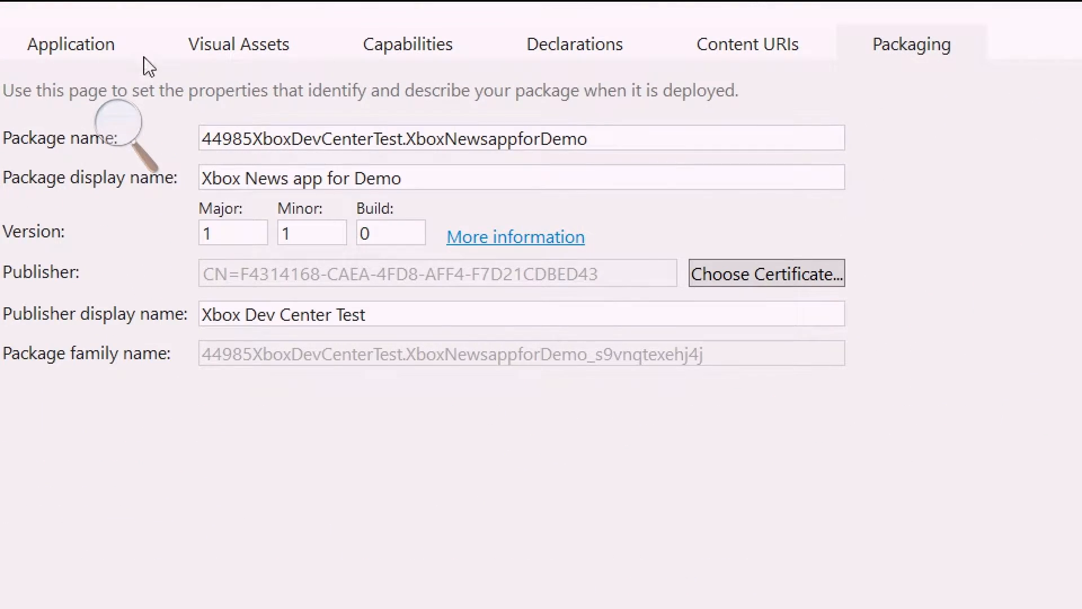
click(35, 52)
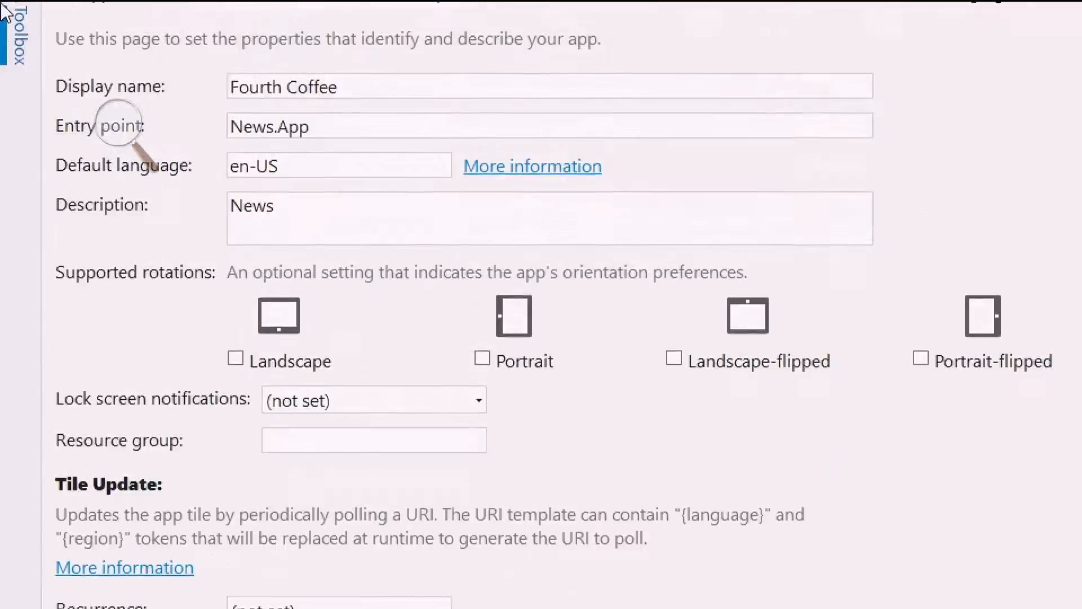
Return to the News project's properties and show its Application settings.
click(296, 111)
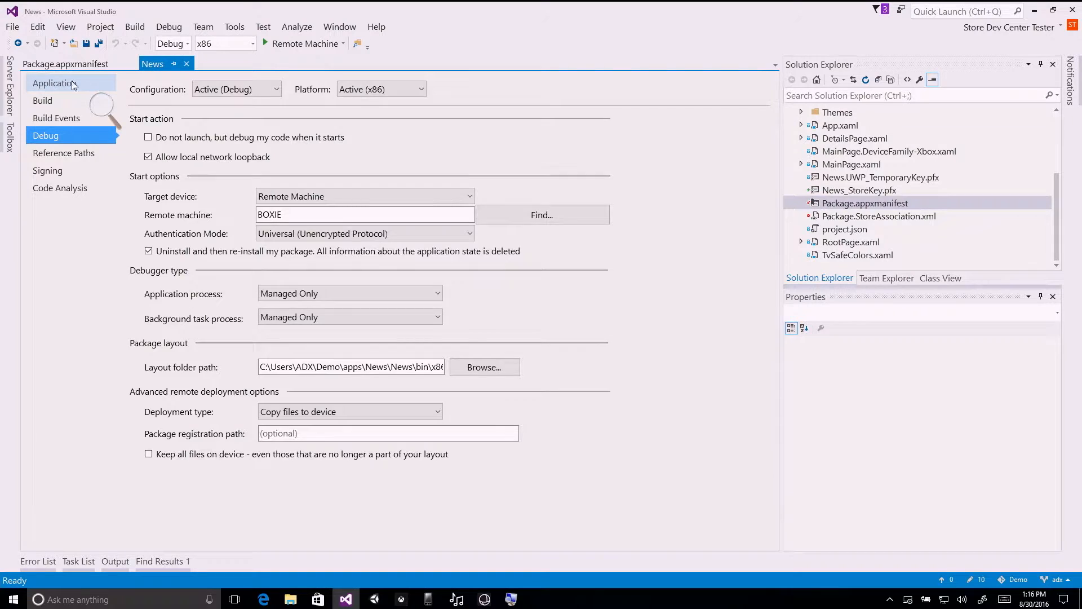
click(109, 151)
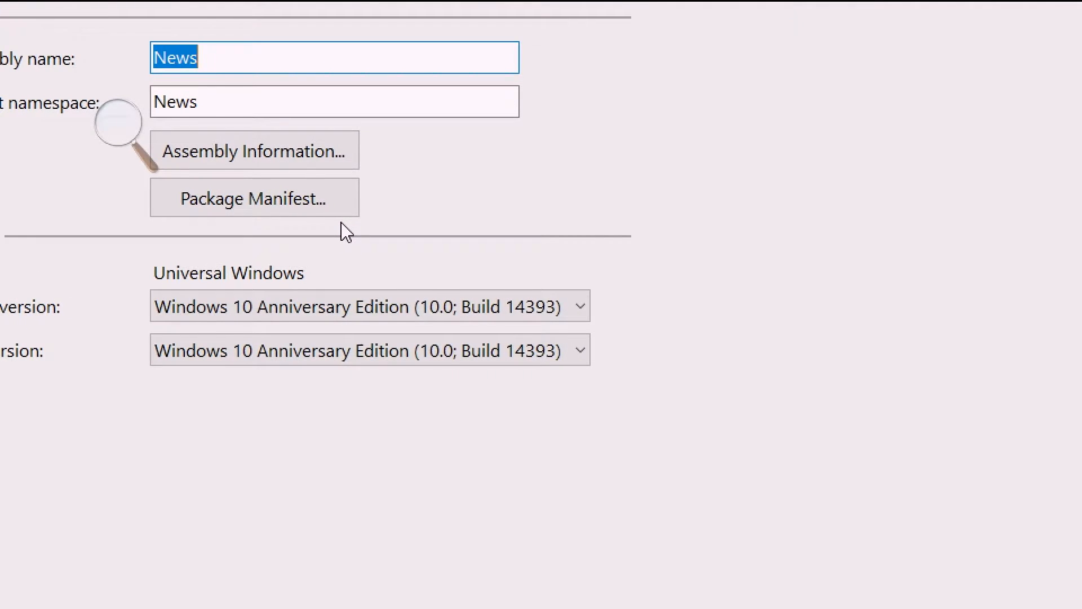
scroll(913, 156, up, 5)
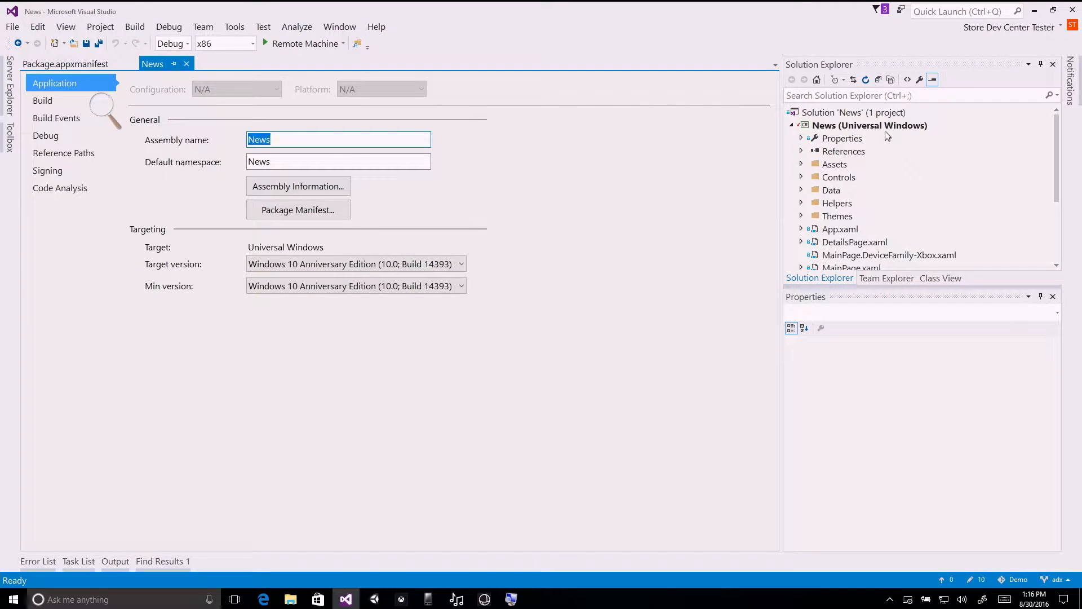
right_click(886, 126)
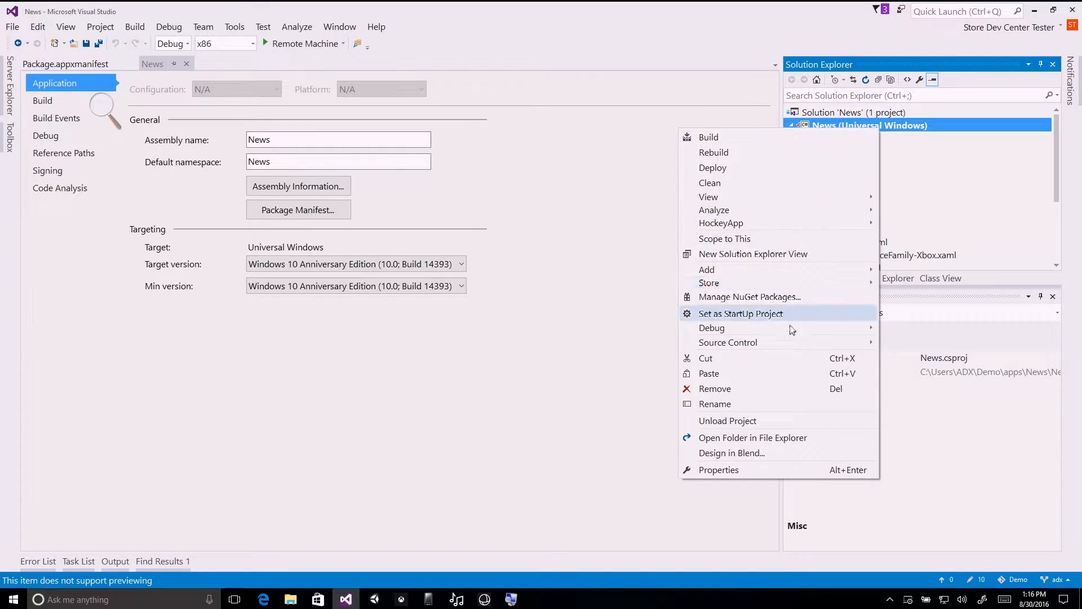
click(733, 469)
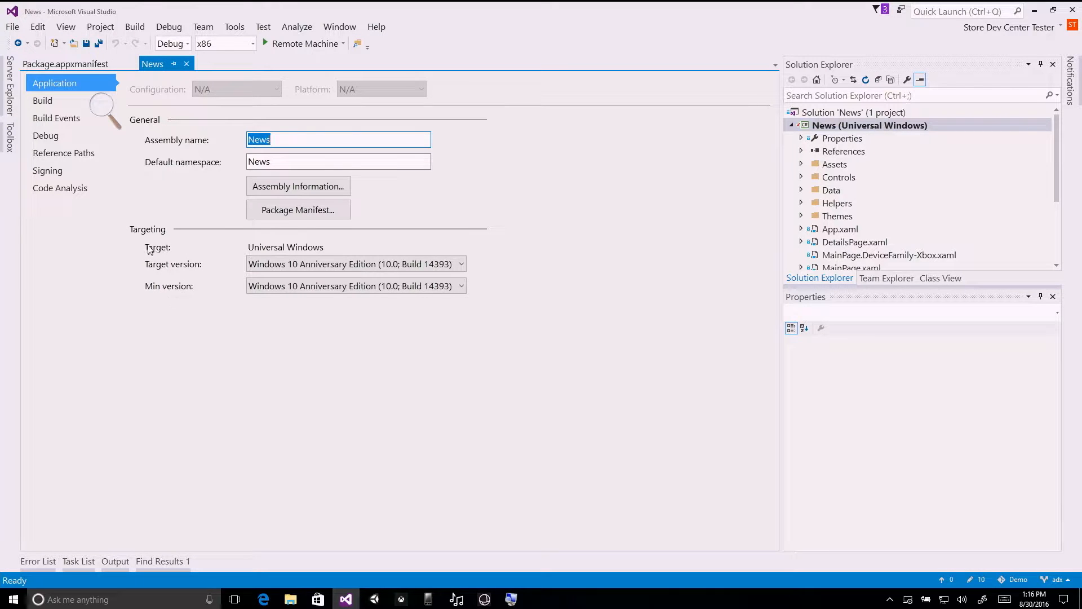
Check which Windows 10 builds can be chosen as the News project's target version and minimum version.
key(super+plus)
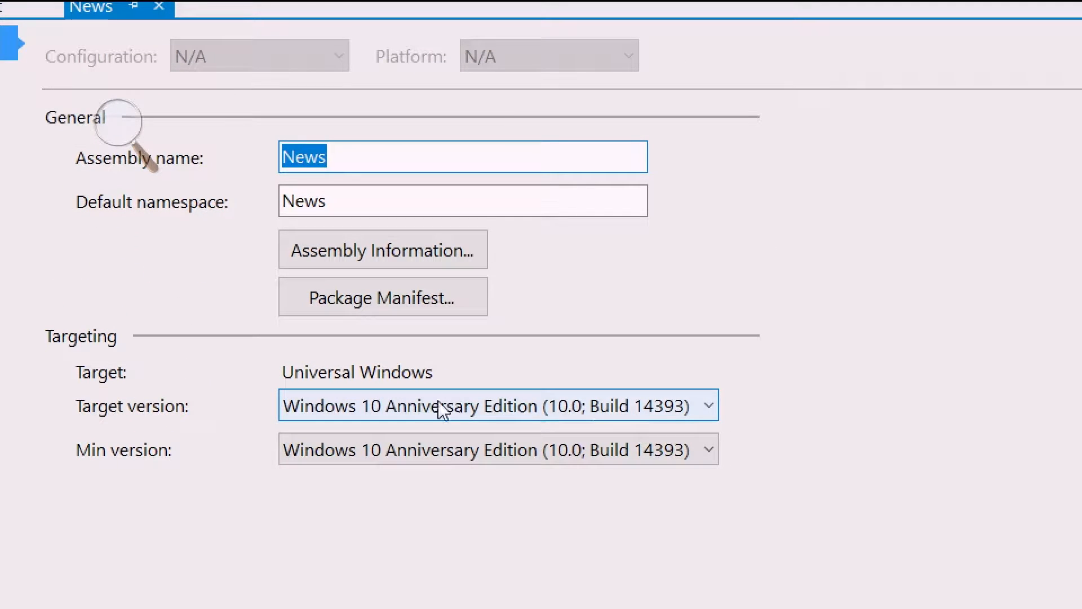
click(655, 416)
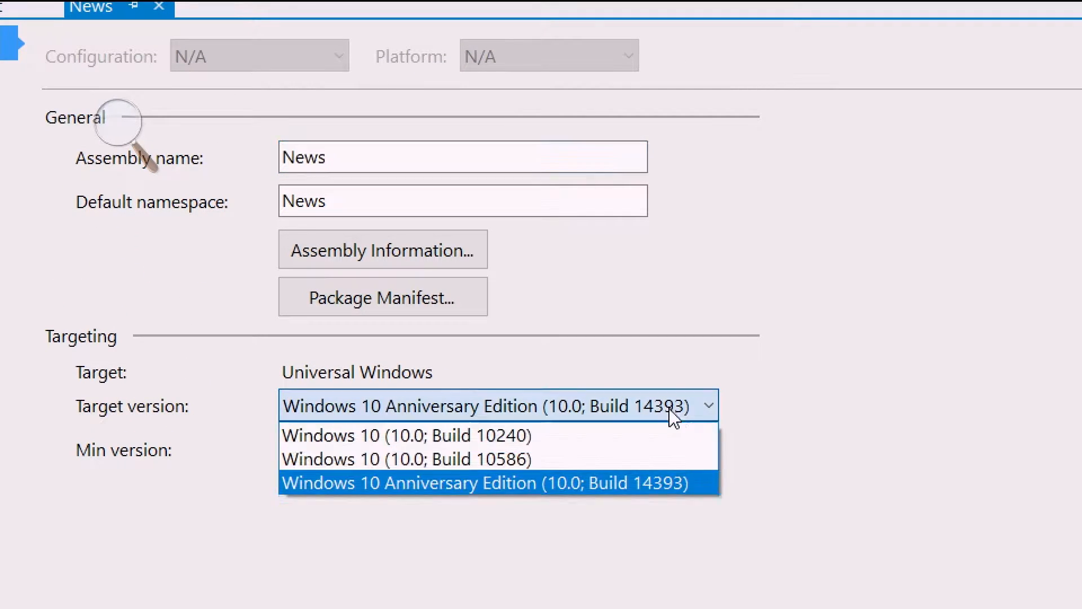
click(641, 480)
click(649, 454)
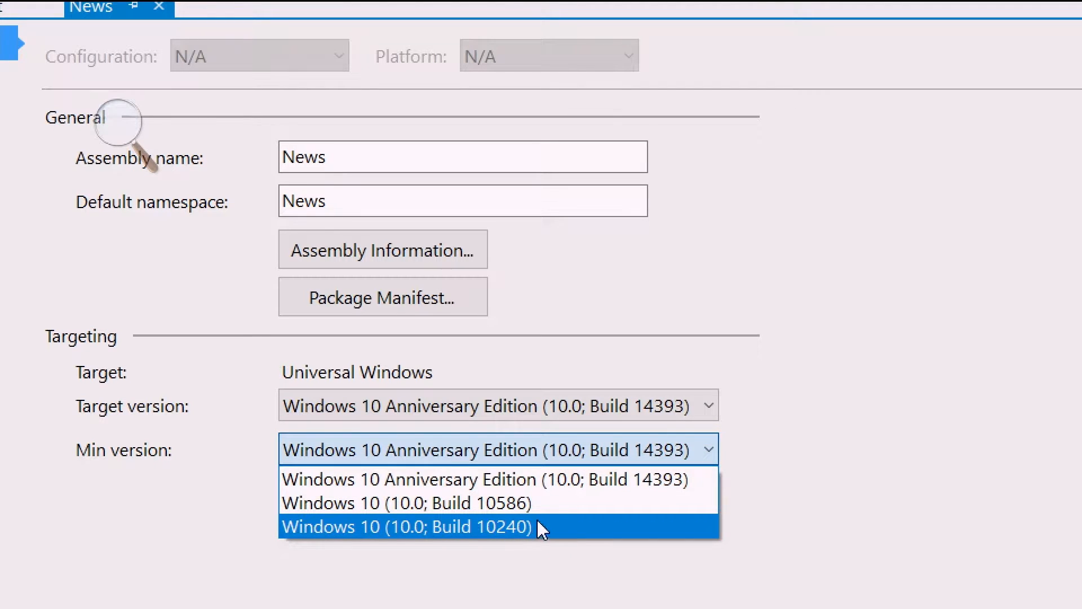
click(640, 415)
click(640, 414)
click(642, 414)
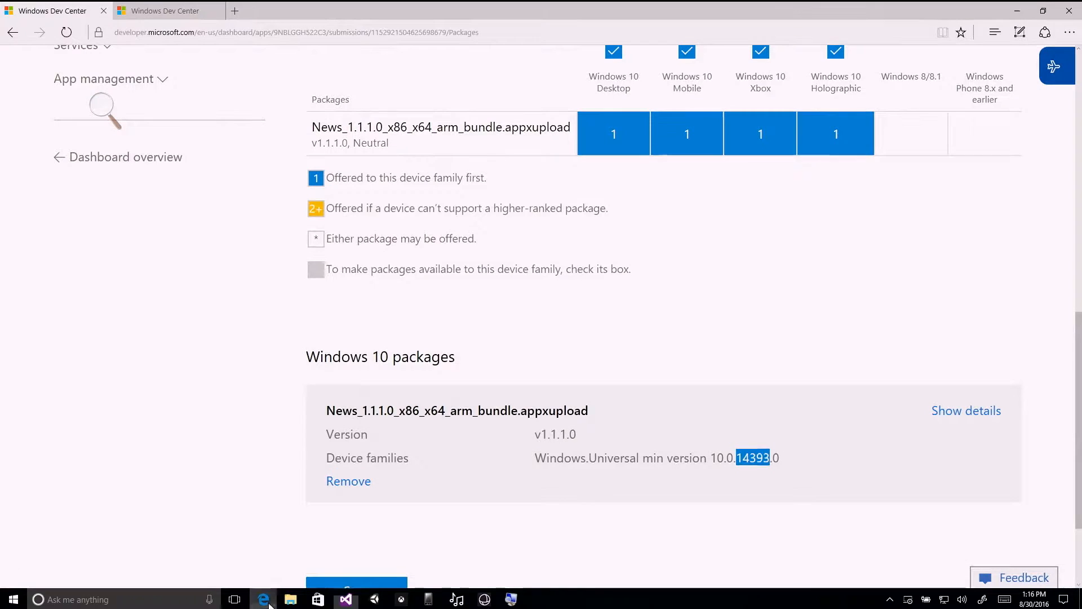
Switch to Edge and save the Packages page of the submission holding News_1.1.1.0_x86_x64_arm_bundle.appxupload.
click(264, 598)
click(191, 11)
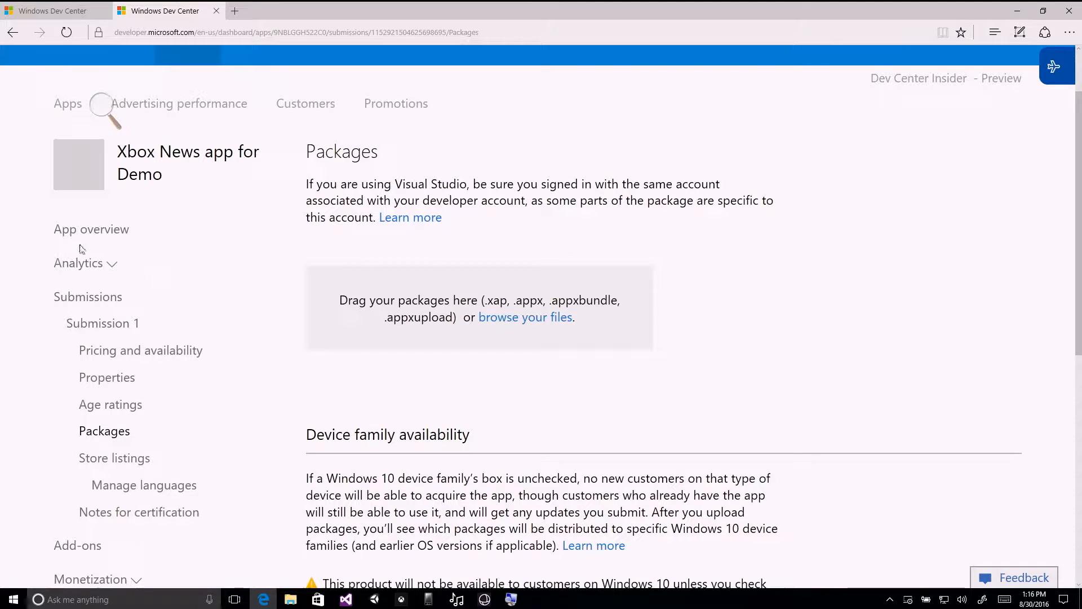
click(13, 33)
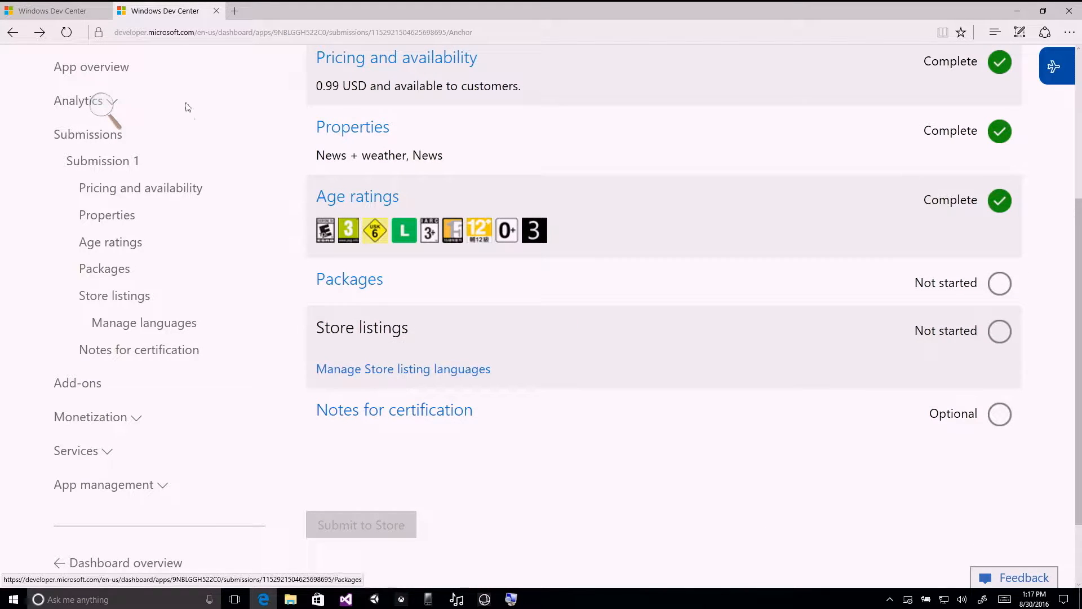
click(56, 12)
scroll(586, 407, down, 1)
click(603, 299)
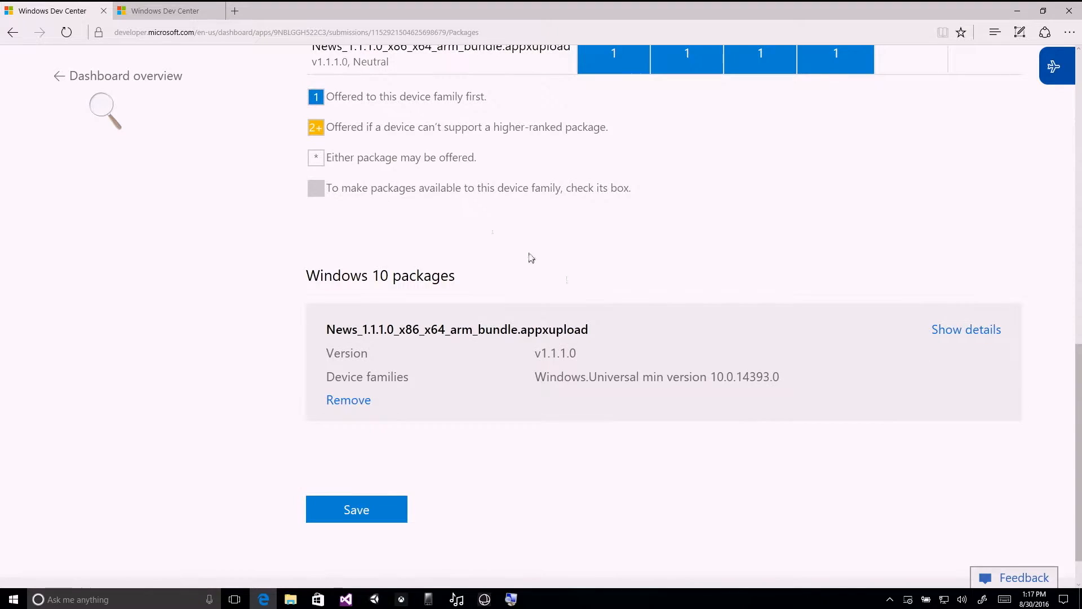
scroll(423, 228, up, 4)
scroll(423, 228, down, 7)
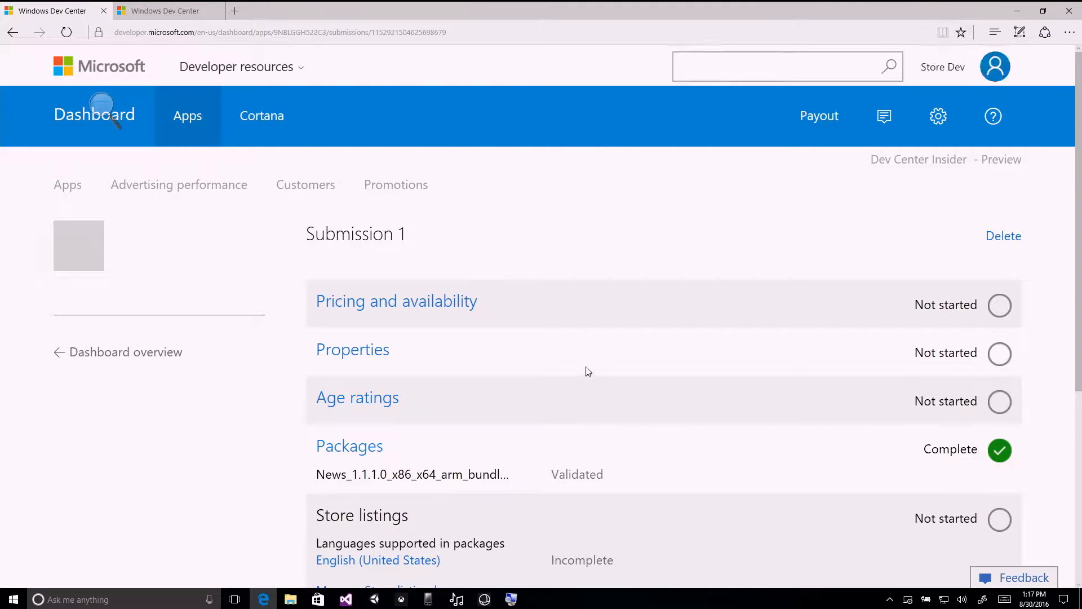
Open the English (United States) Store listing from Submission 1 and look over its text and screenshot fields.
scroll(552, 376, down, 4)
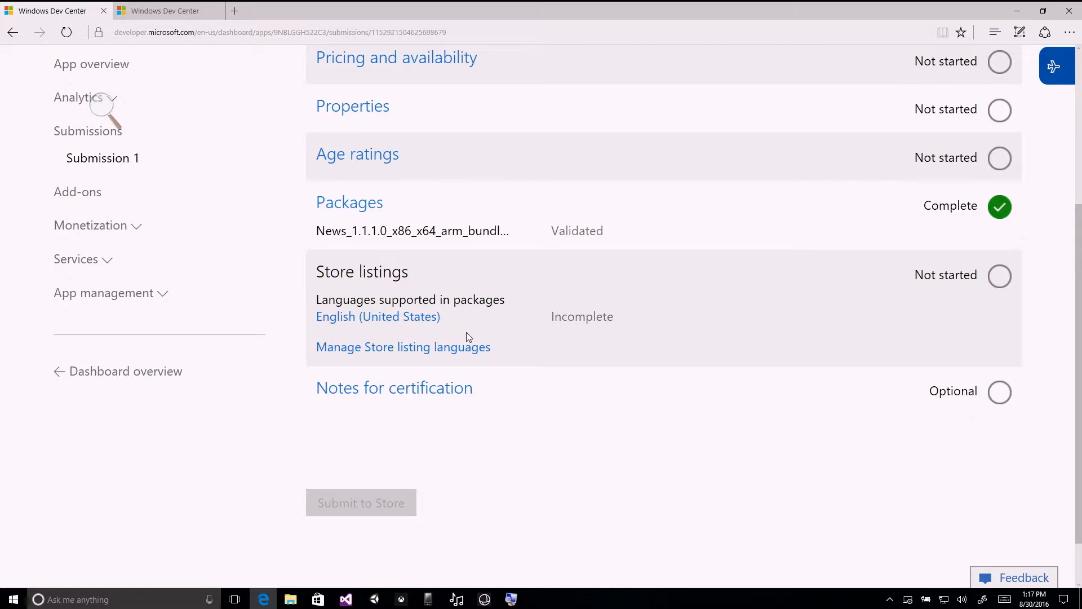
click(386, 322)
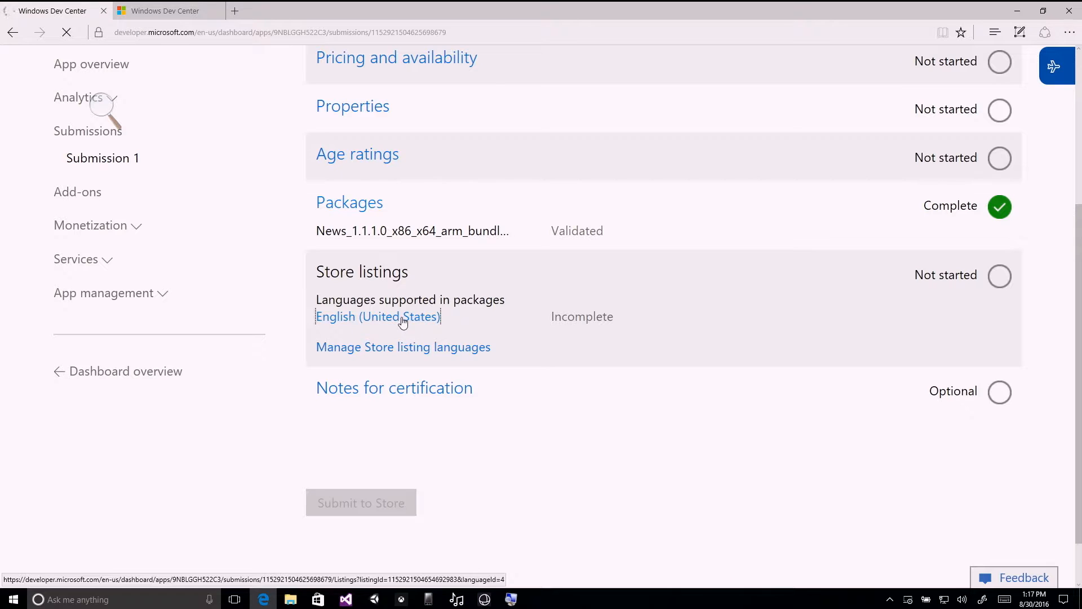
scroll(948, 263, down, 3)
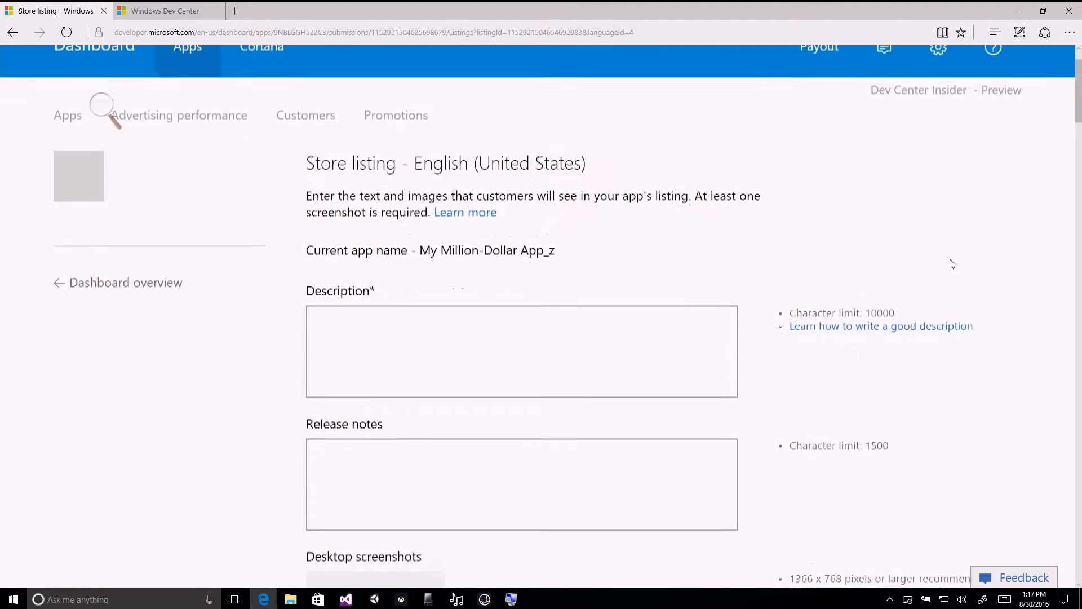
scroll(992, 285, down, 10)
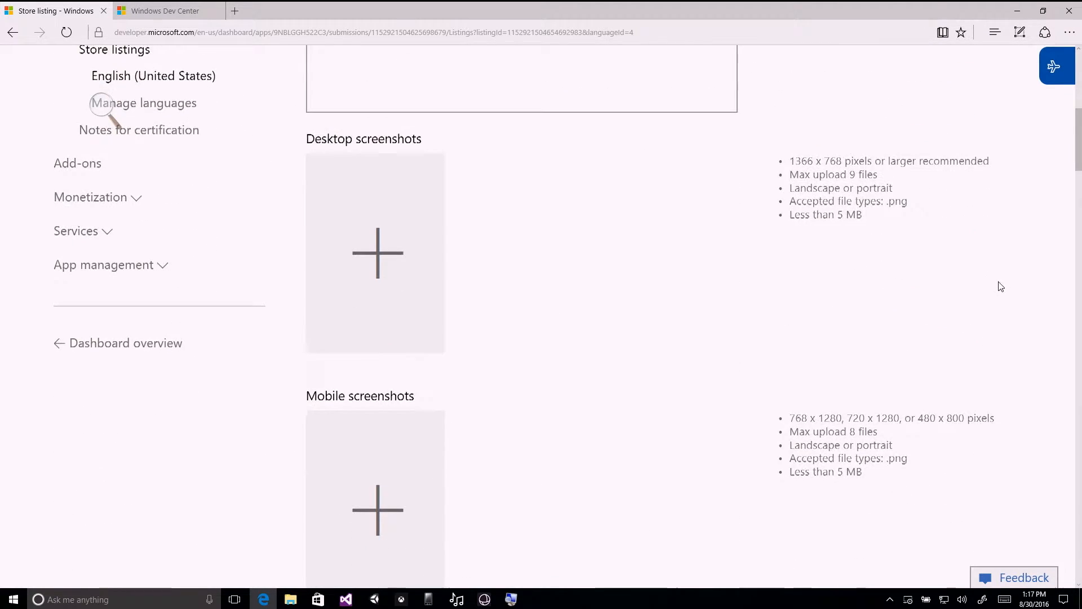
scroll(996, 287, up, 15)
scroll(993, 289, down, 3)
scroll(993, 289, down, 1)
Enter "Really great app idea" as the description and "Initial Release" as the release notes.
click(669, 217)
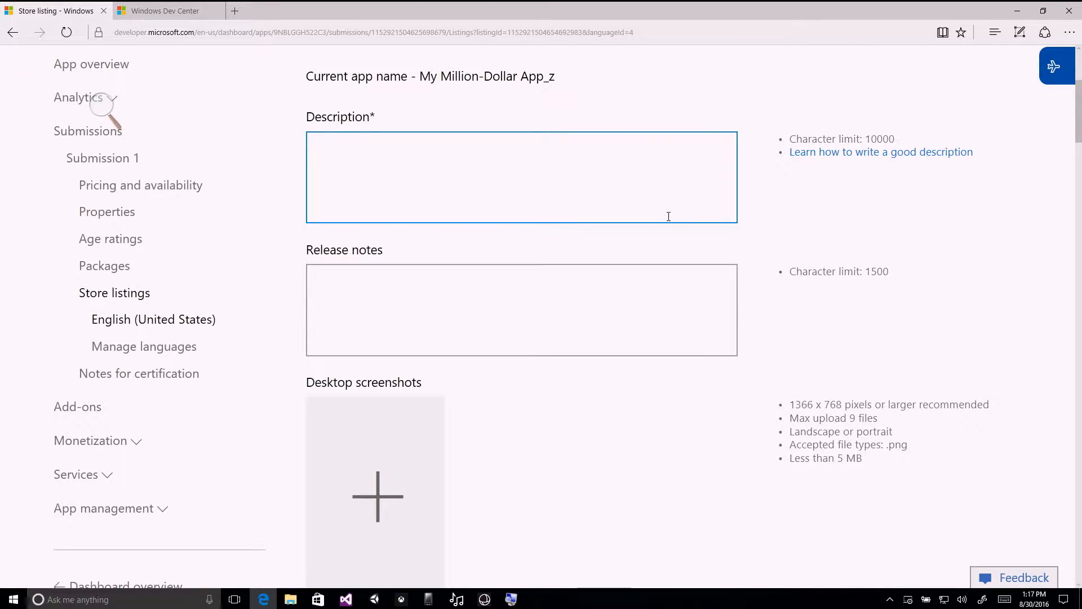
text(Really great app idea)
click(667, 275)
text(Initial Release)
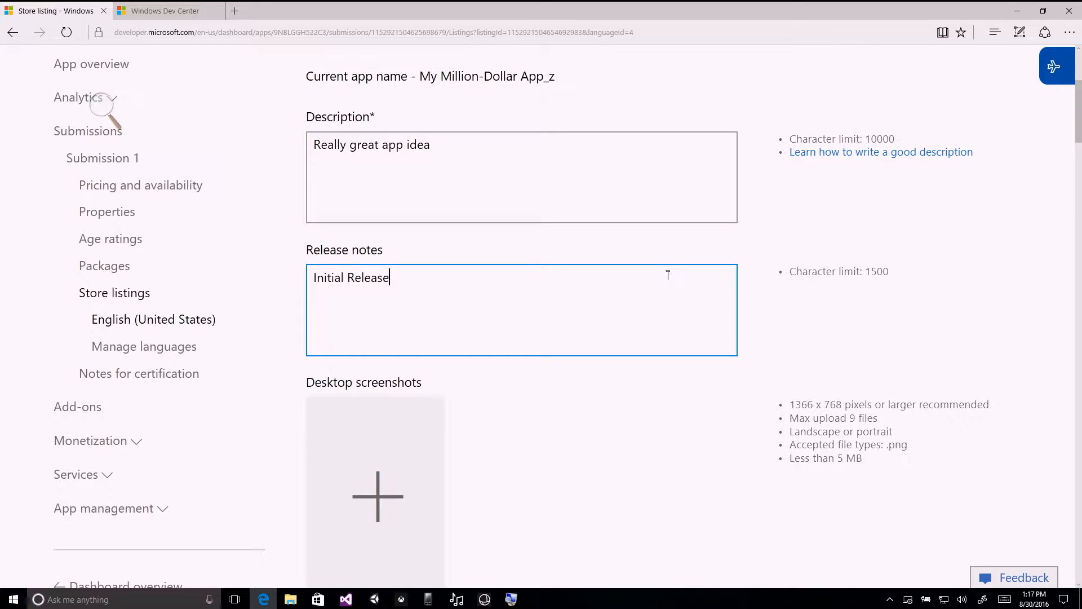
Add desktop - ss1.png from the Store Demo folder to the listing's desktop screenshots.
scroll(674, 282, down, 3)
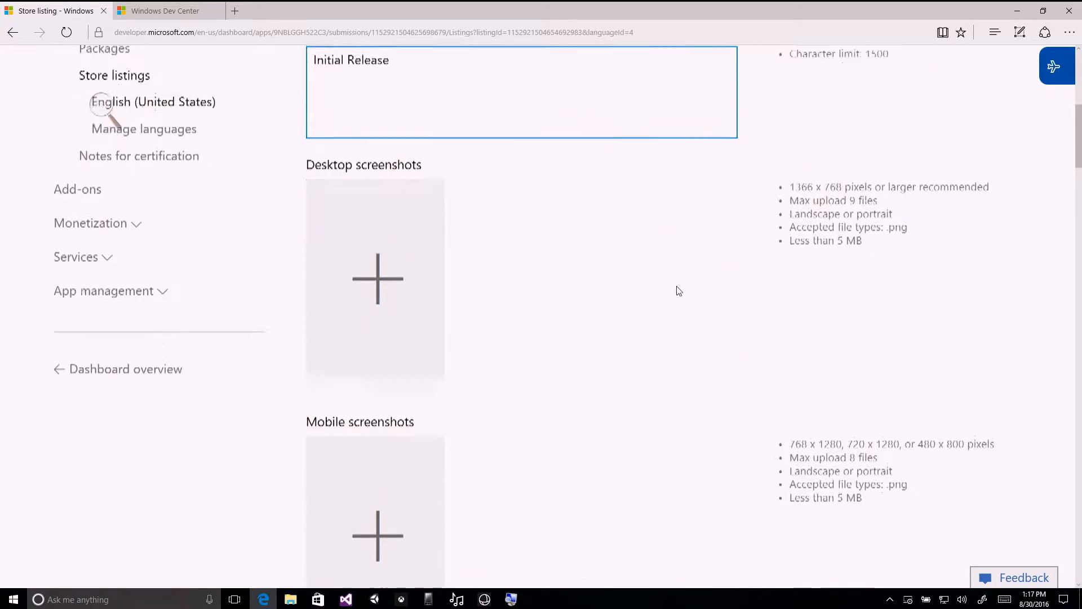
click(290, 599)
drag(396, 265, 290, 265)
click(285, 178)
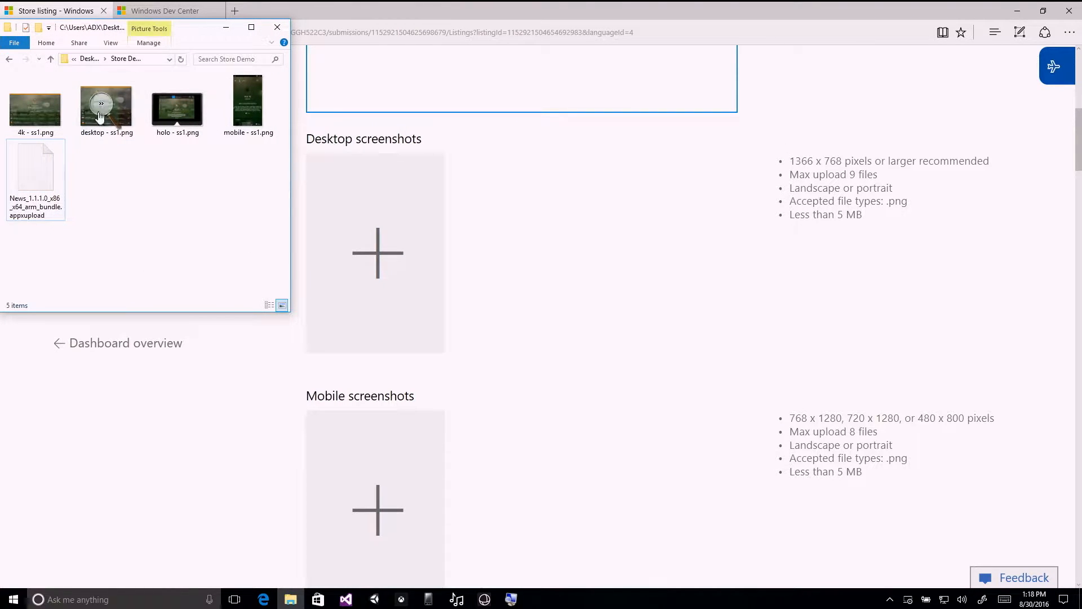
drag(123, 118, 377, 250)
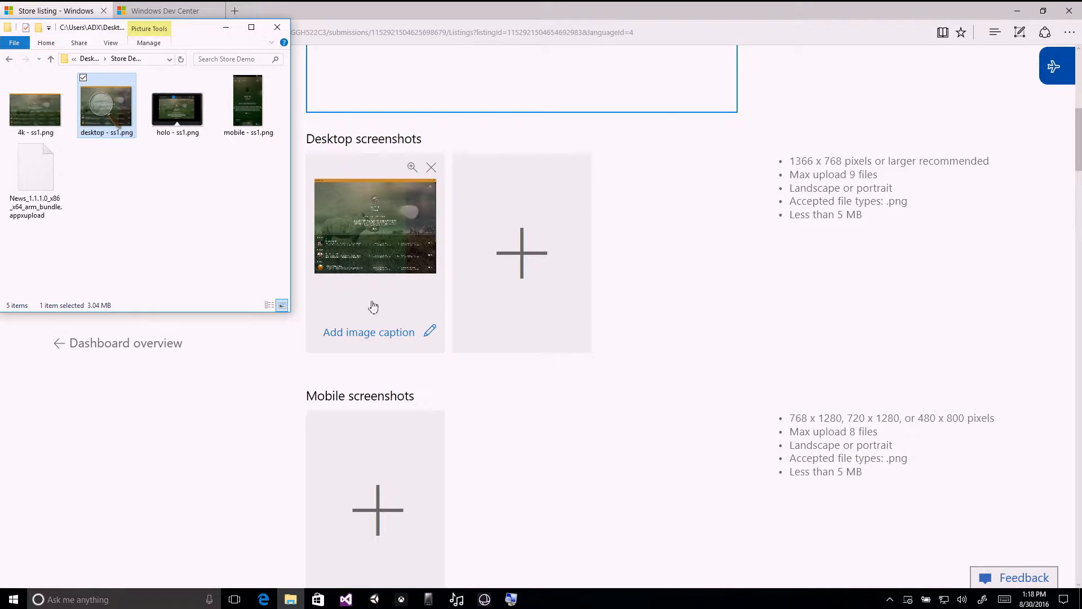
Add mobile - ss1.png from the Store Demo folder to the listing's mobile screenshots.
click(716, 292)
key(alt+Tab)
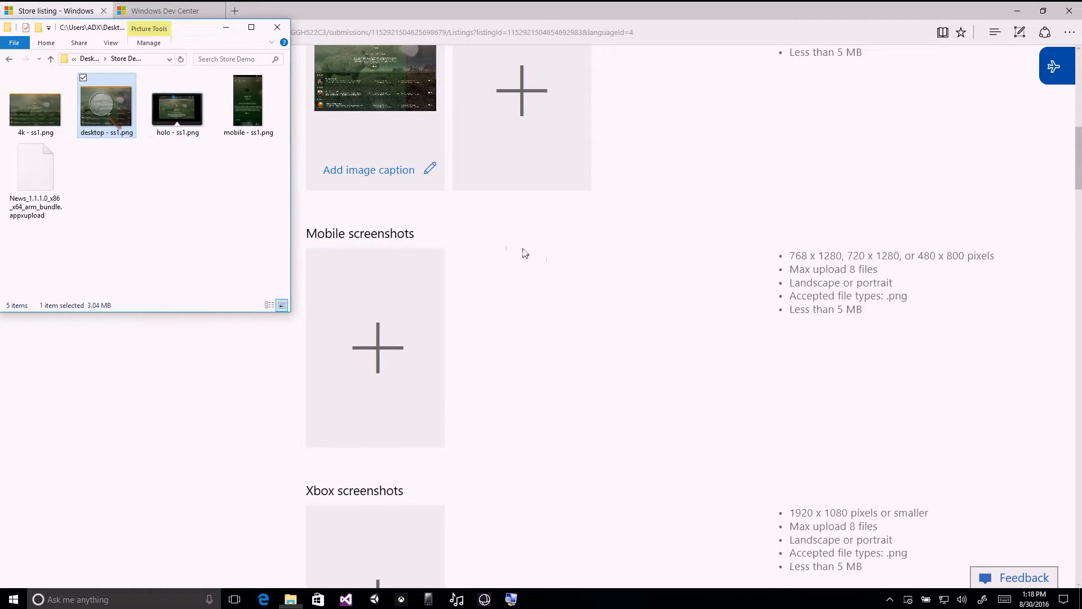
drag(242, 109, 357, 281)
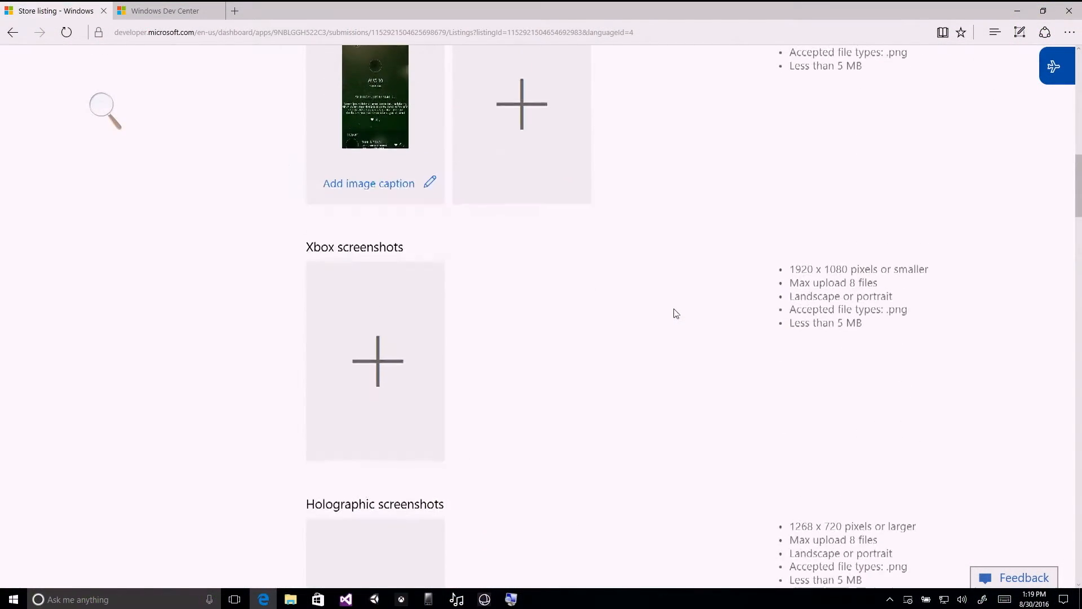
Add 4k - ss1.png from the Store Demo folder to the listing's Xbox screenshots.
scroll(672, 312, down, 2)
key(alt+Tab)
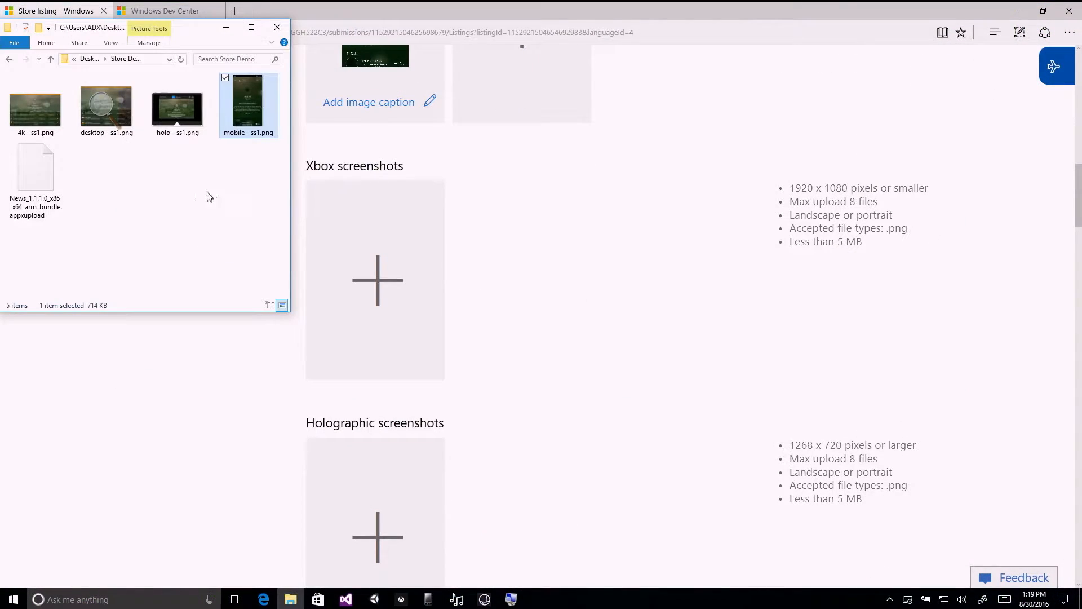
click(35, 115)
drag(318, 277, 374, 284)
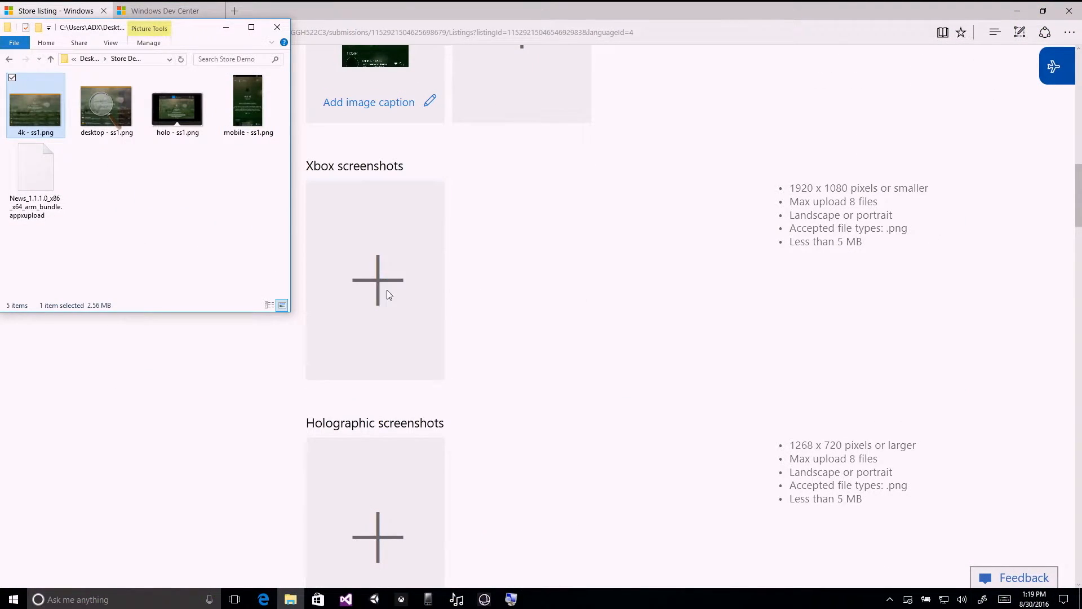
Add holo - ss1.png from the Store Demo folder to the listing's holographic screenshots.
scroll(561, 273, down, 3)
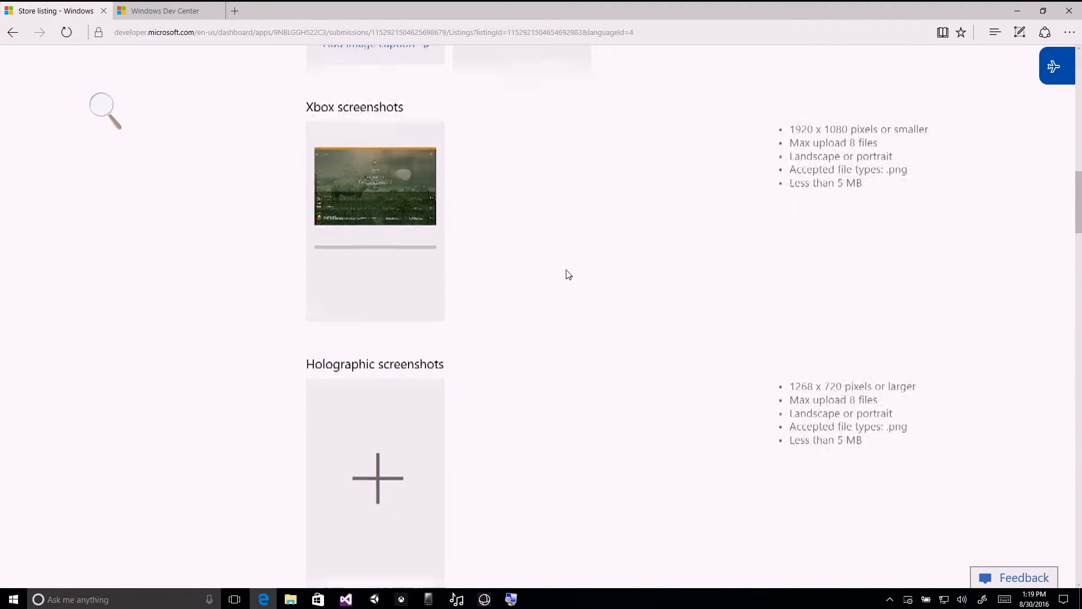
drag(177, 107, 377, 370)
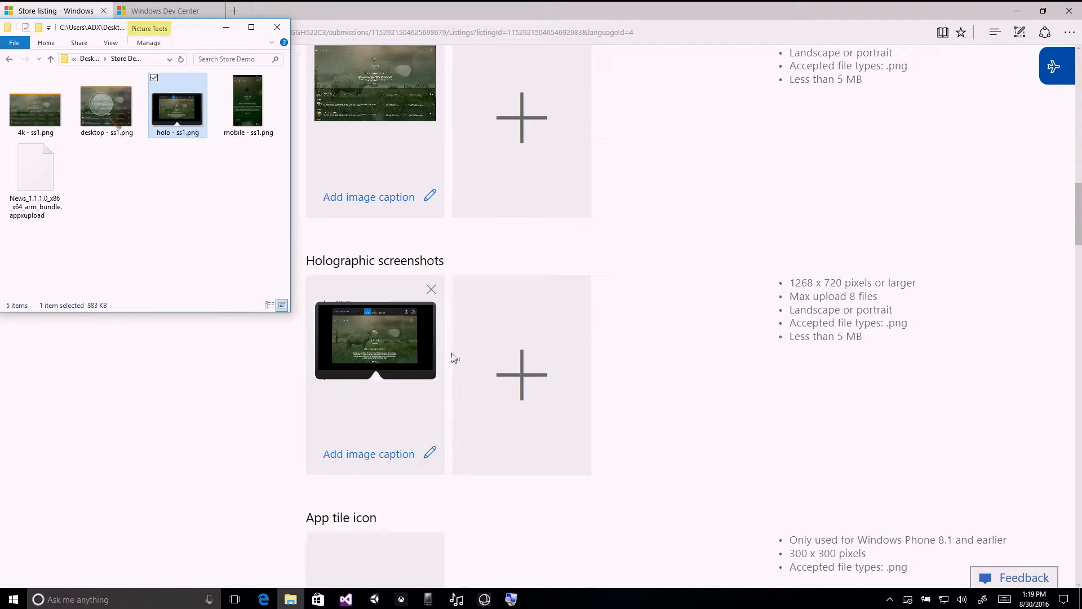
click(747, 346)
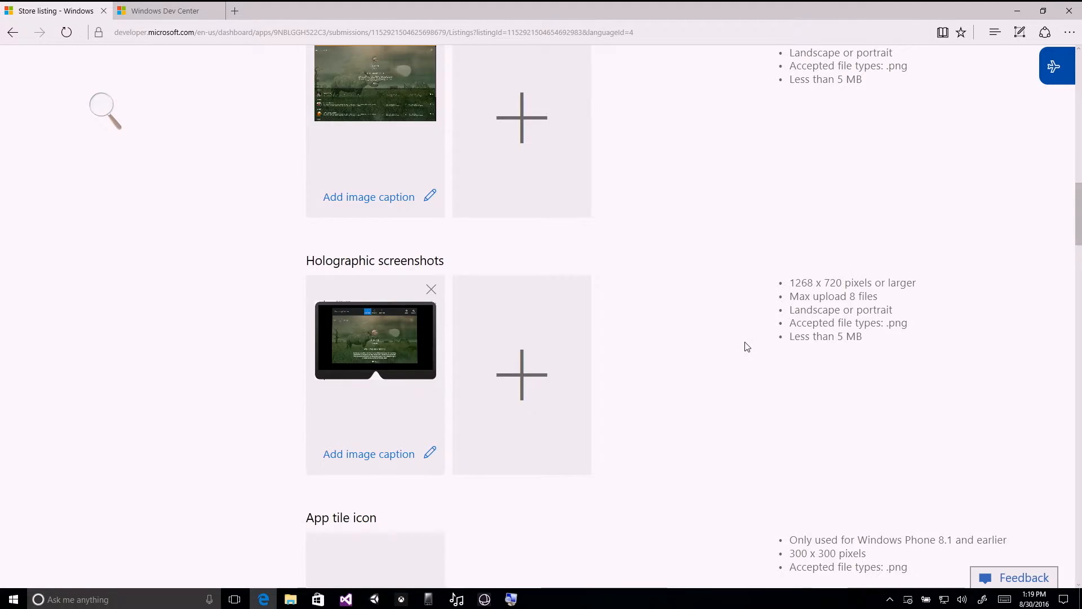
Enter "features 1" as the first app feature and add another empty feature field below it.
scroll(748, 346, down, 3)
scroll(748, 346, down, 2)
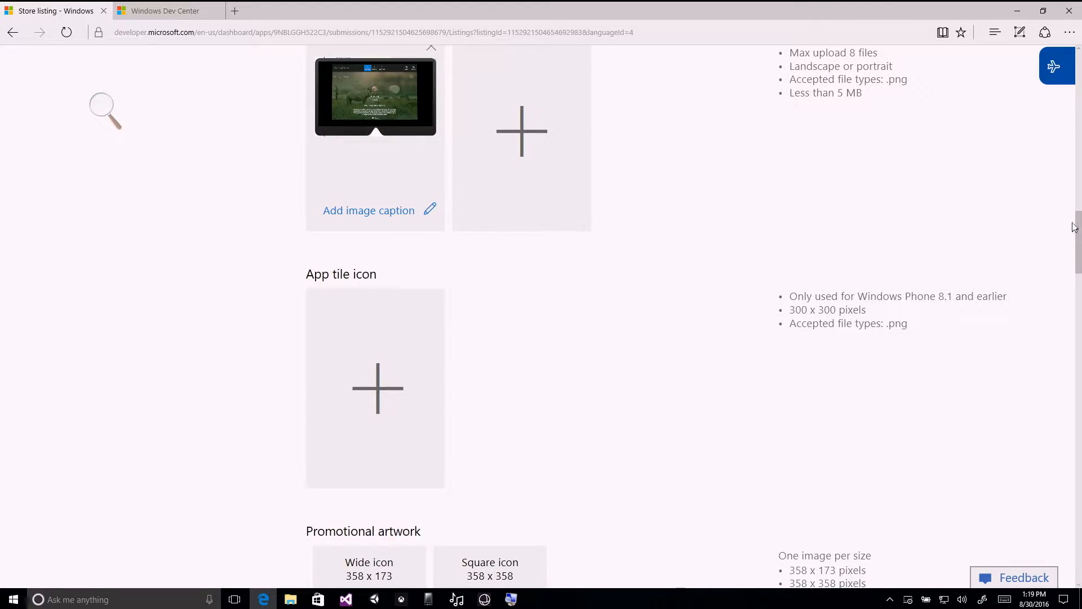
mouse_move(1079, 234)
mouse_down()
mouse_move(1079, 284)
mouse_move(1079, 244)
mouse_up()
drag(858, 208, 945, 209)
drag(1077, 238, 1078, 368)
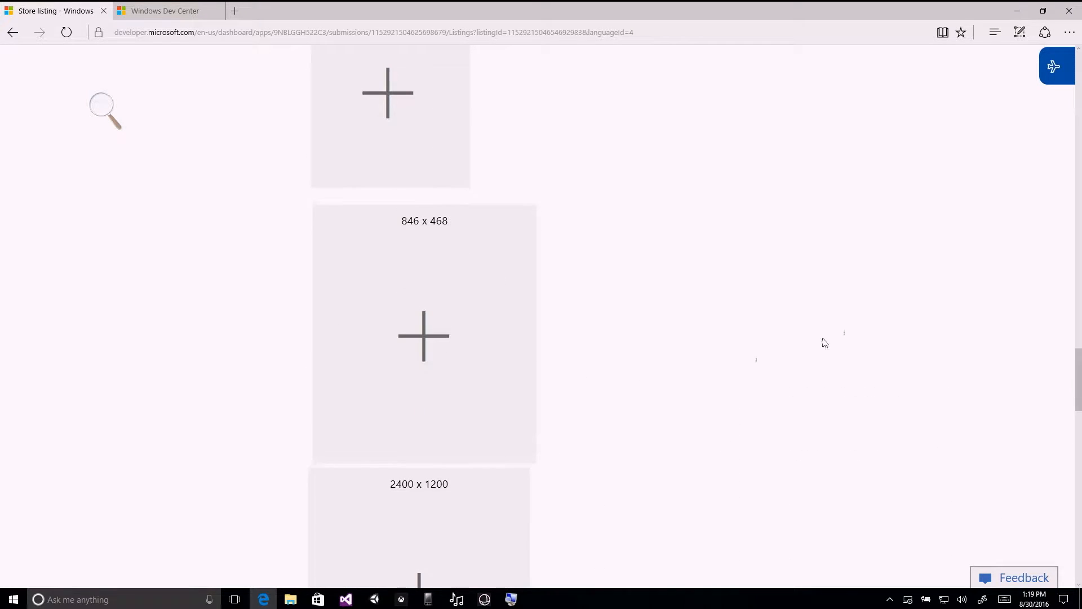
scroll(879, 303, down, 5)
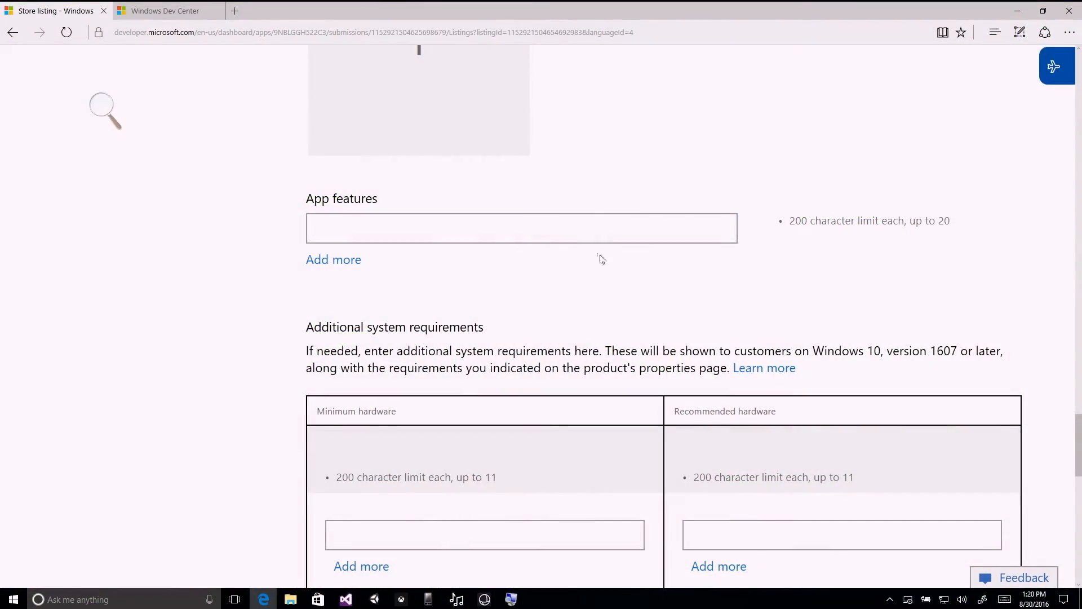
click(587, 228)
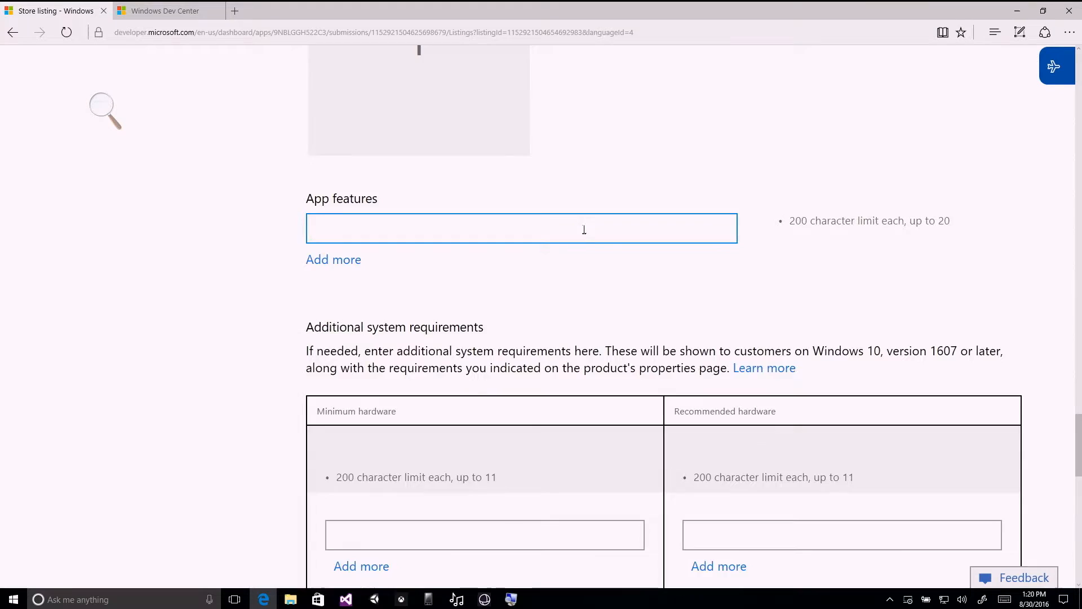
scroll(490, 231, down, 2)
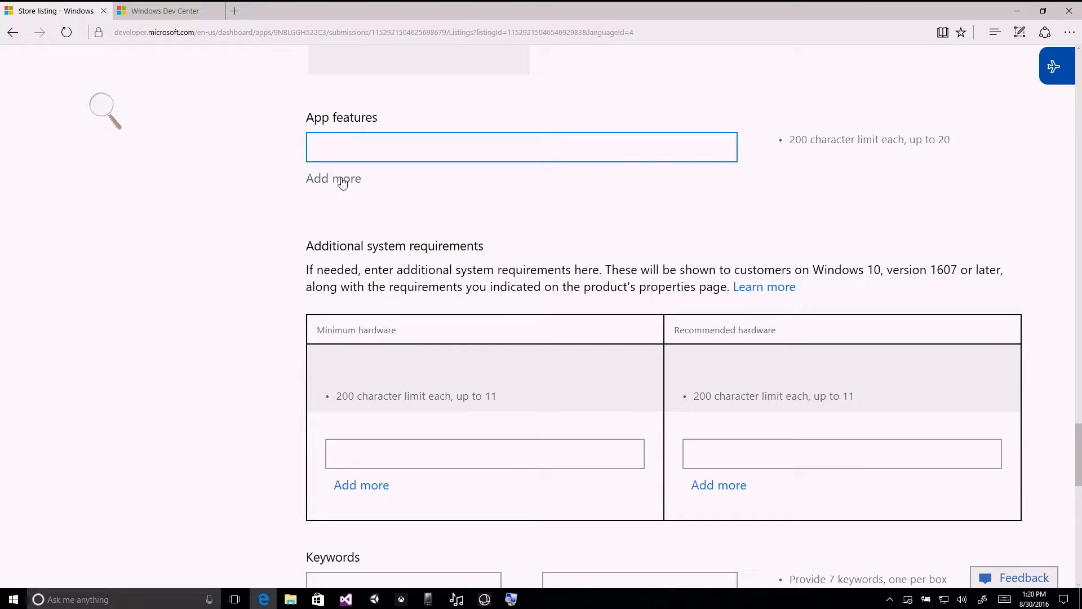
text(feature)
click(329, 180)
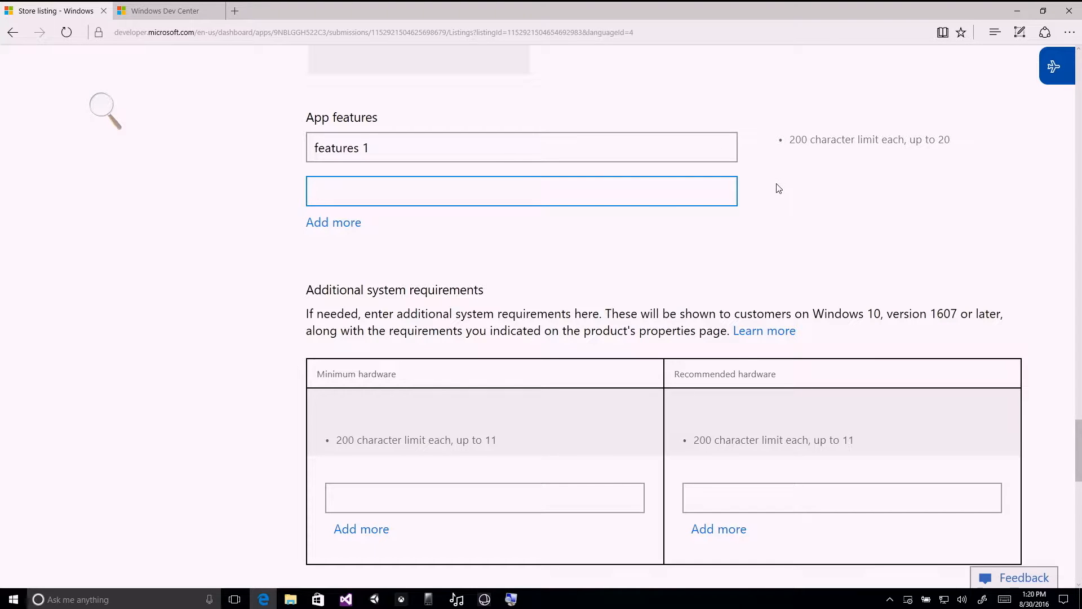
scroll(779, 188, down, 3)
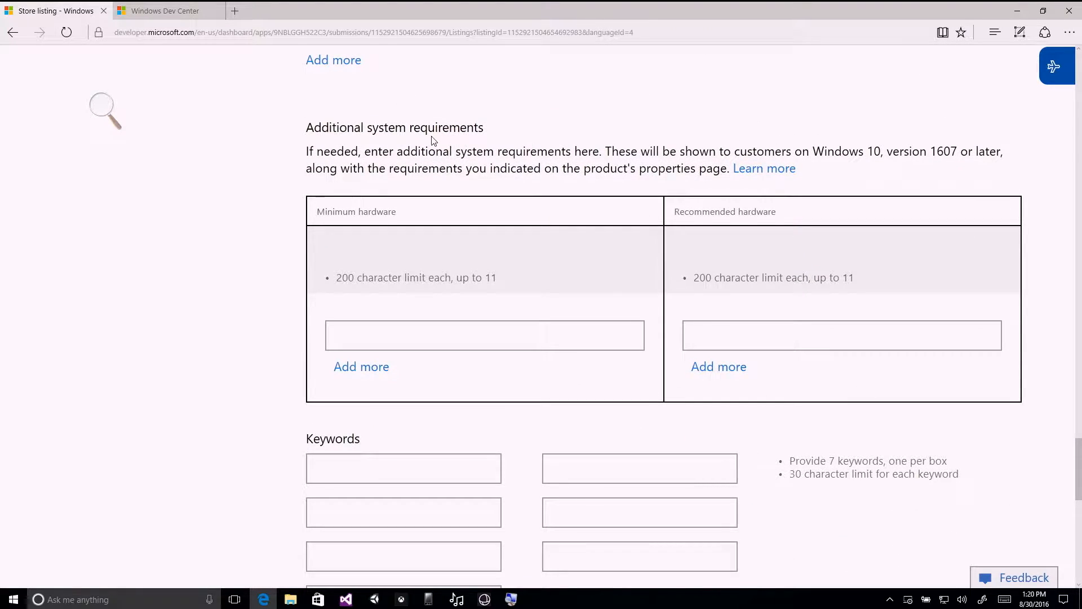
Leave the additional system requirements blank and enter "bloomberg", "trending" and "latest" as the first three listing keywords.
scroll(434, 140, down, 2)
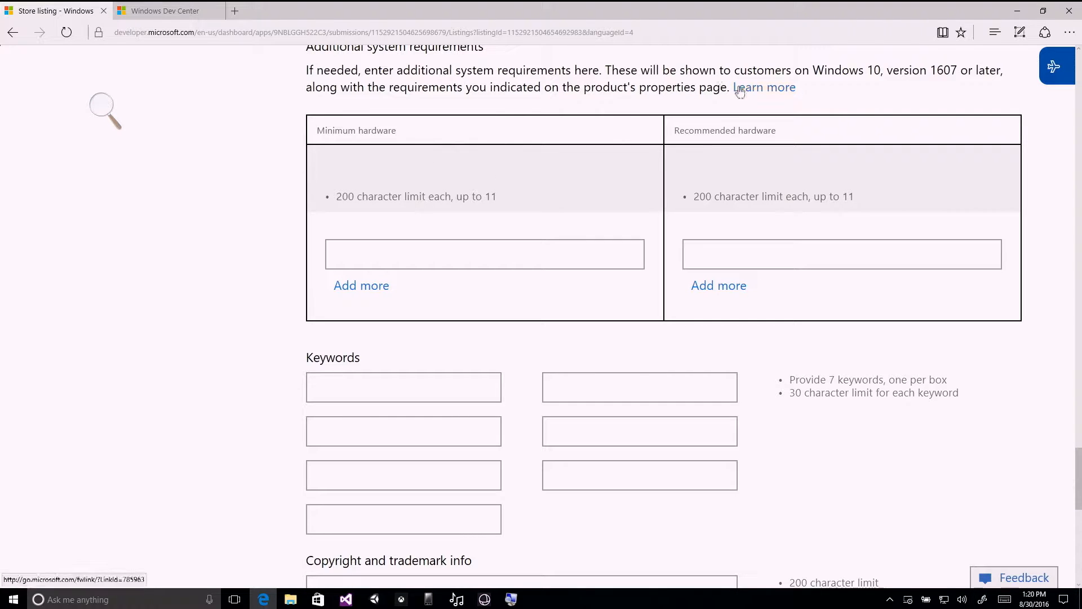
scroll(412, 66, up, 2)
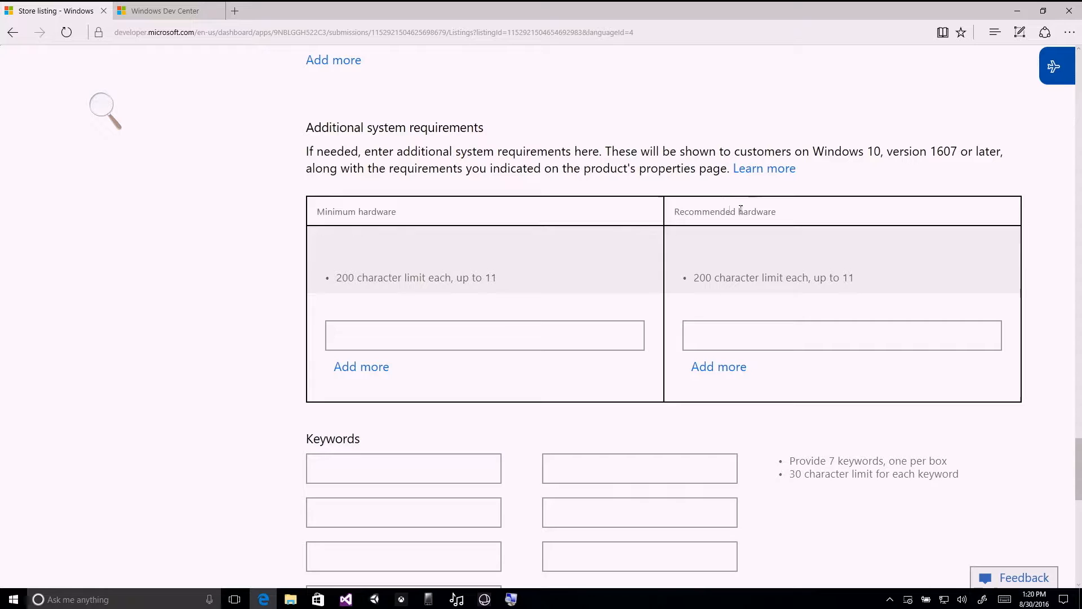
scroll(626, 214, down, 2)
drag(720, 70, 881, 70)
click(881, 70)
scroll(577, 128, down, 4)
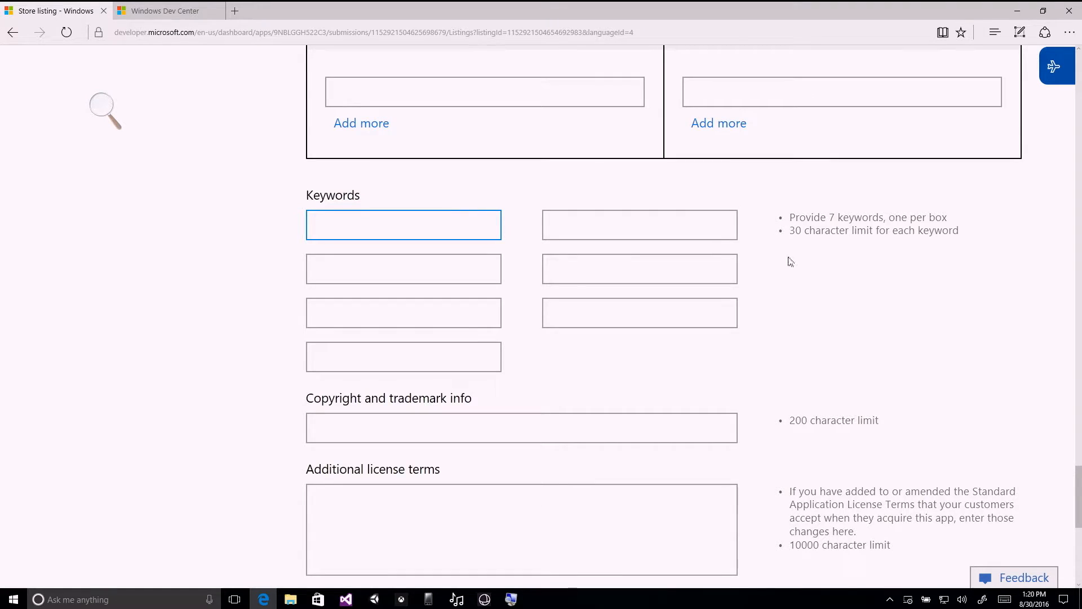
scroll(791, 261, down, 2)
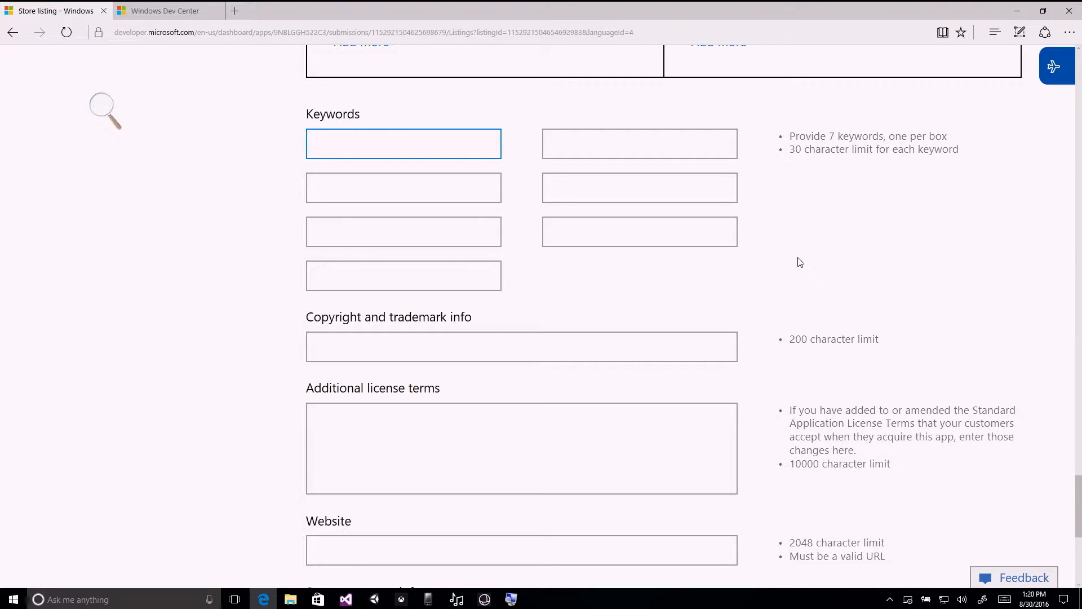
text(bloomberg)
click(672, 144)
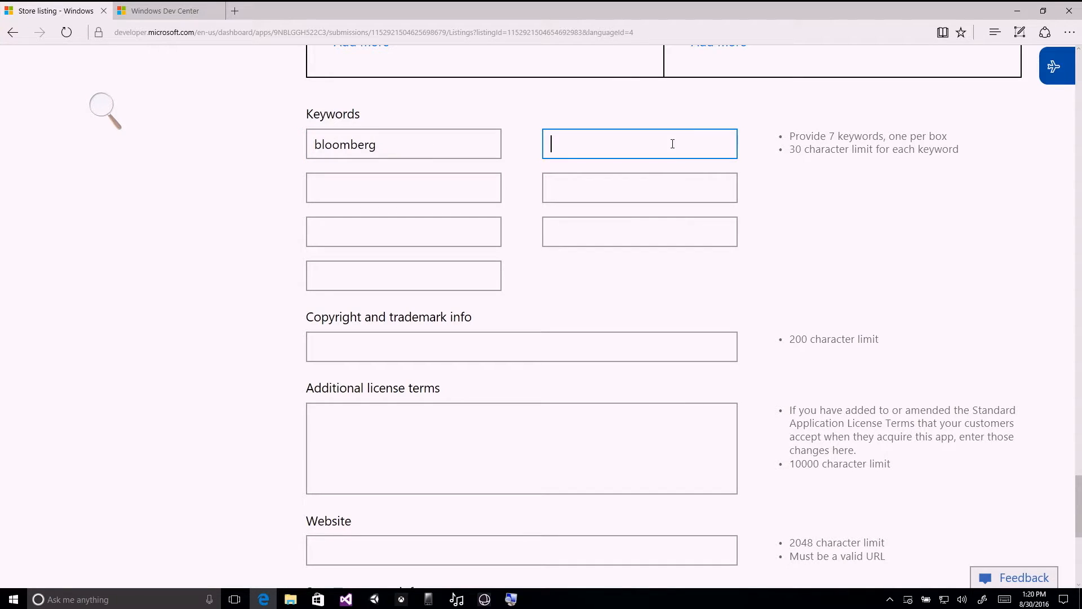
text(trending)
click(451, 171)
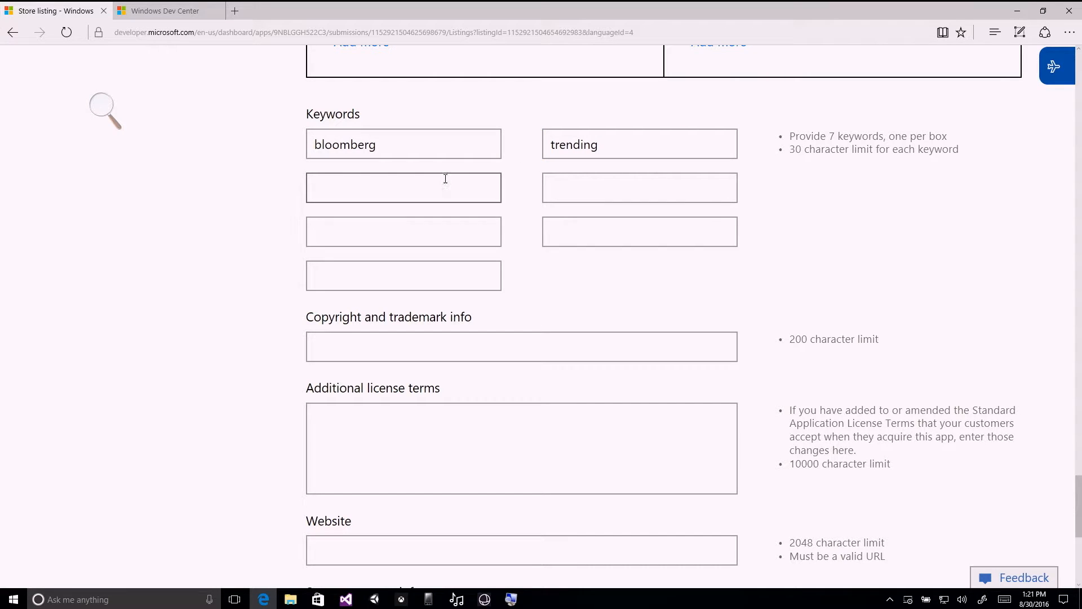
text(latest)
click(560, 184)
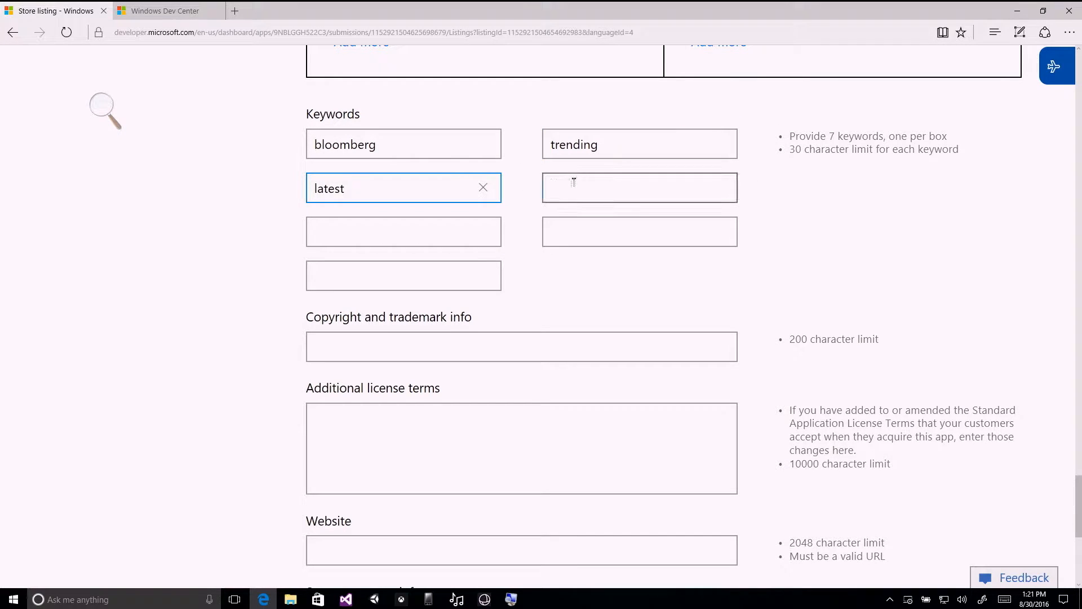
scroll(582, 192, down, 3)
click(573, 186)
click(570, 276)
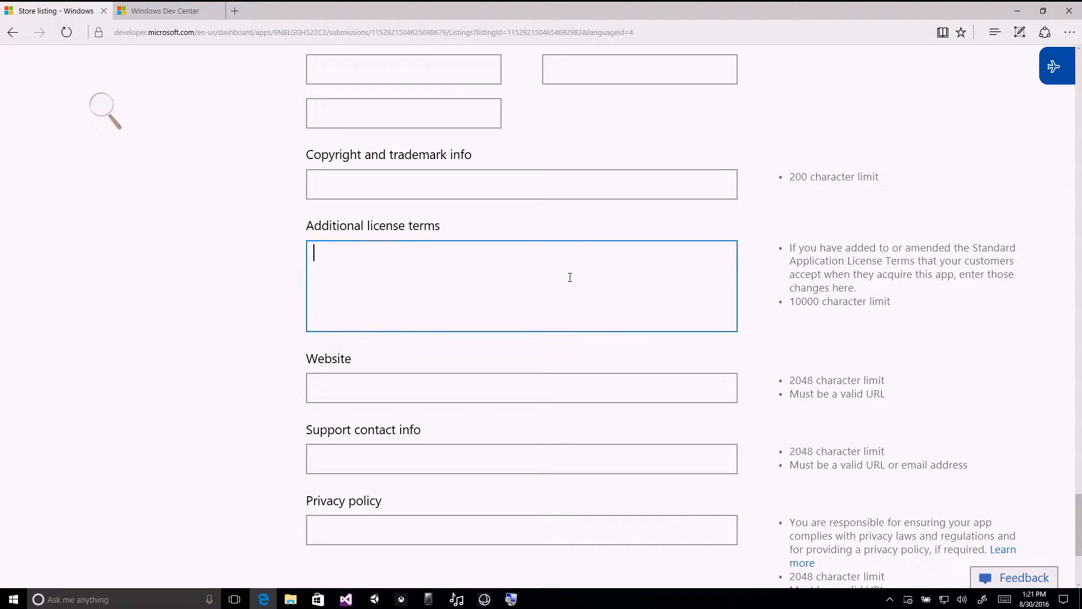
scroll(569, 276, down, 1)
click(555, 306)
text(h)
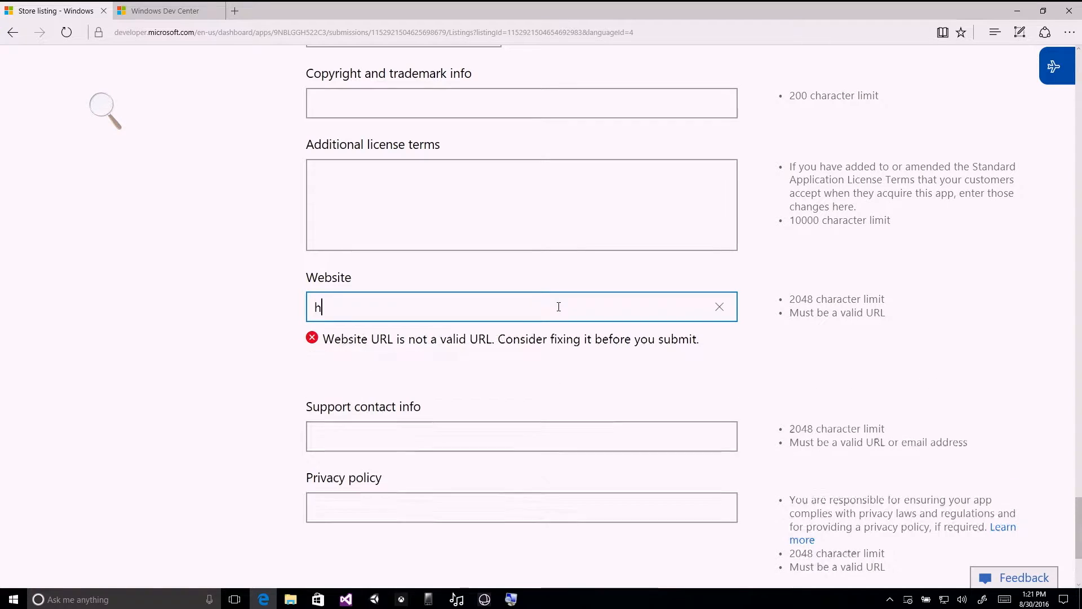
text(ttp://microsoft.com)
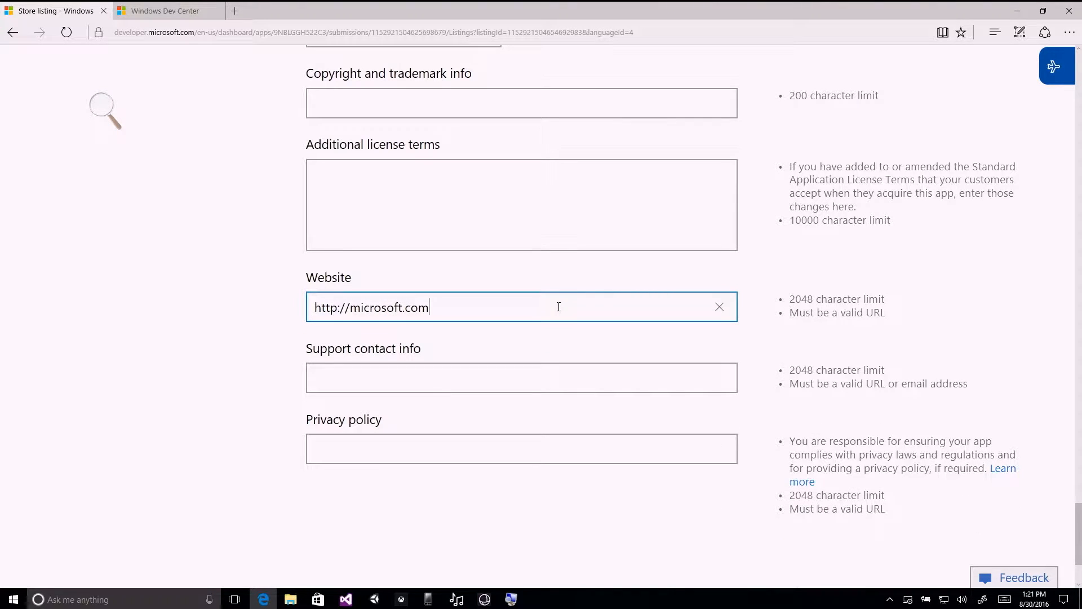
click(544, 439)
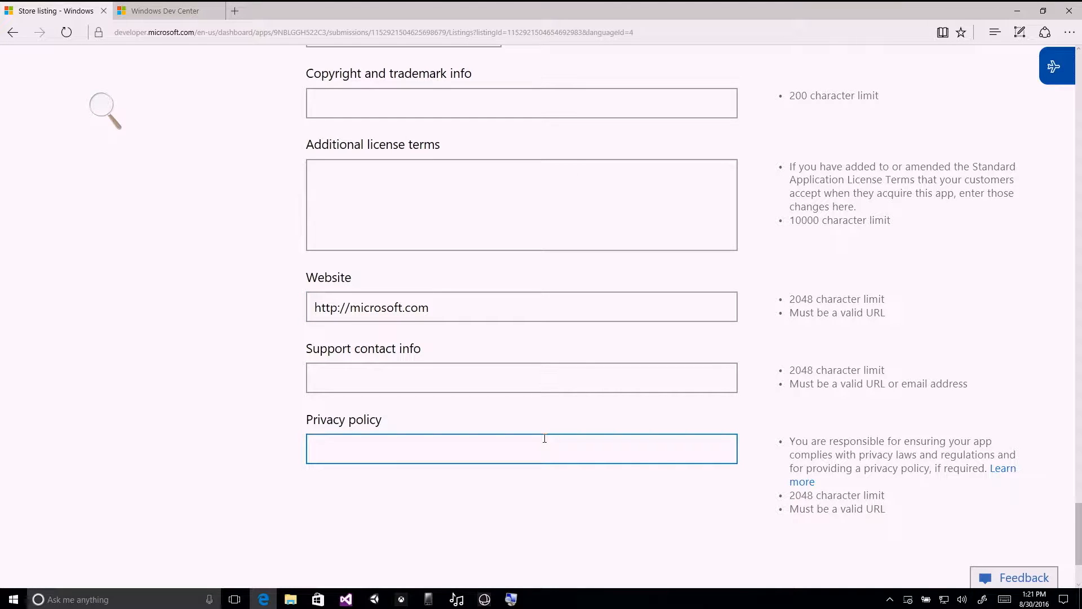
text(http://microsoft.com/privacy)
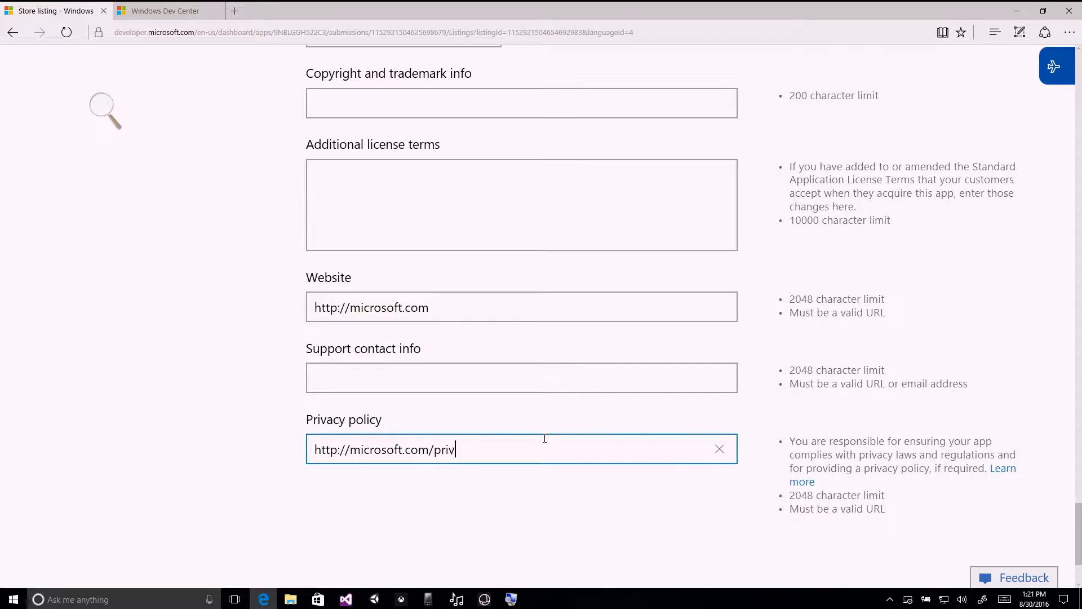
Enter the support contact's e-mail address and save the Store listing.
click(576, 371)
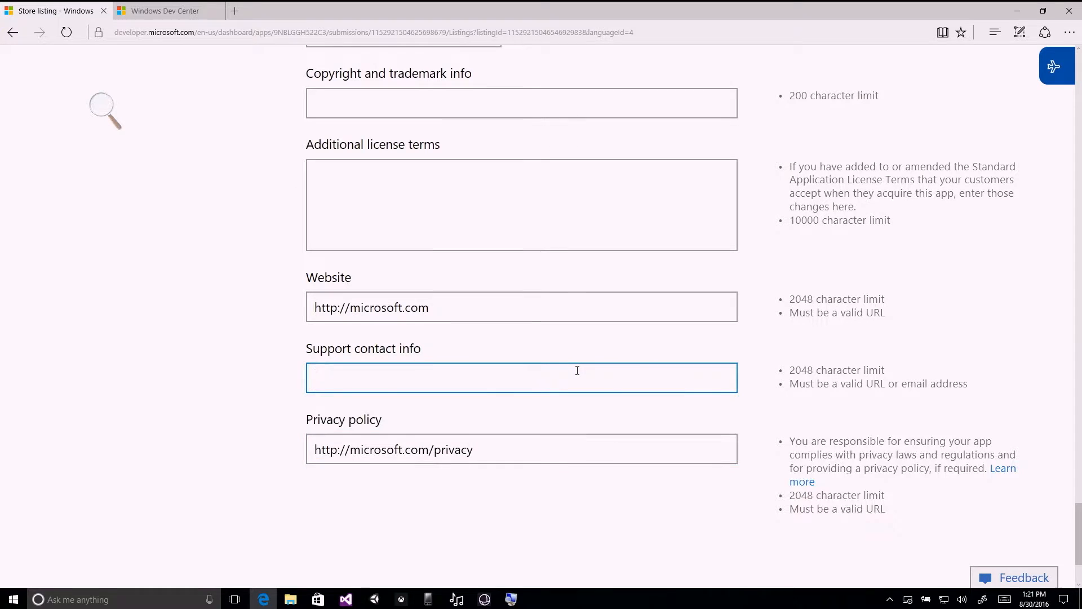
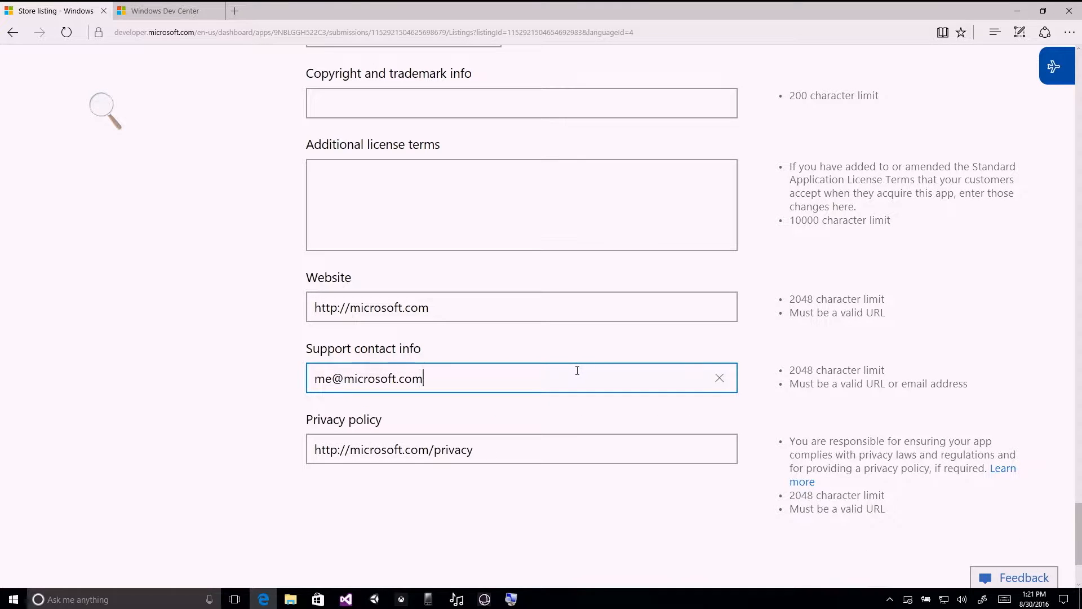
scroll(675, 359, down, 3)
click(383, 460)
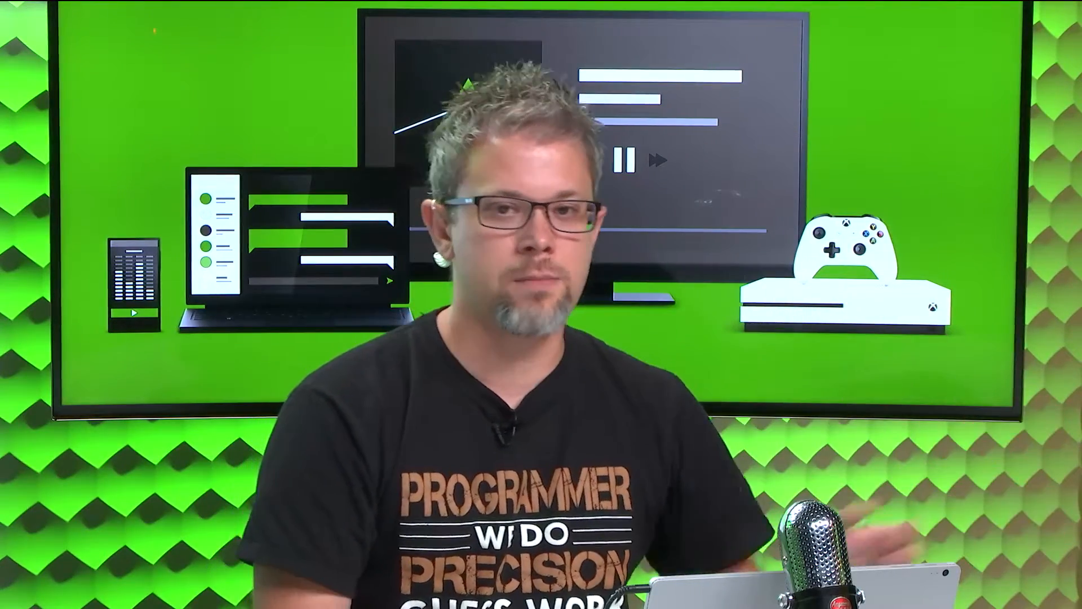
Open the notes for certification, review the examples of information for testers, and save the page with the notes left blank.
scroll(552, 388, down, 3)
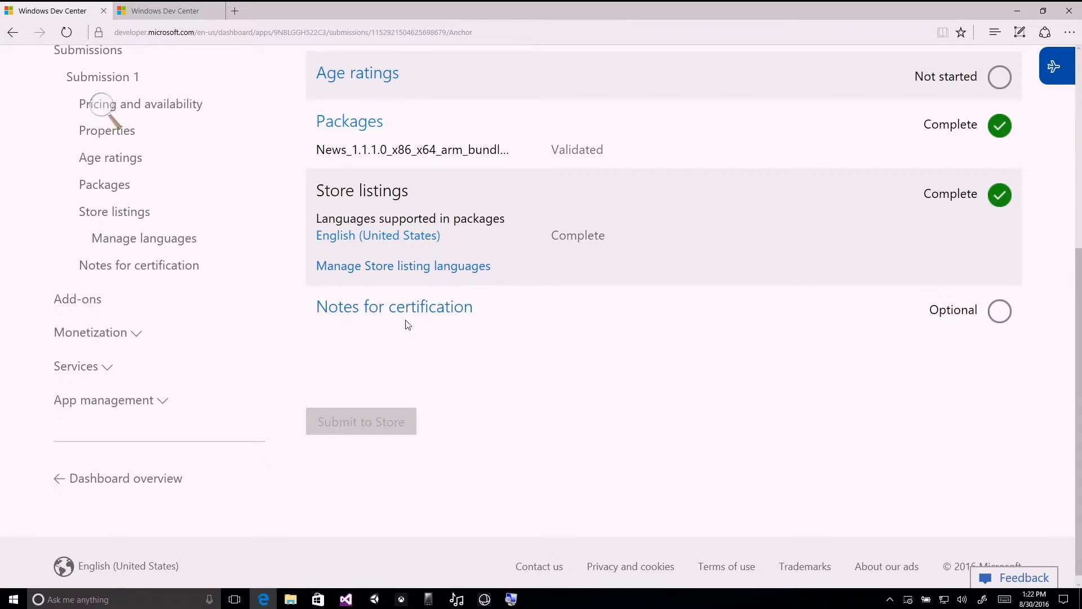
click(407, 314)
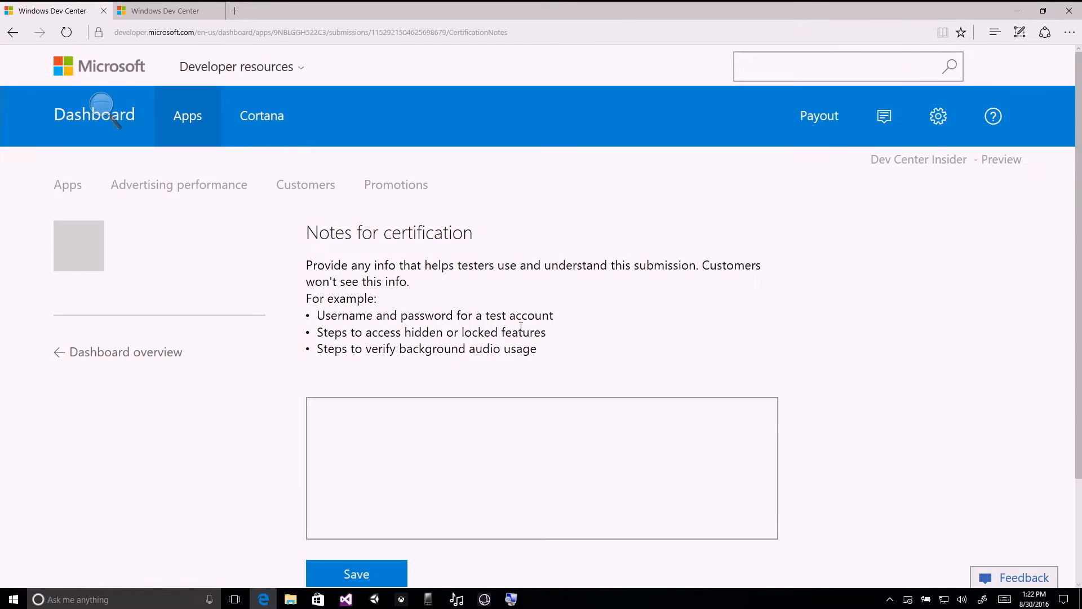
scroll(649, 304, down, 3)
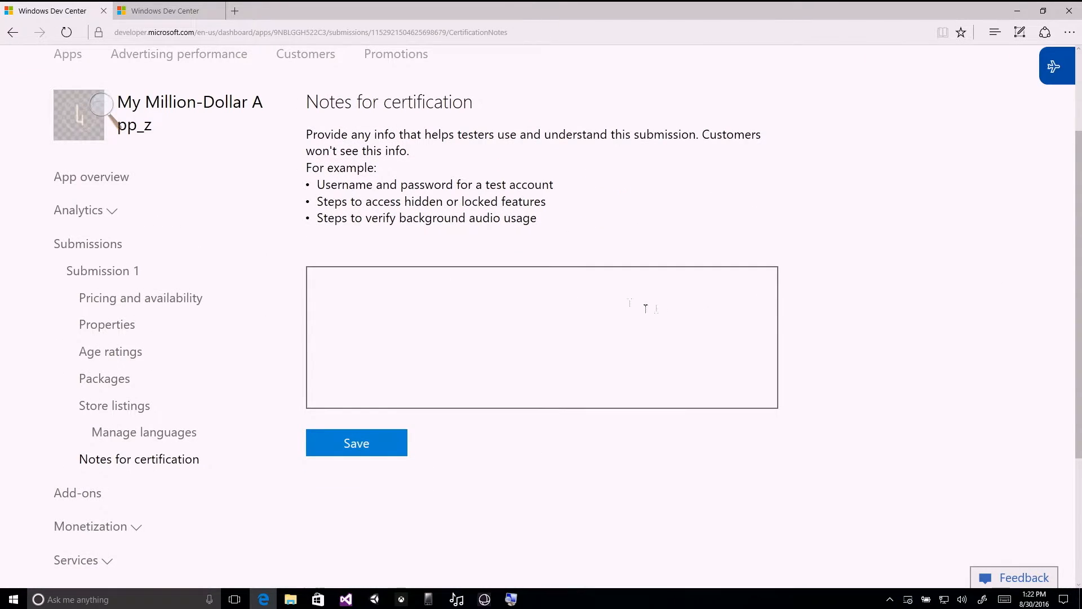
drag(549, 223, 317, 185)
click(555, 209)
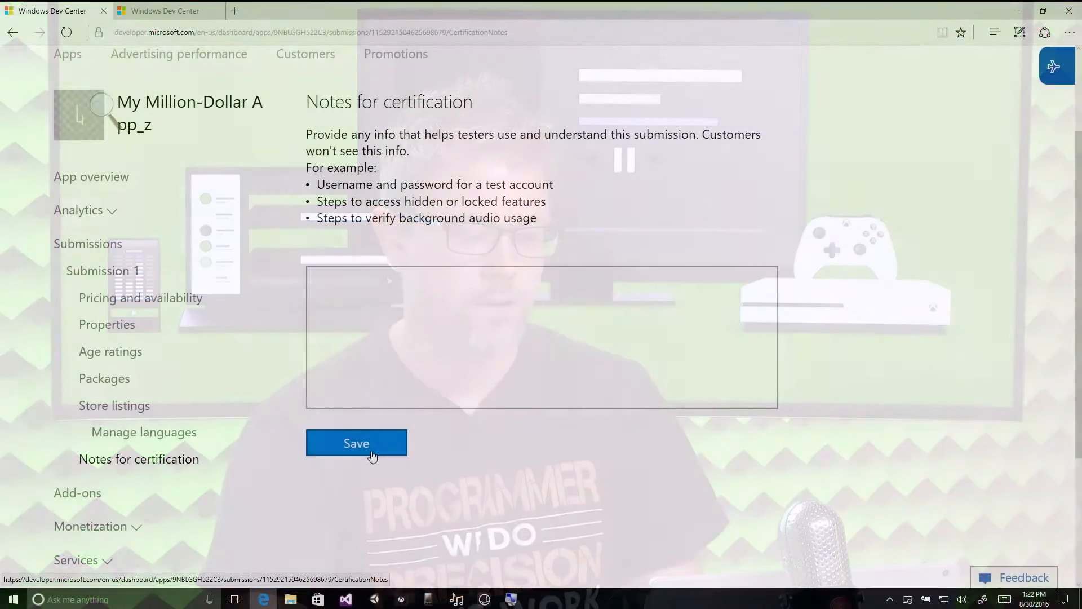
click(372, 454)
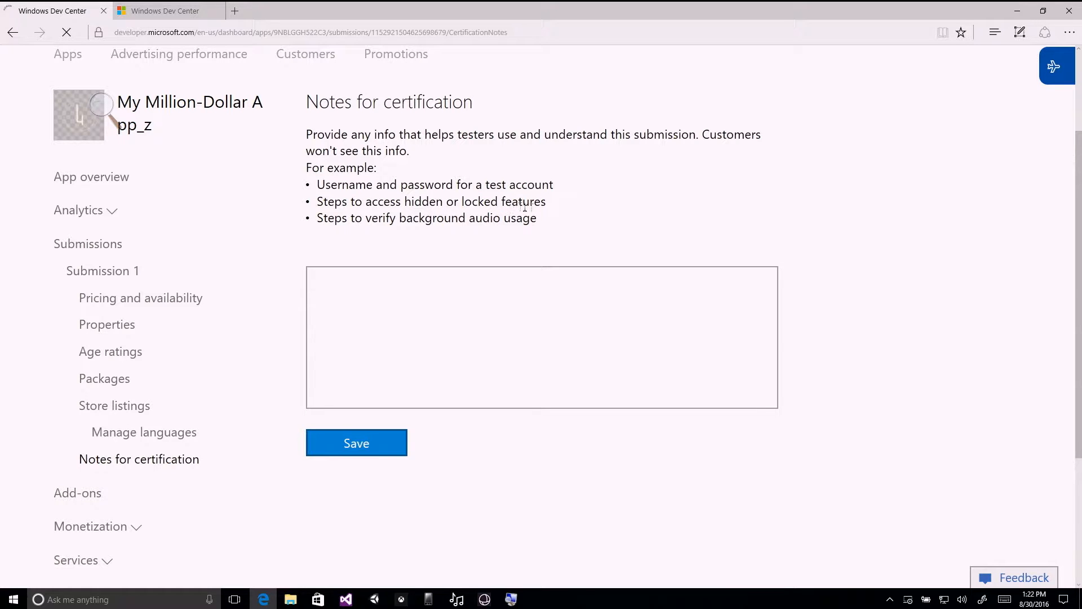
Review the Submission 1 overview, checking the completion status of each section and the store submission option.
scroll(564, 234, down, 3)
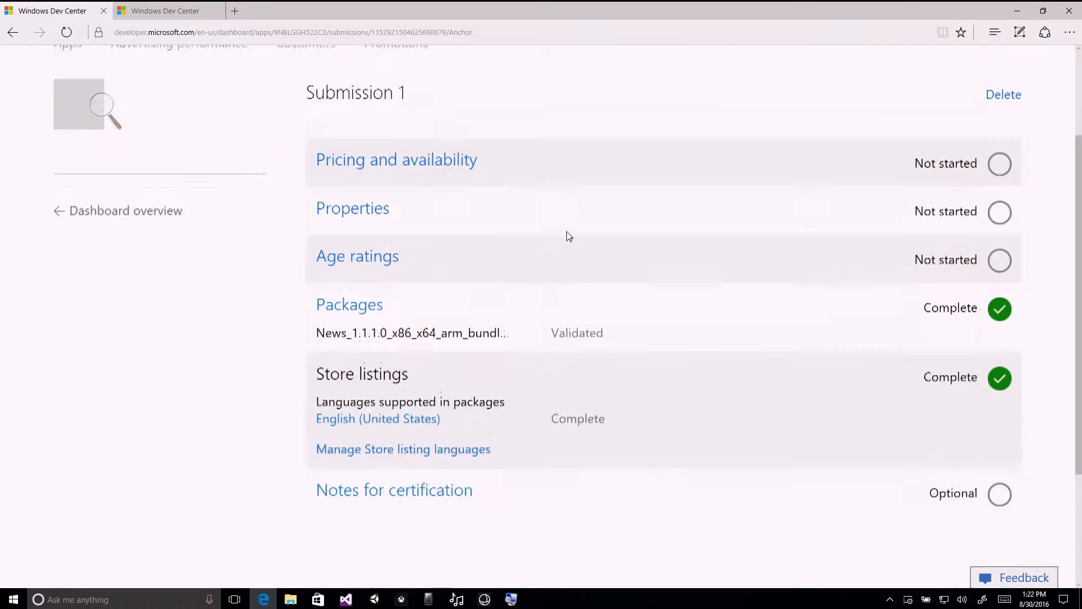
scroll(592, 271, down, 2)
scroll(594, 287, up, 5)
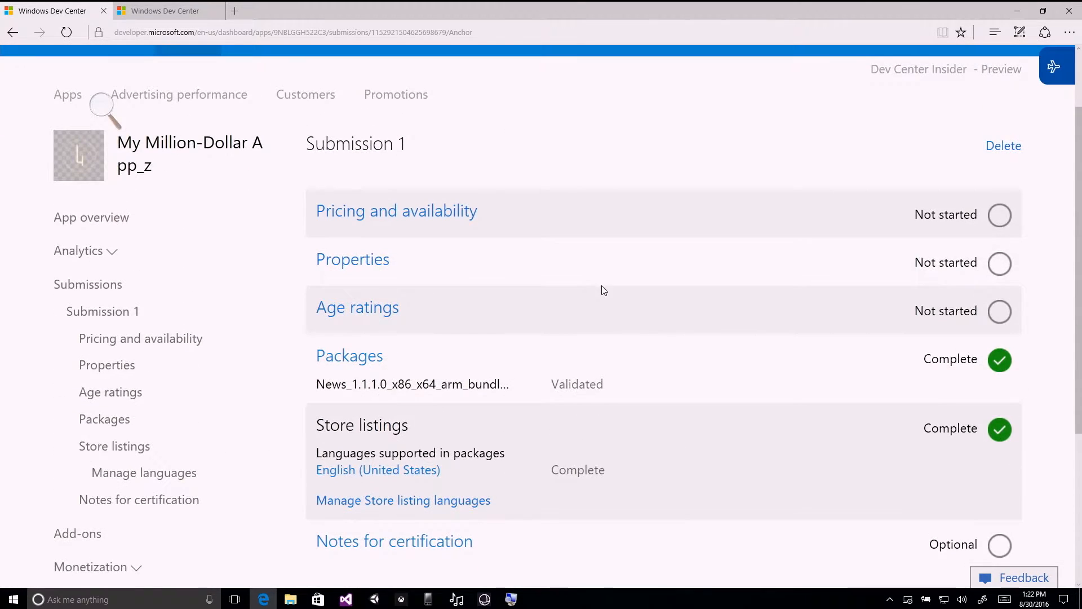
scroll(645, 285, down, 2)
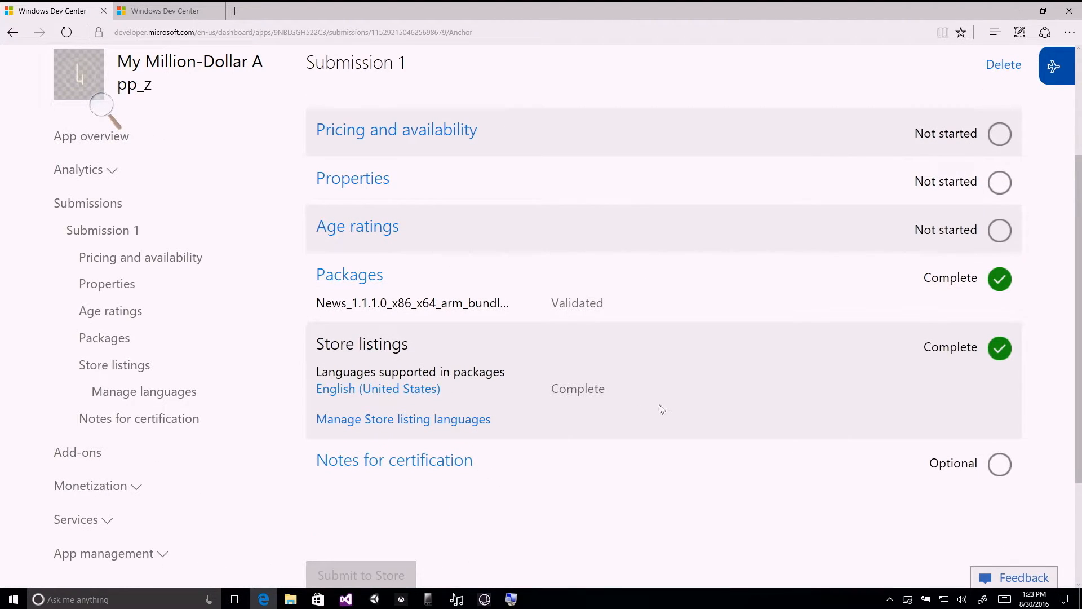
scroll(708, 387, up, 2)
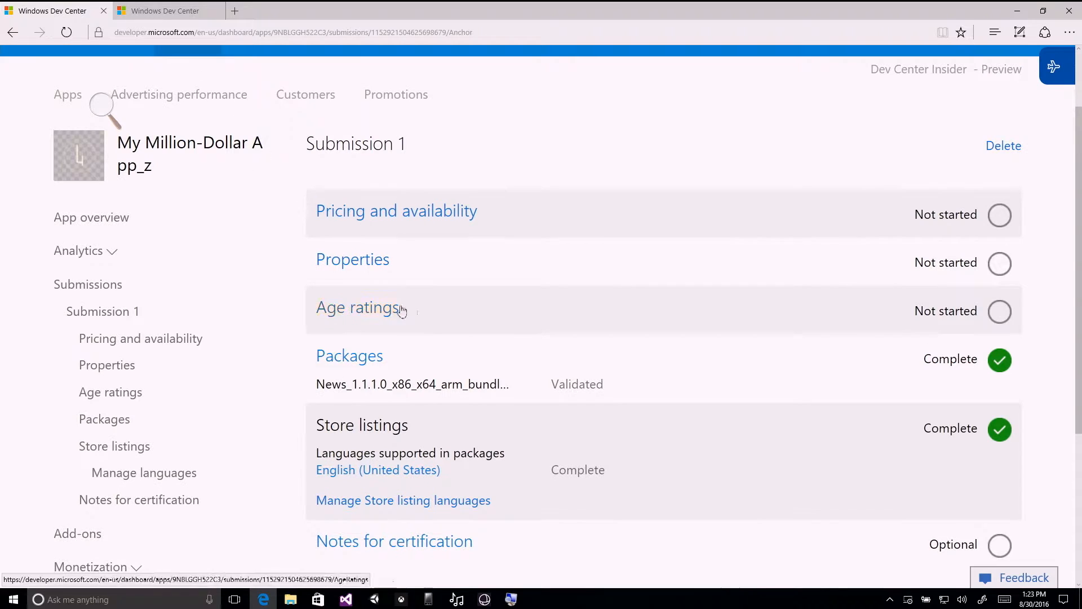
scroll(578, 321, down, 3)
scroll(578, 324, down, 2)
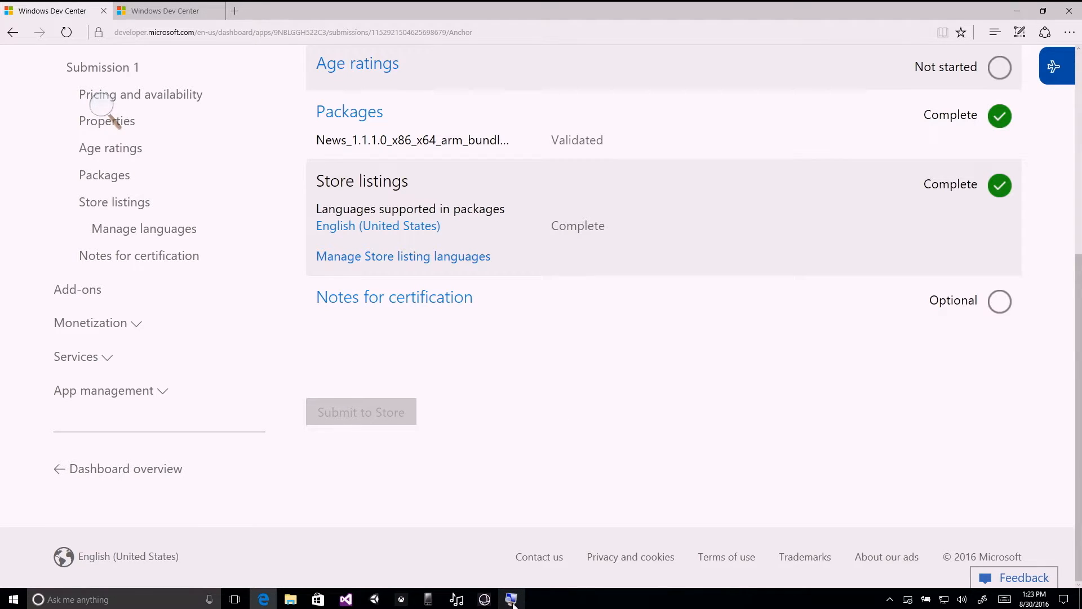
Switch to the News project in Visual Studio.
mouse_move(513, 605)
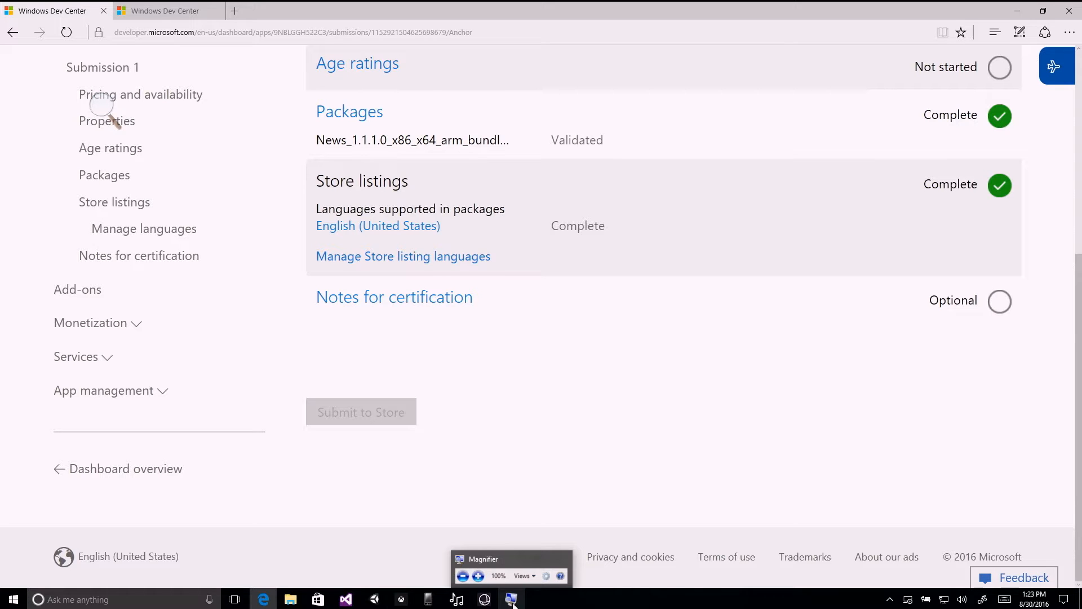
click(345, 598)
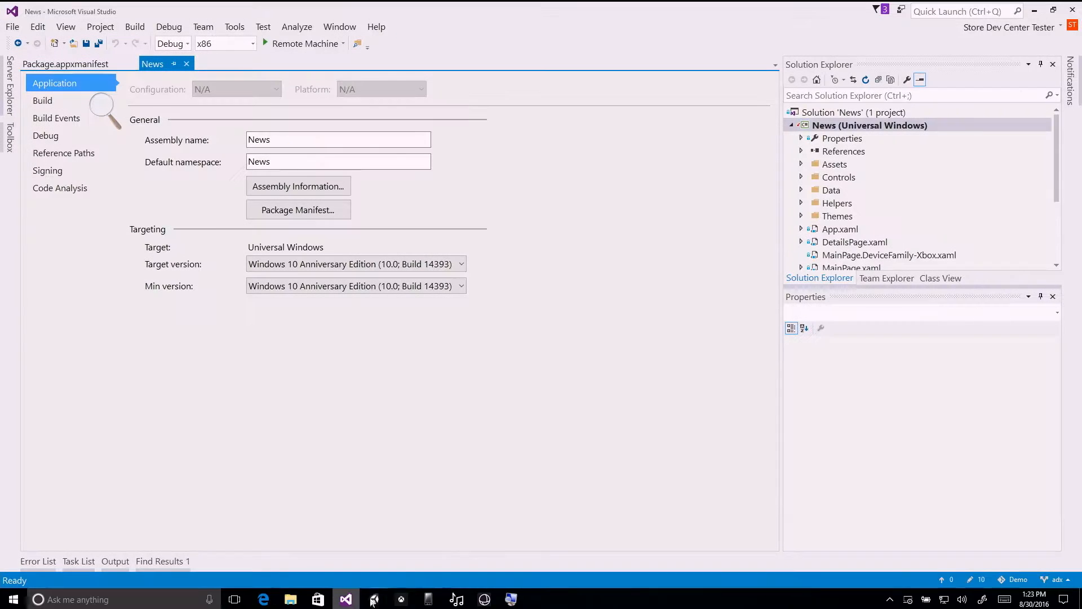
click(102, 28)
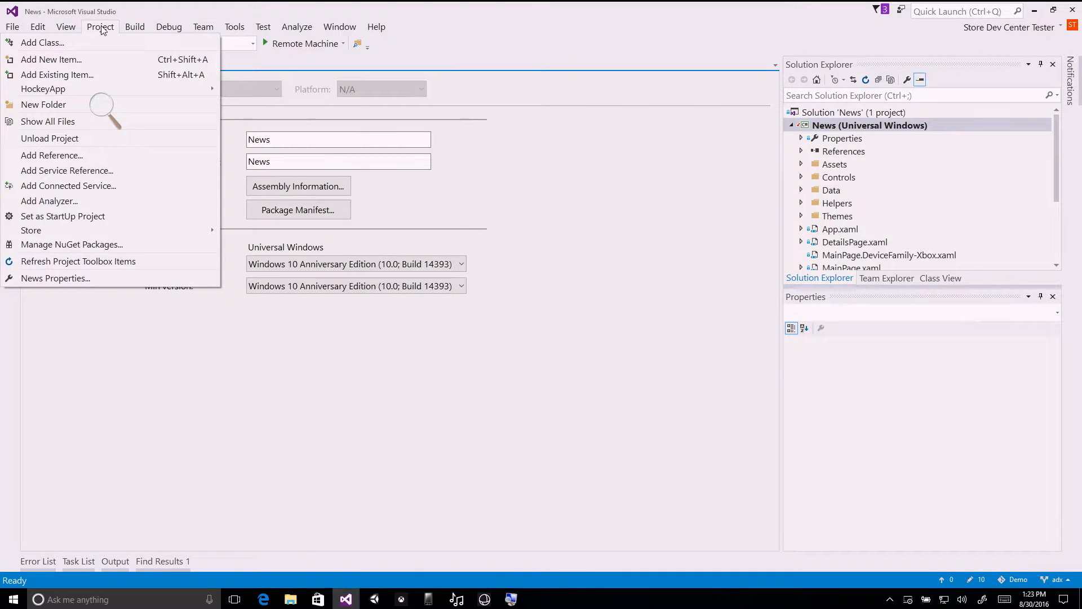
click(102, 28)
click(171, 27)
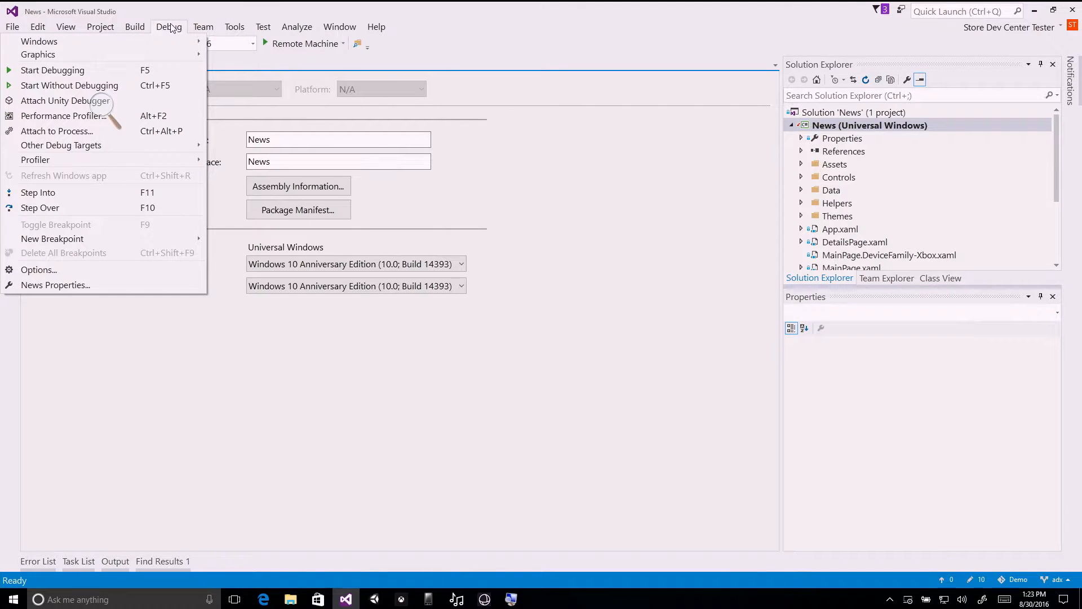
mouse_move(239, 30)
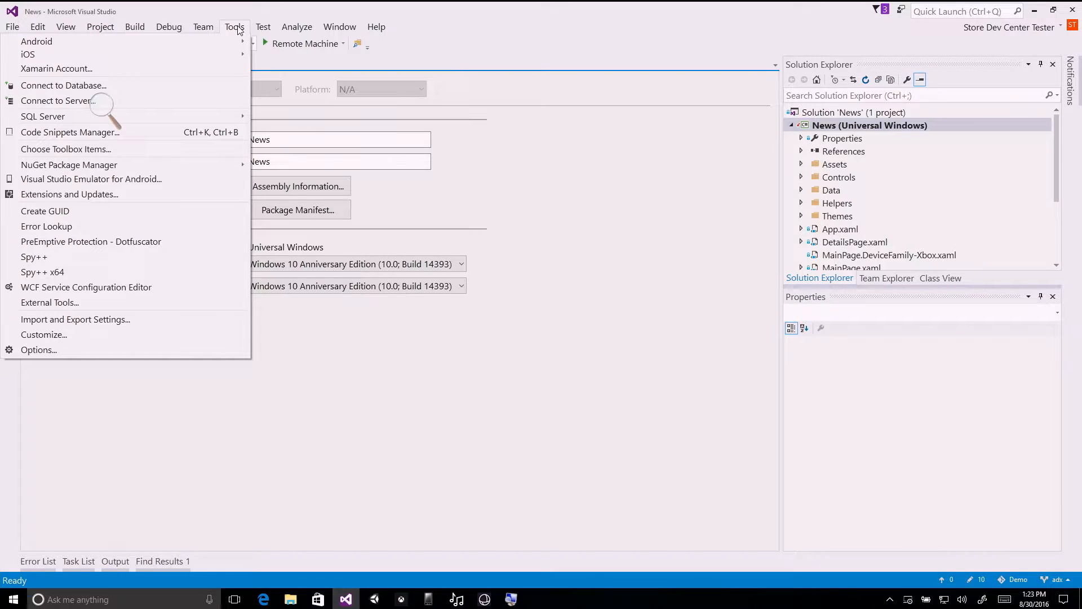
mouse_move(67, 33)
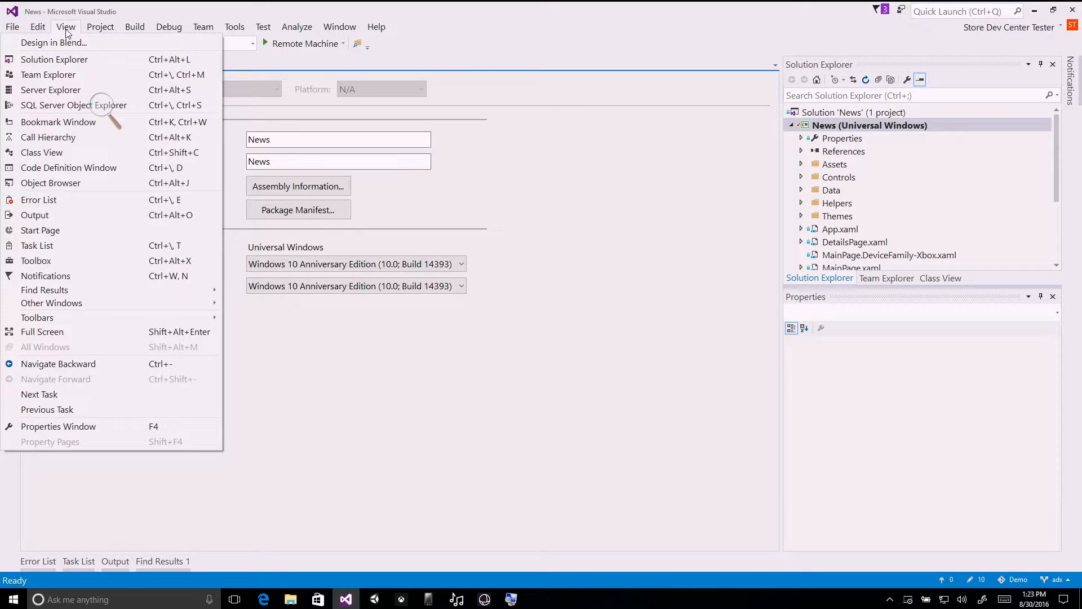
click(602, 204)
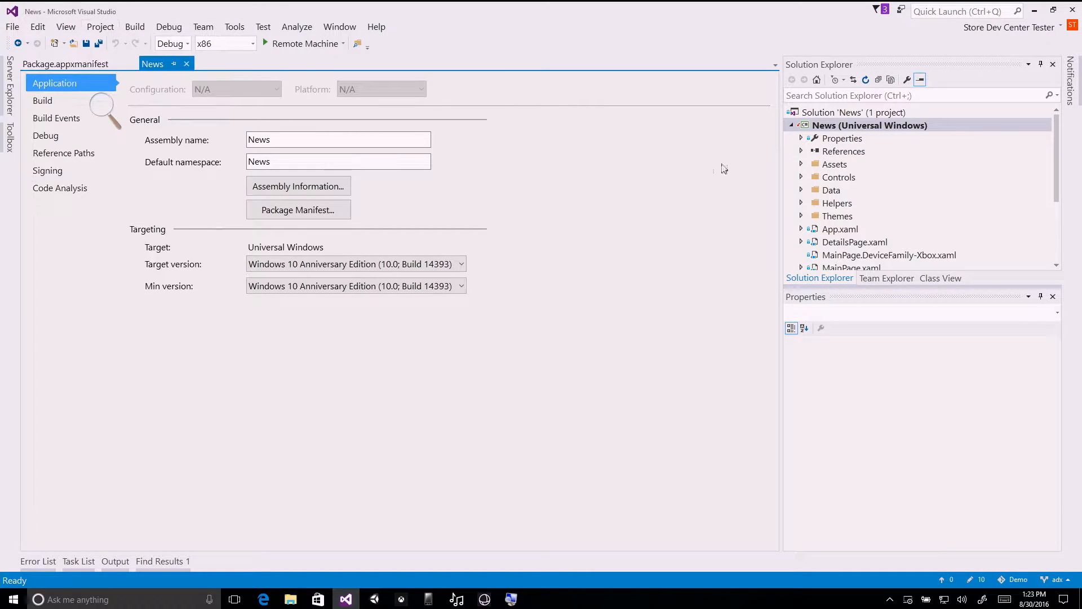
Create Windows Store packages for the News project as Xbox News app for Demo, using the x86, x64 and ARM release configurations.
right_click(818, 131)
mouse_move(851, 284)
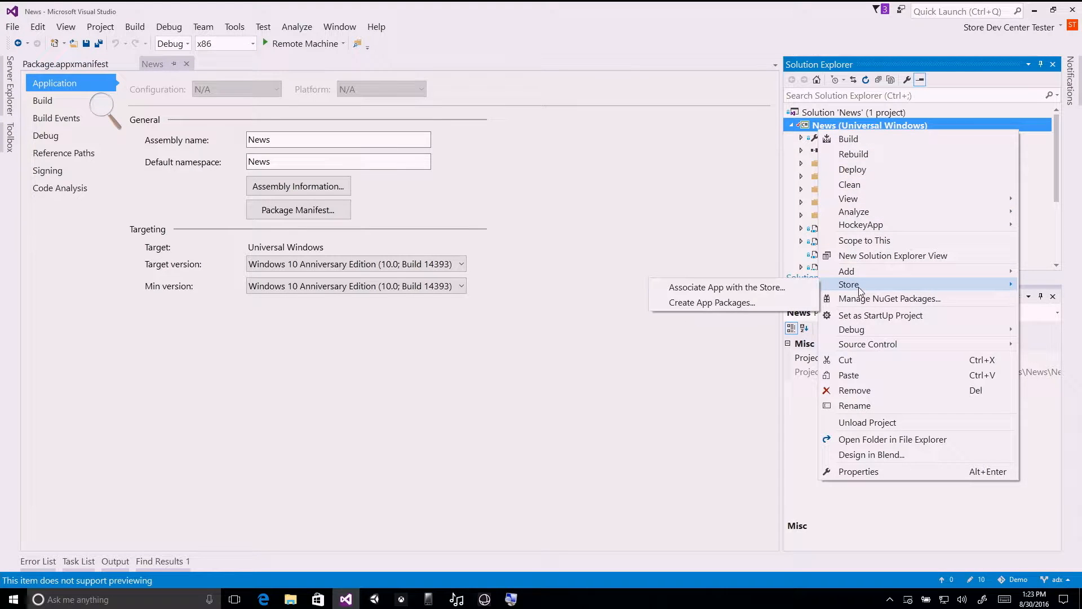
click(762, 304)
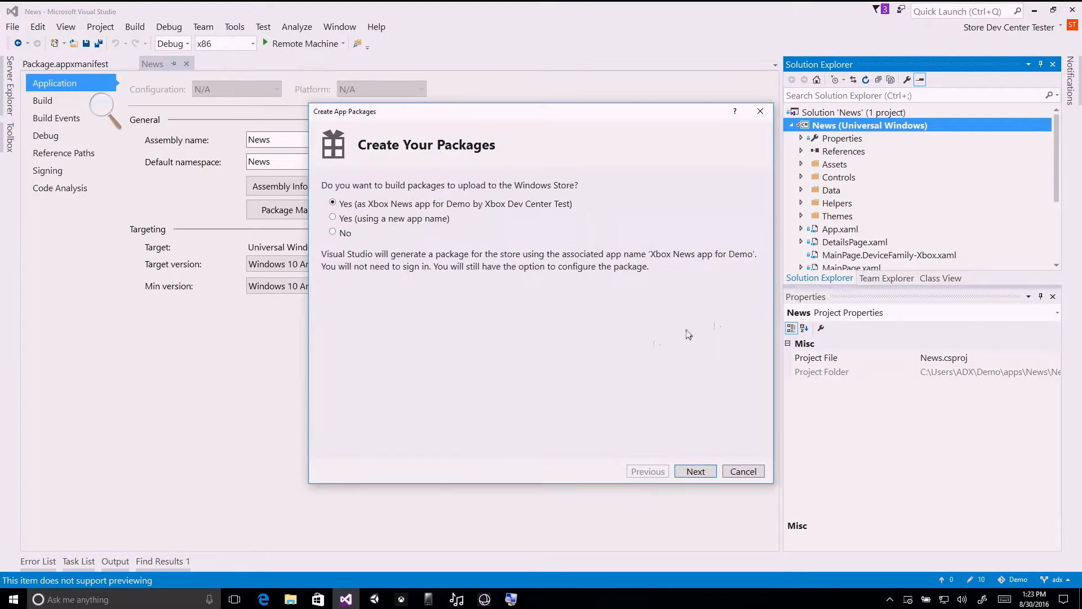
click(701, 475)
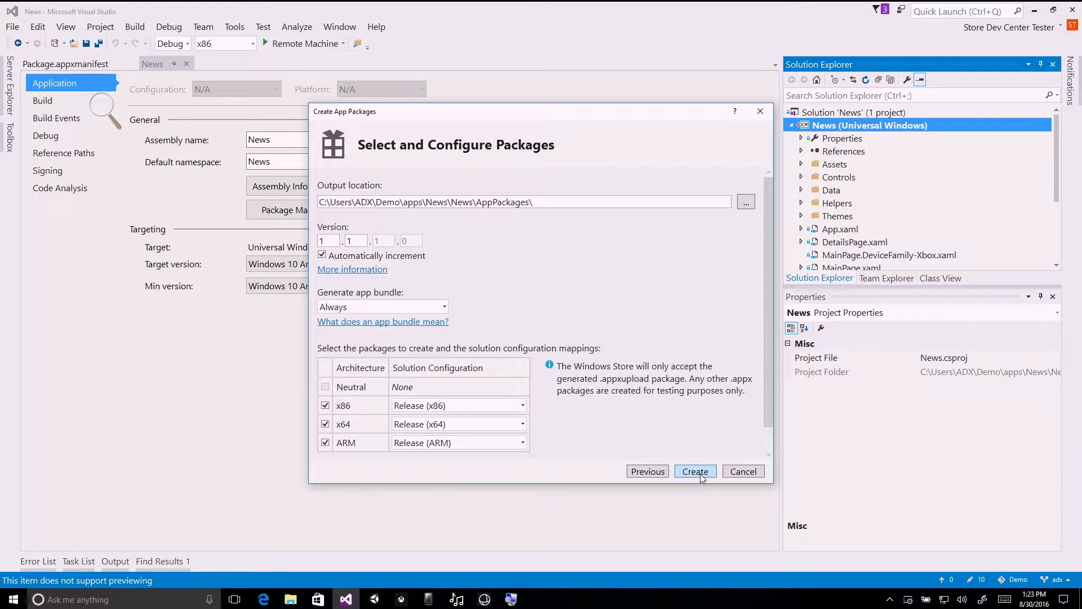
click(702, 476)
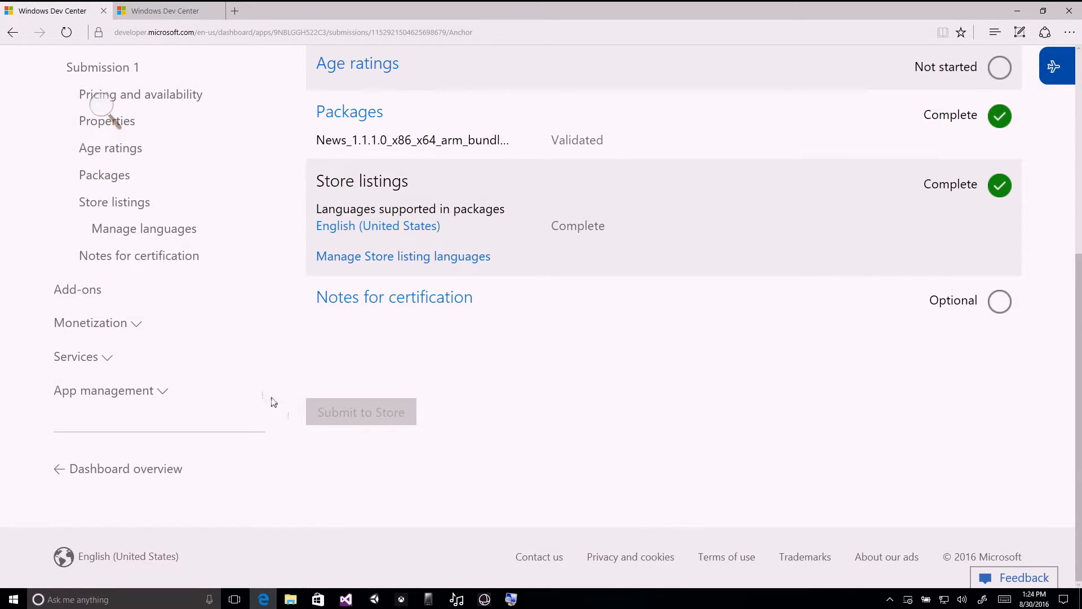
Start a new add-on for My Million-Dollar App_z and review its product type options and product ID requirements.
scroll(535, 313, up, 5)
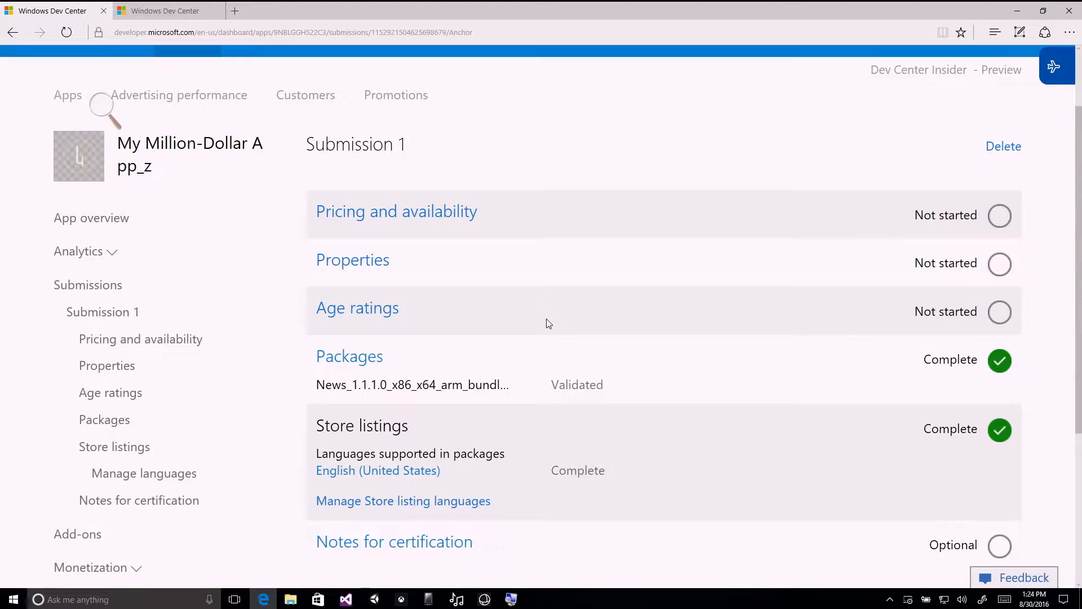
scroll(560, 321, down, 2)
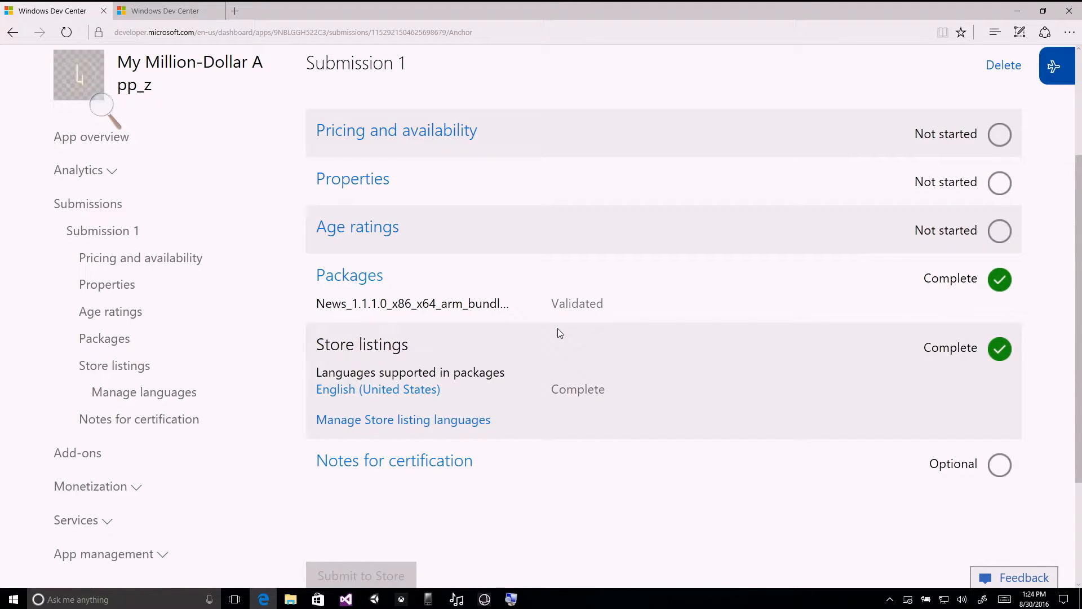
scroll(304, 465, down, 2)
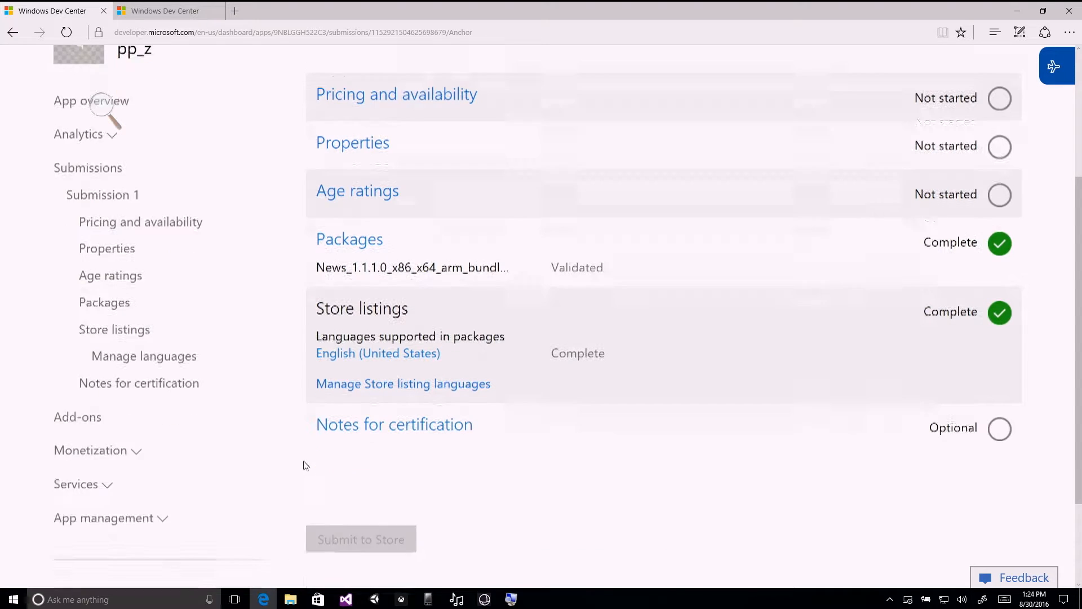
click(83, 374)
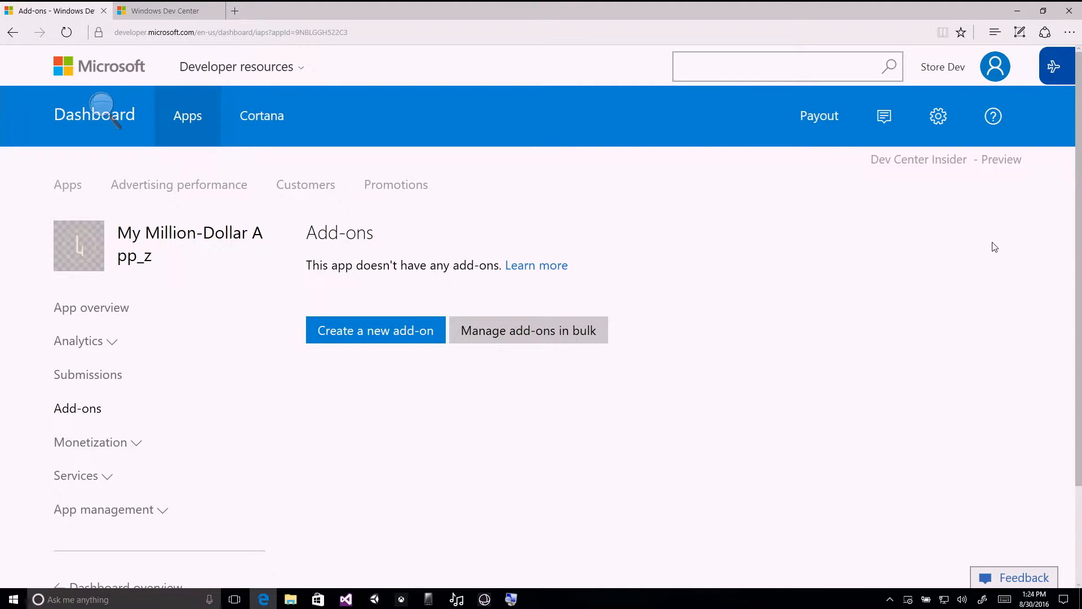
click(381, 334)
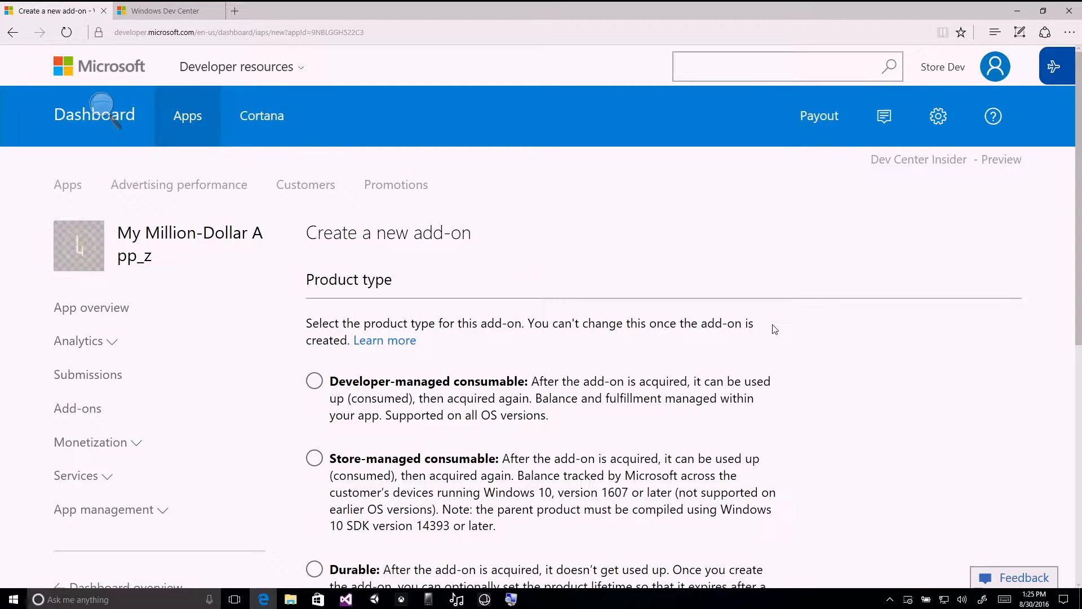
scroll(817, 324, down, 3)
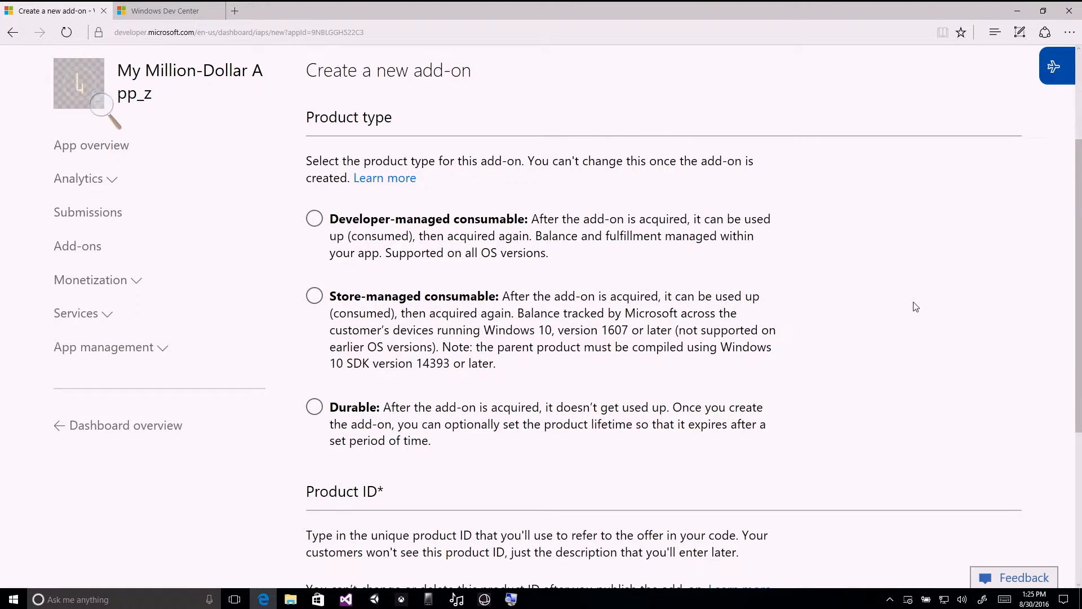
scroll(924, 307, down, 1)
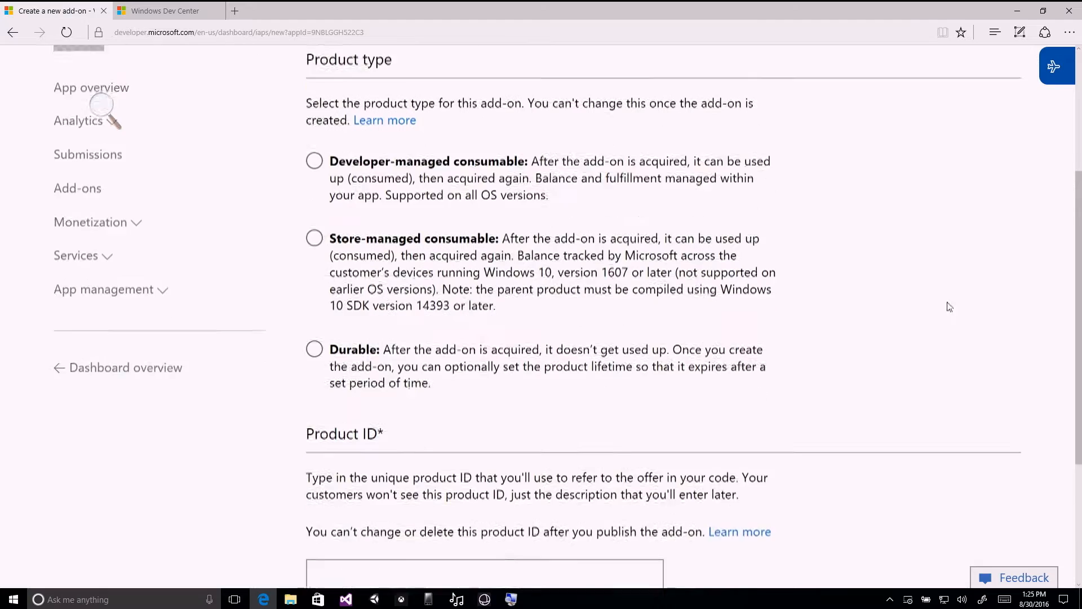
drag(1081, 285, 1080, 239)
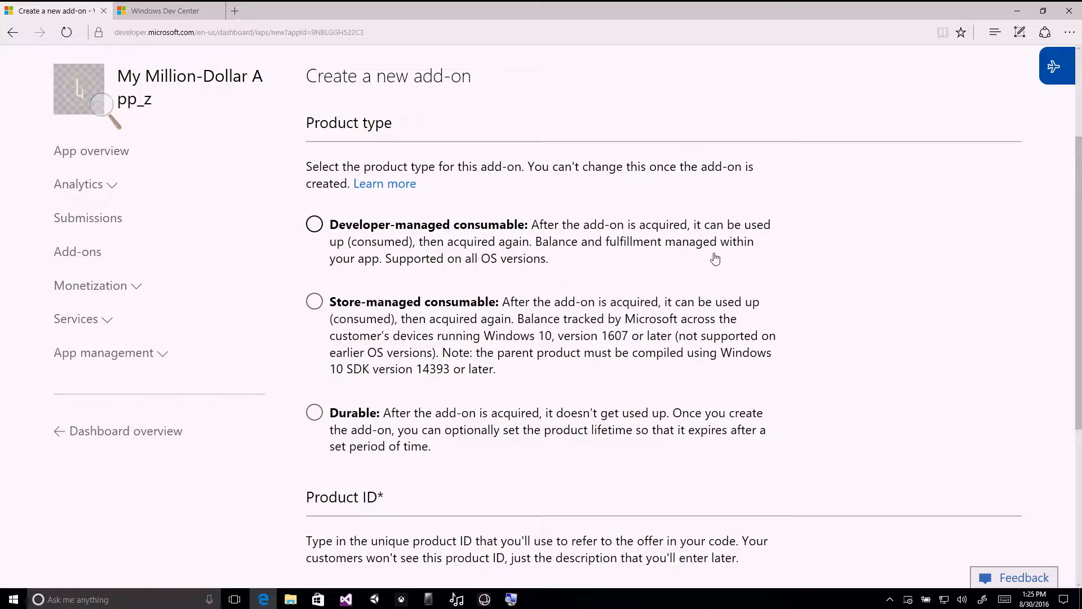
scroll(727, 259, down, 3)
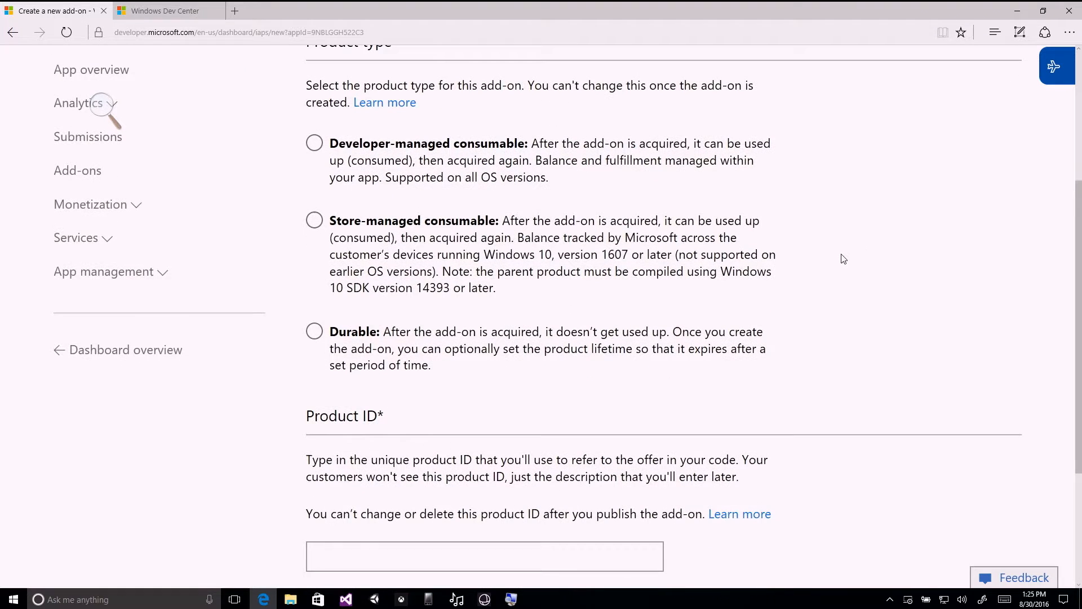
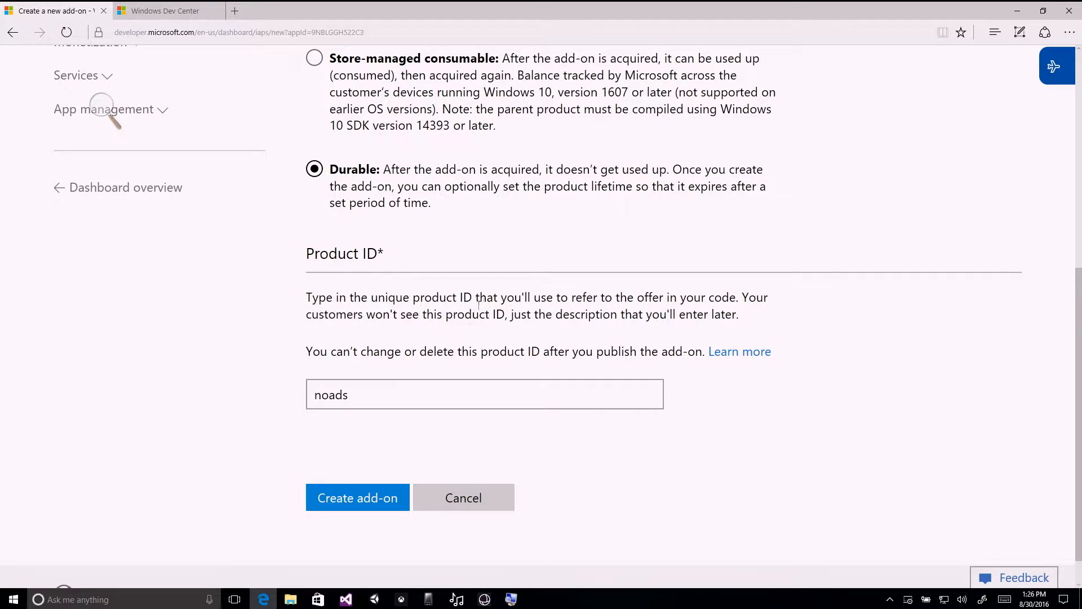
Review the restriction on changing the product ID and create the durable add-on with product ID noads.
drag(313, 351, 691, 349)
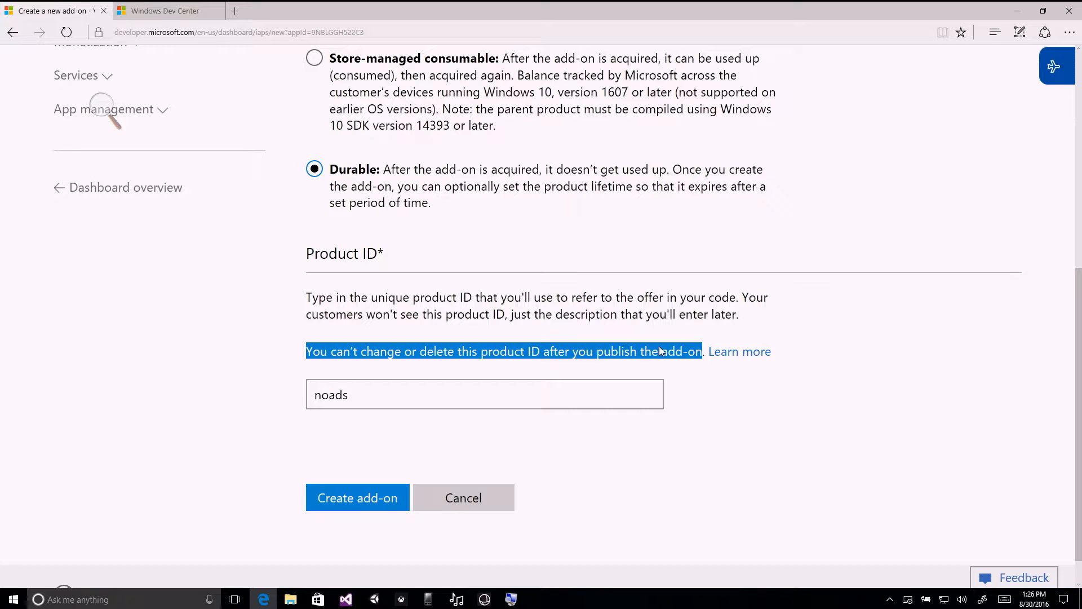
click(440, 350)
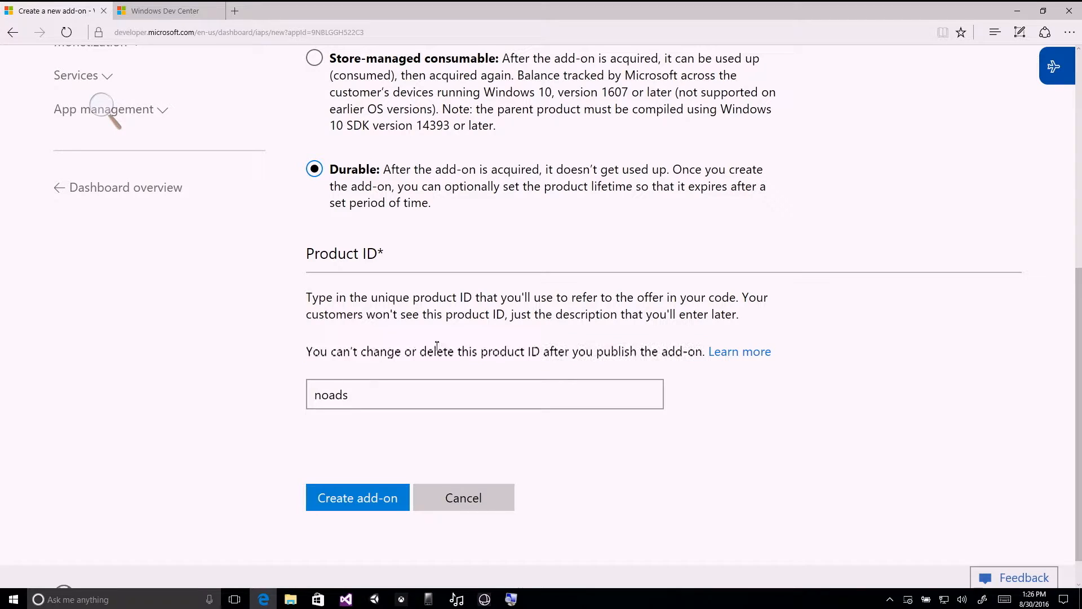
click(363, 500)
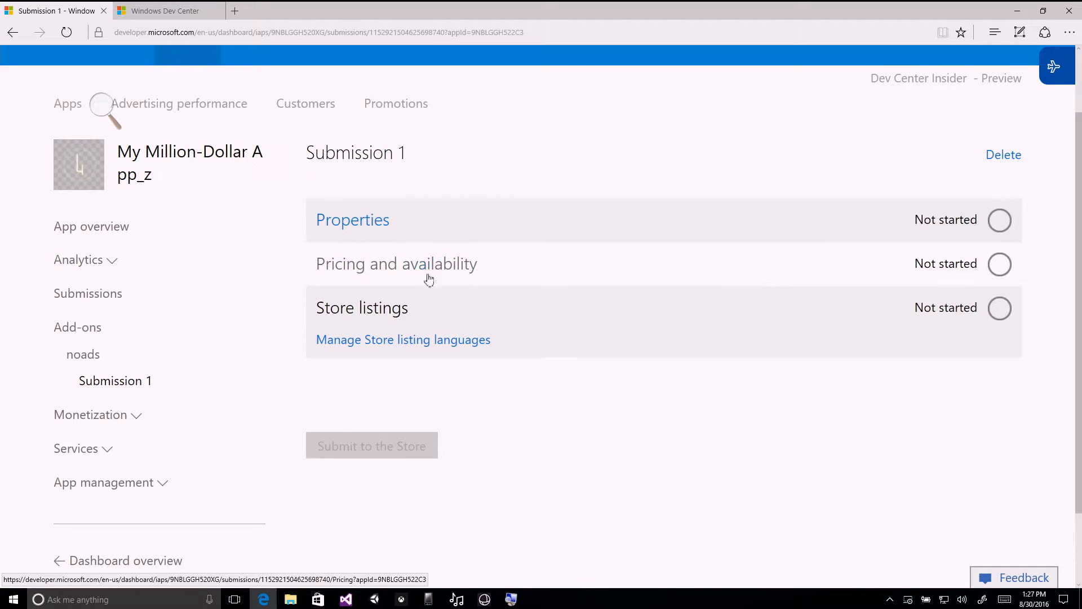
Open the properties of the noads add-on's Submission 1 and look over the available fields.
click(367, 221)
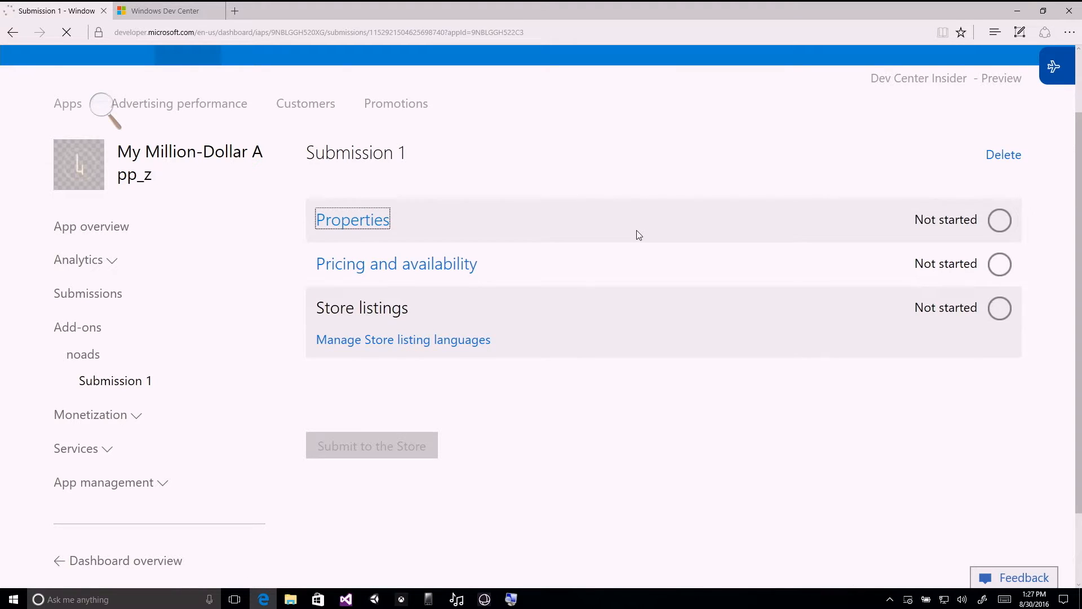
scroll(637, 235, down, 5)
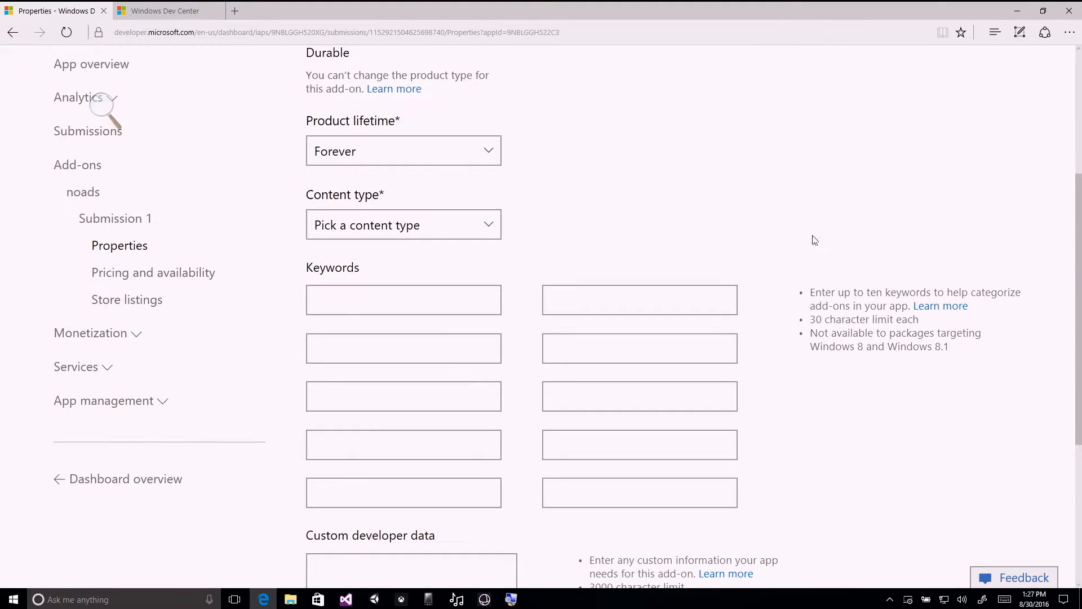
scroll(805, 239, down, 3)
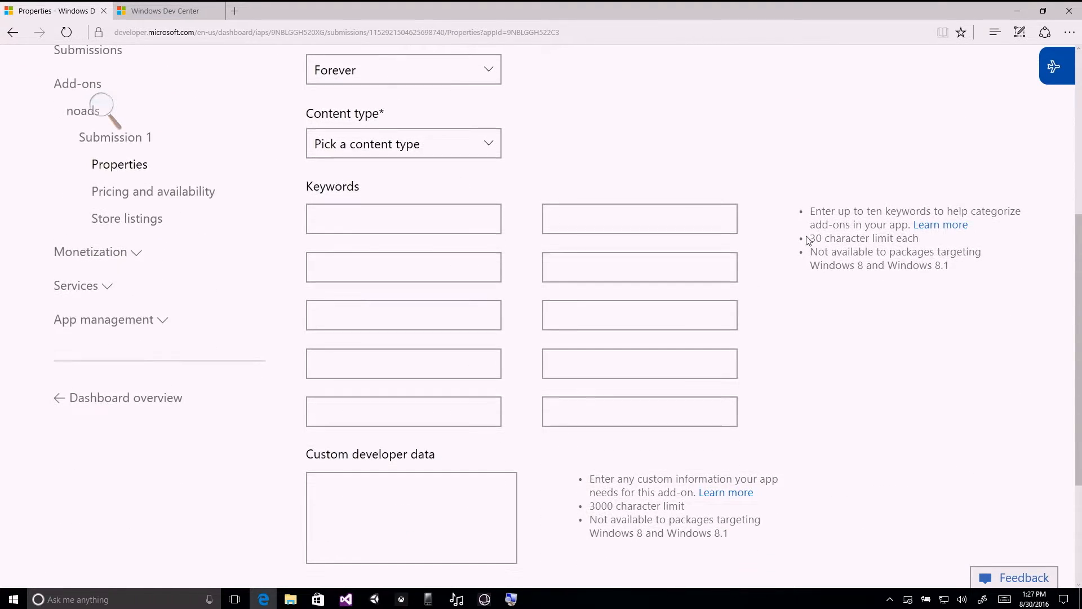
scroll(801, 240, up, 3)
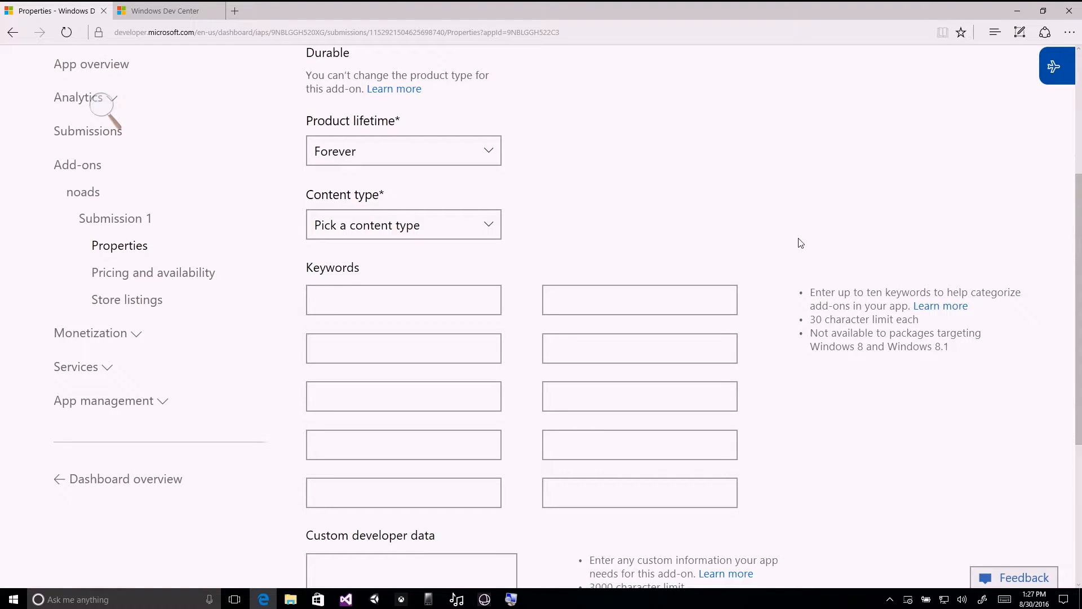
Try a product lifetime of 30 days for the add-on, then restore it to Forever.
click(491, 163)
click(580, 148)
click(496, 162)
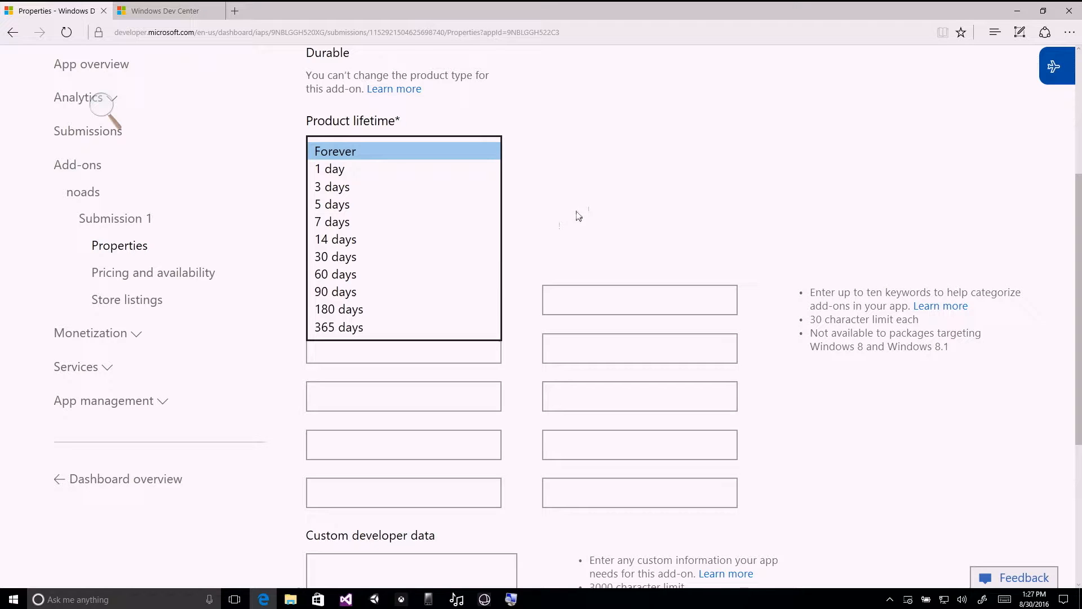
click(434, 257)
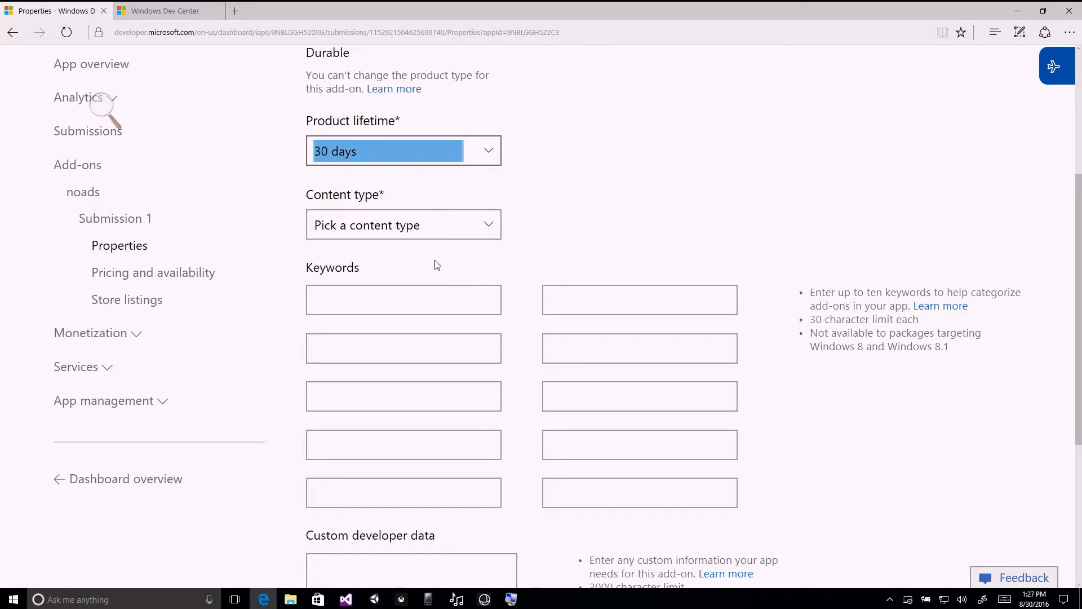
click(451, 161)
click(460, 61)
click(652, 120)
Examine the add-on's content type options, keyword fields and custom developer data field.
scroll(604, 157, down, 2)
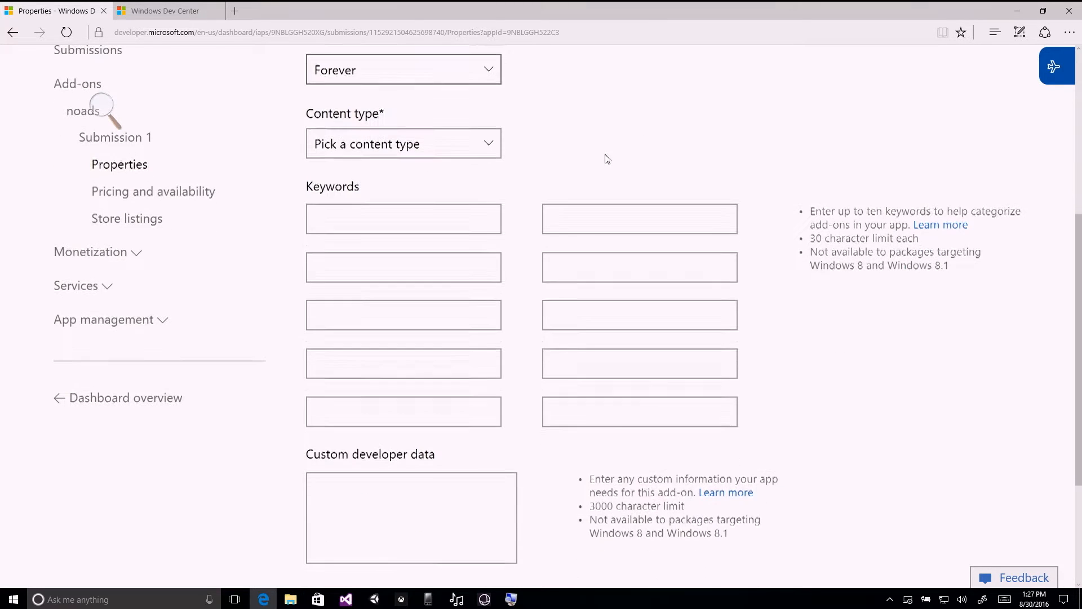
click(494, 148)
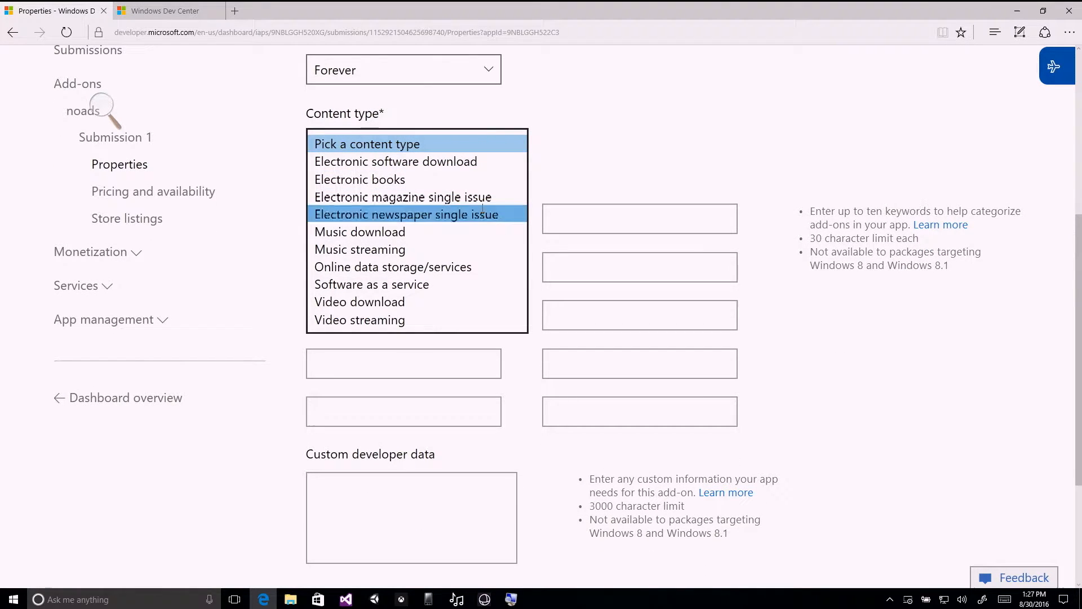
click(465, 147)
click(466, 147)
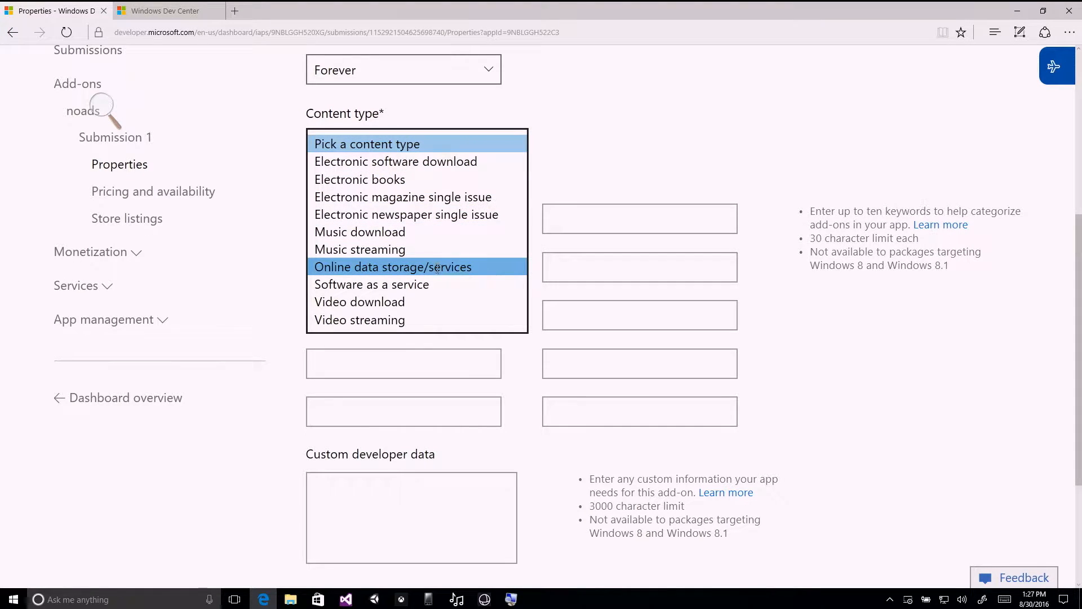
click(626, 164)
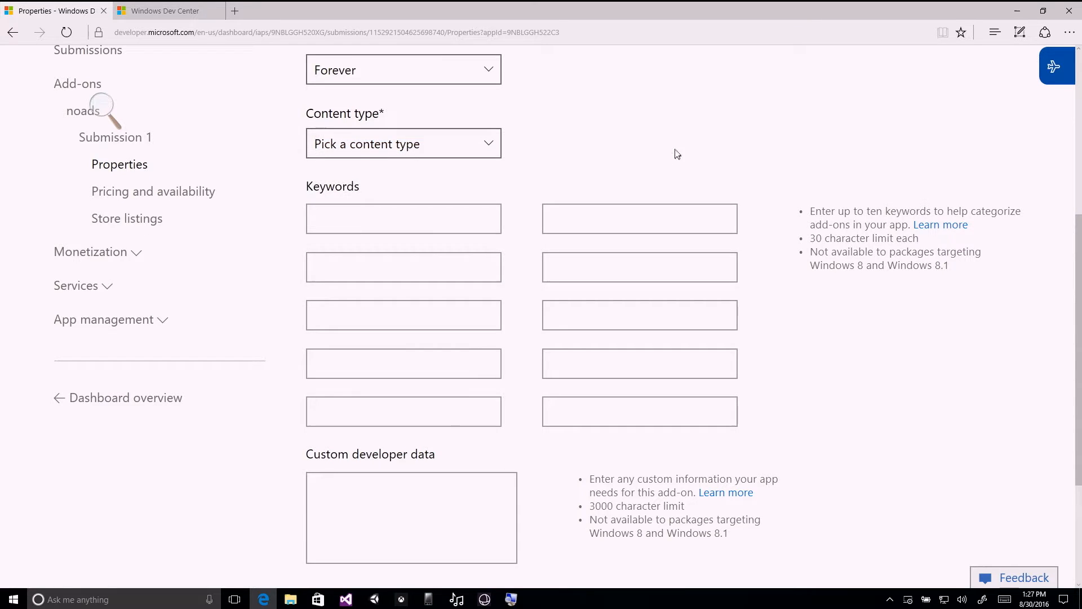
scroll(669, 157, down, 2)
click(459, 144)
click(614, 144)
click(450, 188)
click(449, 226)
click(576, 232)
click(469, 287)
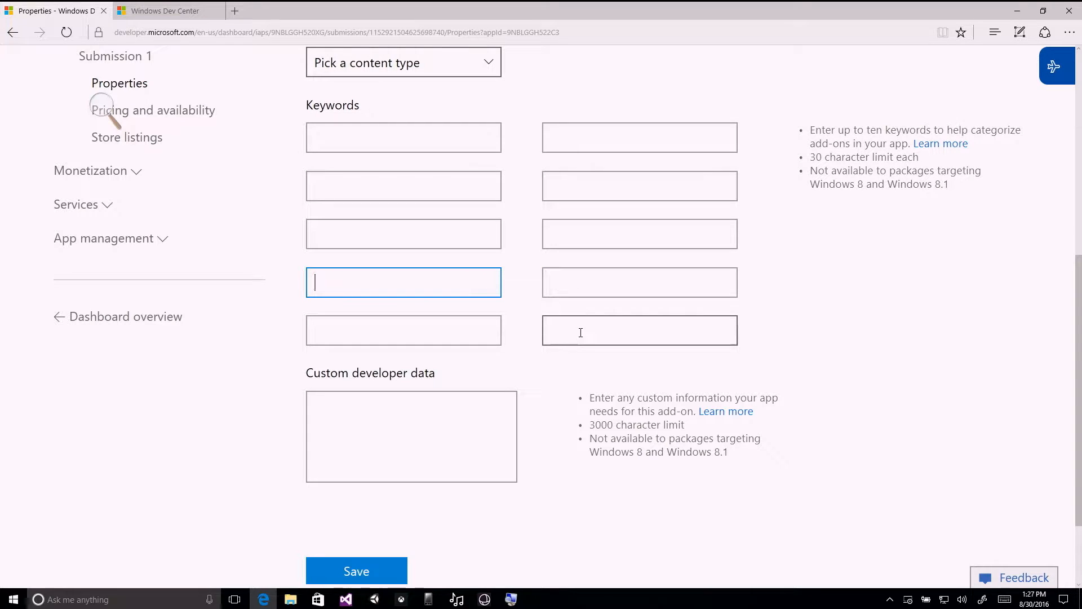
click(455, 421)
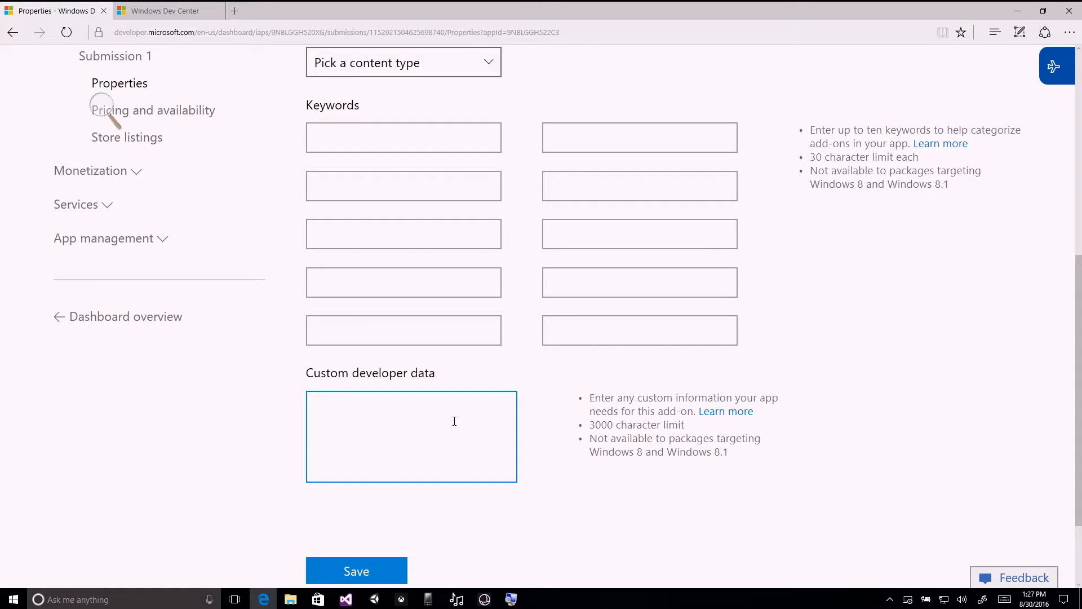
Set the add-on's content type to Software as a service.
click(450, 72)
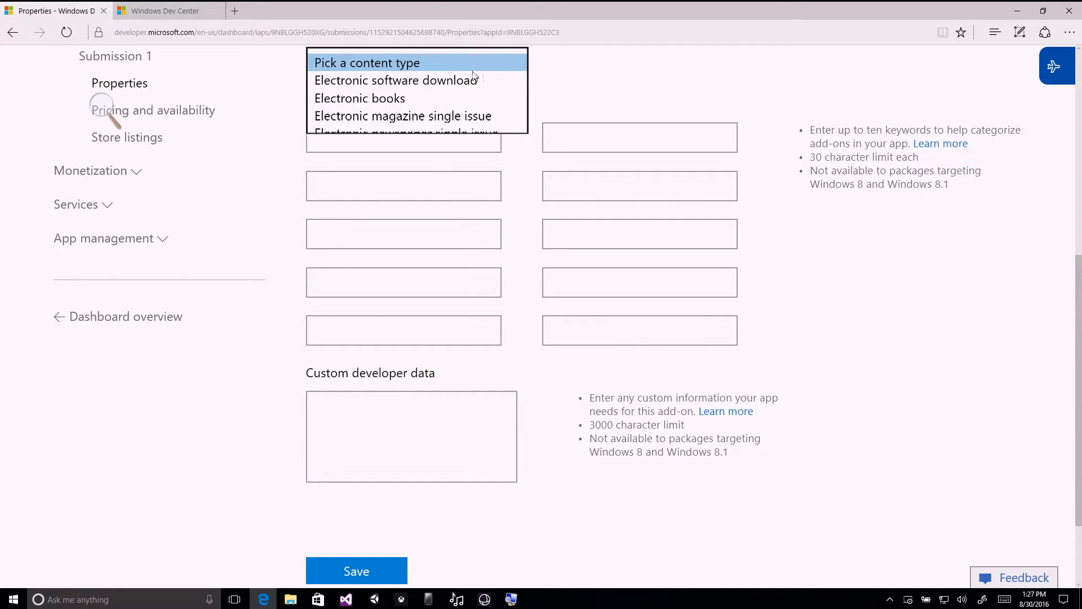
scroll(540, 114, up, 3)
click(481, 143)
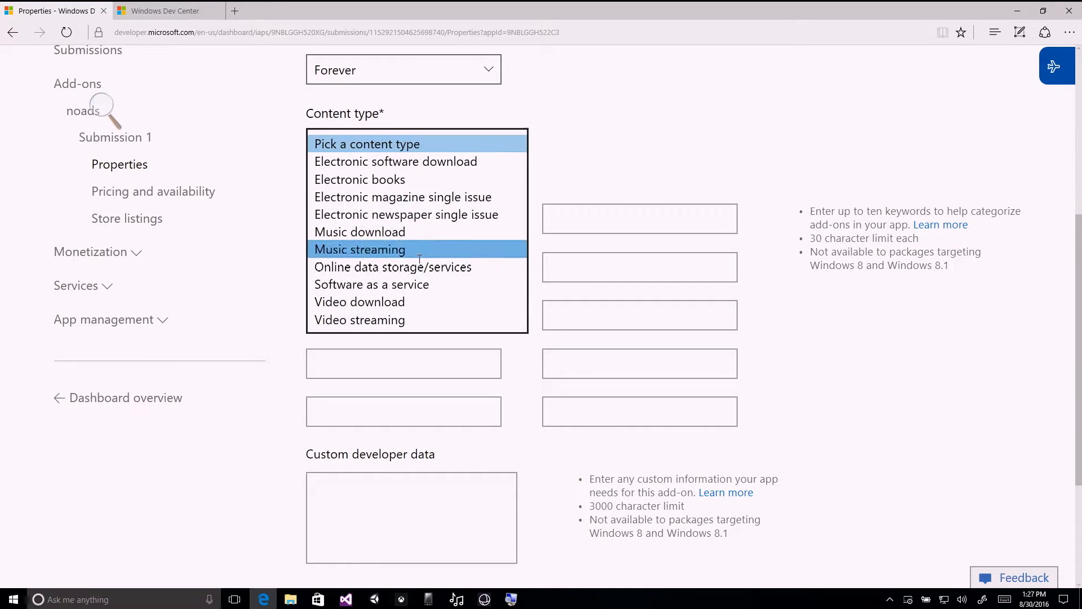
click(423, 280)
Enter ads as the first keyword and save the add-on's properties.
click(433, 218)
text(ad)
click(468, 479)
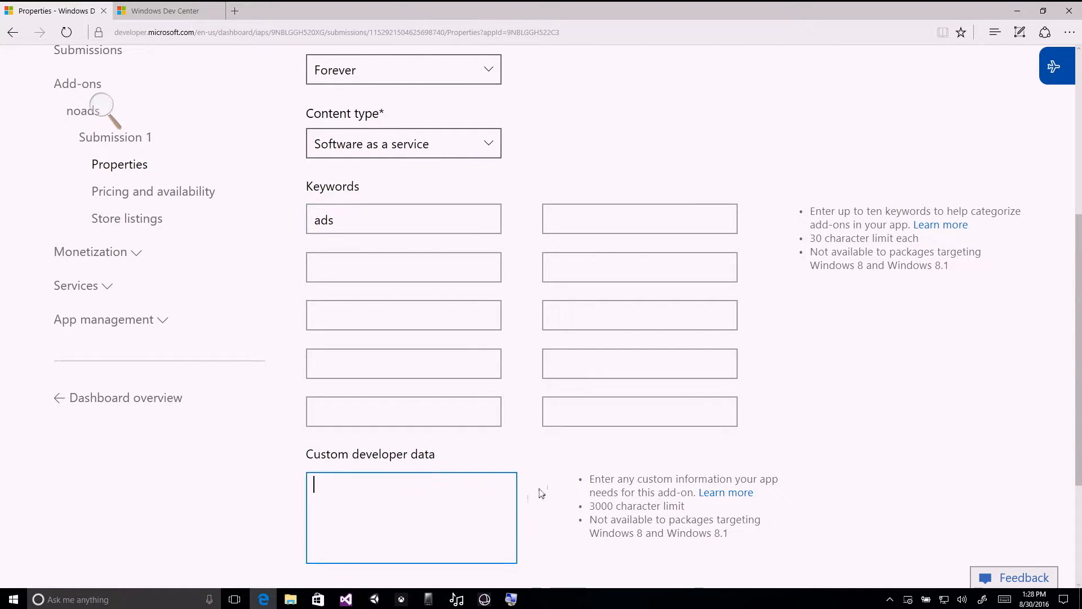
scroll(481, 464, down, 3)
click(361, 501)
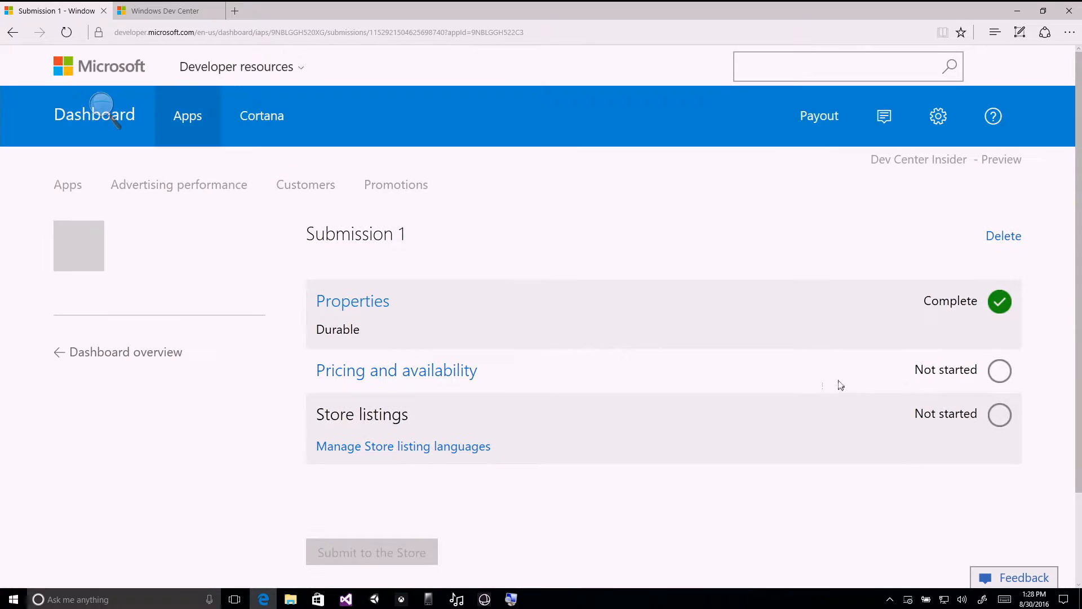
Open the pricing and availability settings of the noads add-on submission.
click(448, 376)
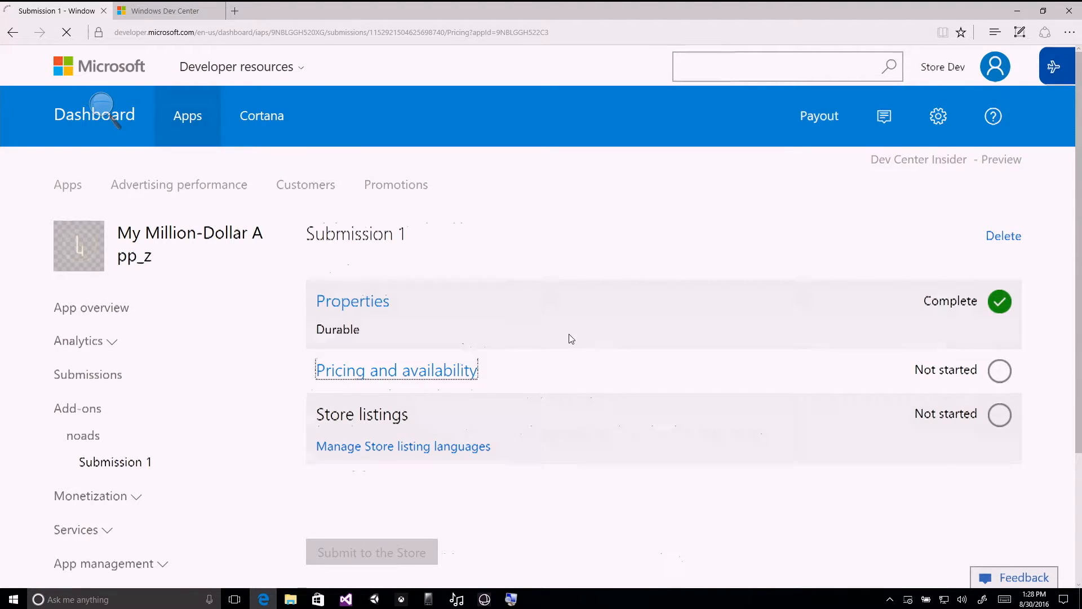
scroll(648, 288, down, 1)
scroll(649, 287, down, 1)
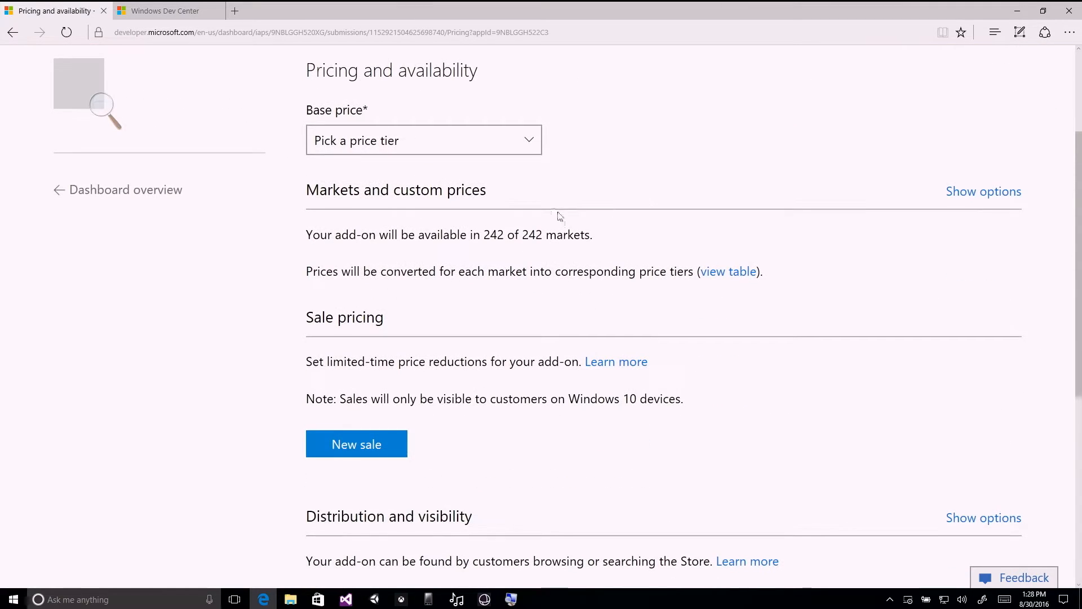
Examine the base price tiers offered for the add-on without choosing one.
click(529, 144)
click(640, 143)
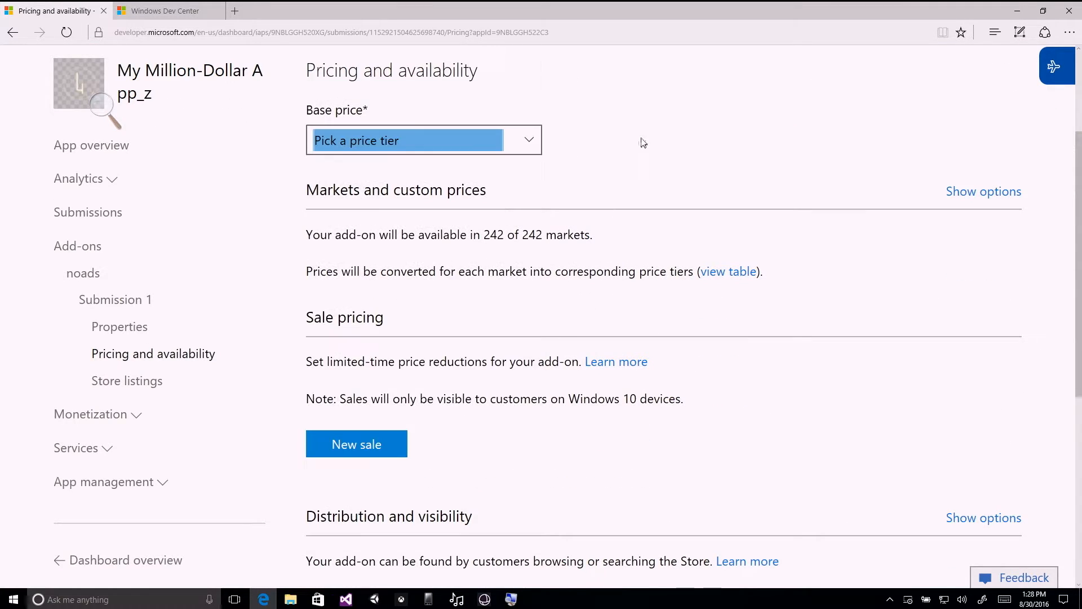
scroll(685, 143, down, 4)
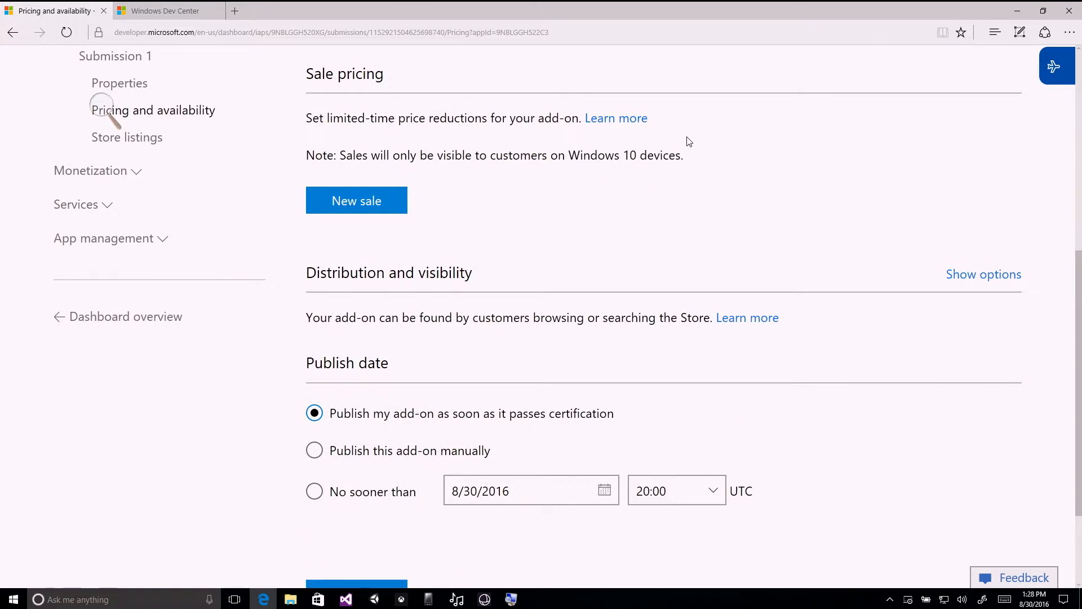
scroll(685, 141, up, 4)
click(531, 226)
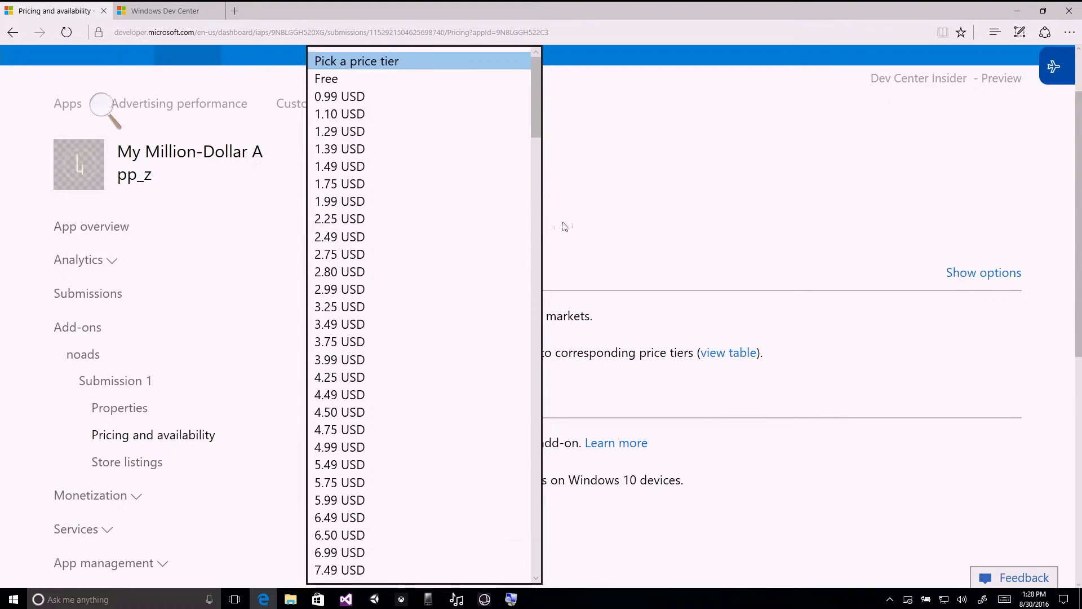
click(651, 213)
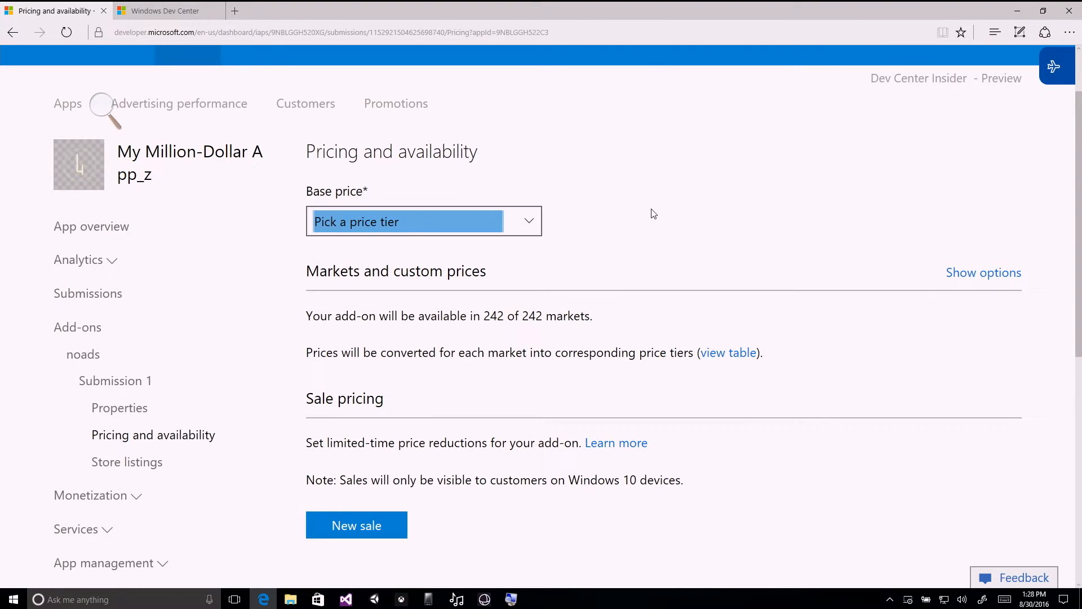
Review the add-on's market list and per-market custom price options, then collapse them.
click(995, 285)
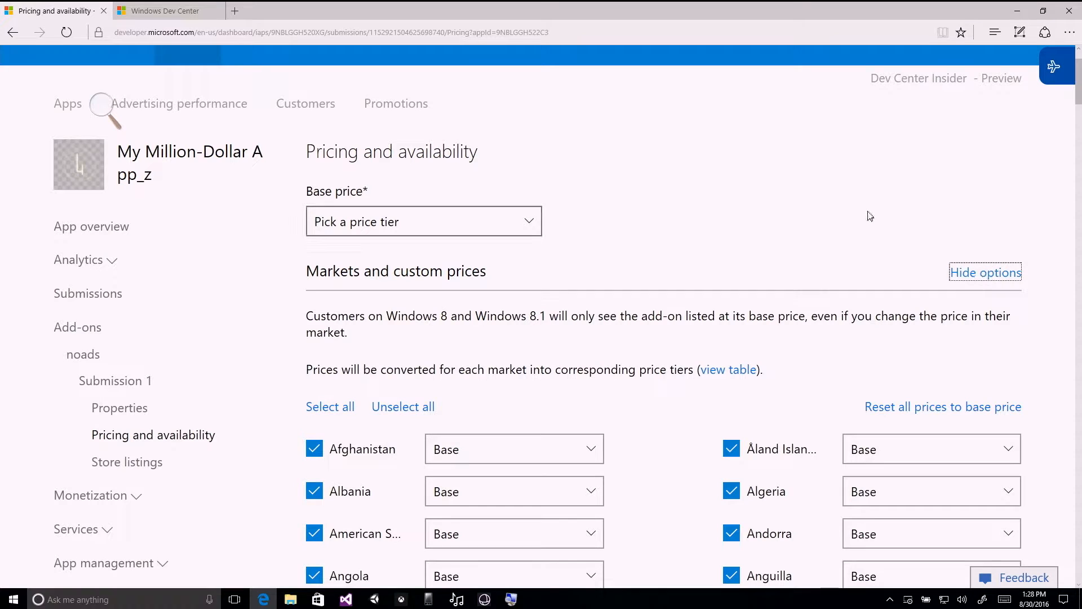
scroll(846, 214, down, 5)
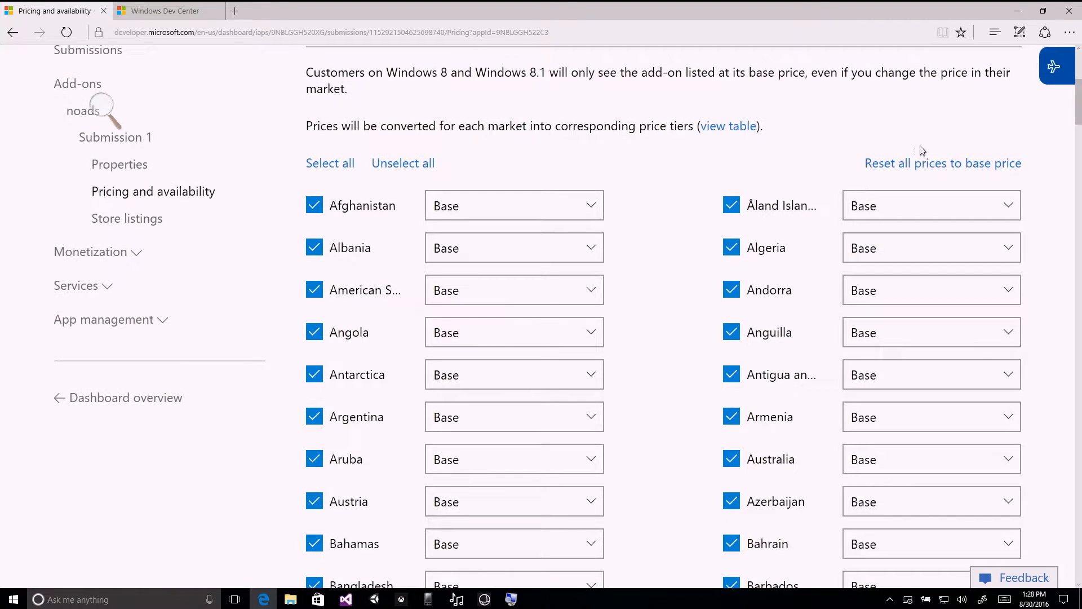
key(shift+Tab)
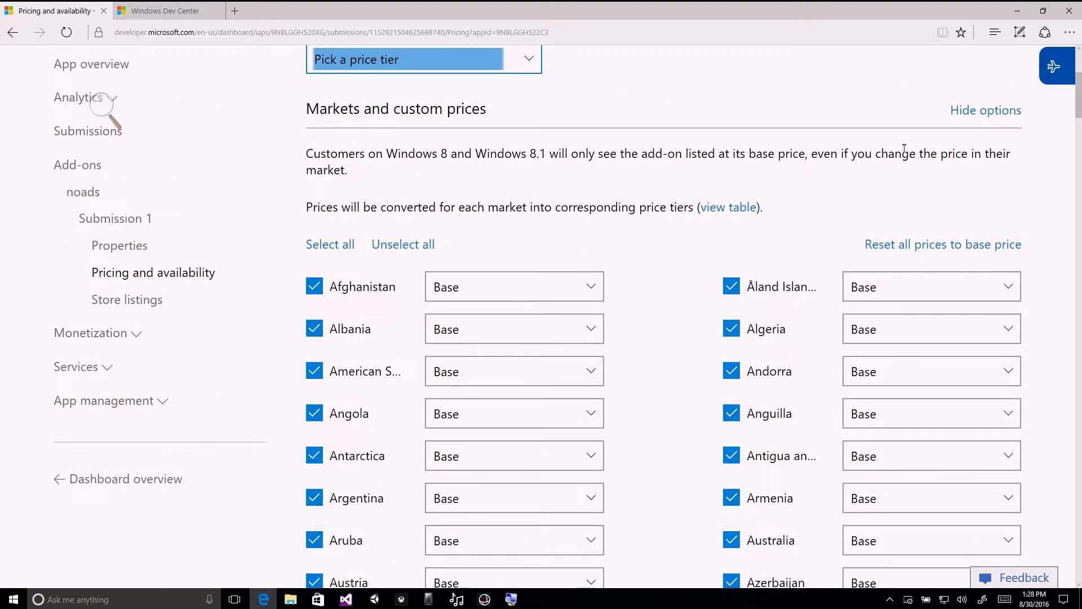
click(981, 113)
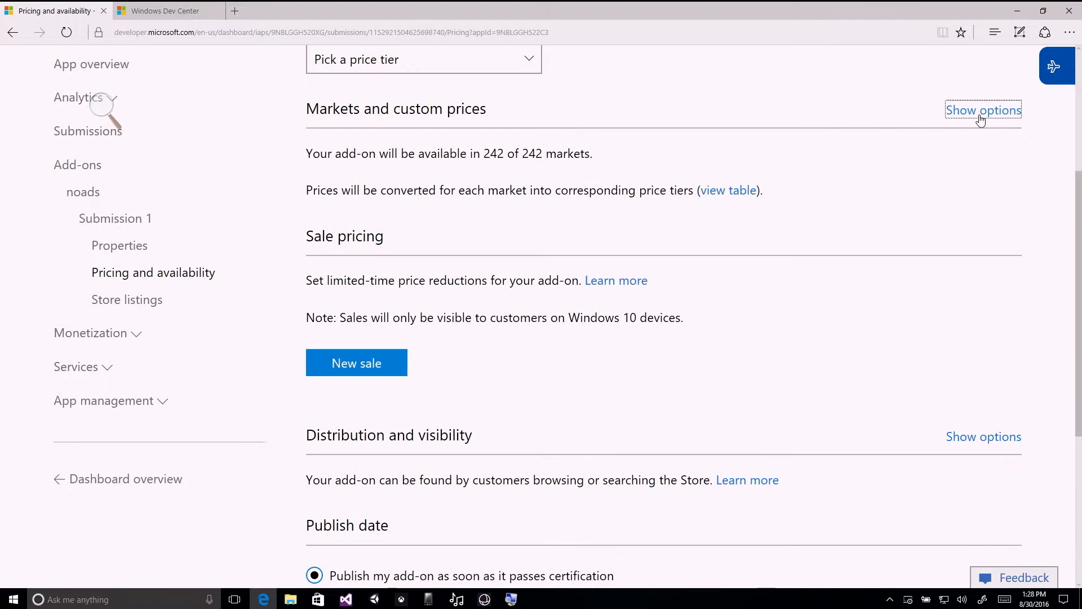
scroll(903, 166, down, 2)
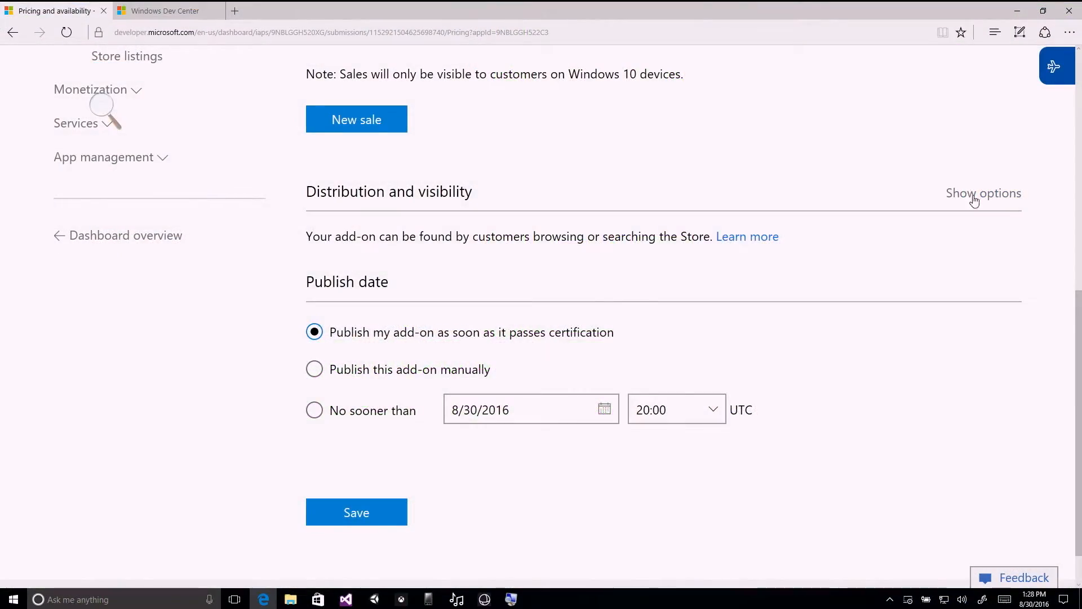
Show the distribution and visibility options and review the purchase availability choices for the add-on.
click(974, 197)
scroll(546, 205, down, 2)
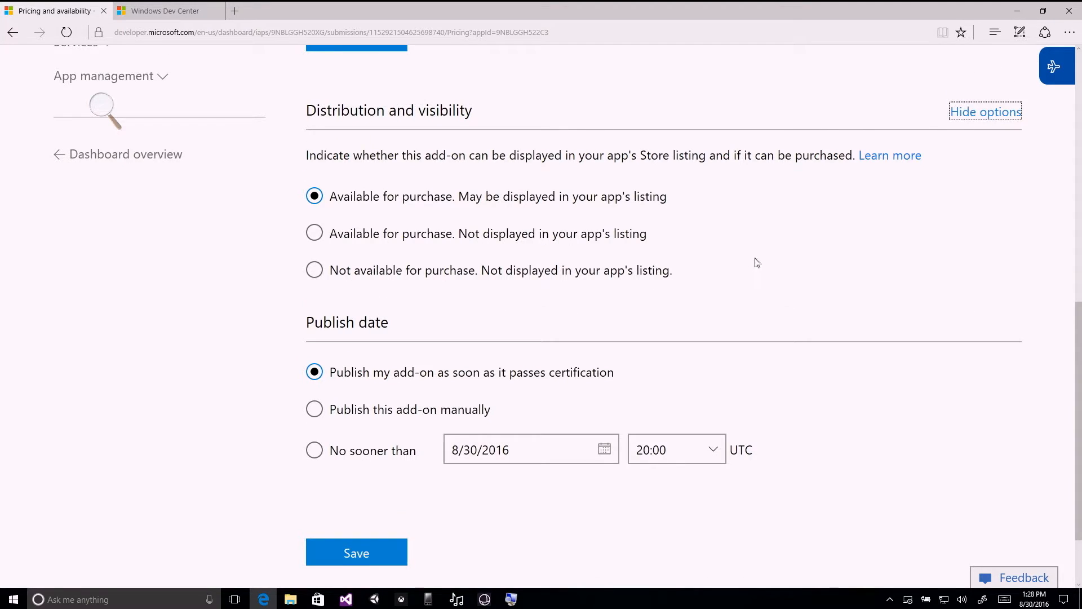
scroll(812, 264, down, 2)
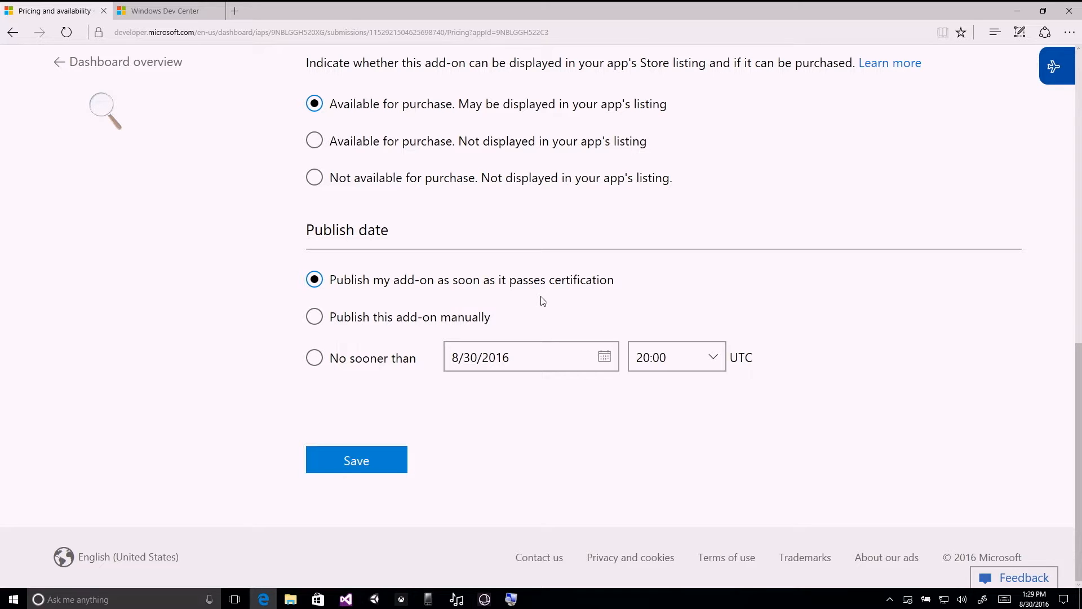
scroll(896, 200, up, 6)
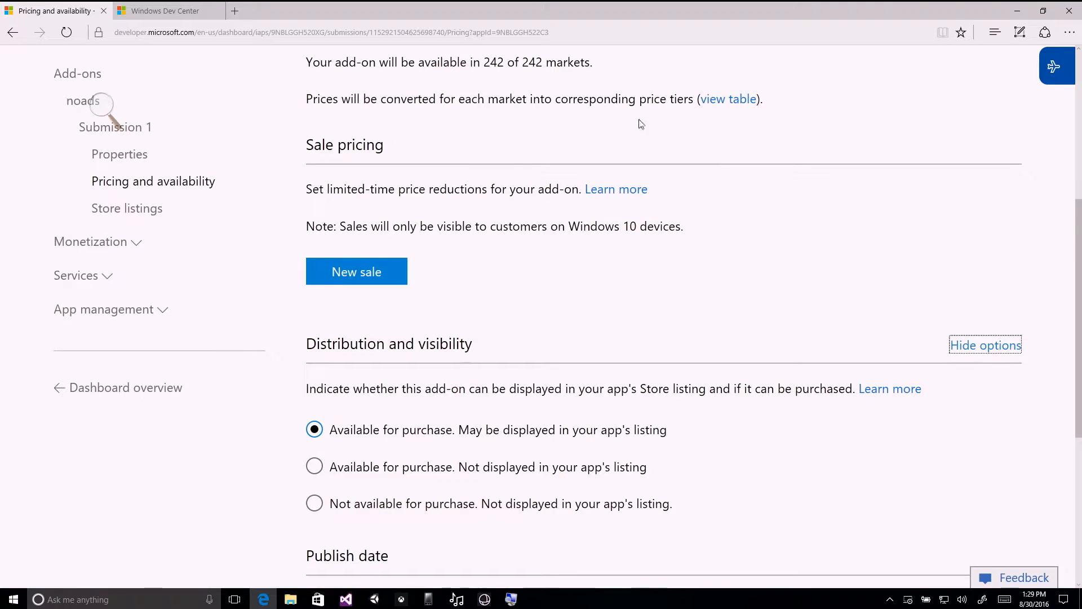
Set the add-on to be published manually and save the pricing and availability settings.
scroll(665, 130, down, 6)
scroll(696, 274, up, 4)
scroll(696, 274, down, 4)
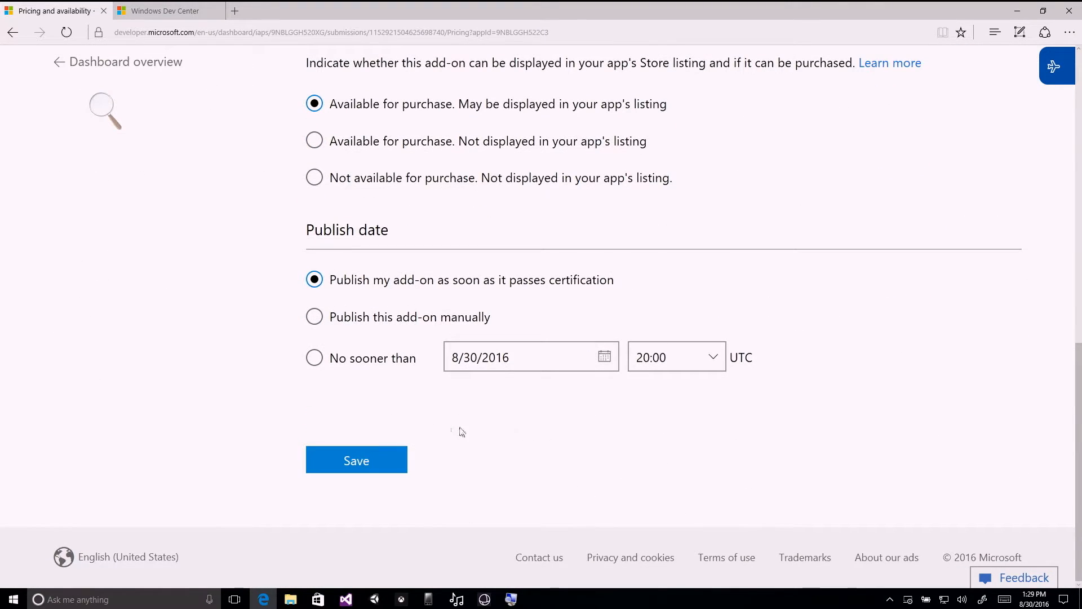
click(392, 324)
click(366, 460)
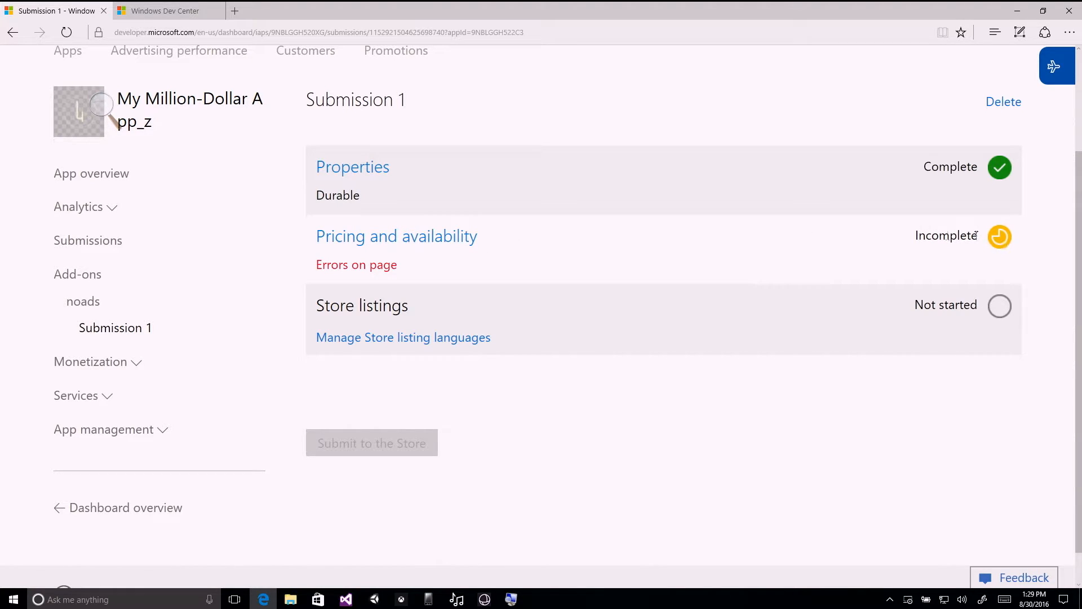
Set the add-on's base price to 0.99 USD and save the pricing and availability settings.
click(444, 235)
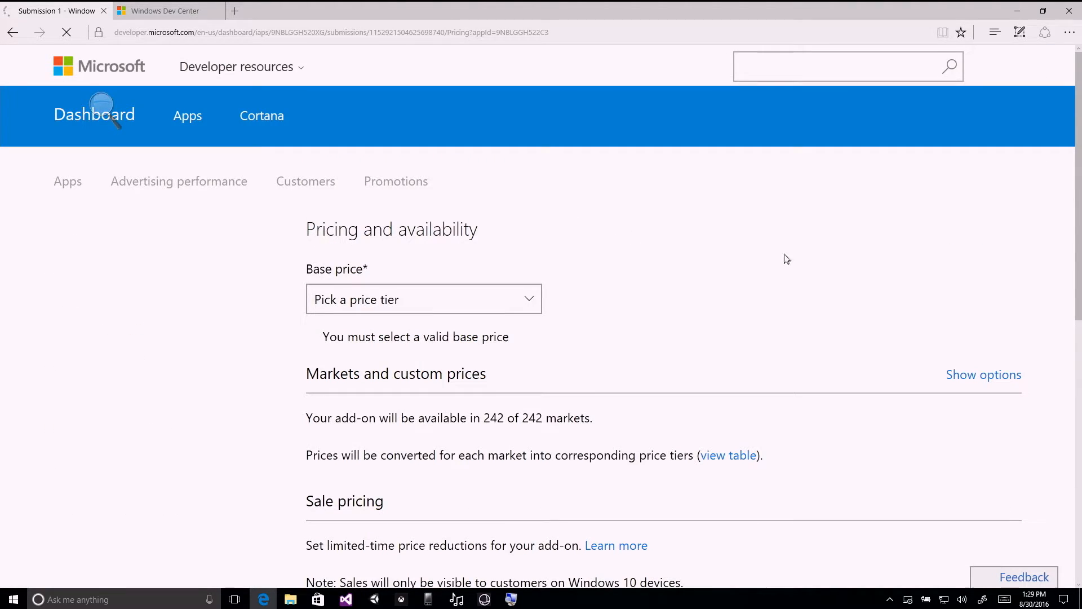
click(498, 224)
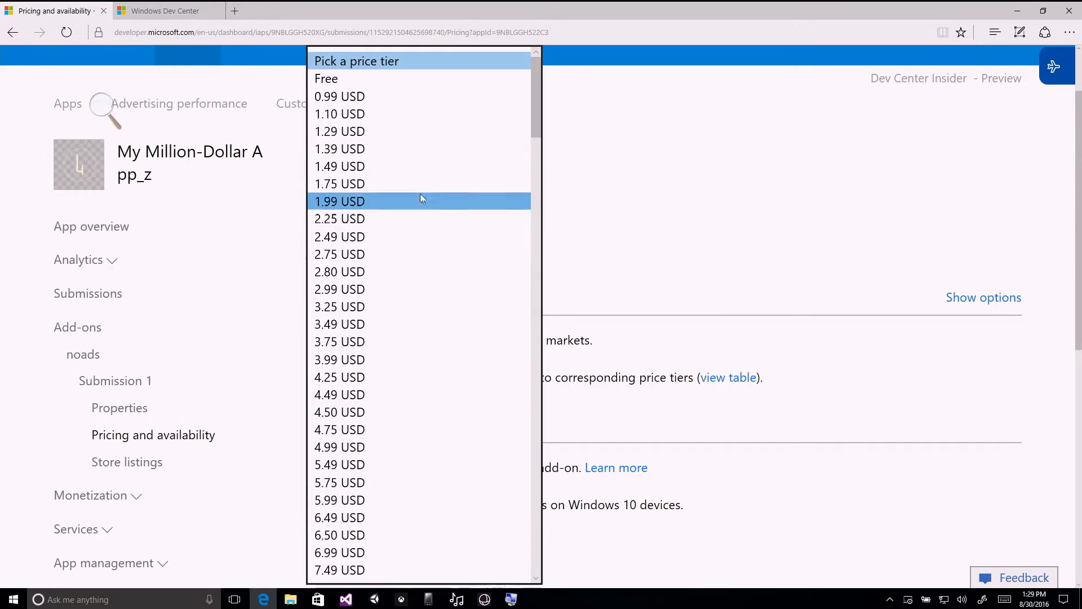
click(382, 102)
scroll(777, 243, down, 7)
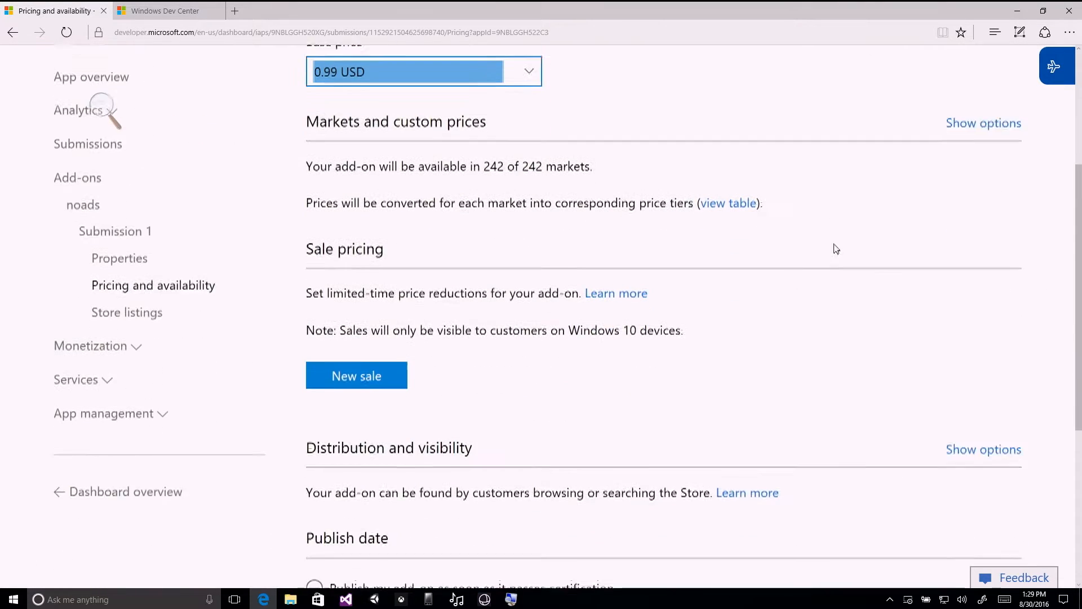
click(367, 514)
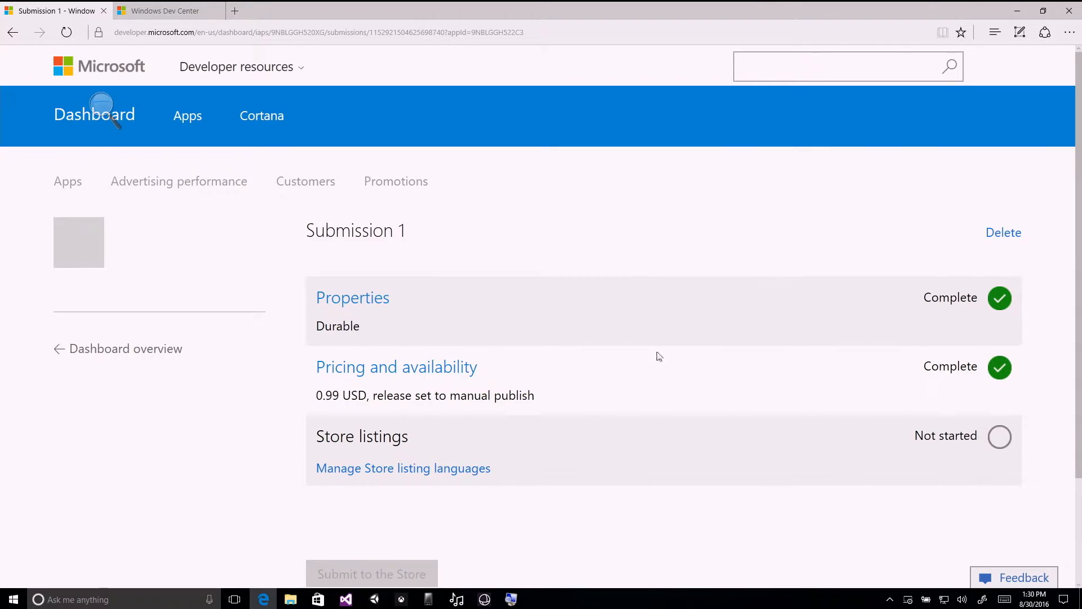
Open the add-on's Store listing language management and bring up the list of languages to add.
scroll(654, 358, down, 2)
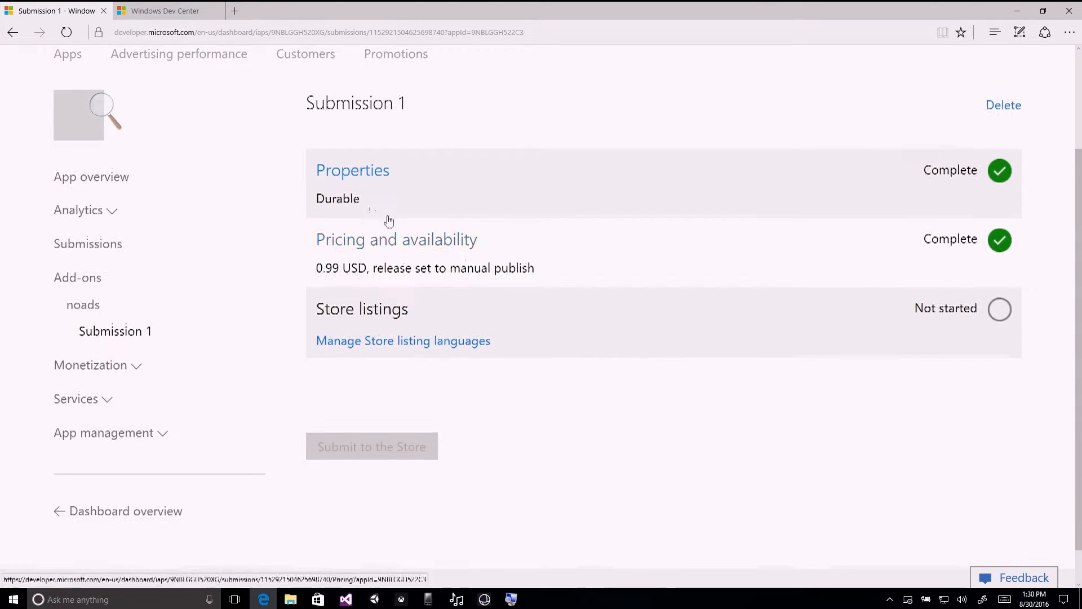
click(397, 347)
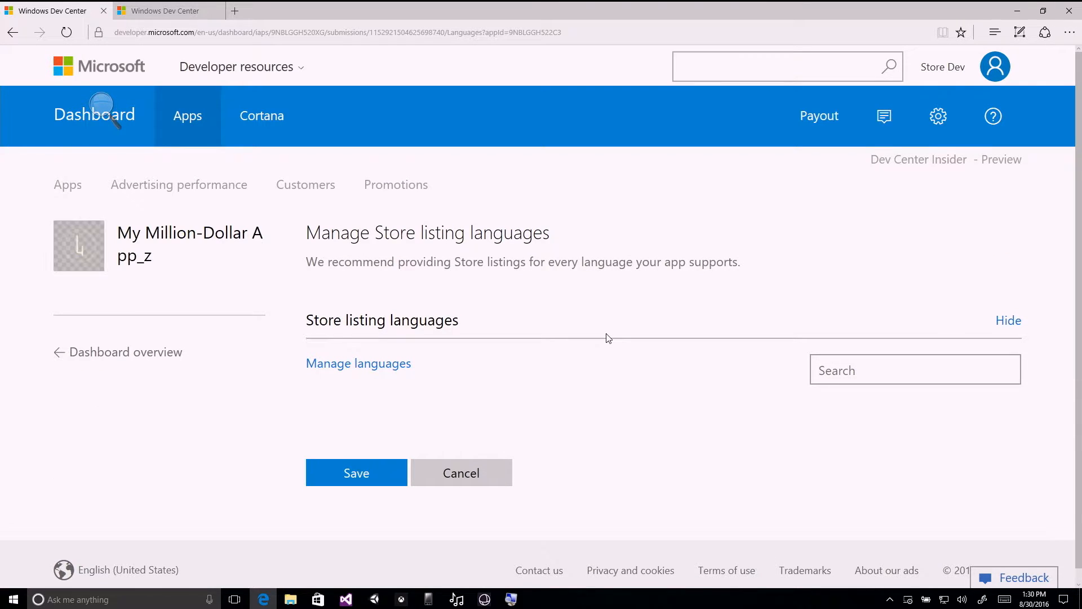
click(396, 373)
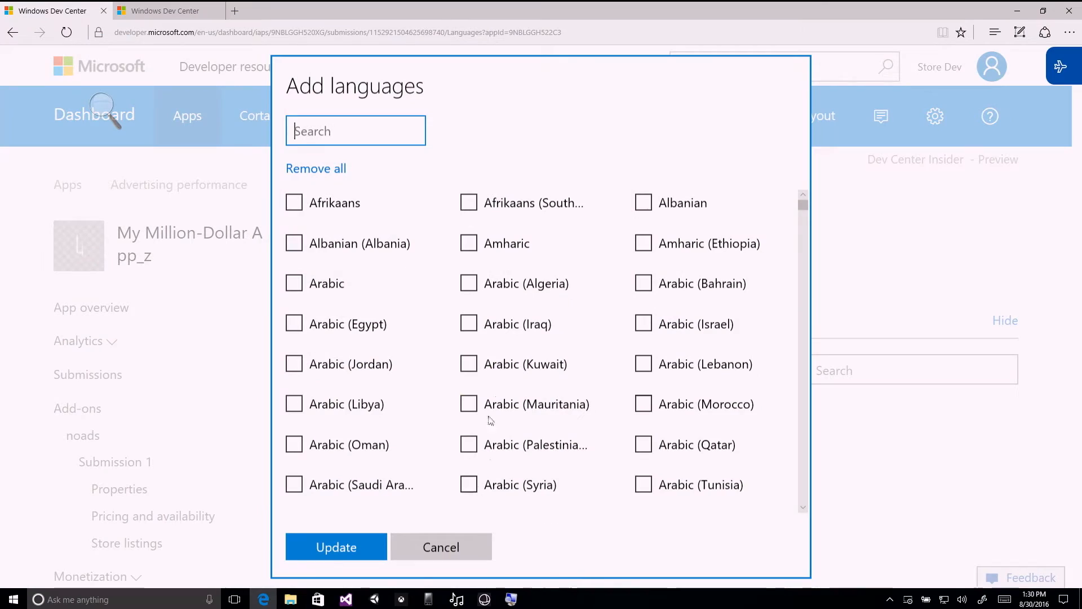
Add English (Dominica) to the add-on's Store listing languages.
drag(807, 205, 802, 302)
scroll(383, 279, up, 5)
scroll(385, 278, up, 15)
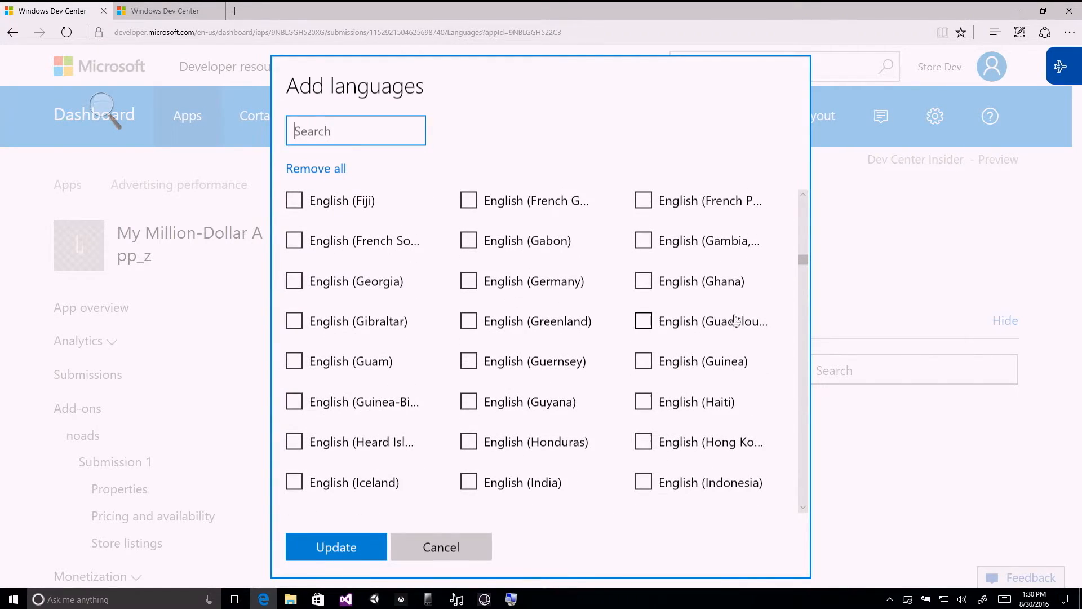
scroll(626, 395, up, 1)
scroll(609, 231, up, 5)
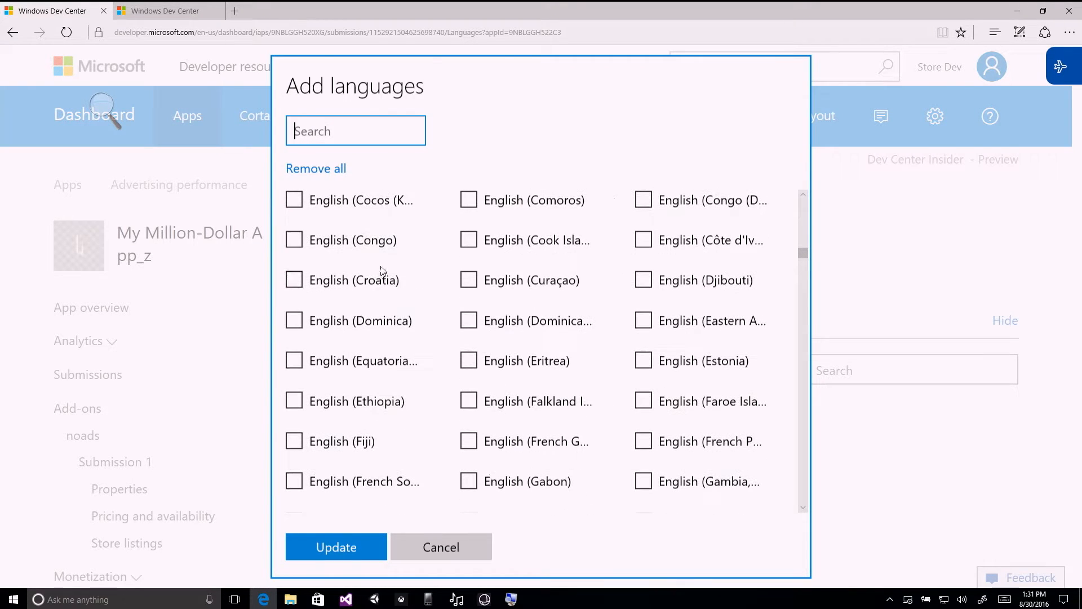
click(299, 325)
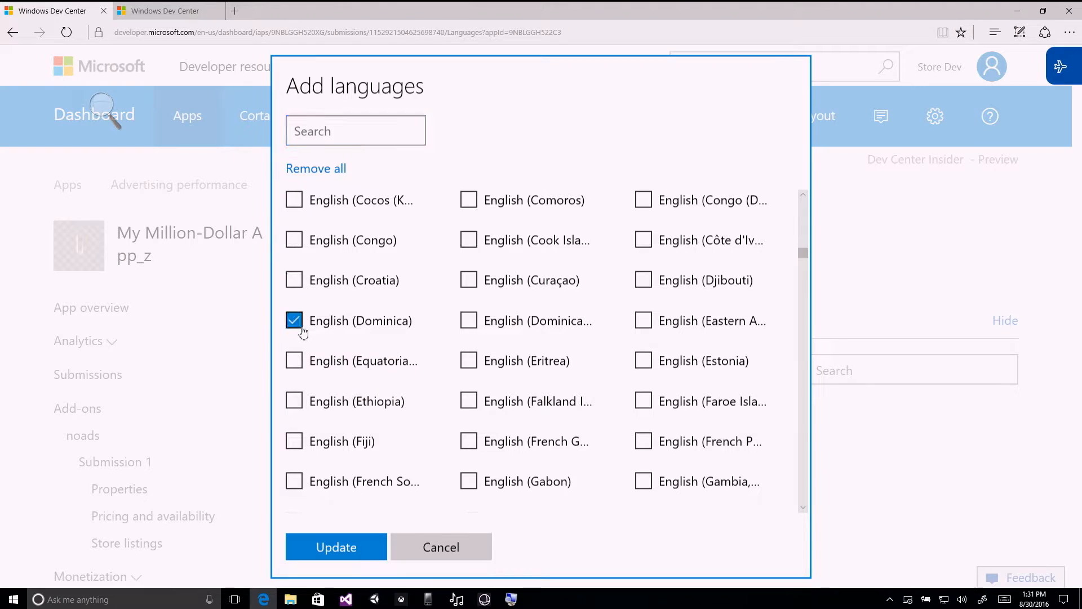
click(346, 549)
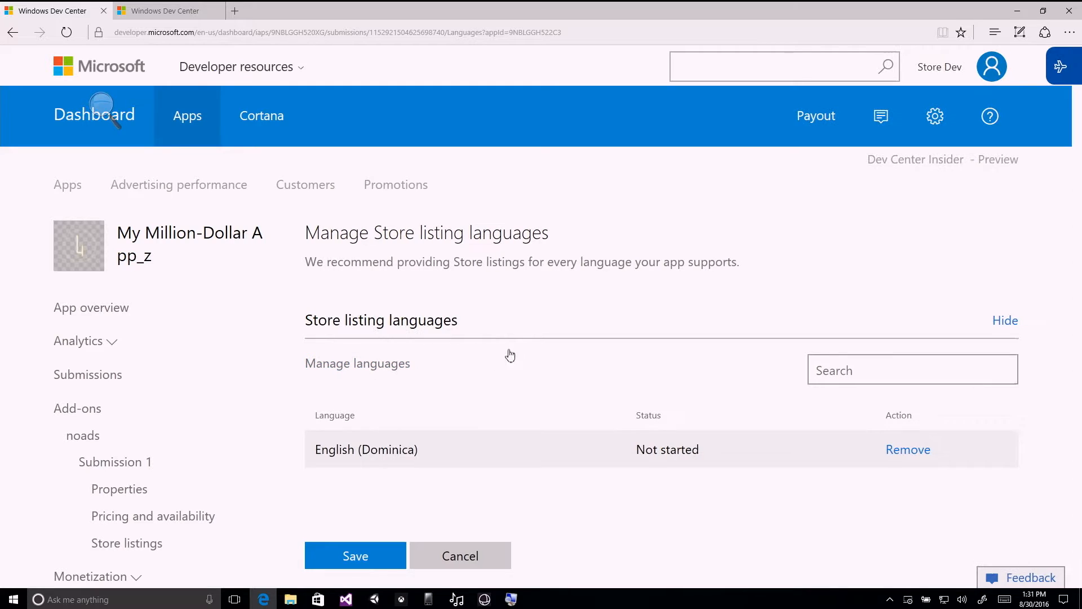
click(355, 129)
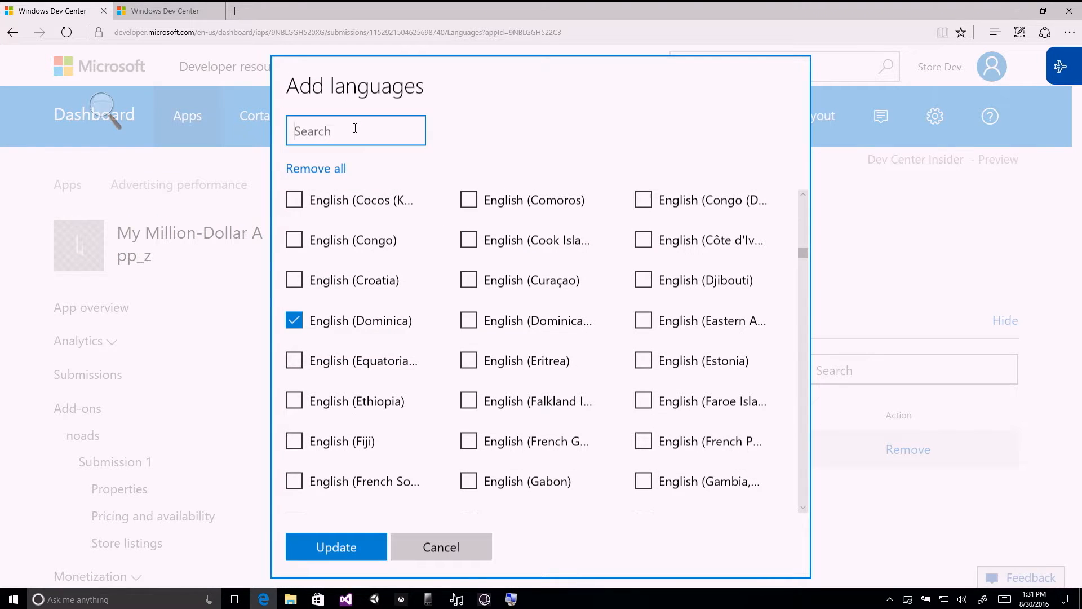
text(en-us)
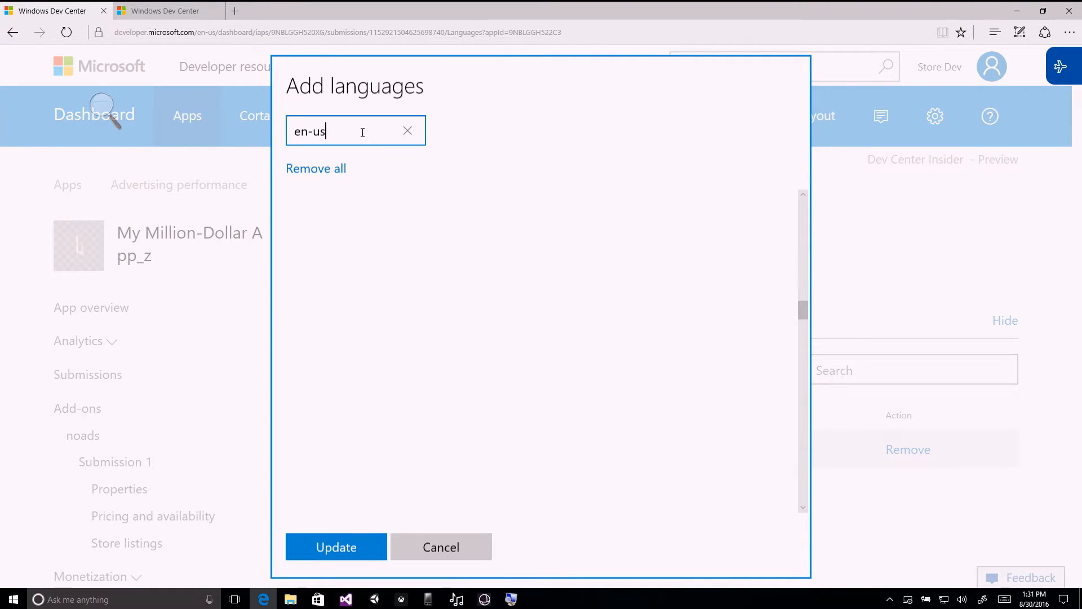
key(BackSpace)
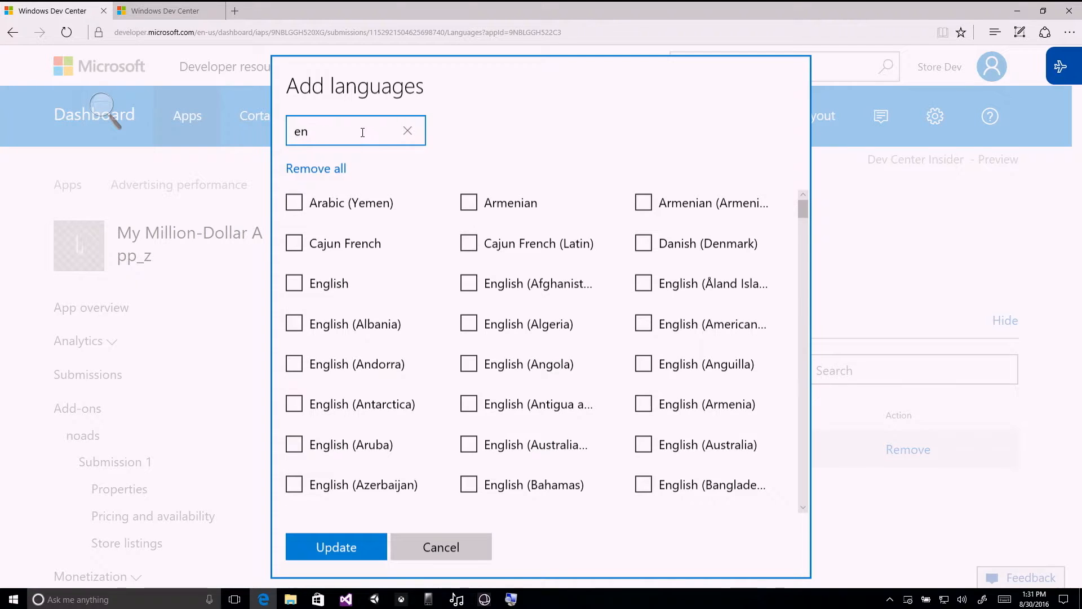
key(BackSpace)
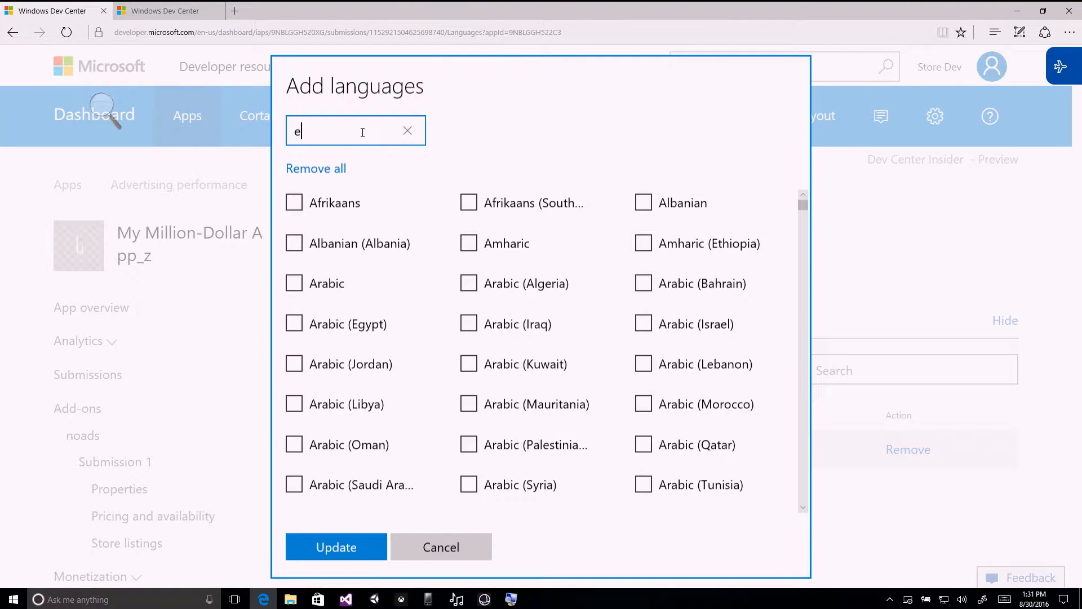
text(g)
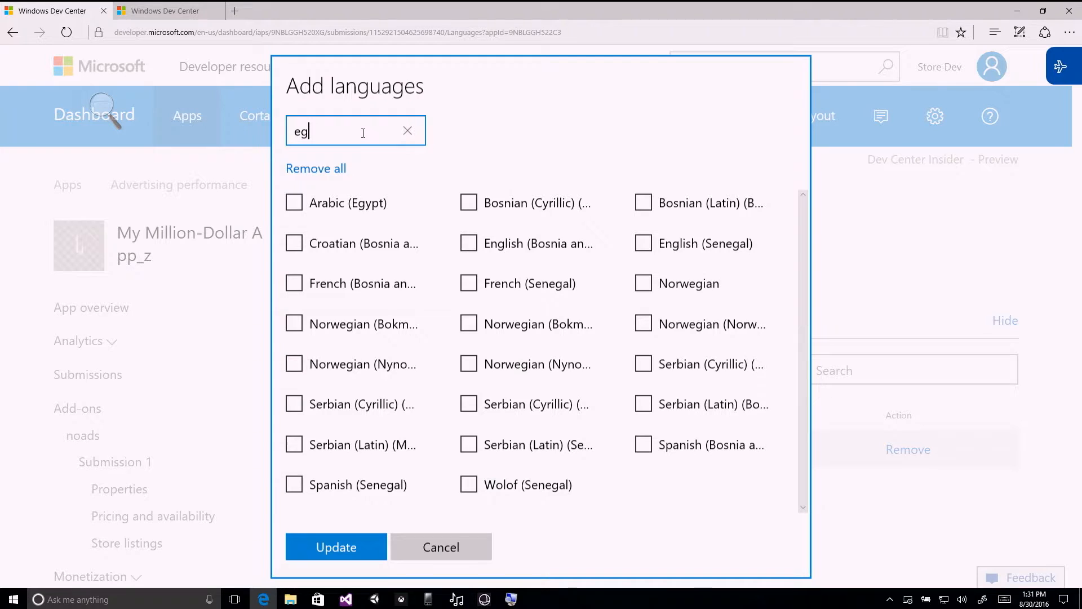
key(BackSpace)
key(BackSpace)
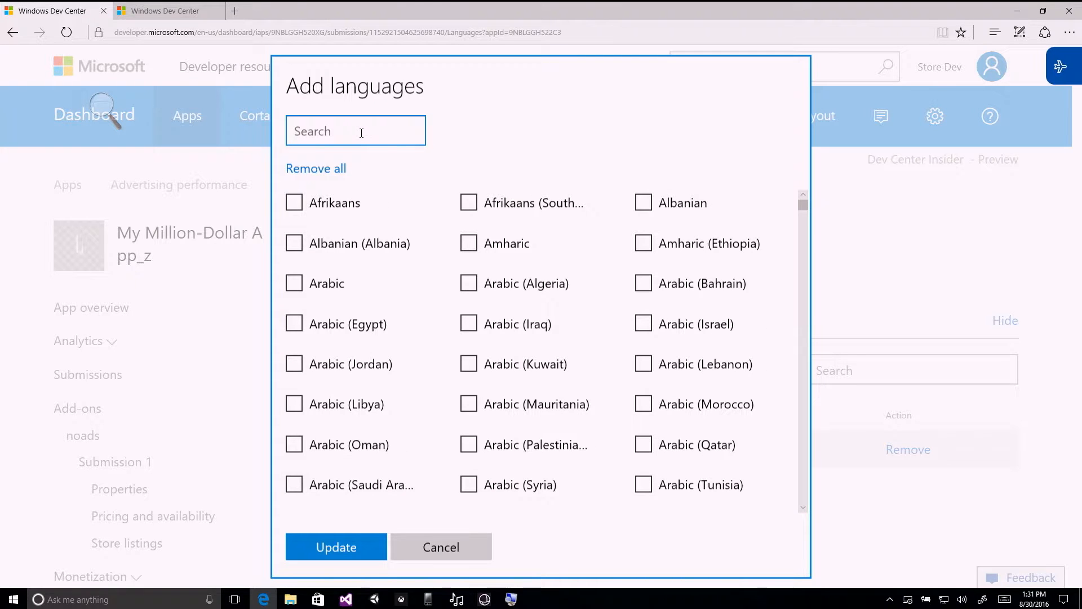
Find the plain English language by searching for "english", add it to the Store listing languages, and save.
text(english)
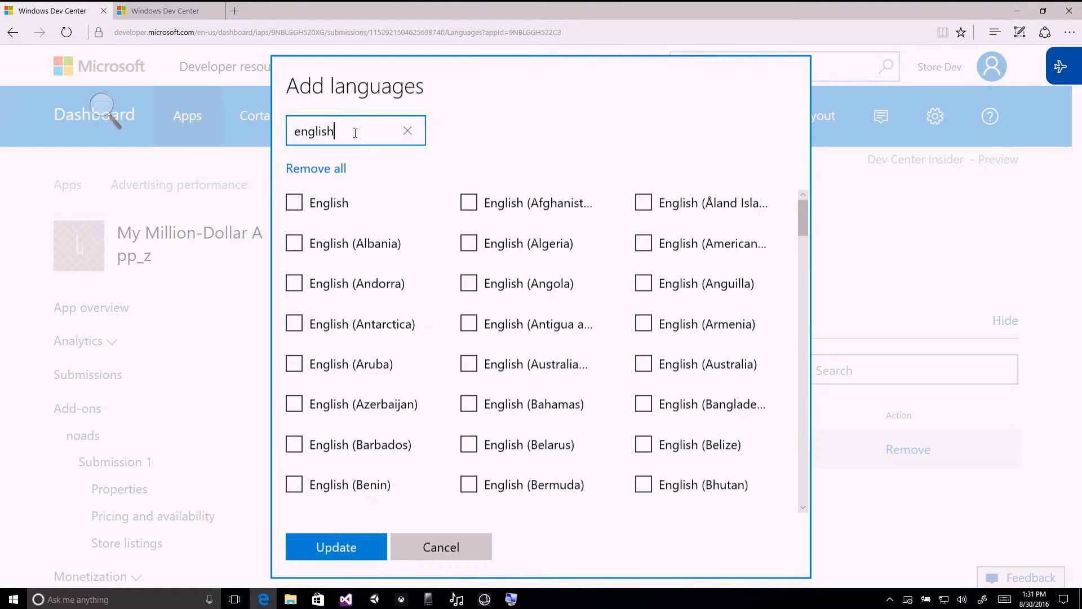
click(294, 203)
click(346, 548)
scroll(624, 503, down, 4)
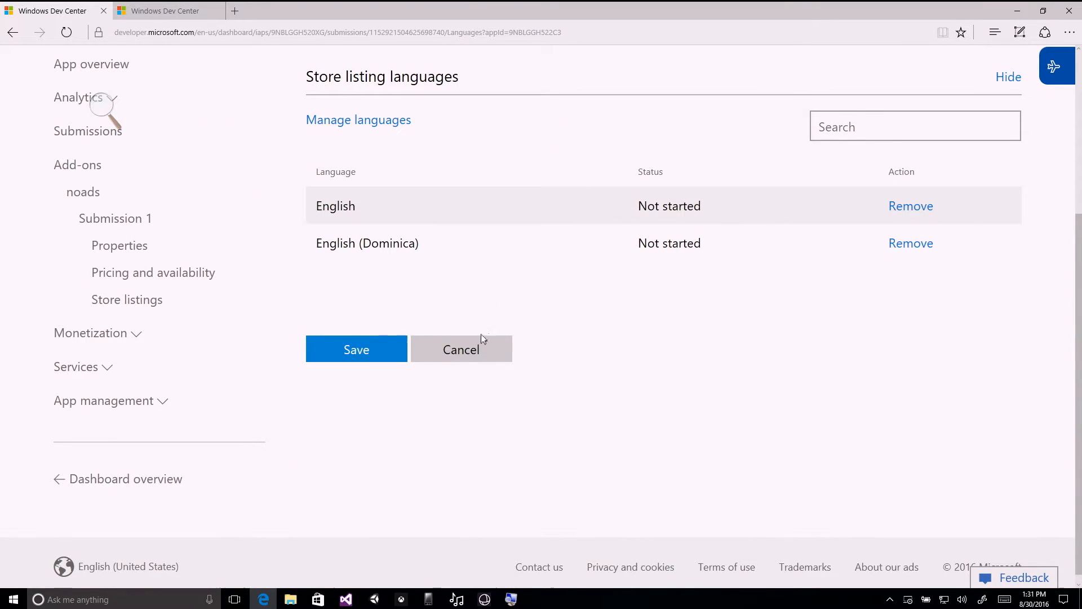
click(363, 349)
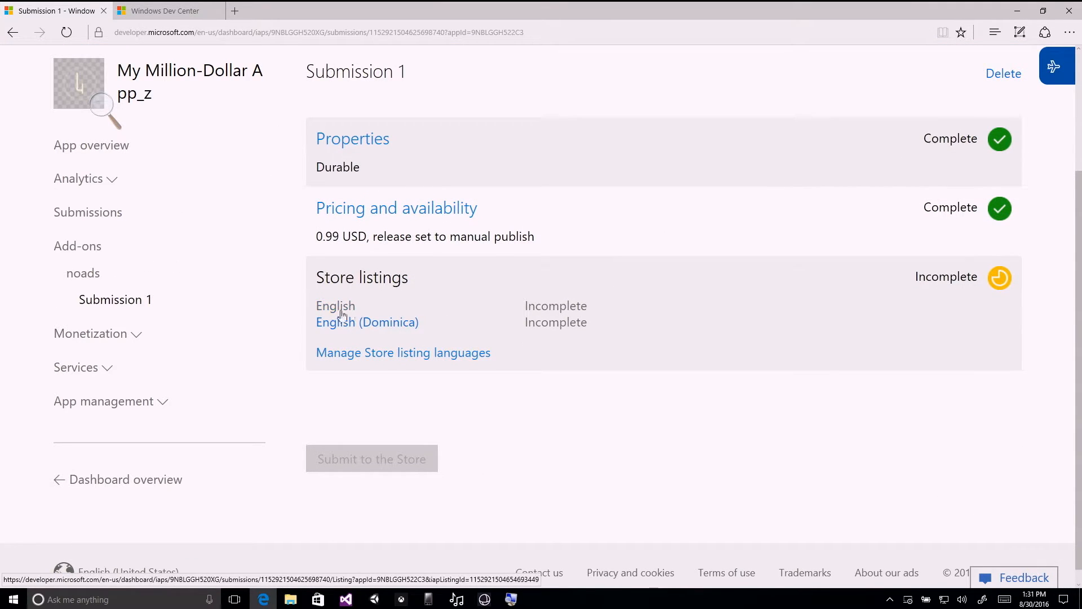
Fill in the English Store listing with the title "No Ads" and description "Removes ads forever!", and save it.
click(347, 308)
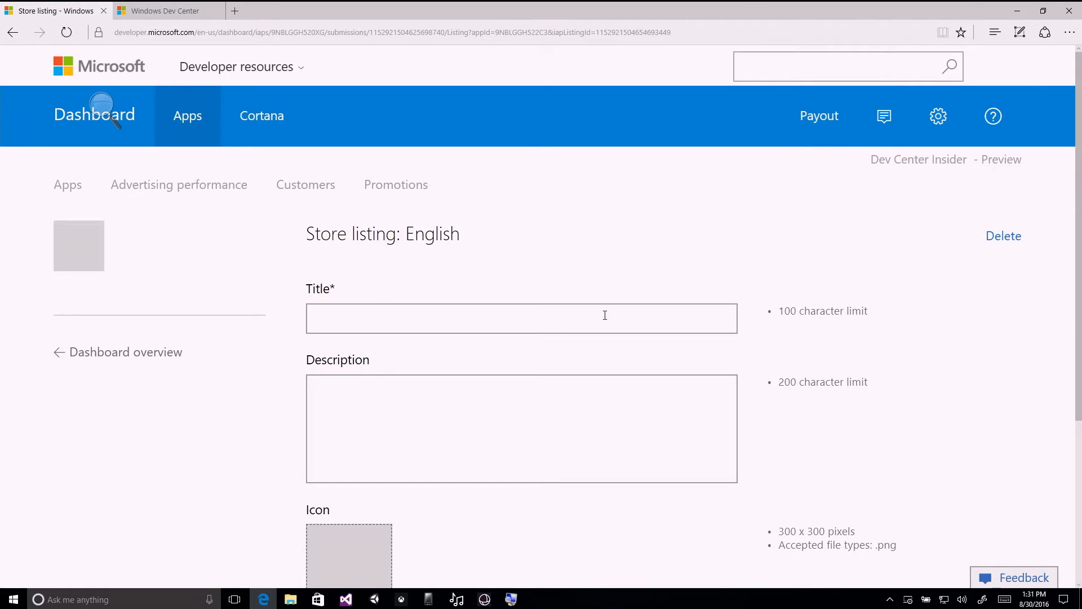
click(598, 317)
scroll(599, 317, down, 3)
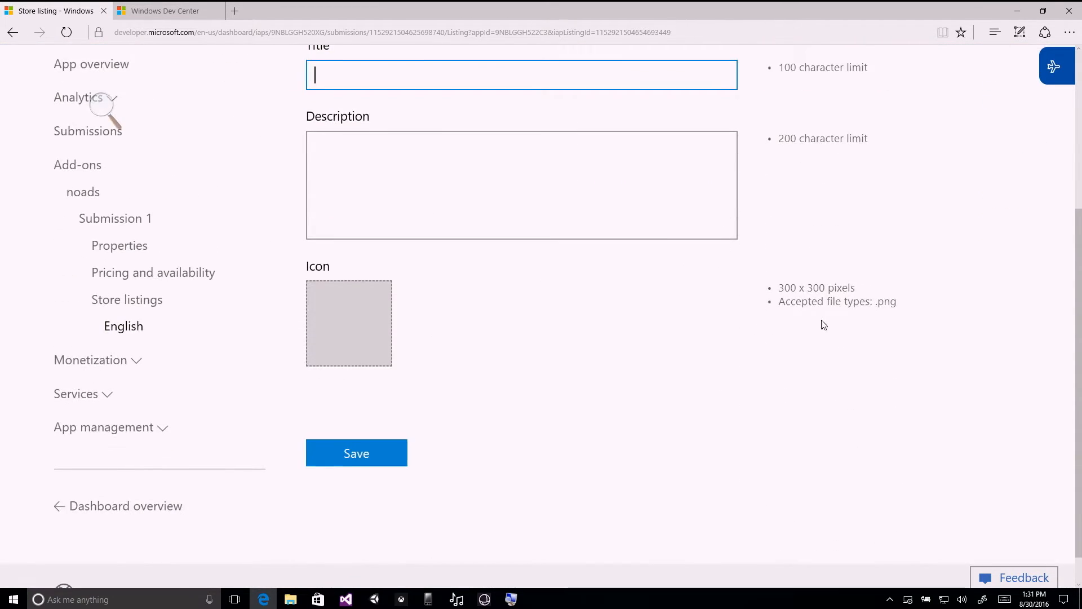
click(632, 292)
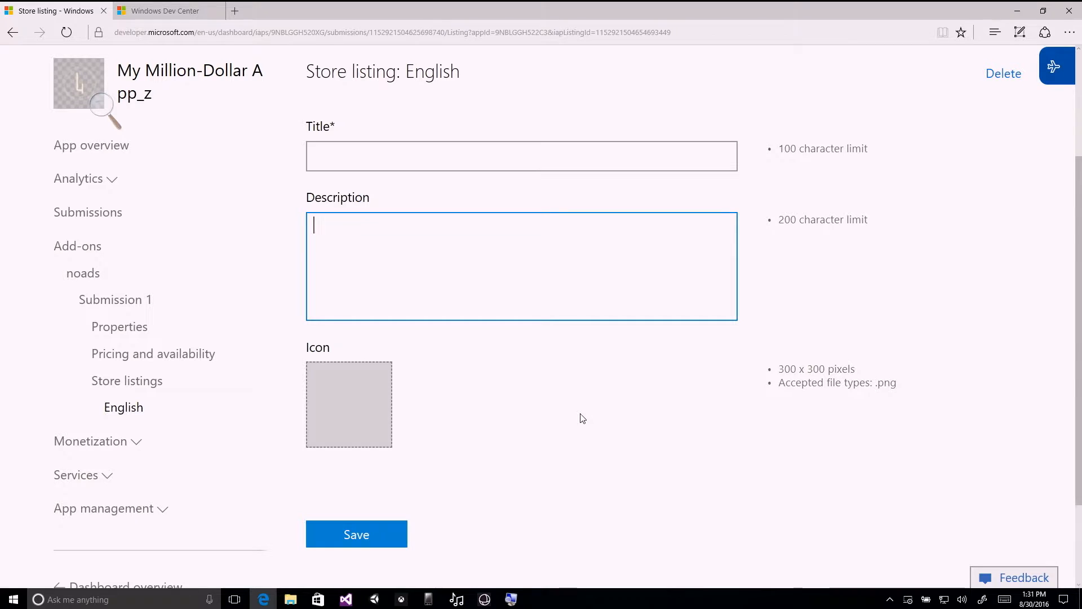
click(558, 149)
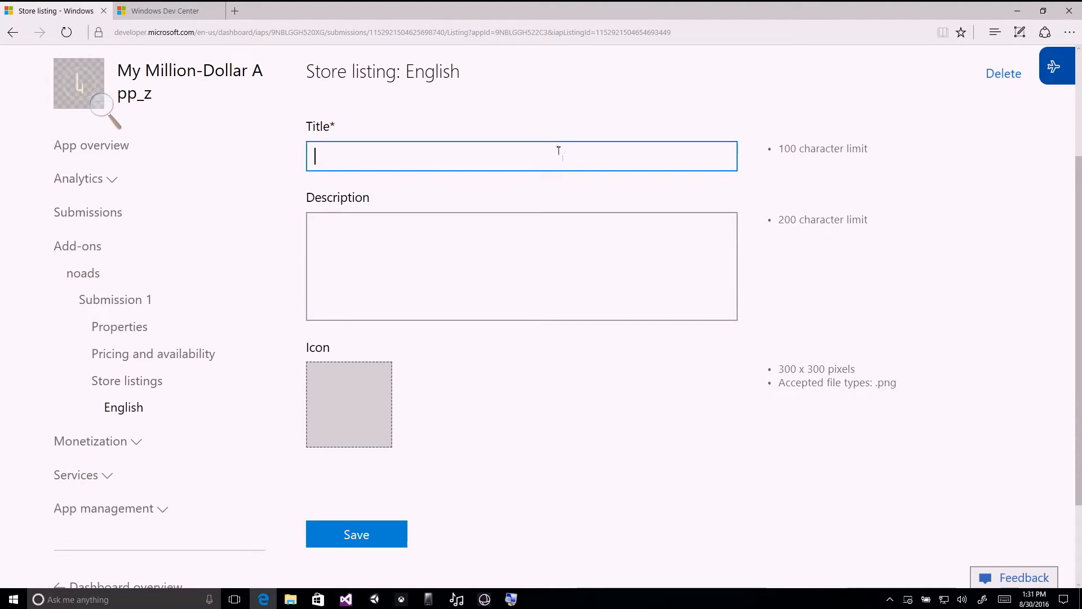
text(No Ads)
key(Tab)
text(Remo)
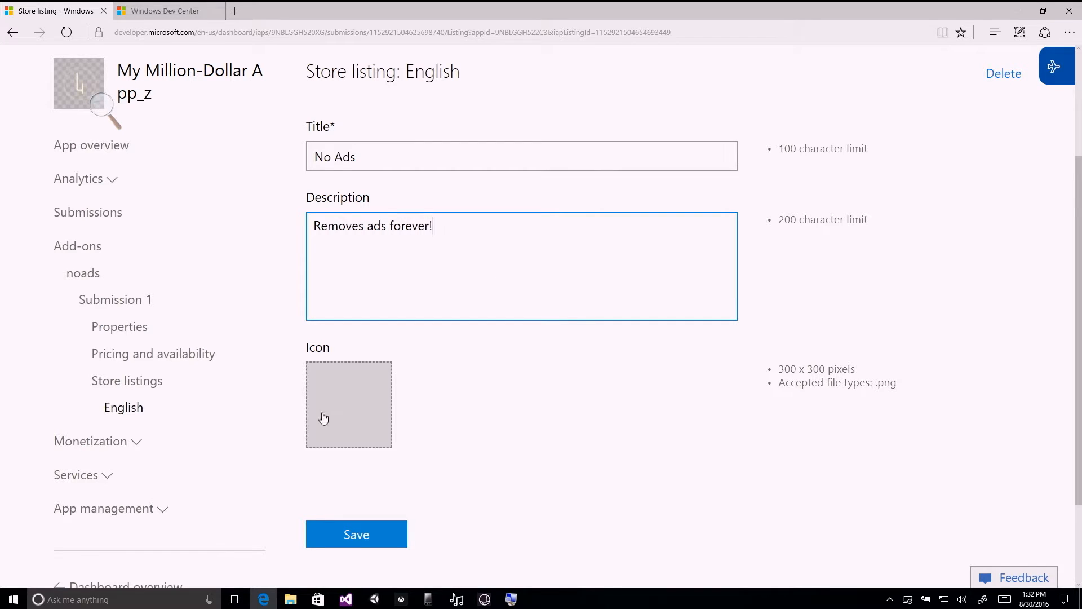
click(372, 541)
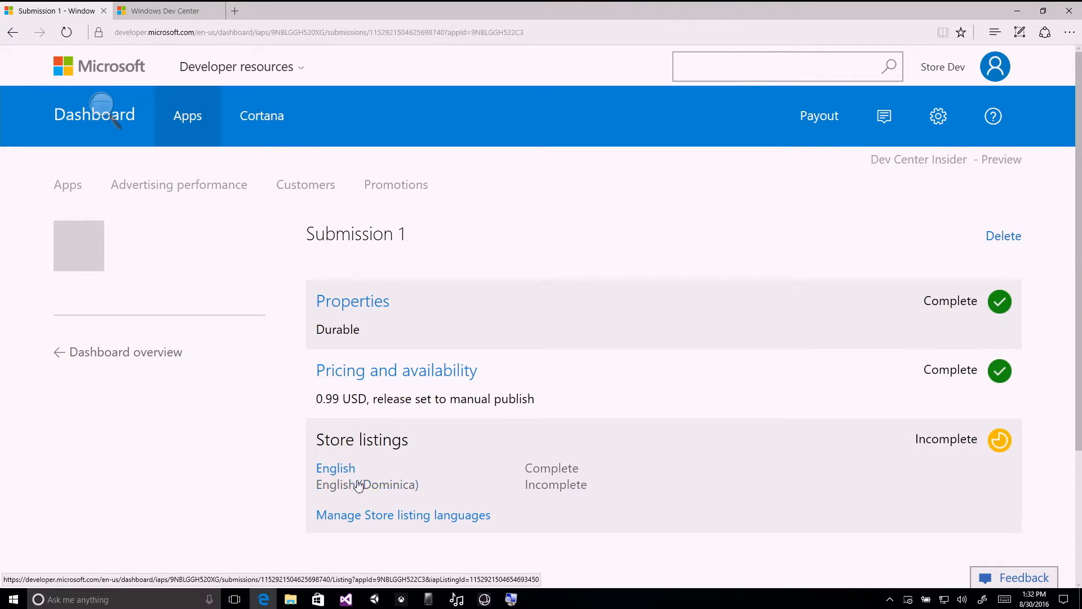
Remove English (Dominica) from the add-on's Store listing languages and save the change.
click(391, 515)
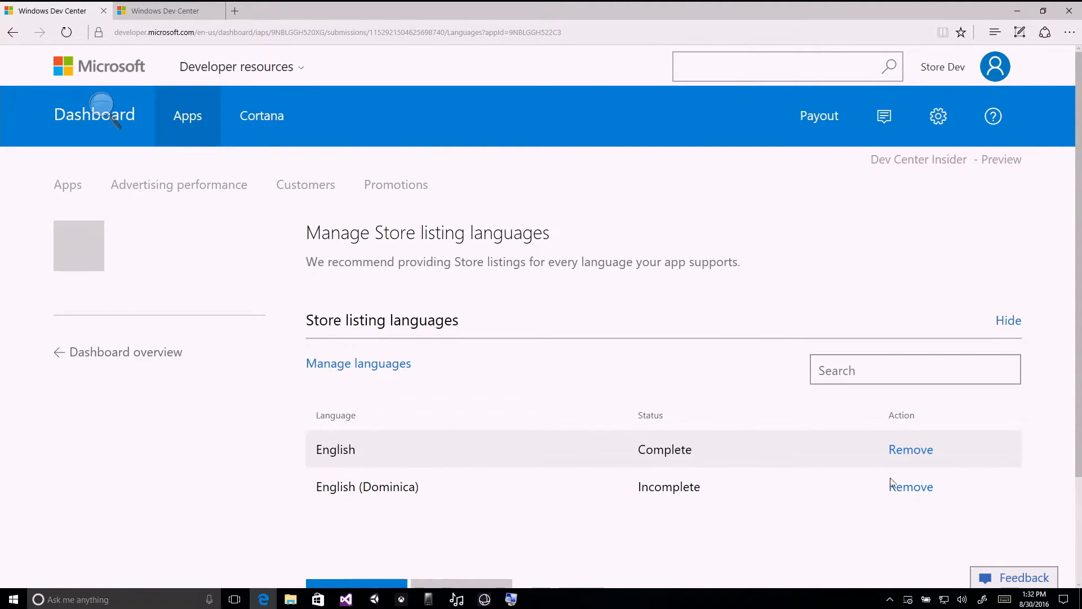
click(911, 488)
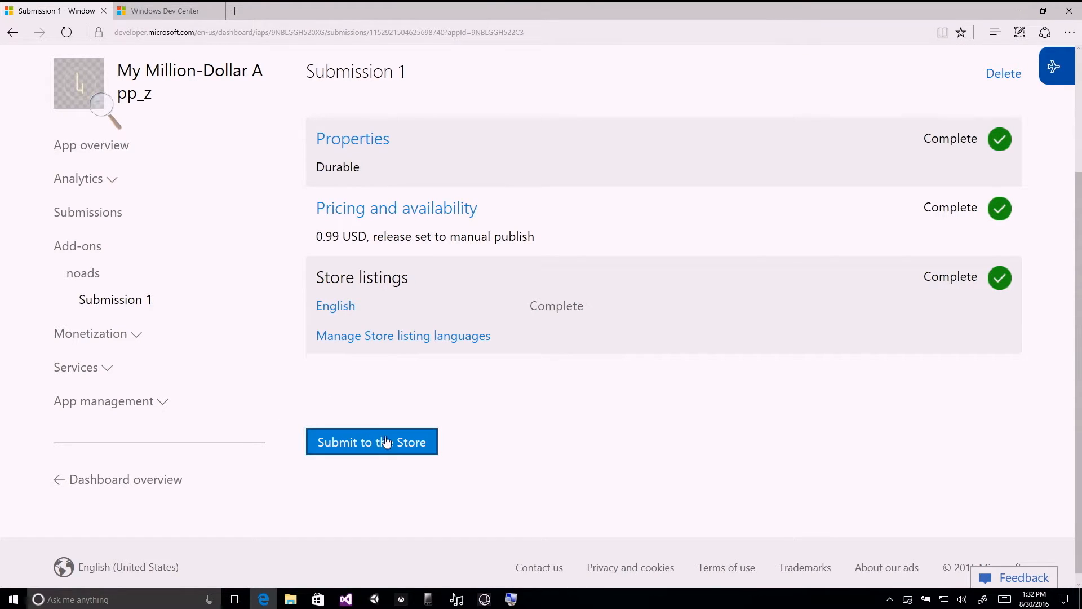
Try to submit the add-on to the Store and highlight the message shown in response.
click(392, 443)
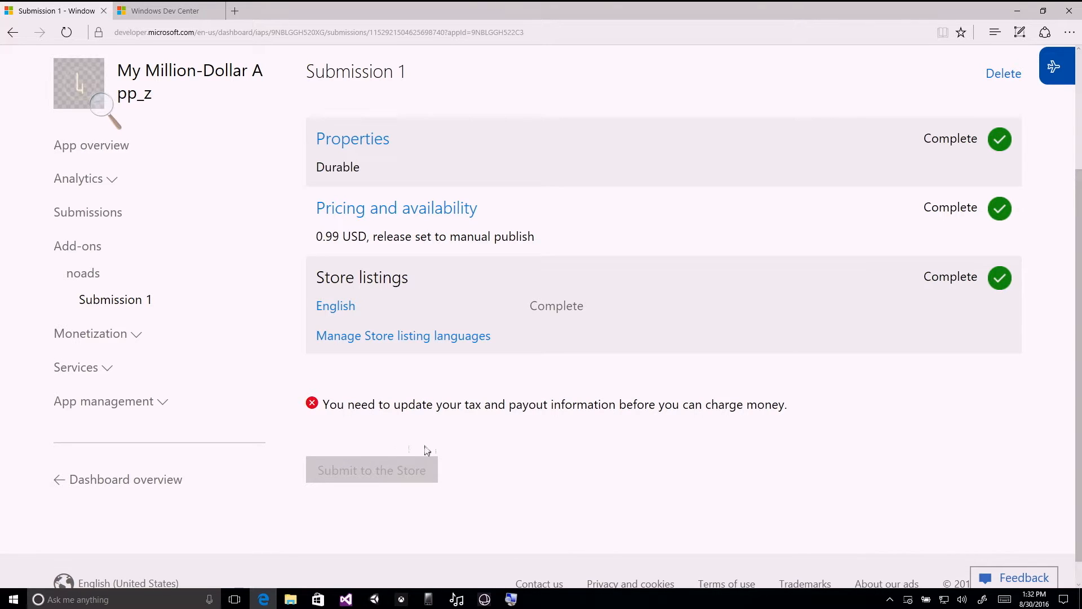
drag(329, 402, 775, 435)
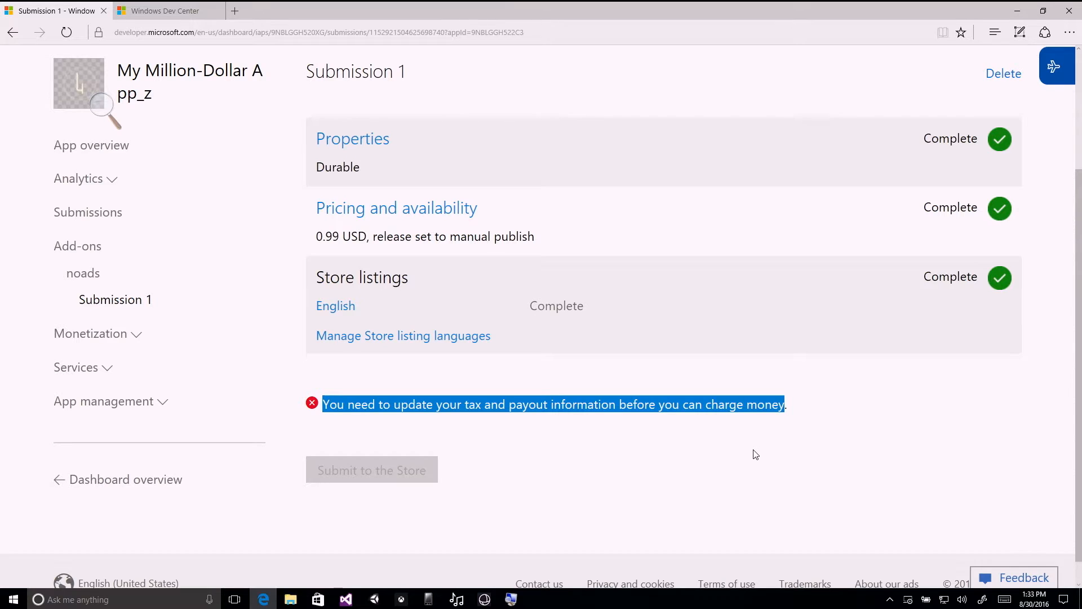
click(815, 435)
Expand the app's monetization options and look over the Monetize with ads page.
click(138, 340)
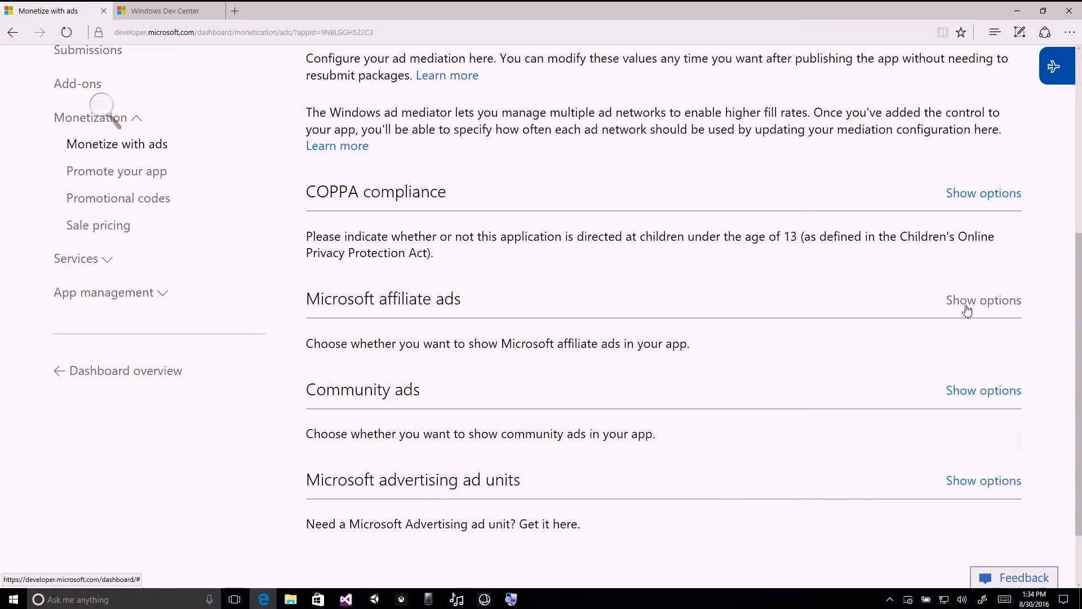
click(967, 304)
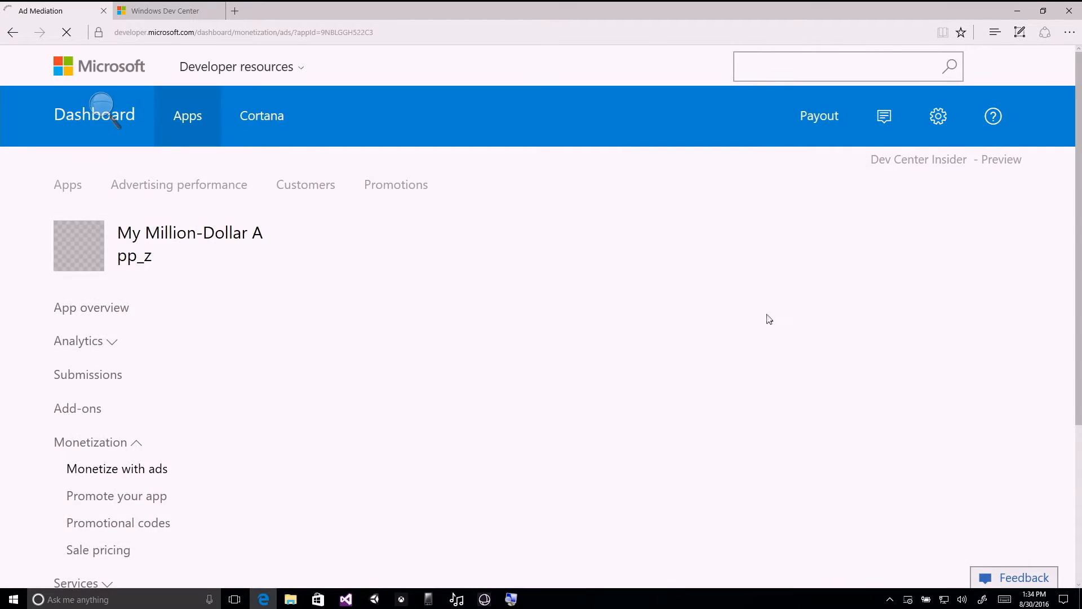
scroll(766, 317, down, 3)
scroll(768, 321, down, 1)
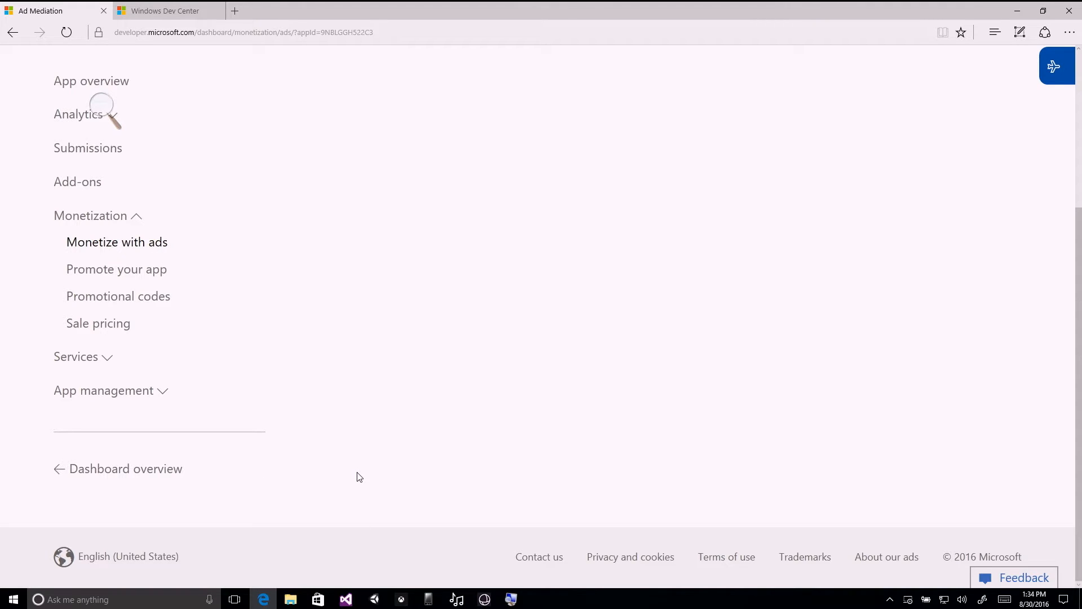
View the app's promotion campaigns page and return to the Apps overview.
click(143, 271)
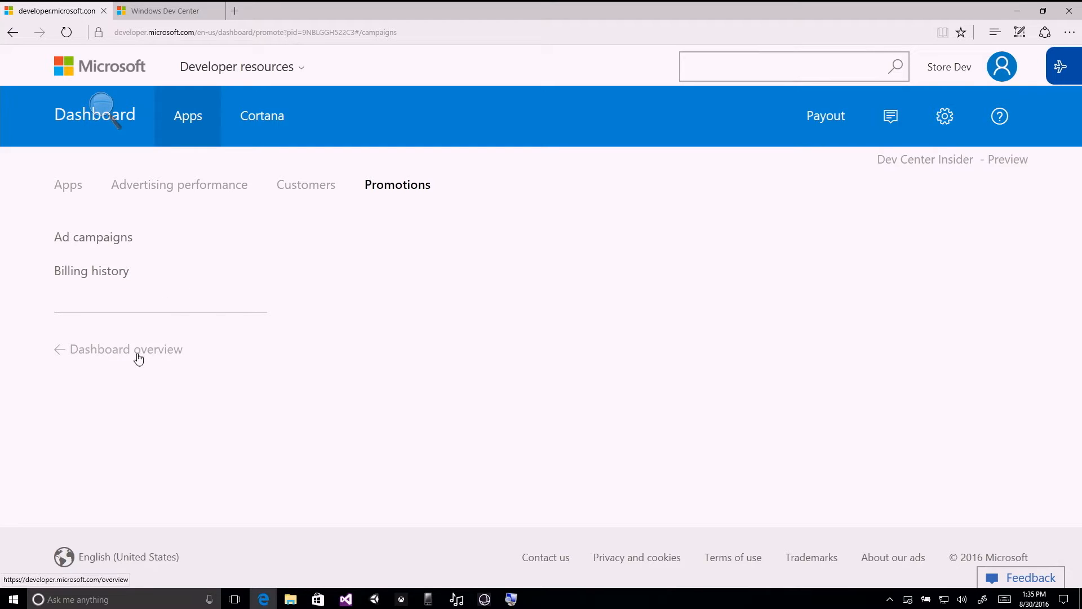
click(68, 188)
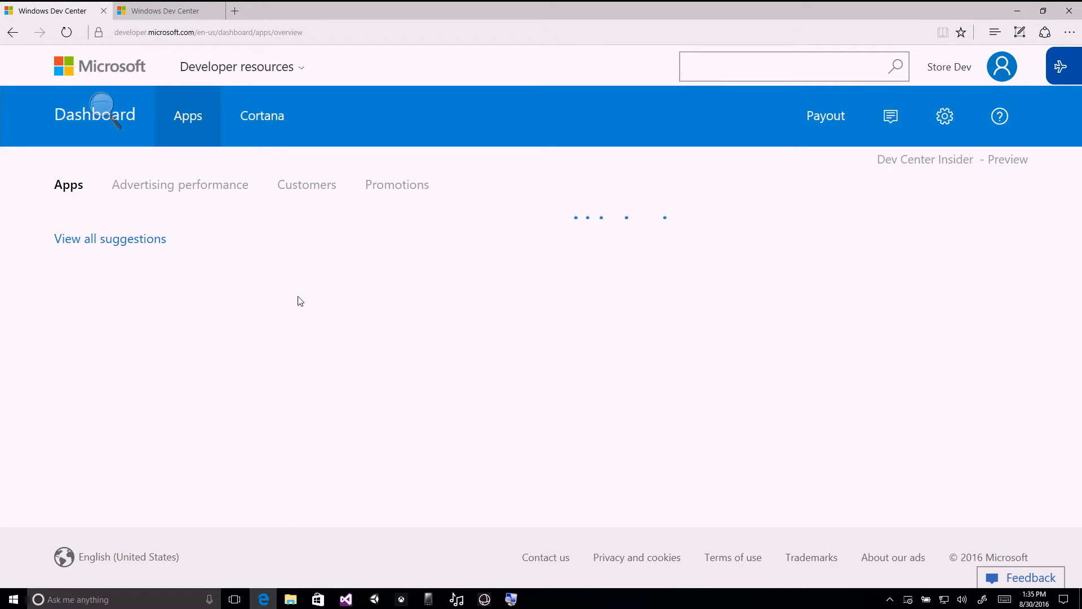
Open My Million-Dollar App_z from the Apps overview and go to its Monetize with ads page.
click(162, 320)
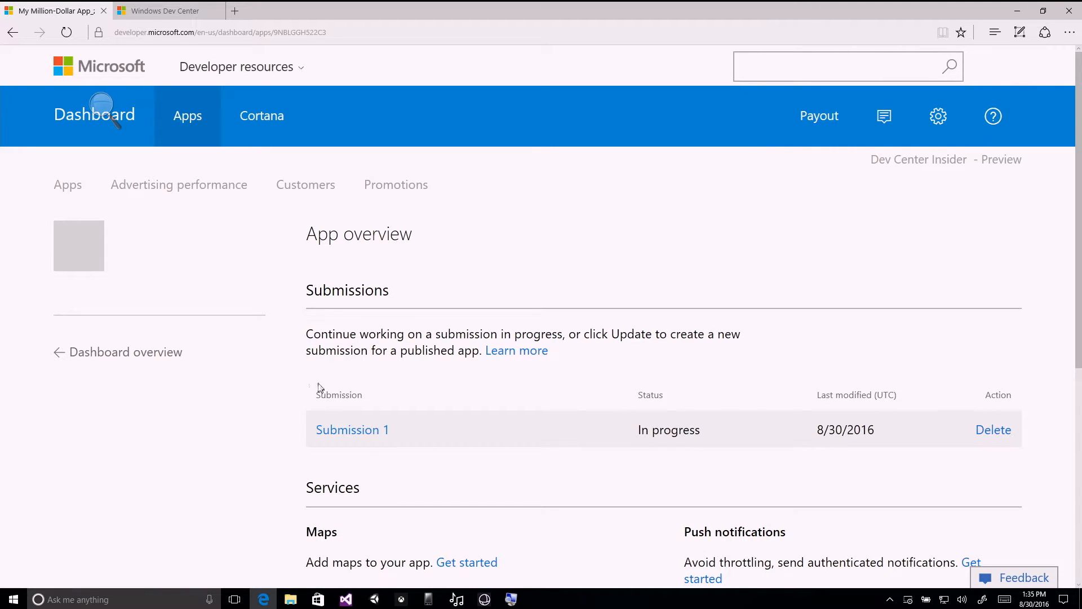
scroll(188, 377, down, 3)
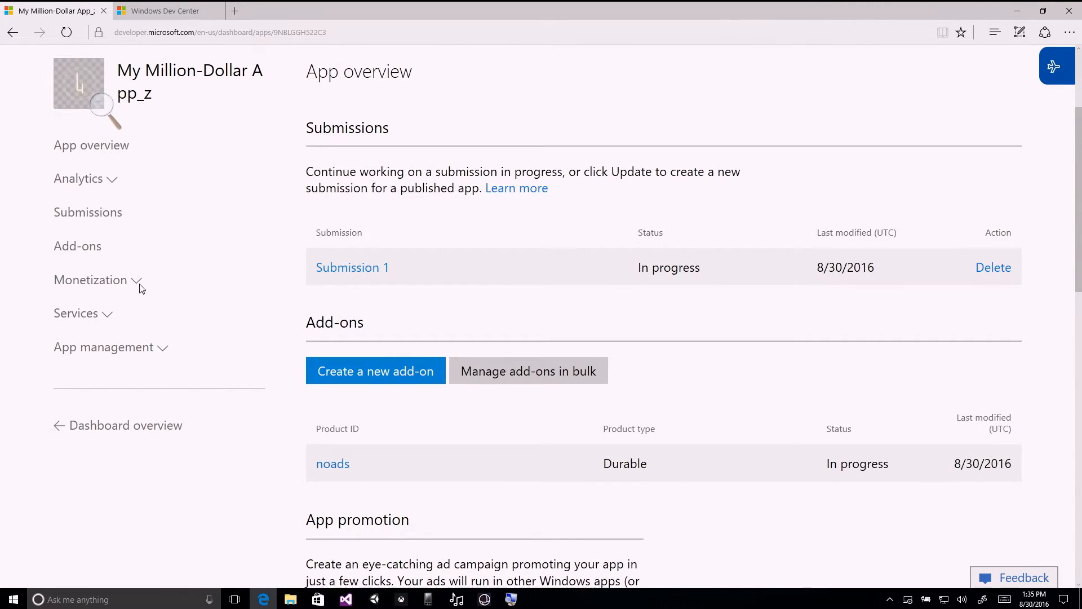
click(140, 282)
click(126, 309)
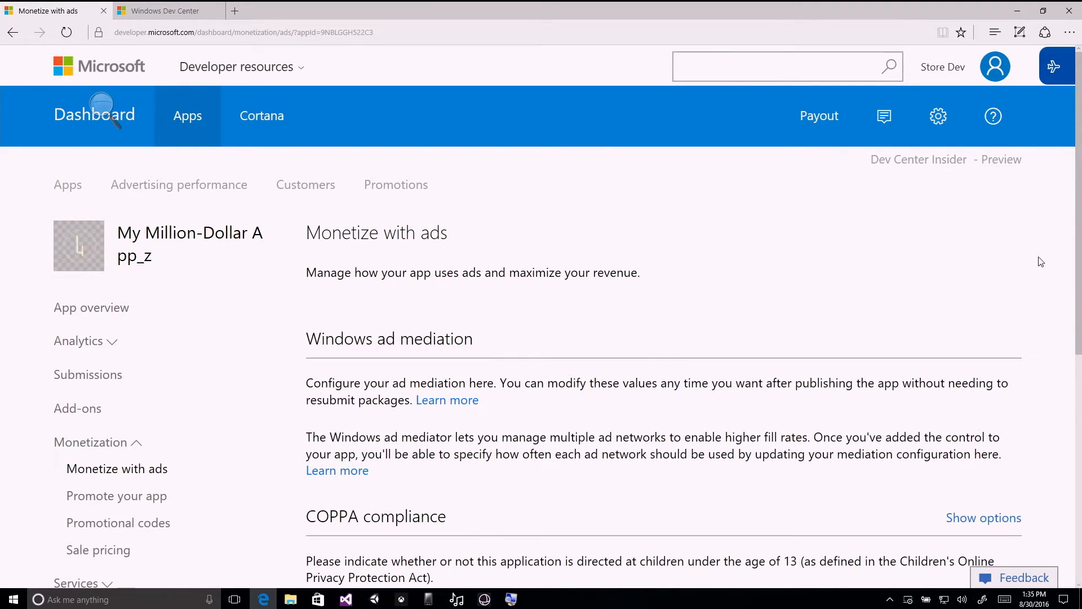
Highlight the two Windows ad mediation paragraphs on the Monetize with ads page, then clear the selection.
scroll(577, 228, down, 4)
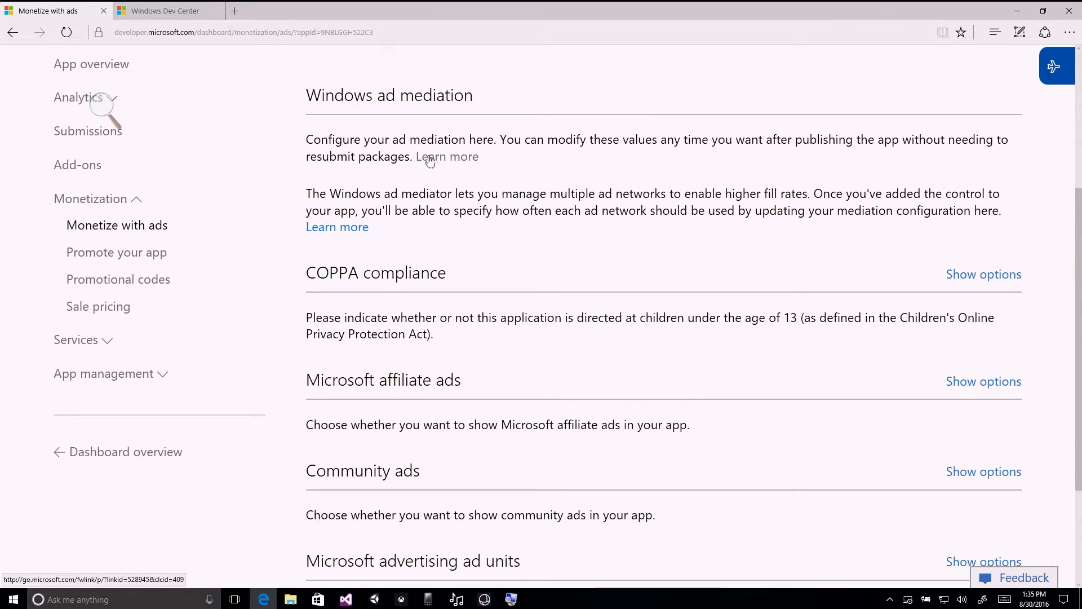
drag(306, 139, 578, 147)
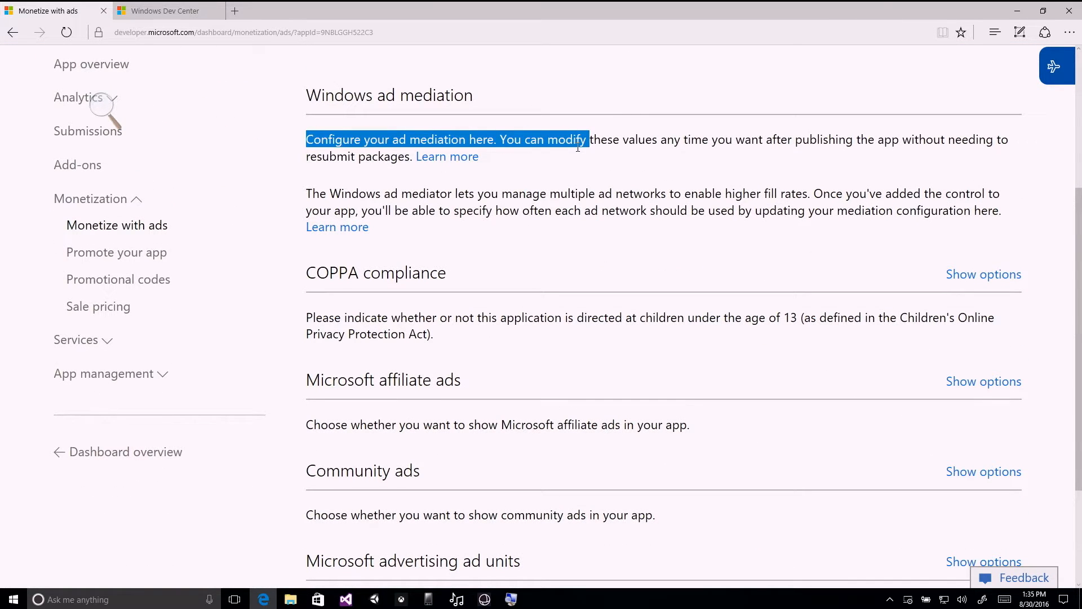
click(554, 169)
drag(307, 139, 1002, 209)
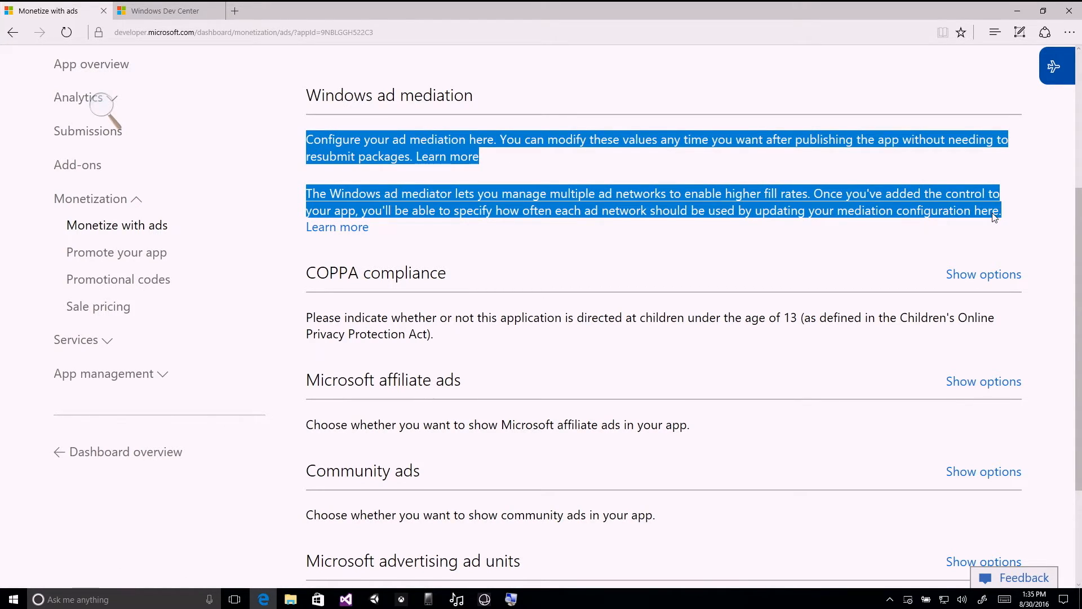
click(1009, 213)
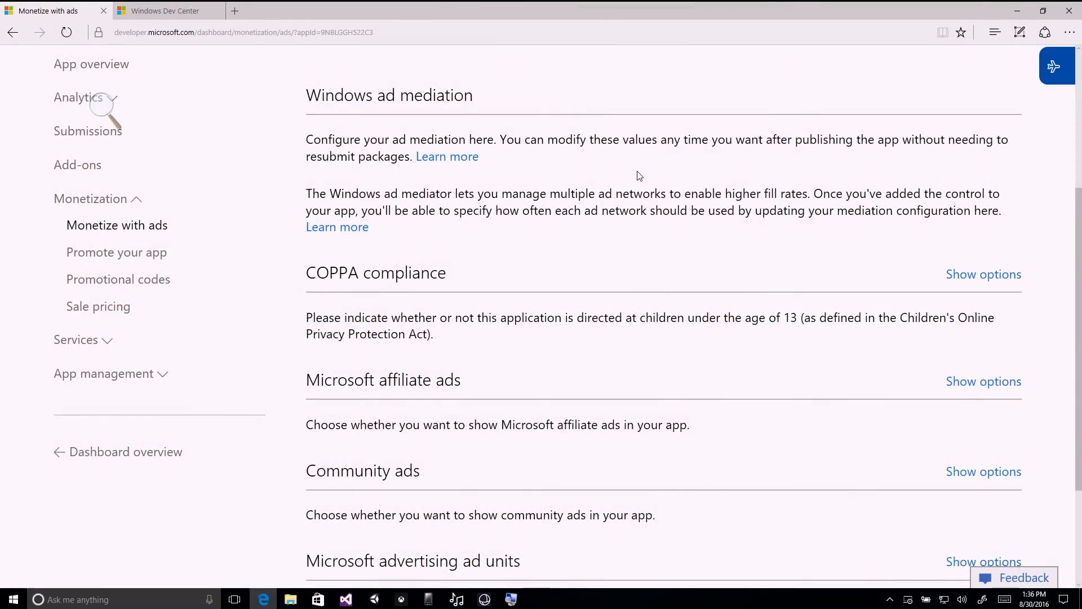
Highlight the descriptions of COPPA compliance, Microsoft affiliate ads, community ads and Microsoft advertising ad units in turn.
scroll(661, 174, down, 1)
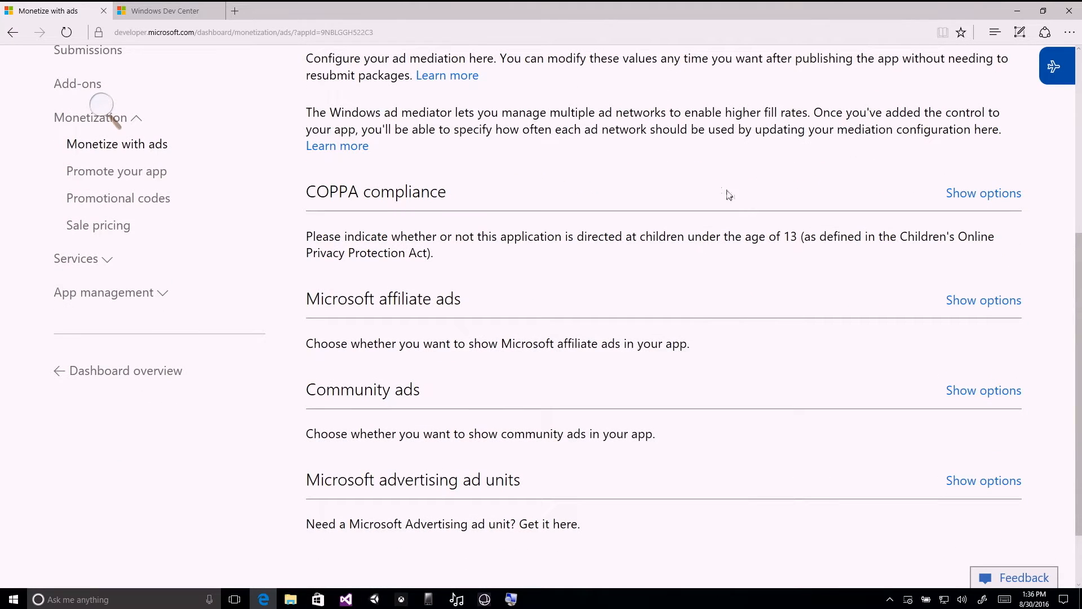
scroll(523, 195, down, 1)
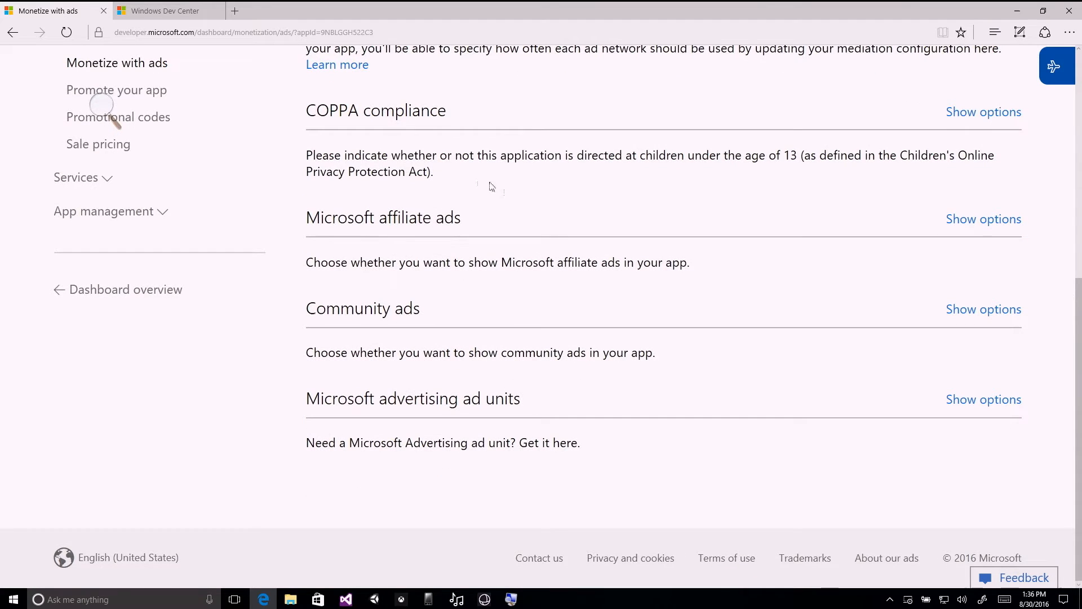
drag(422, 158, 796, 159)
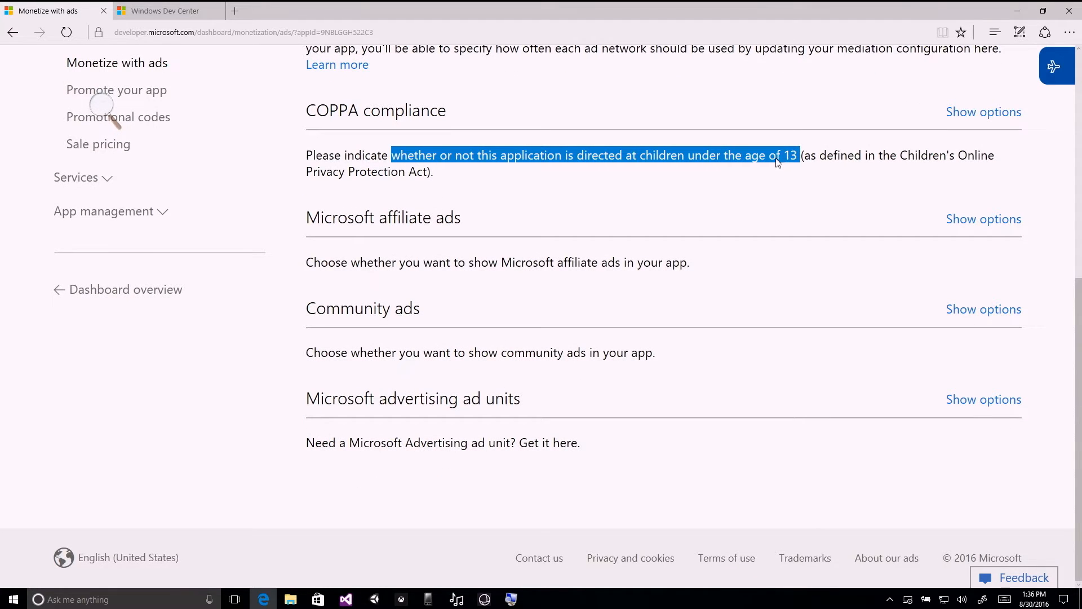
click(422, 144)
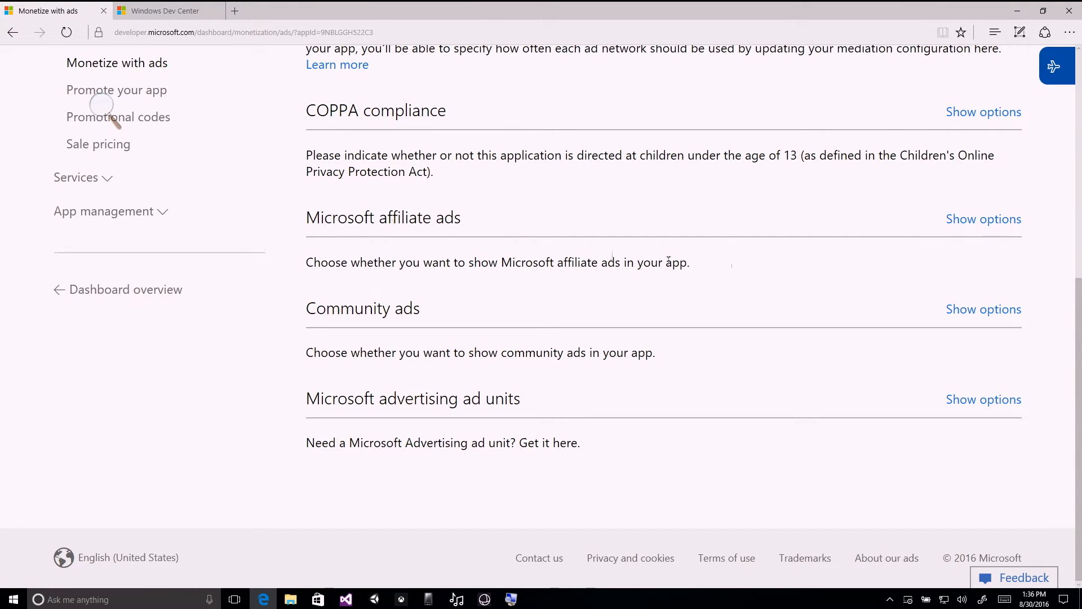
drag(501, 262, 687, 263)
drag(399, 352, 652, 353)
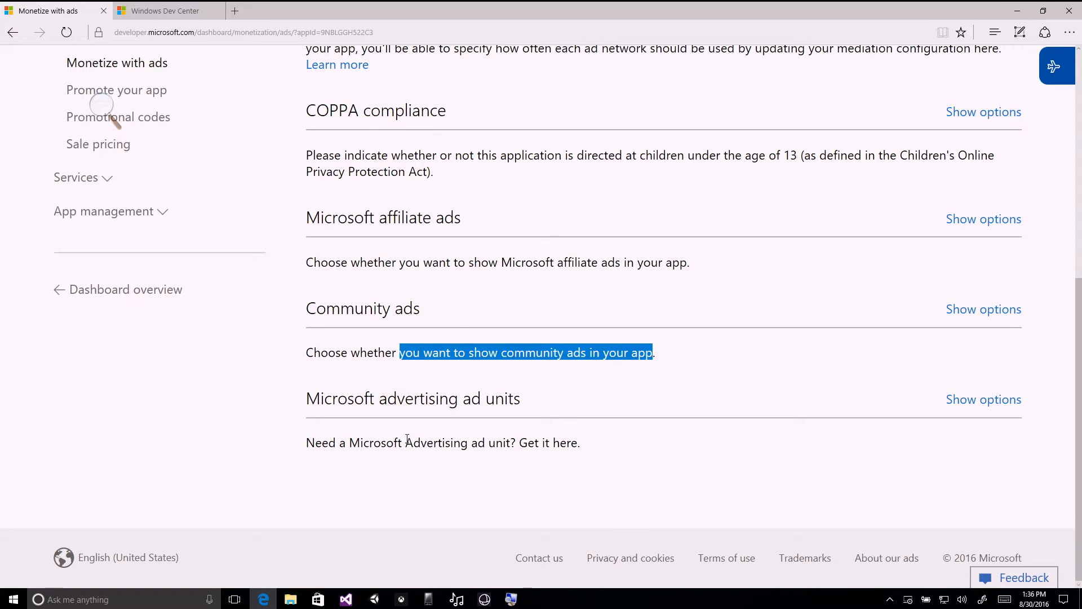
drag(406, 443, 577, 445)
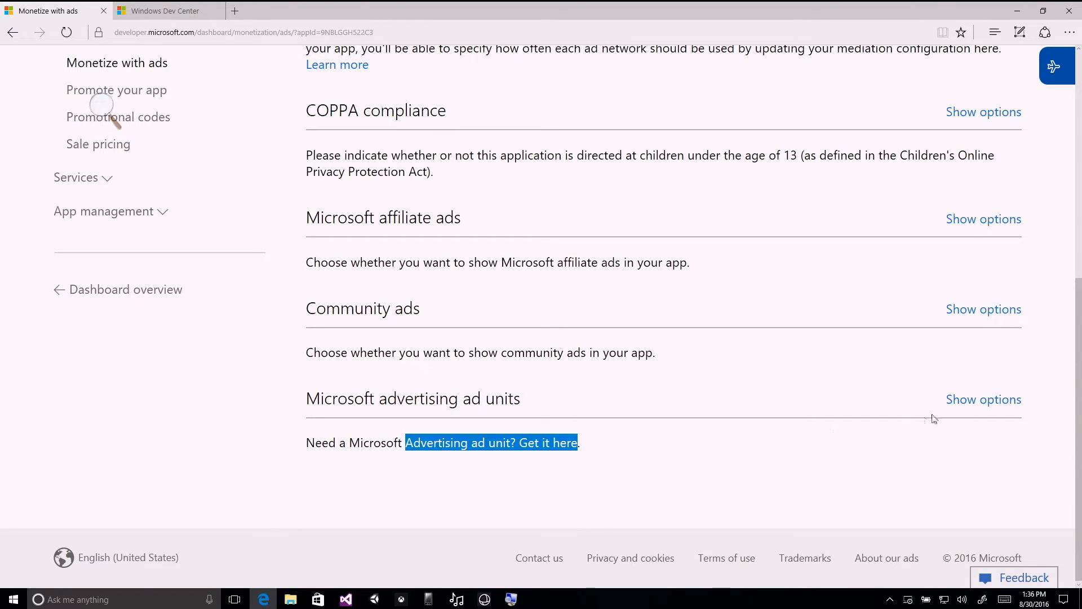
Look over the Promote your app page with its ad campaign information and return to the app's monetization page.
click(146, 92)
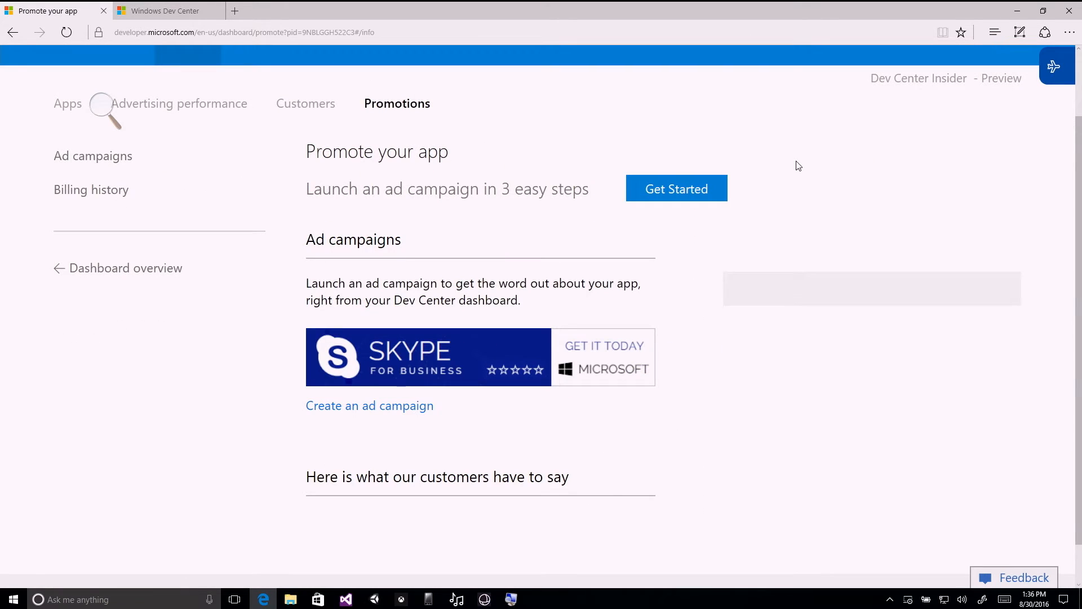
scroll(824, 167, down, 3)
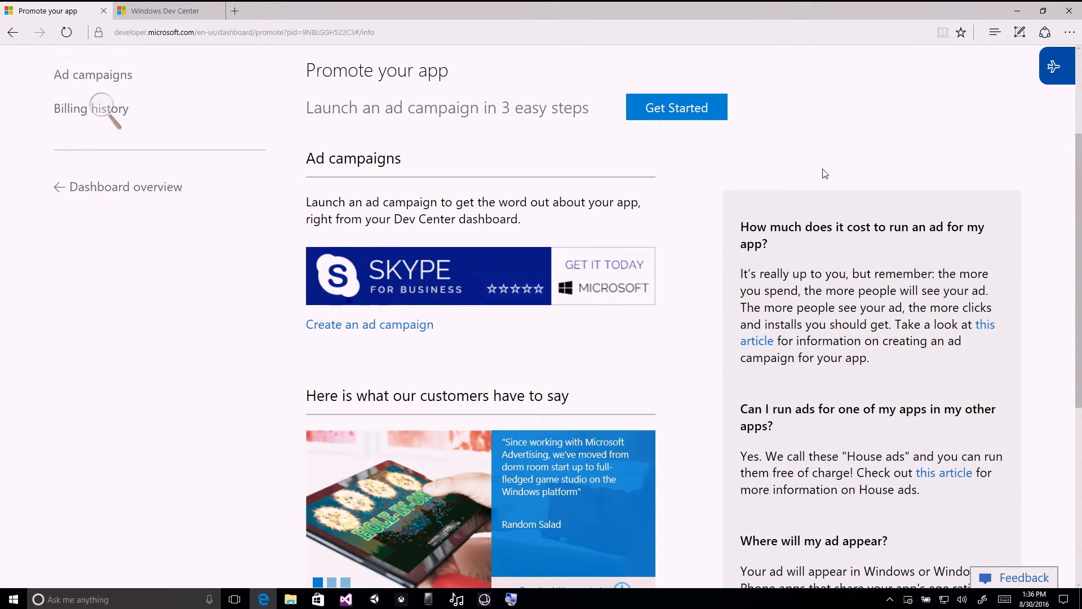
scroll(823, 173, up, 3)
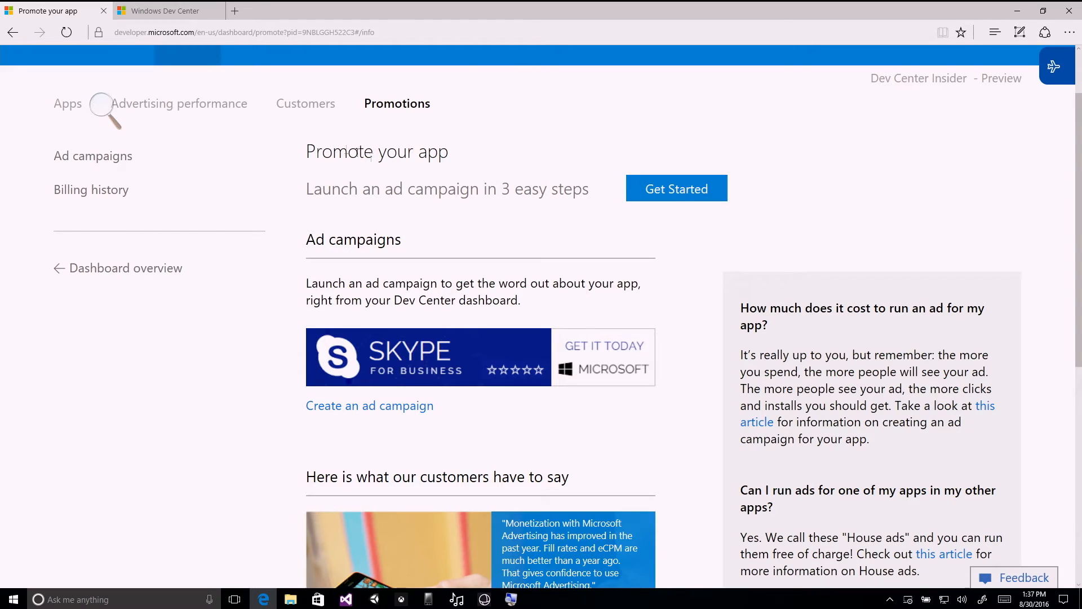
click(13, 32)
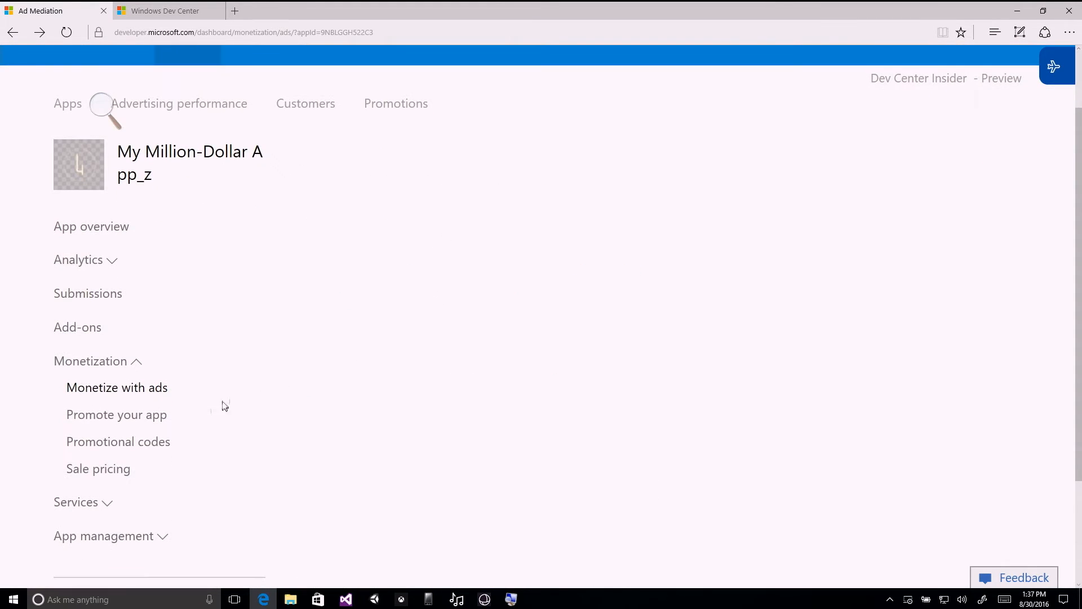
Start a new promotional codes order for My Million-Dollar App_z and look over the products available for the order.
click(149, 445)
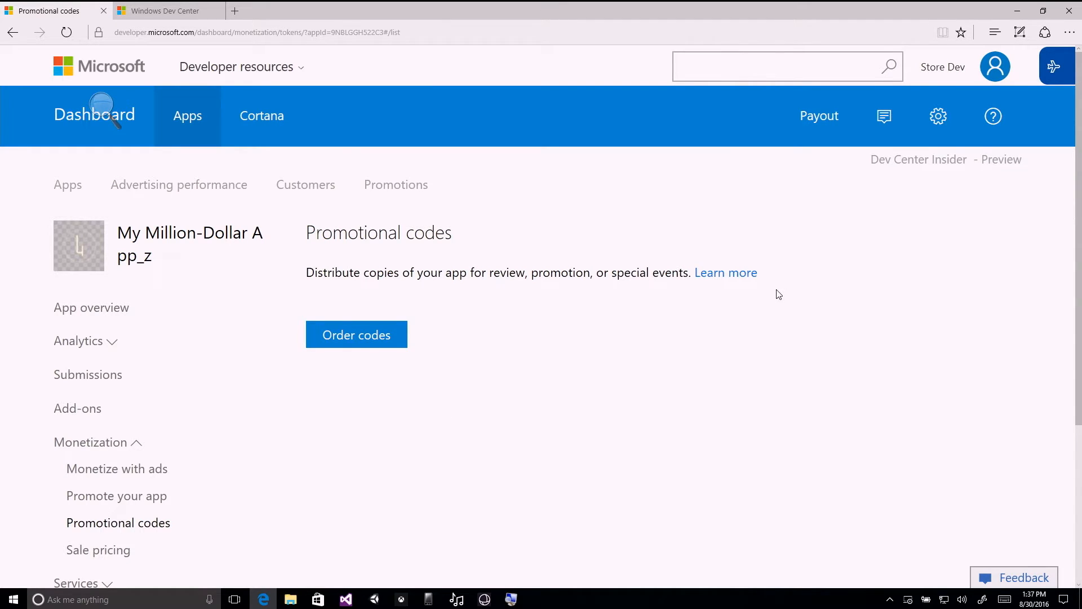
click(398, 339)
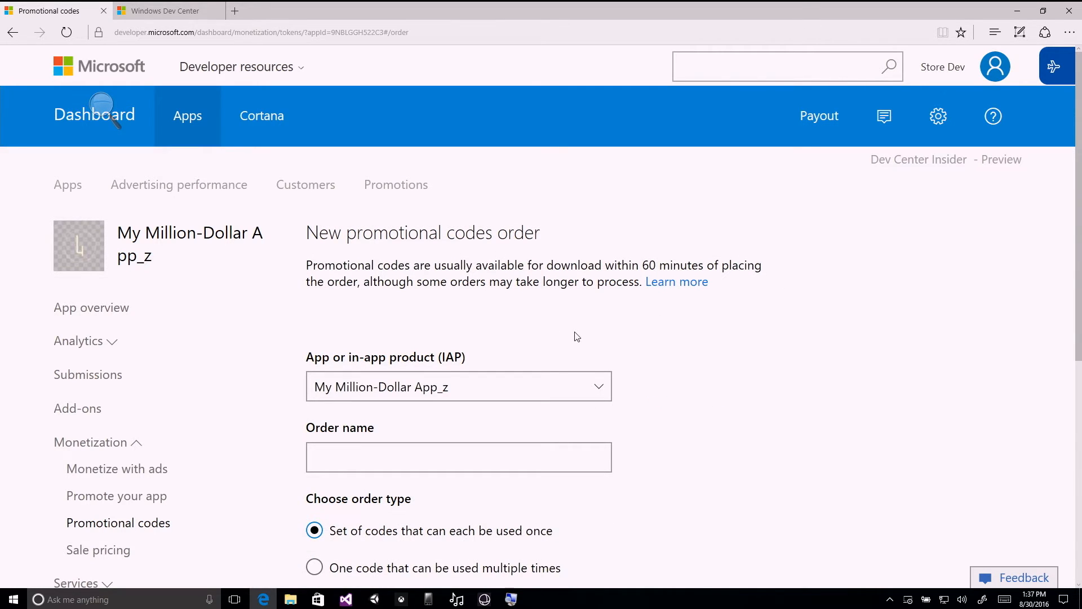
scroll(703, 340, down, 3)
click(600, 306)
click(691, 301)
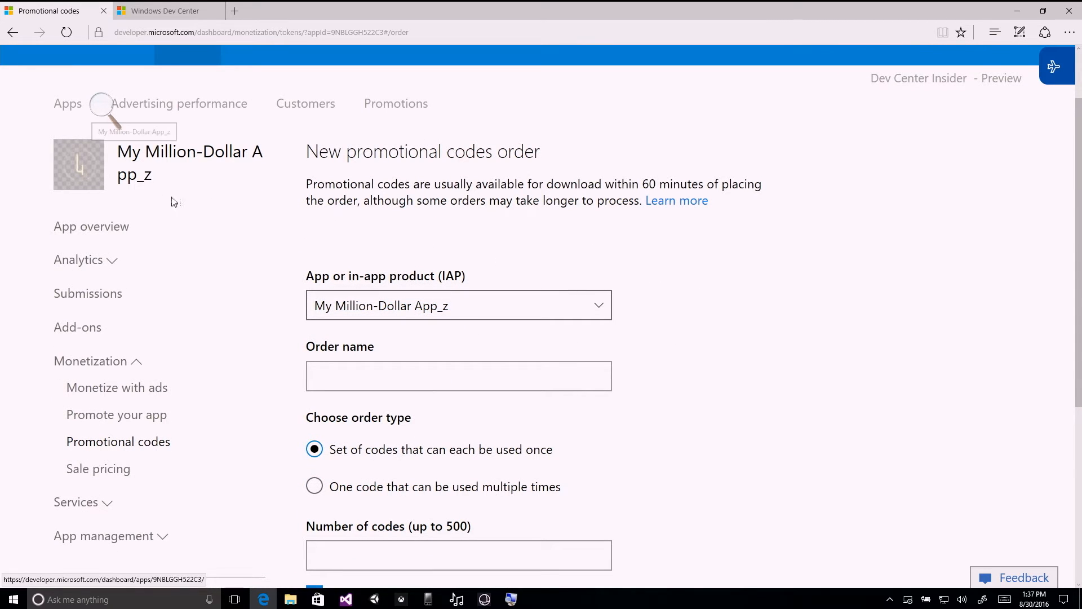
scroll(741, 281, down, 3)
click(590, 228)
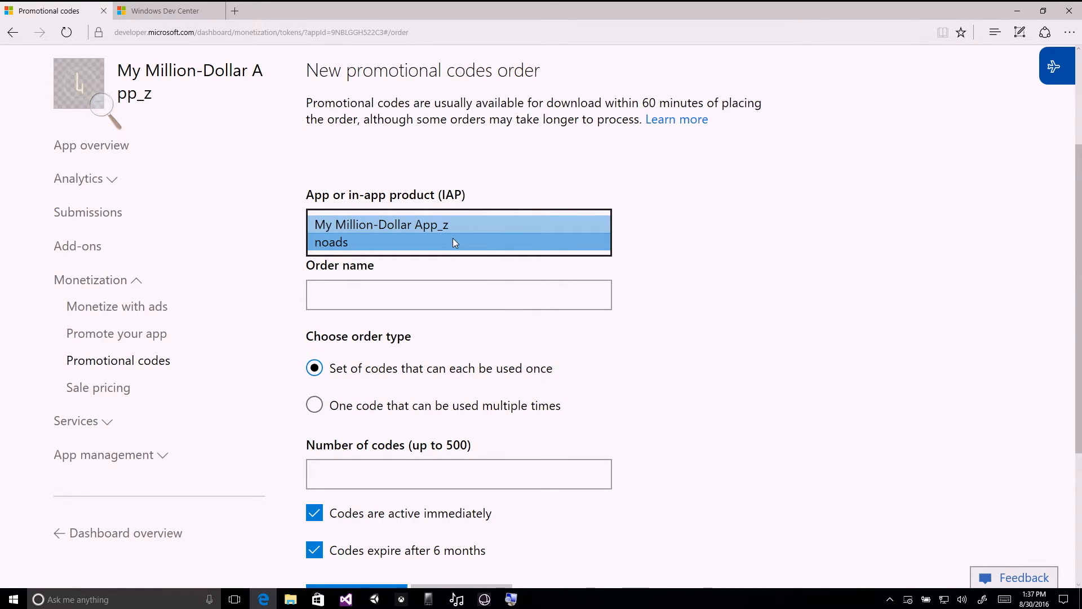
click(417, 303)
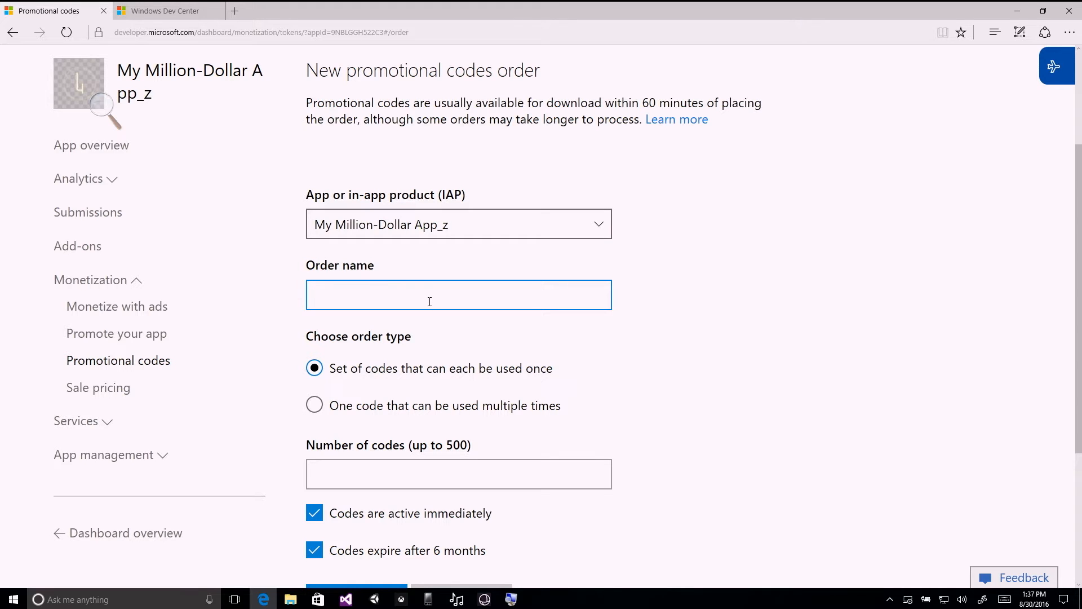
Set the promotional codes order type to One code that can be used multiple times and review the remaining order options.
scroll(752, 311, down, 3)
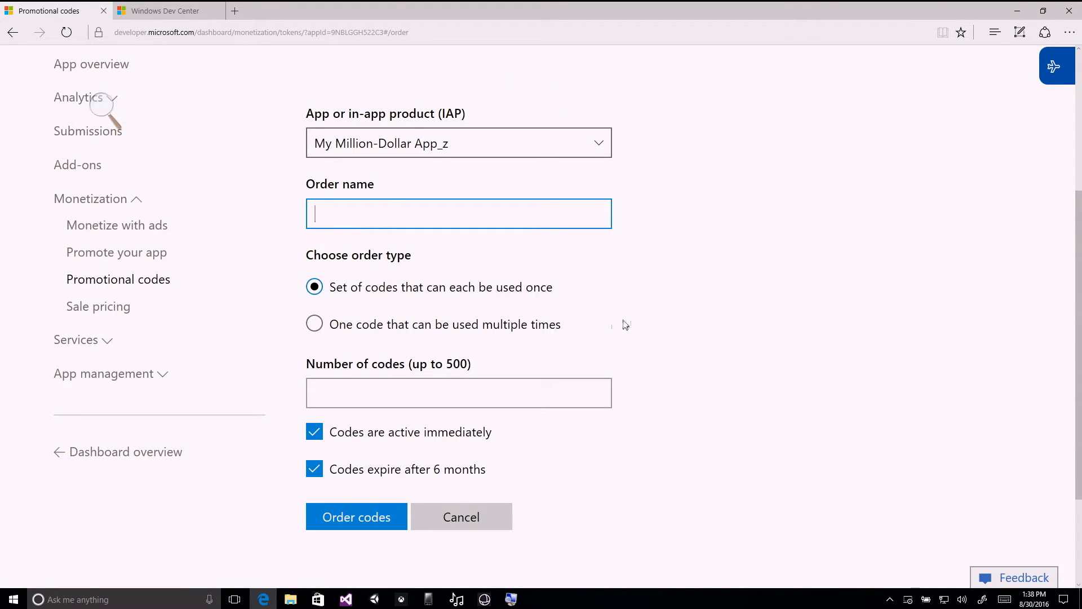
click(494, 331)
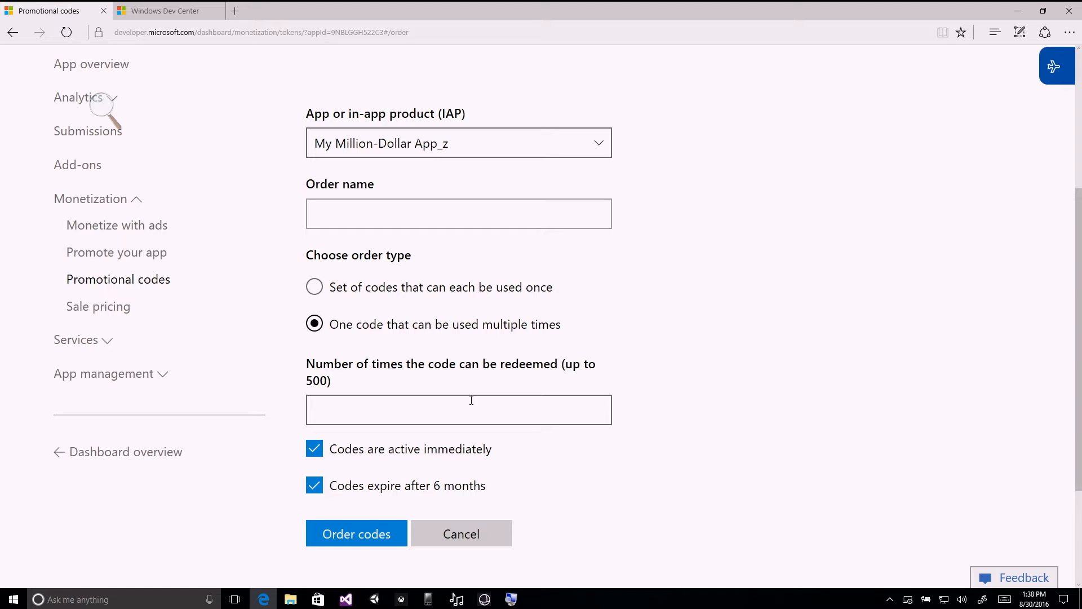
scroll(654, 450, down, 2)
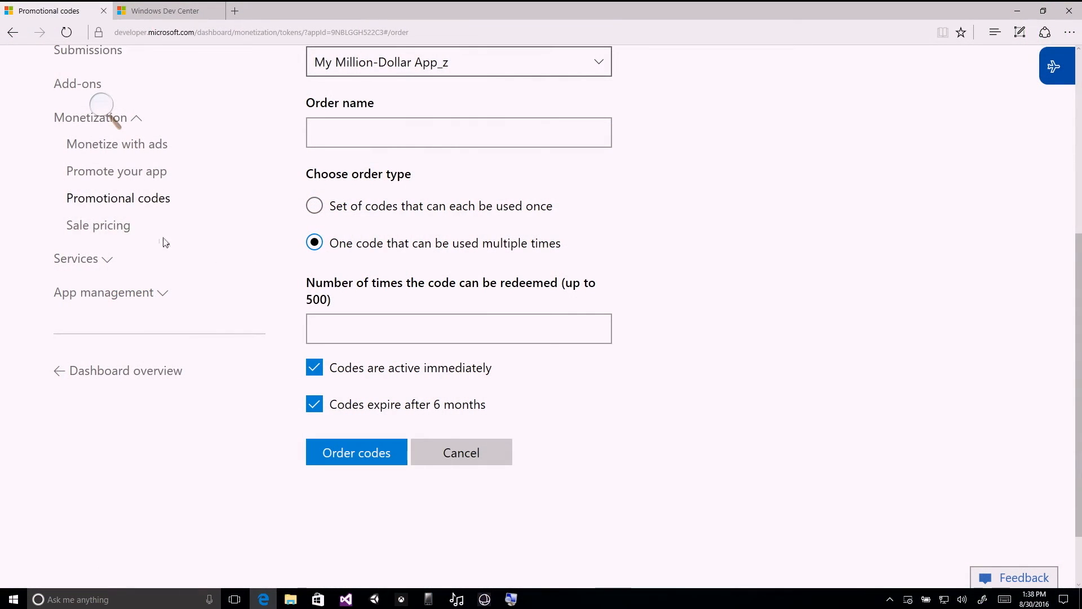
Open the app's Sale pricing page and read its description of temporary price reductions.
click(113, 226)
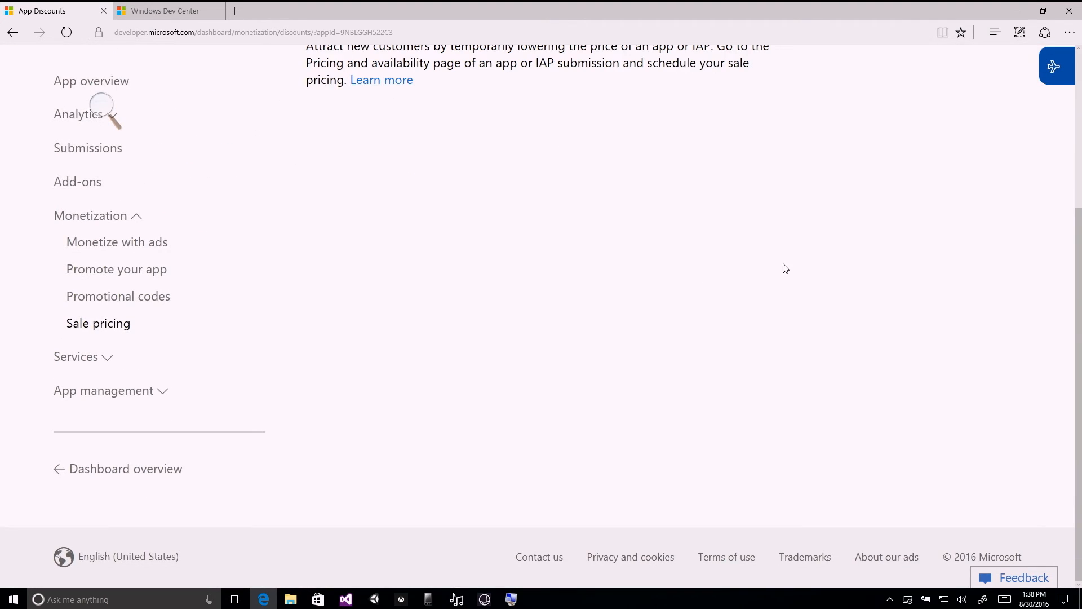
scroll(789, 264, up, 2)
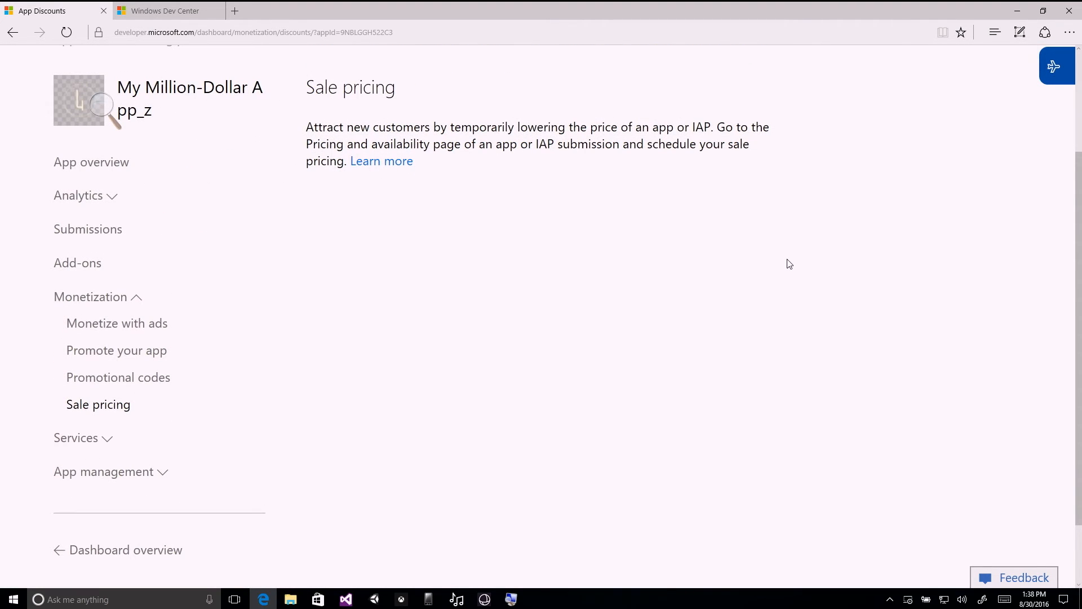